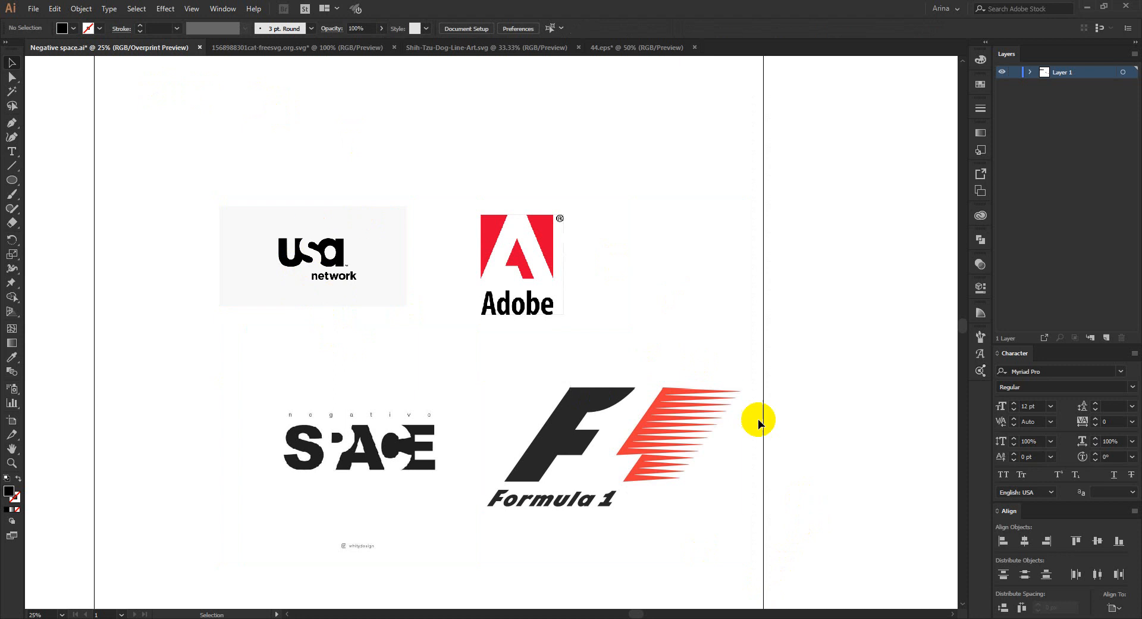
- Examine the negative space in the USA Network, Adobe, SPACE and Formula 1 example logos
{"action": "scroll", "coordinate": [309, 270], "scroll_direction": "up", "scroll_amount": 1}
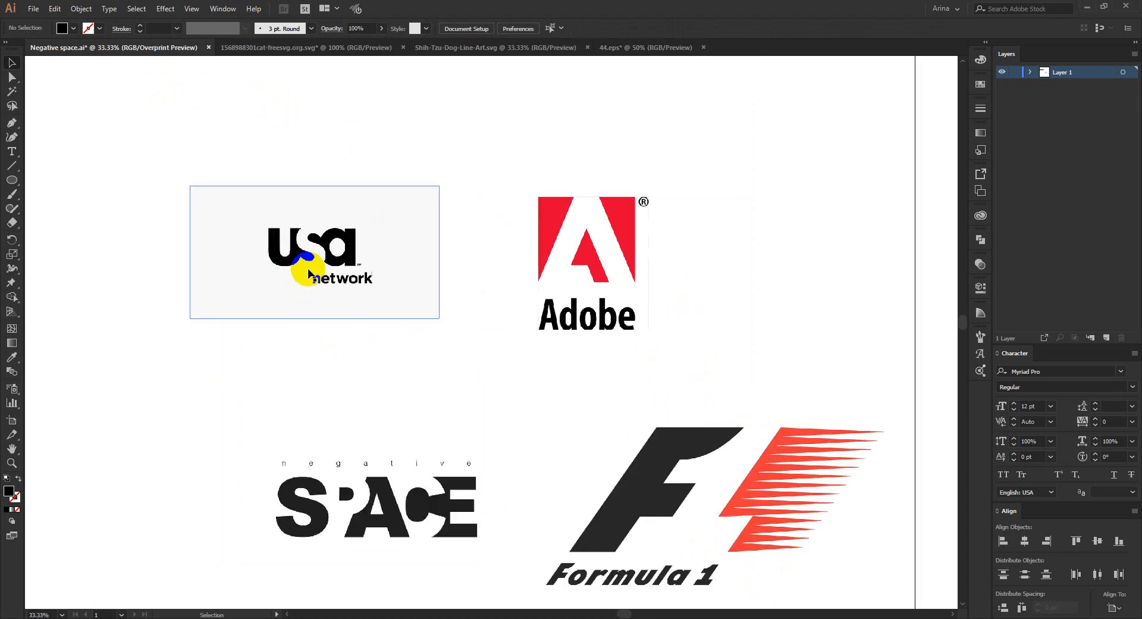
{"action": "scroll", "coordinate": [276, 245], "scroll_direction": "up", "scroll_amount": 1}
{"action": "scroll", "coordinate": [277, 245], "scroll_direction": "up", "scroll_amount": 1}
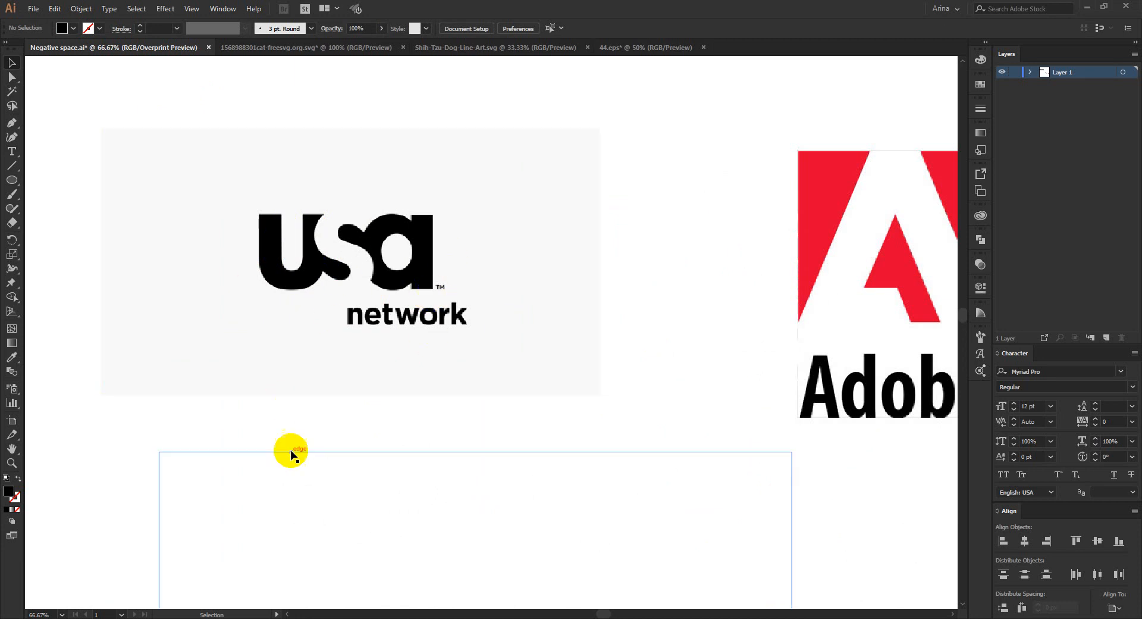
{"action": "left_click", "coordinate": [282, 252]}
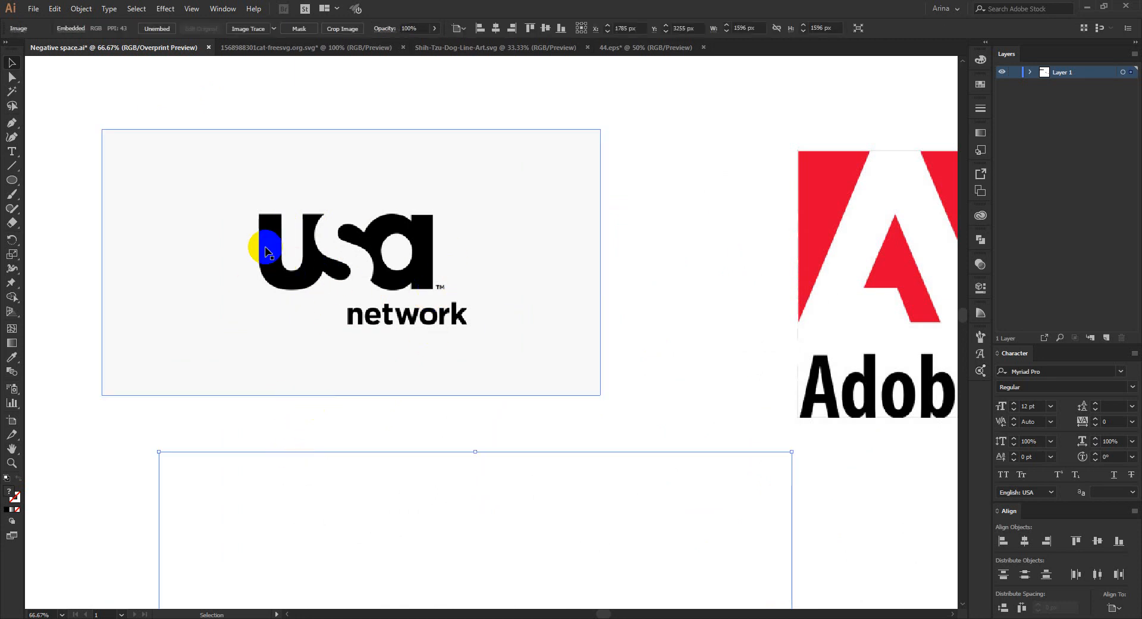
{"action": "left_click", "coordinate": [259, 102]}
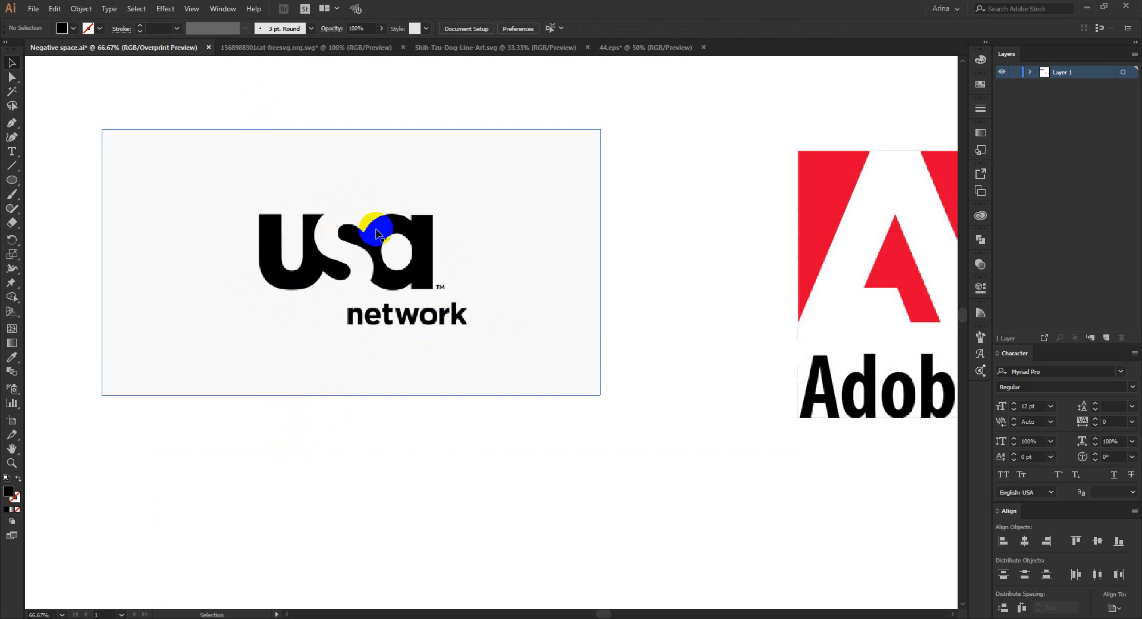
{"action": "scroll", "coordinate": [247, 265], "scroll_direction": "down", "scroll_amount": 1}
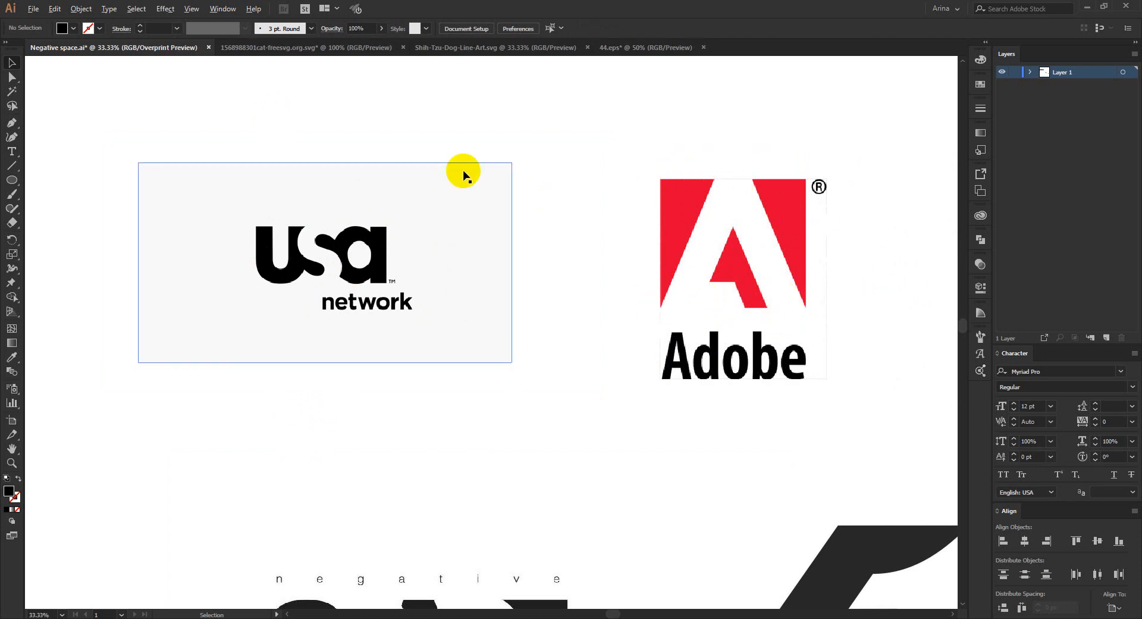
{"action": "scroll", "coordinate": [461, 170], "scroll_direction": "down", "scroll_amount": 1}
{"action": "scroll", "coordinate": [461, 169], "scroll_direction": "down", "scroll_amount": 1}
{"action": "scroll", "coordinate": [403, 446], "scroll_direction": "up", "scroll_amount": 2}
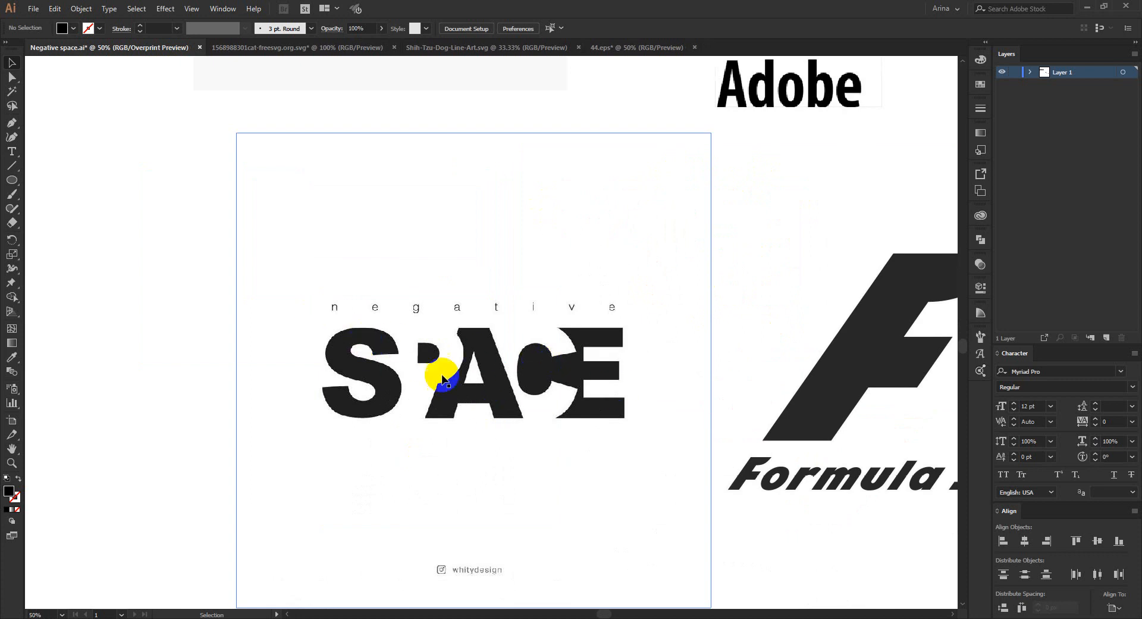
{"action": "scroll", "coordinate": [395, 301], "scroll_direction": "down", "scroll_amount": 2}
{"action": "left_click", "coordinate": [624, 332]}
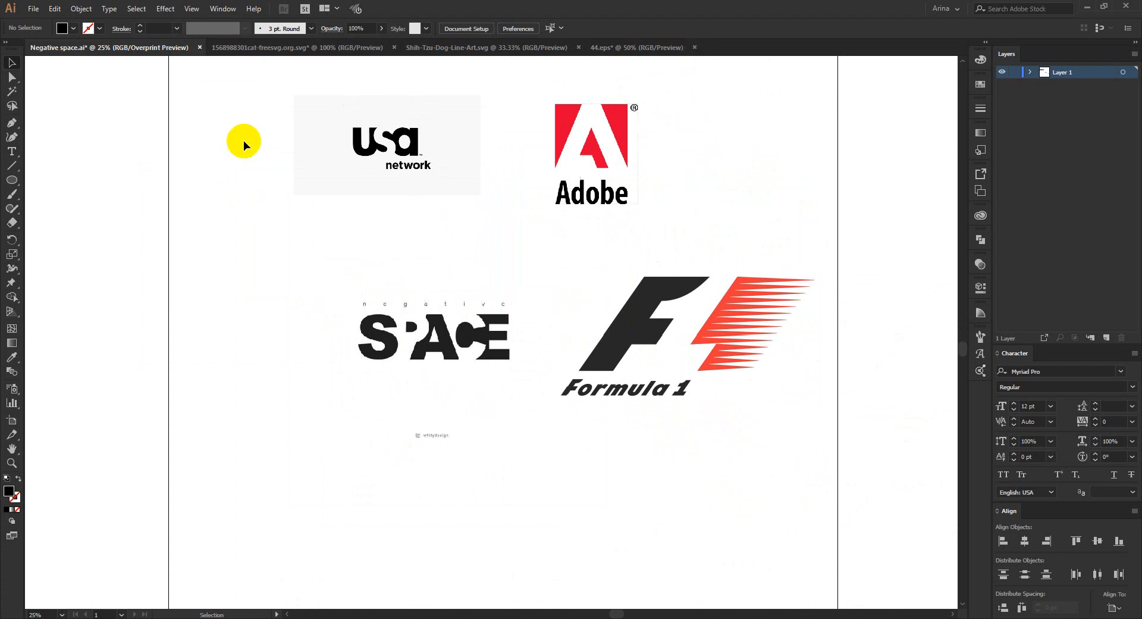
- Select all four example logo images on the artboard and delete them
{"action": "left_click_drag", "start_coordinate": [239, 82], "coordinate": [233, 131]}
{"action": "left_click", "coordinate": [823, 531]}
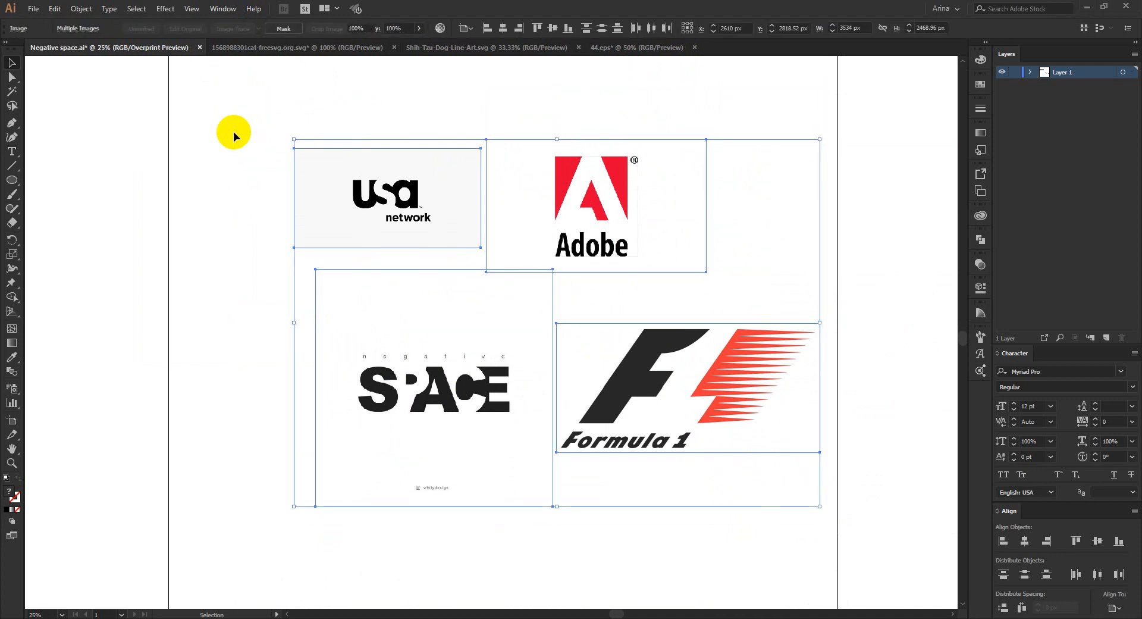
{"action": "left_click_drag", "start_coordinate": [250, 119], "coordinate": [826, 580]}
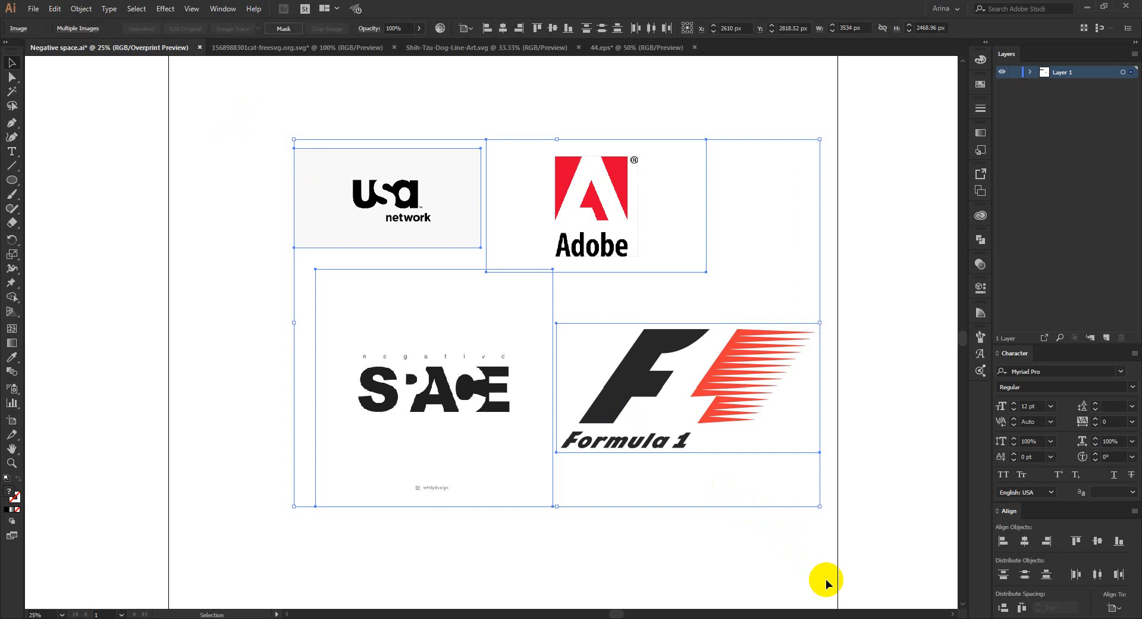
{"action": "left_click", "coordinate": [772, 525]}
{"action": "left_click_drag", "start_coordinate": [801, 541], "coordinate": [830, 569]}
{"action": "key", "text": "Delete"}
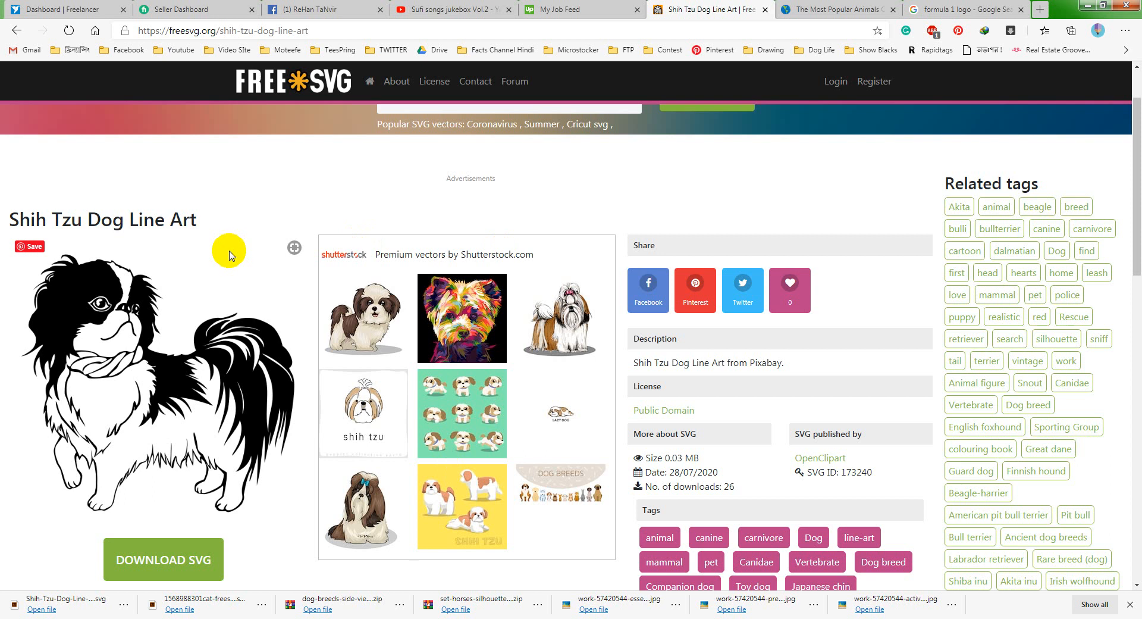
- Switch to the browser and look over the Shih Tzu Dog Line Art page on freesvg.org
{"action": "scroll", "coordinate": [230, 255], "scroll_direction": "down", "scroll_amount": 3}
{"action": "scroll", "coordinate": [230, 255], "scroll_direction": "up", "scroll_amount": 3}
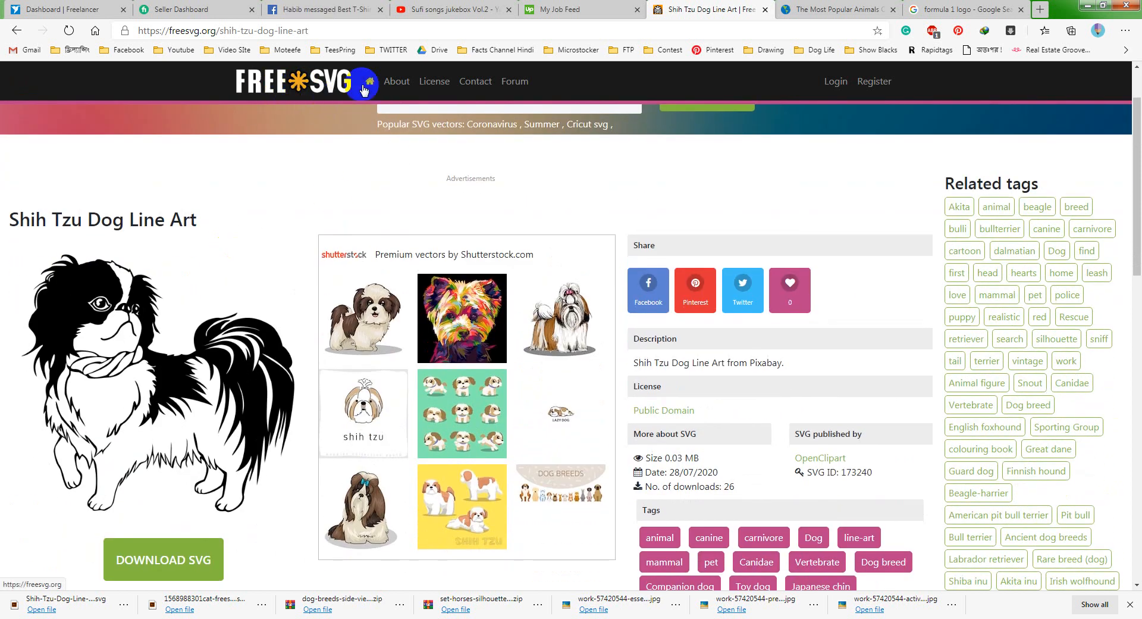
{"action": "left_click", "coordinate": [314, 95]}
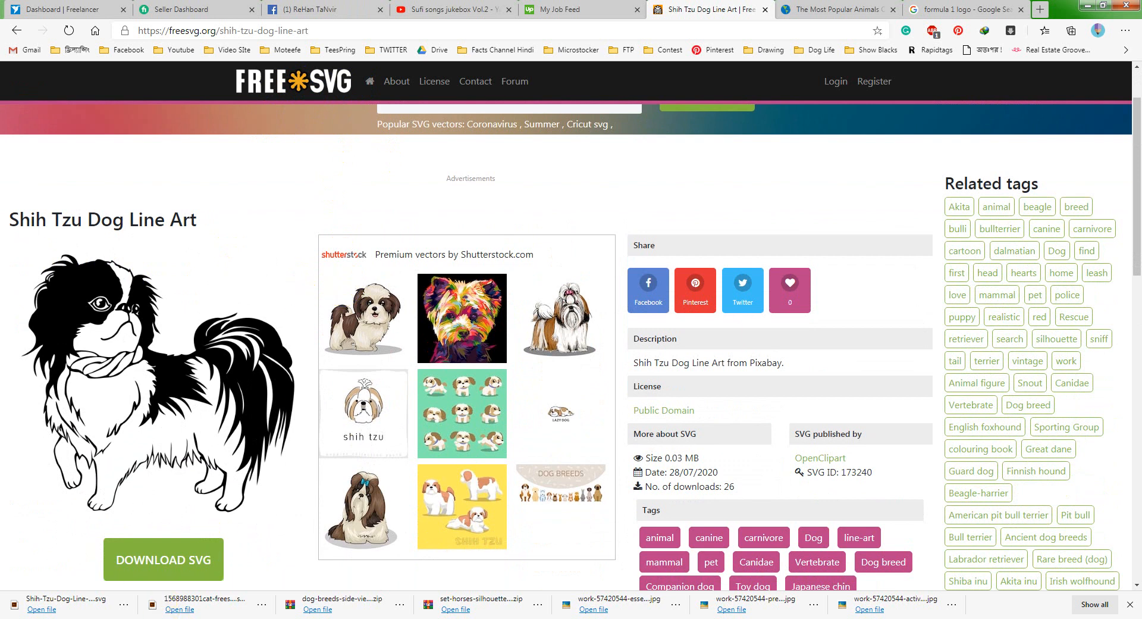
- Switch back to Illustrator and, in the cat SVG document, move the cat partly off the artboard to inspect its see-through areas
{"action": "key", "text": "alt+Tab"}
{"action": "left_click", "coordinate": [286, 56]}
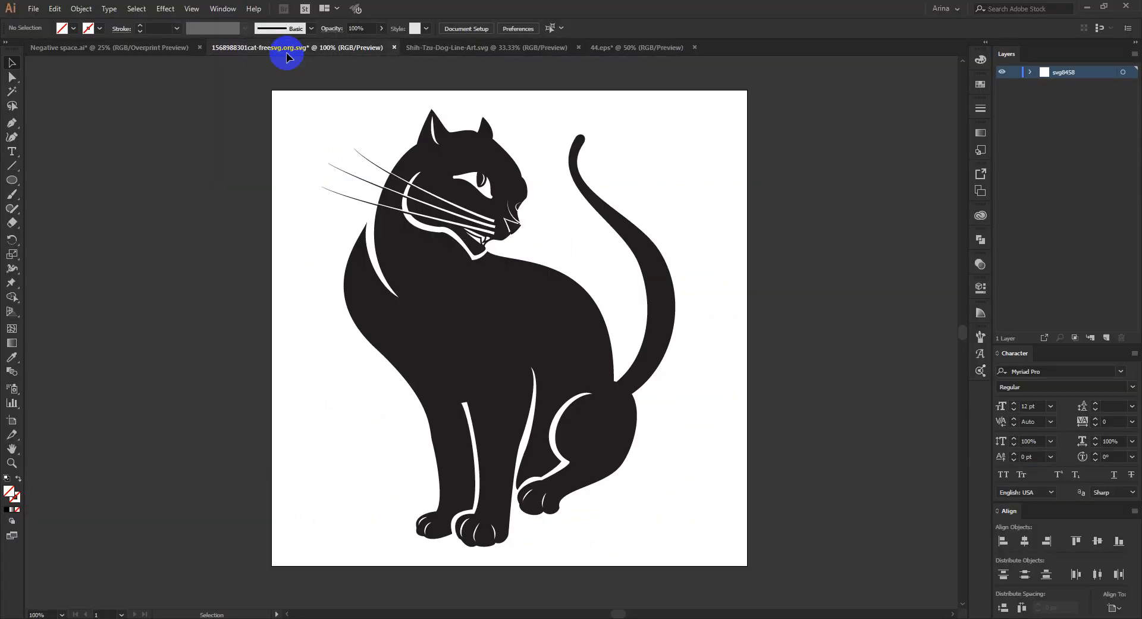
{"action": "left_click", "coordinate": [474, 312]}
{"action": "left_click_drag", "start_coordinate": [576, 305], "coordinate": [735, 305]}
{"action": "left_click_drag", "start_coordinate": [647, 299], "coordinate": [167, 275]}
{"action": "left_click", "coordinate": [239, 235]}
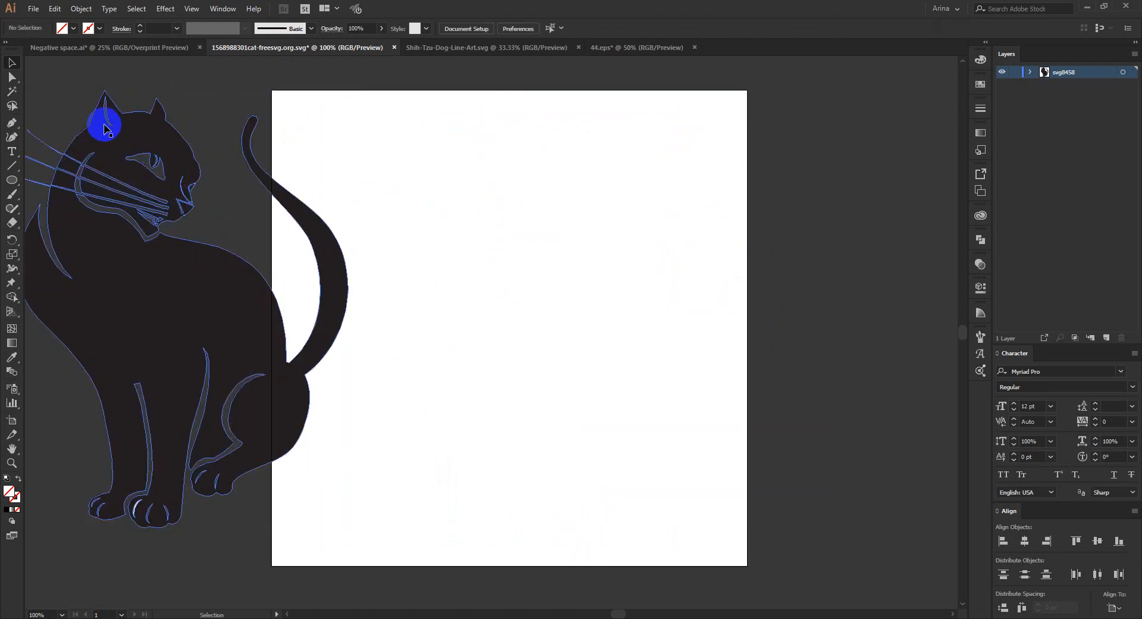
{"action": "scroll", "coordinate": [102, 114], "scroll_direction": "up", "scroll_amount": 1}
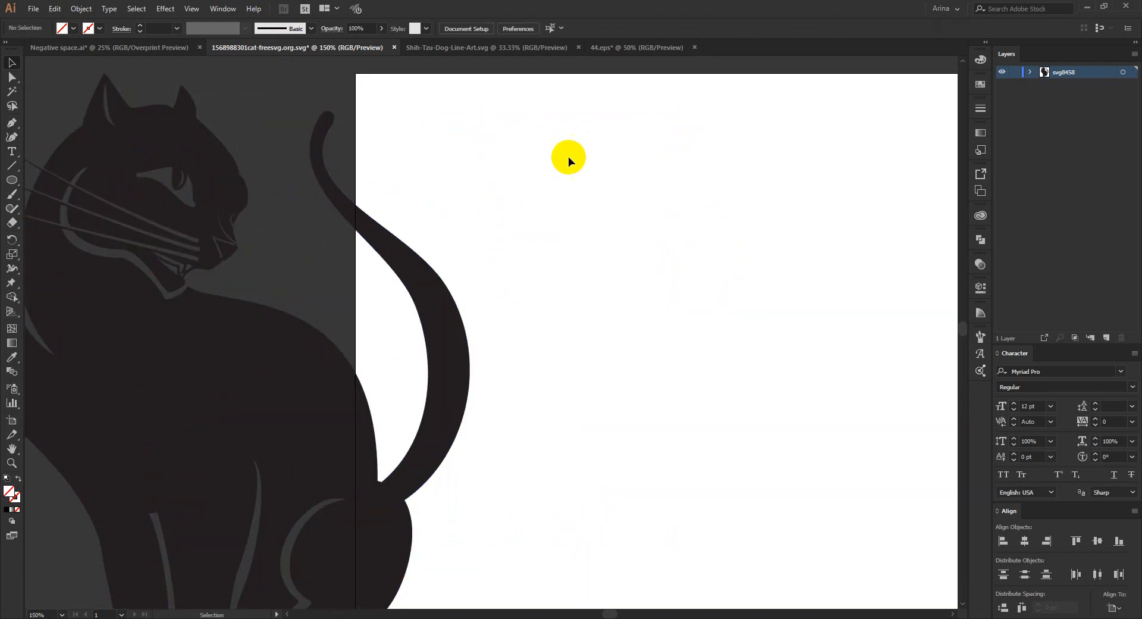
- In the Shih-Tzu line-art document, move the dog partly off the artboard to check its transparent areas, and return it to the artboard
{"action": "left_click", "coordinate": [498, 41]}
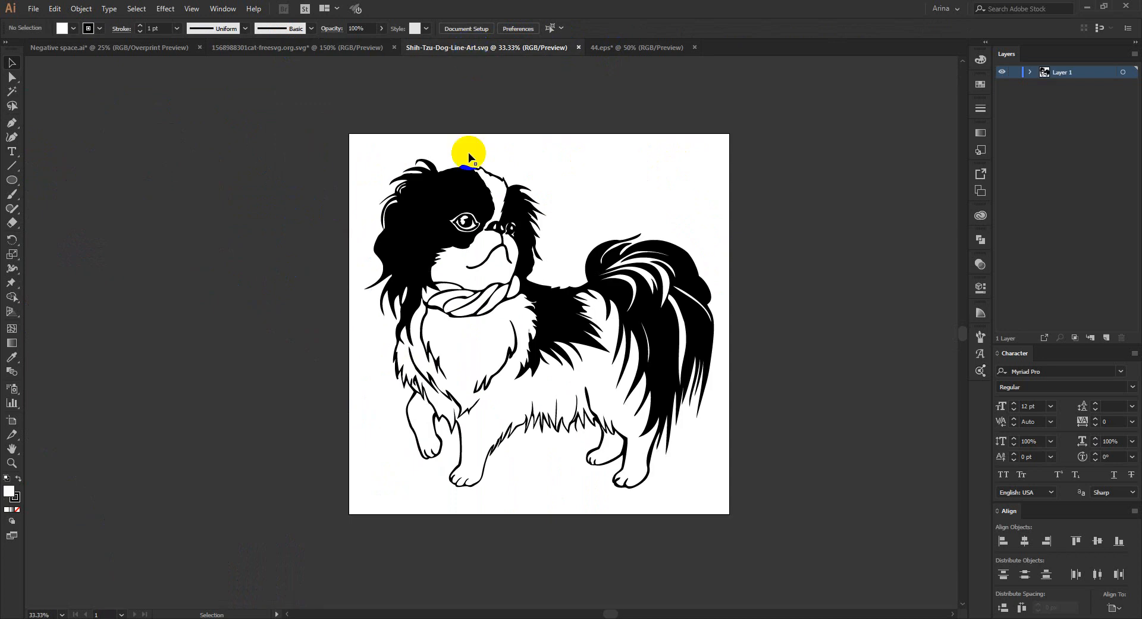
{"action": "left_click_drag", "start_coordinate": [553, 312], "coordinate": [294, 280]}
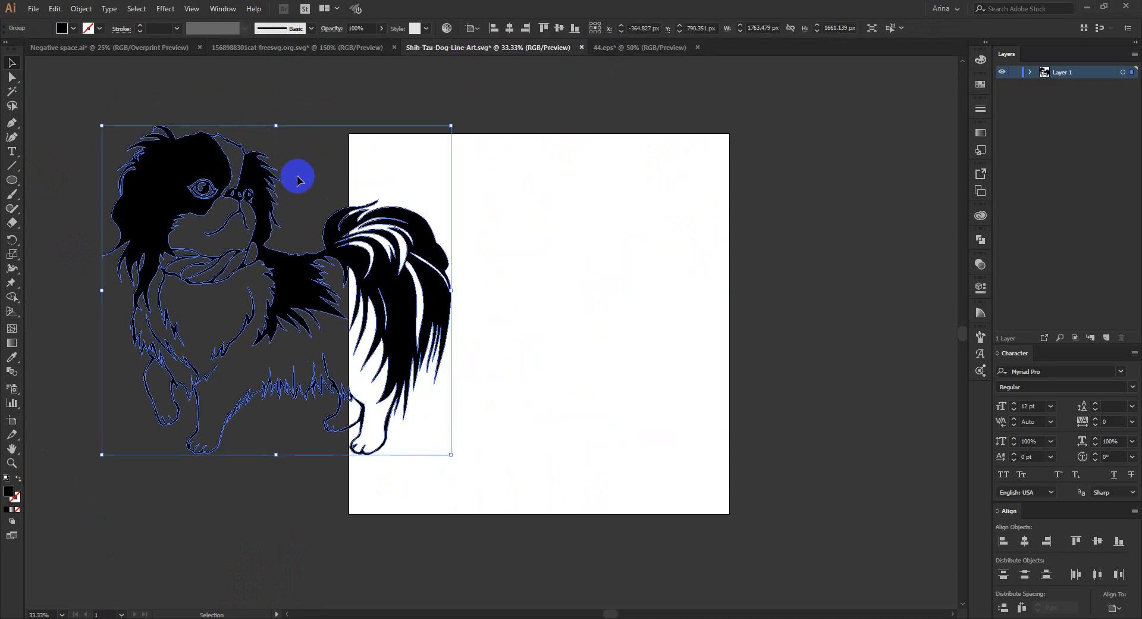
{"action": "left_click", "coordinate": [298, 176]}
{"action": "scroll", "coordinate": [130, 175], "scroll_direction": "up", "scroll_amount": 1}
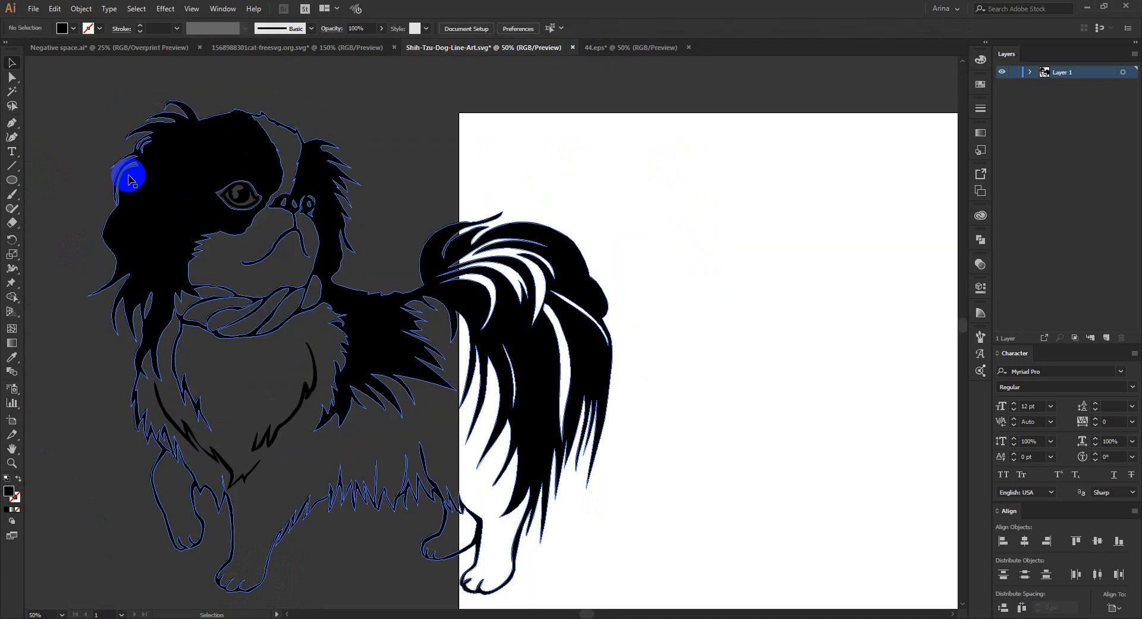
{"action": "scroll", "coordinate": [130, 175], "scroll_direction": "down", "scroll_amount": 1}
{"action": "left_click", "coordinate": [290, 281]}
{"action": "left_click_drag", "start_coordinate": [290, 281], "coordinate": [547, 323]}
{"action": "left_click", "coordinate": [631, 206]}
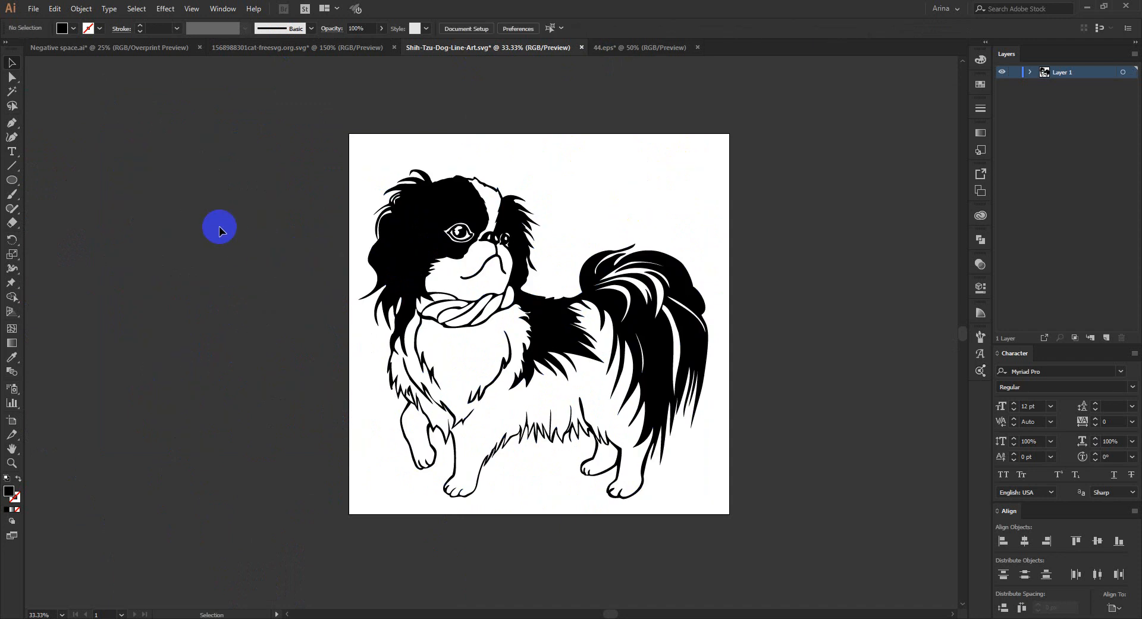
{"action": "left_click_drag", "start_coordinate": [257, 119], "coordinate": [771, 566]}
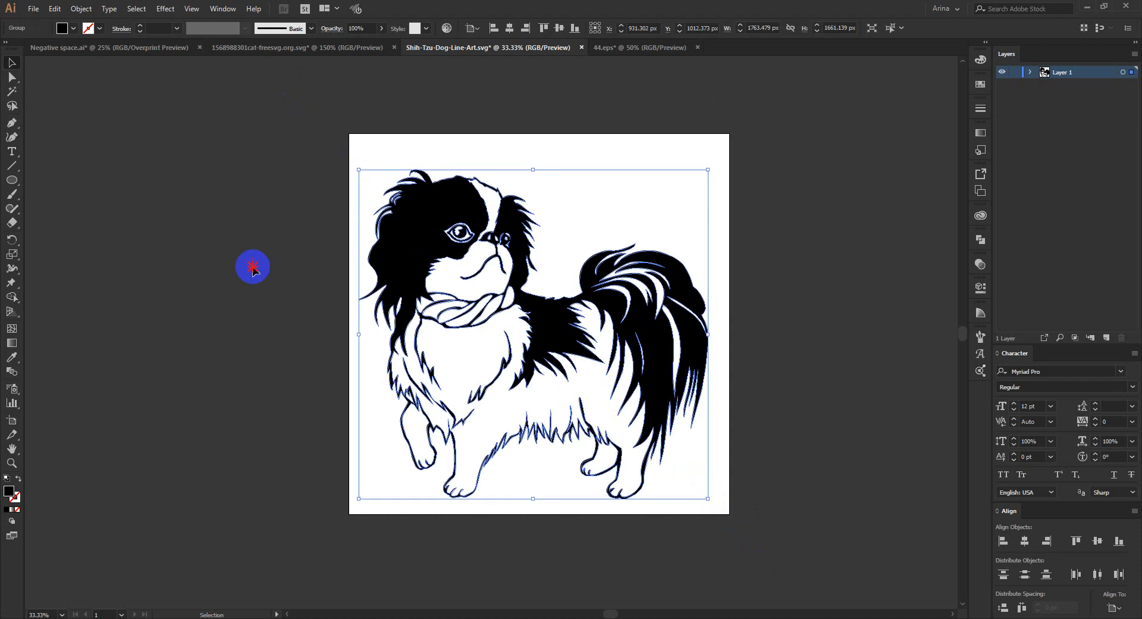
{"action": "left_click_drag", "start_coordinate": [293, 101], "coordinate": [720, 536]}
{"action": "left_click", "coordinate": [129, 74]}
- In Negative space.ai, move the row of five animal silhouettes to the empty area right of the artboard
{"action": "left_click", "coordinate": [116, 48]}
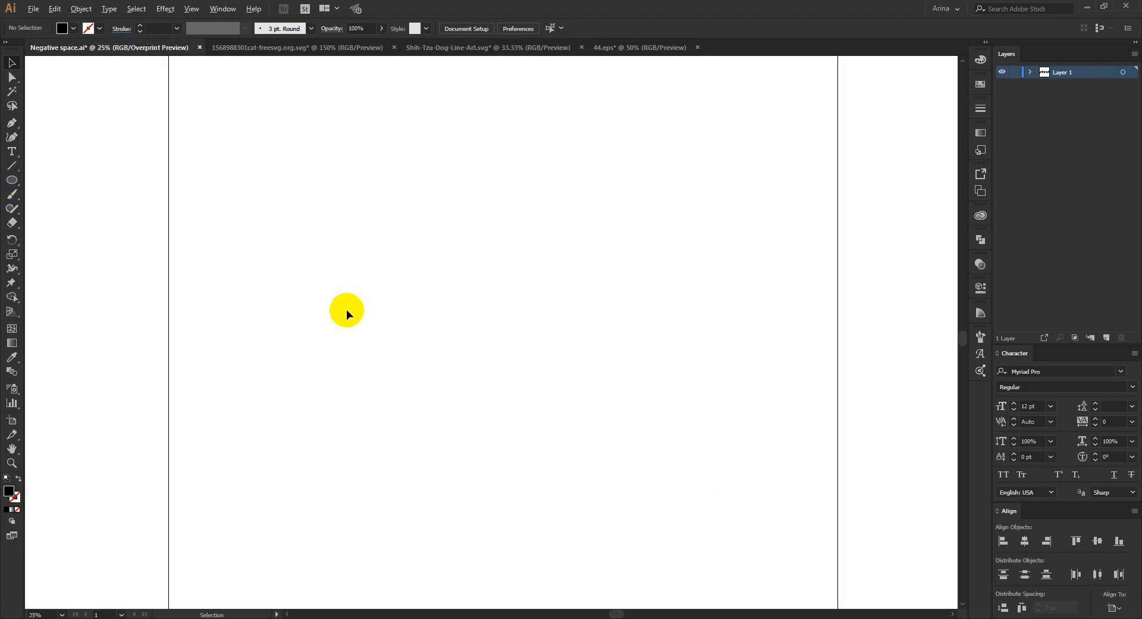
{"action": "scroll", "coordinate": [369, 335], "scroll_direction": "down", "scroll_amount": 2}
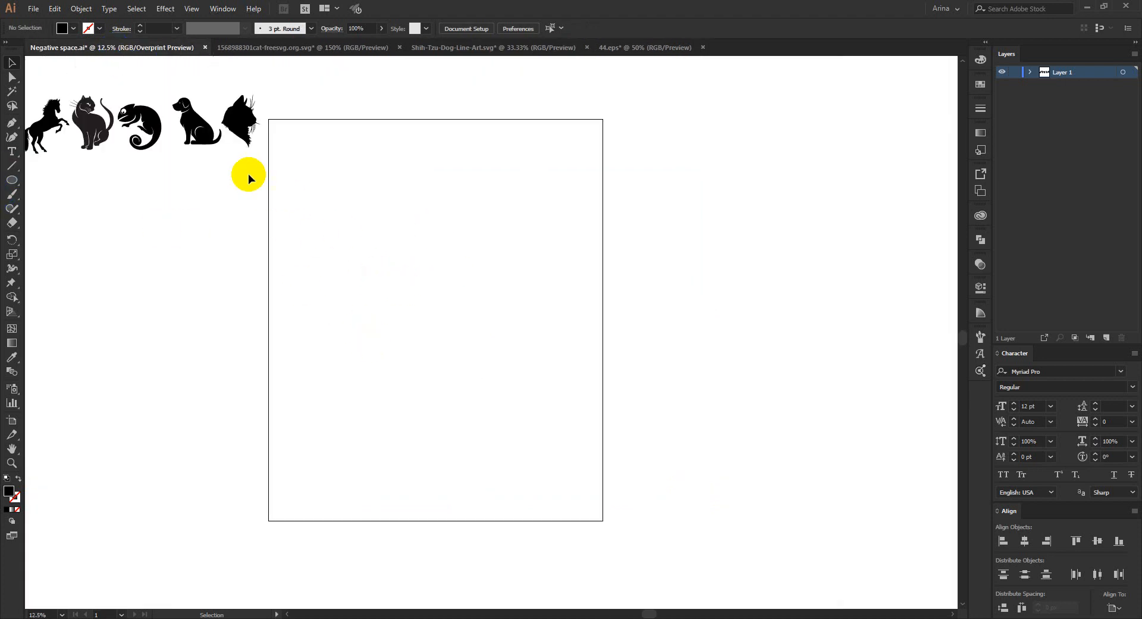
{"action": "left_click_drag", "start_coordinate": [248, 174], "coordinate": [669, 207]}
{"action": "left_click", "coordinate": [665, 402]}
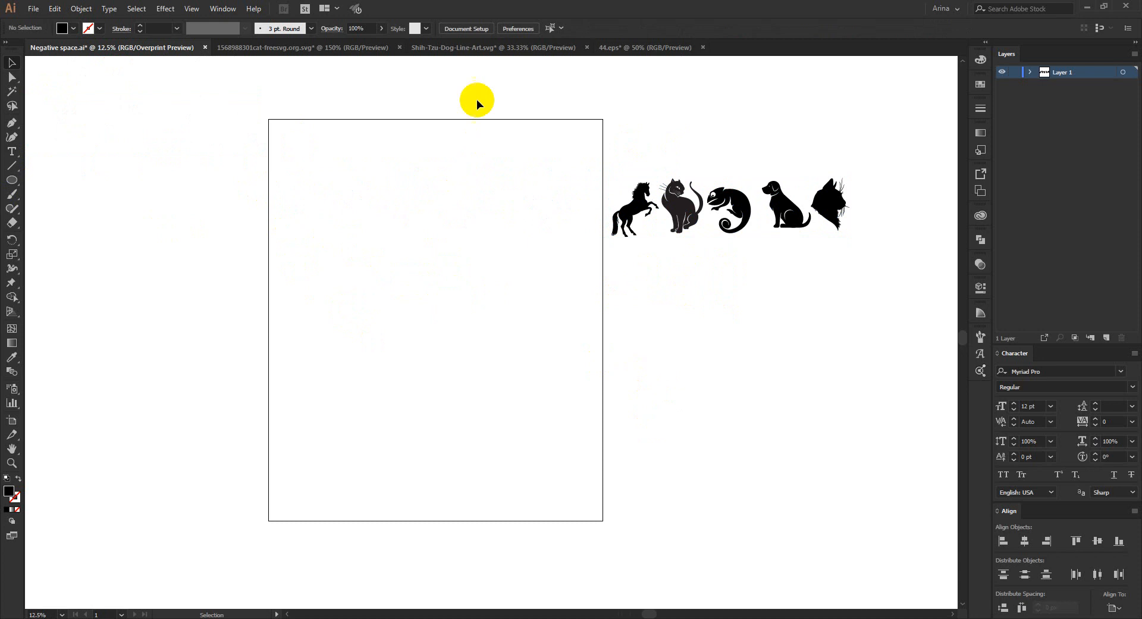
- Review the Shih-Tzu line-art document and the dog-breed silhouettes in 44.eps
{"action": "left_click", "coordinate": [520, 47]}
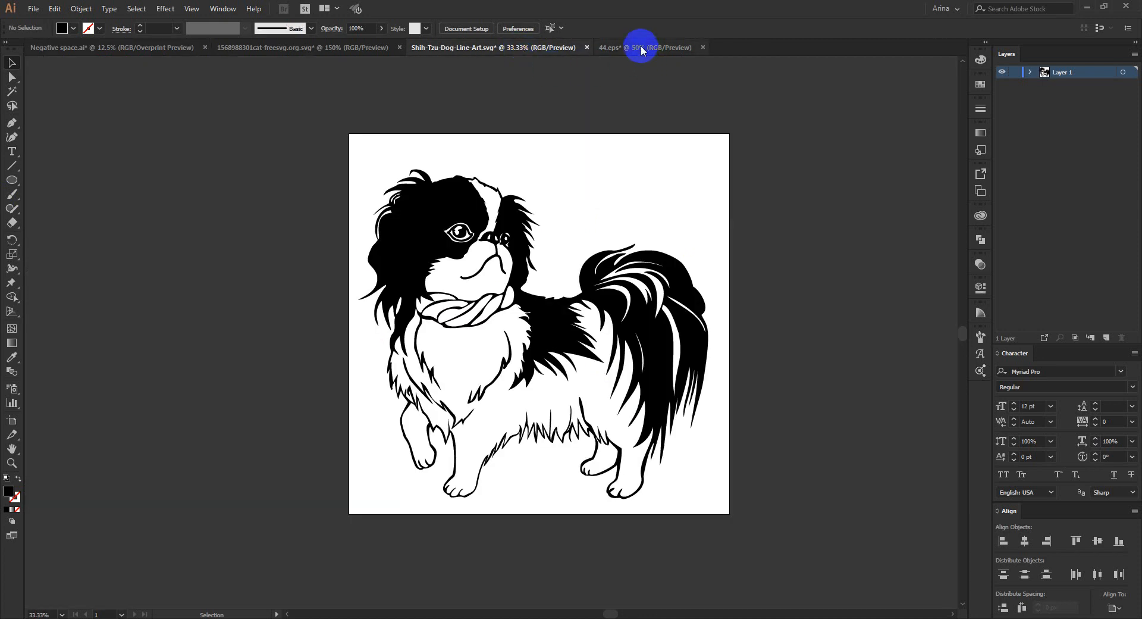
{"action": "left_click", "coordinate": [640, 47]}
{"action": "scroll", "coordinate": [207, 158], "scroll_direction": "down", "scroll_amount": 2}
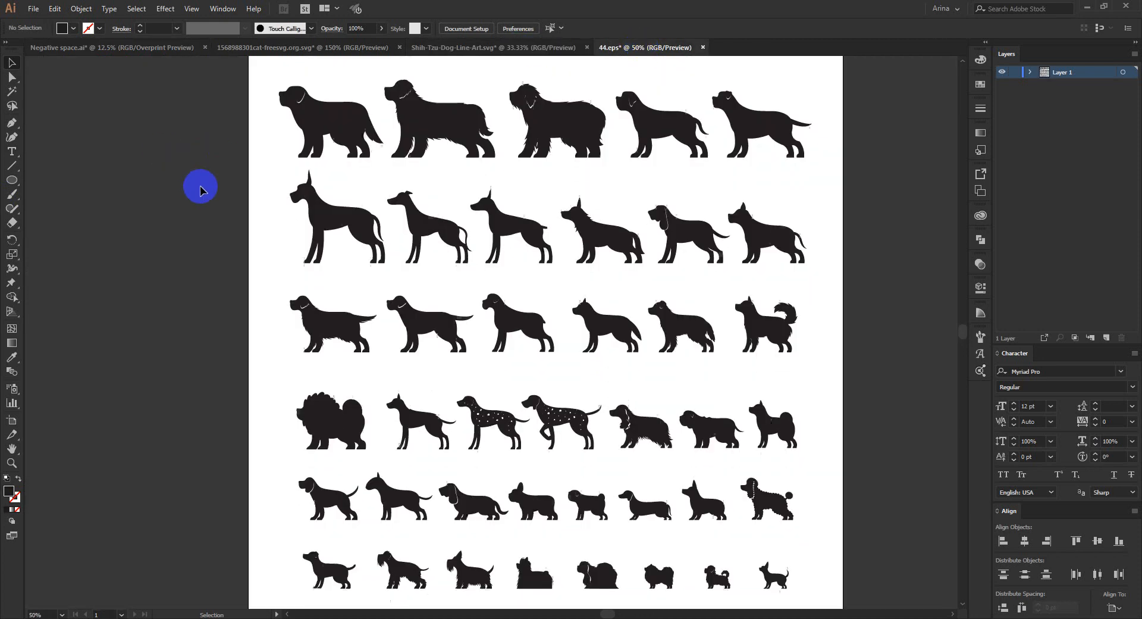
{"action": "scroll", "coordinate": [198, 184], "scroll_direction": "up", "scroll_amount": 2}
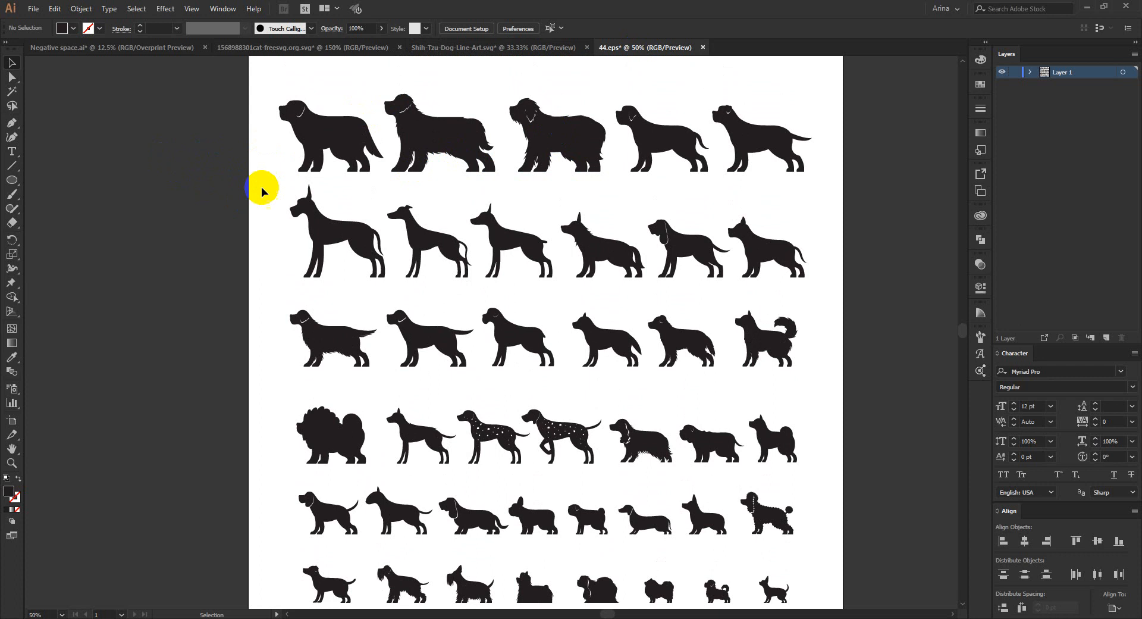
- In Negative space.ai, add the text "CAT" on the artboard and enlarge it to about 354 pt
{"action": "left_click", "coordinate": [142, 49]}
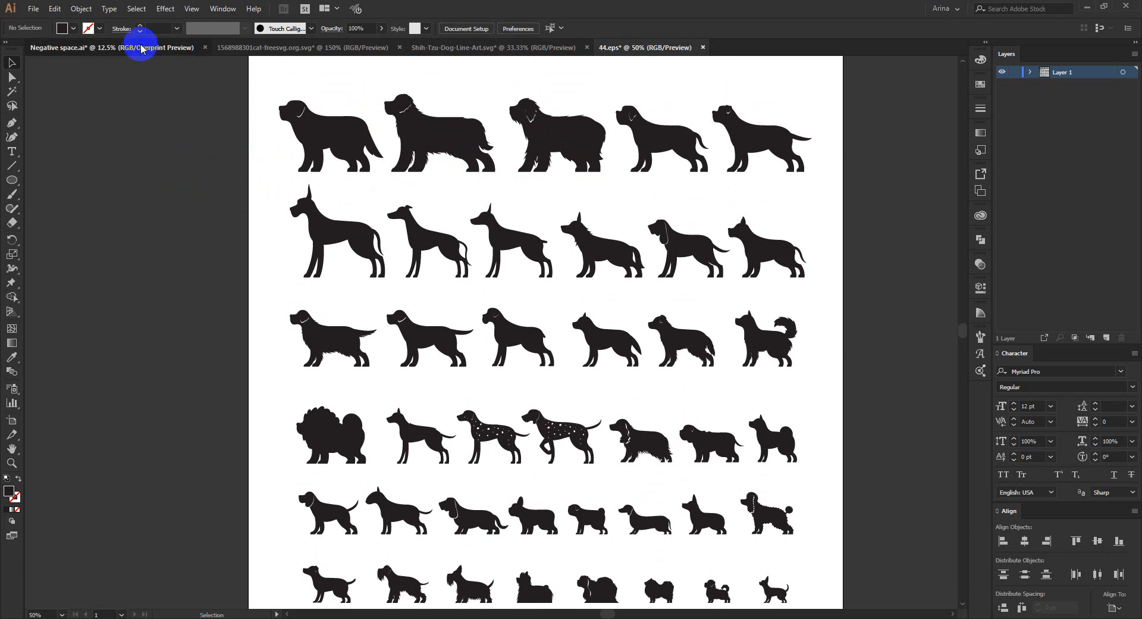
{"action": "scroll", "coordinate": [369, 273], "scroll_direction": "up", "scroll_amount": 1}
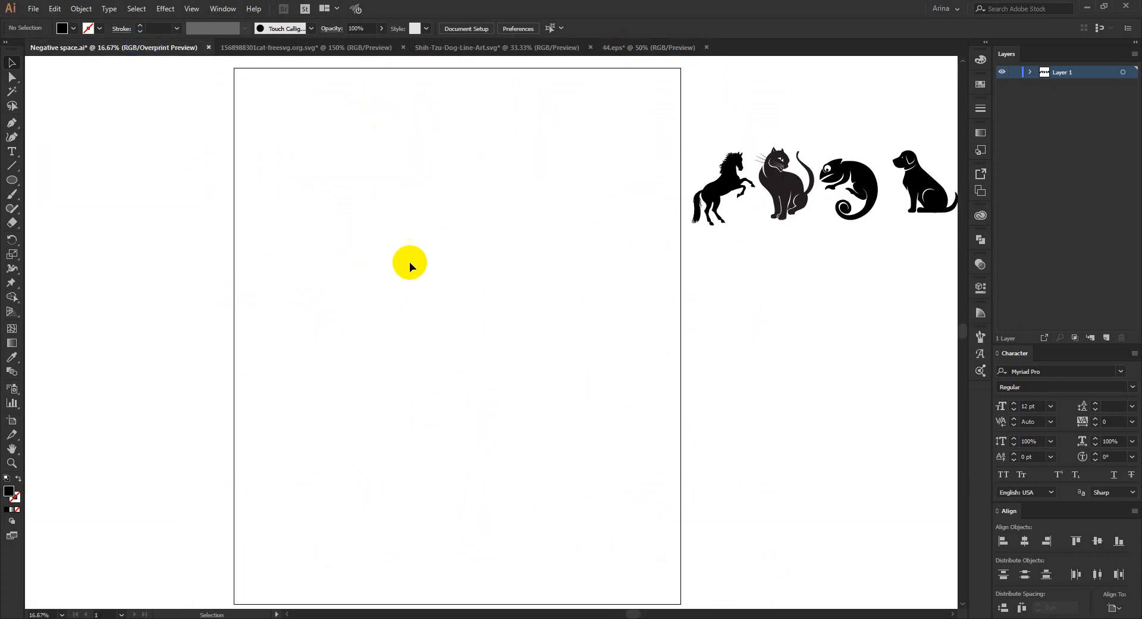
{"action": "left_click", "coordinate": [5, 152]}
{"action": "left_click", "coordinate": [333, 212]}
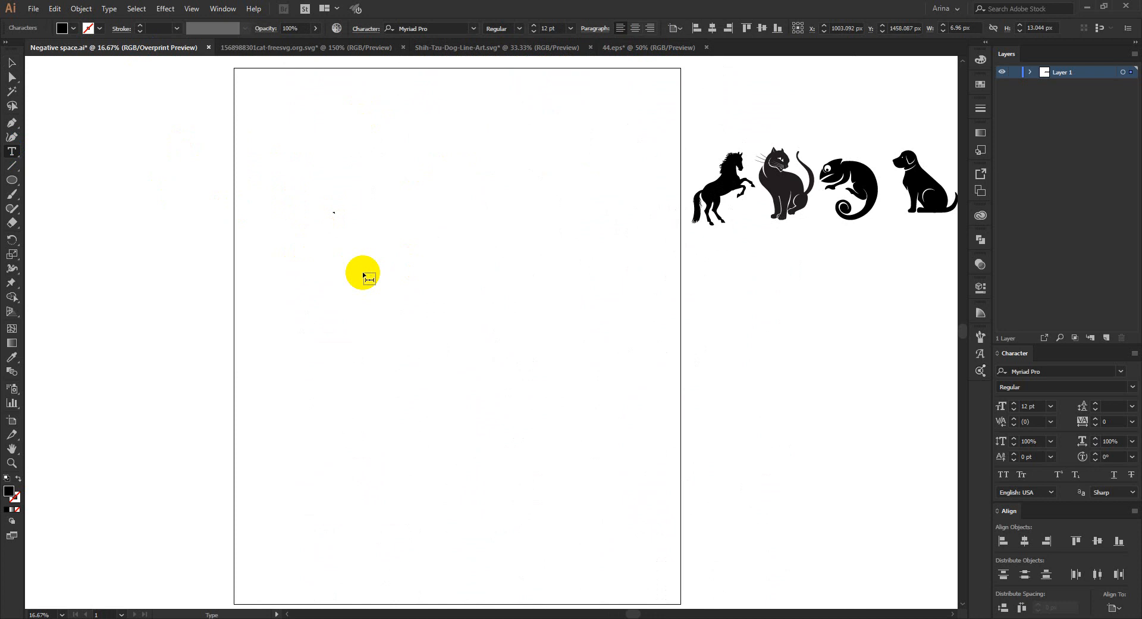
{"action": "left_click", "coordinate": [8, 60]}
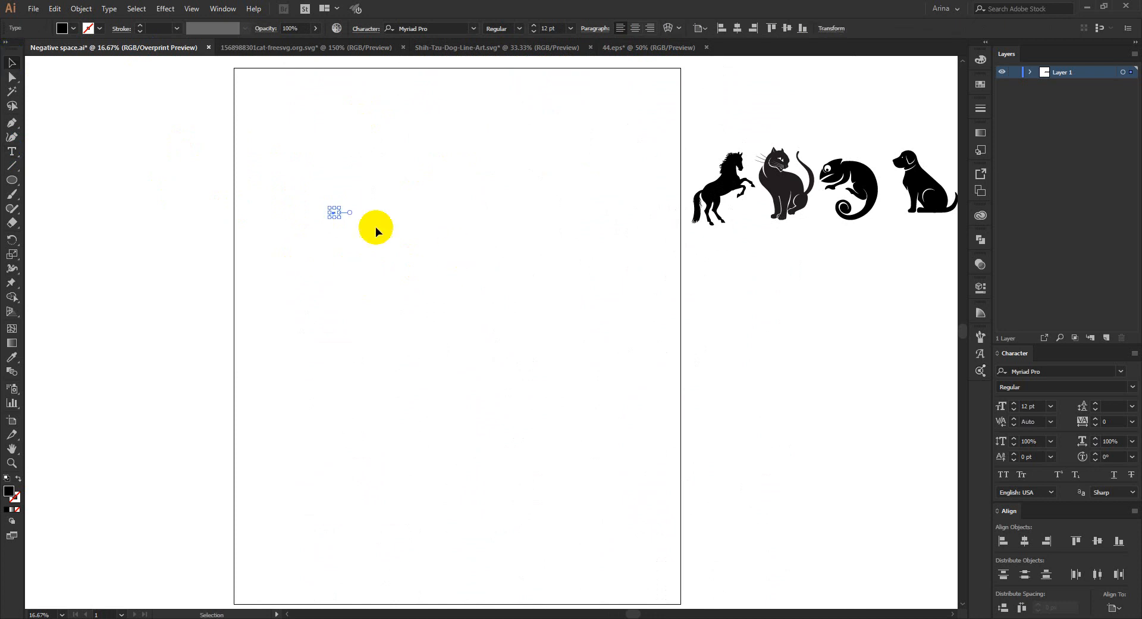
{"action": "left_click_drag", "start_coordinate": [340, 217], "coordinate": [692, 491]}
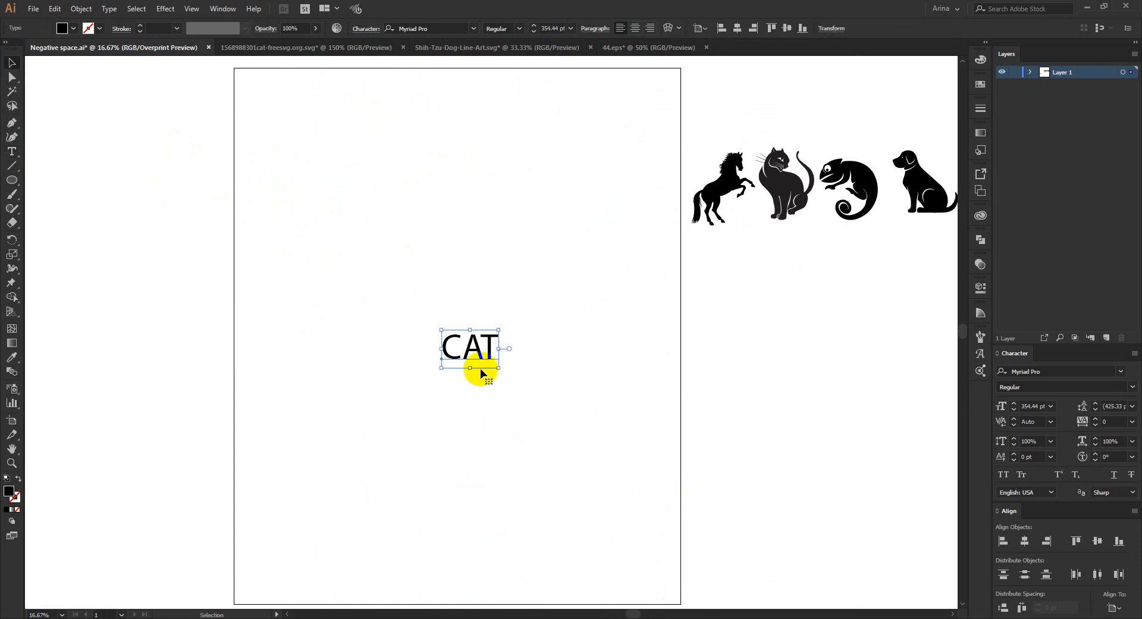
- Duplicate the CAT text on the upper artboard and change the lower copy to "Mom"
{"action": "left_click_drag", "start_coordinate": [486, 351], "coordinate": [460, 260]}
{"action": "double_click", "coordinate": [460, 259]}
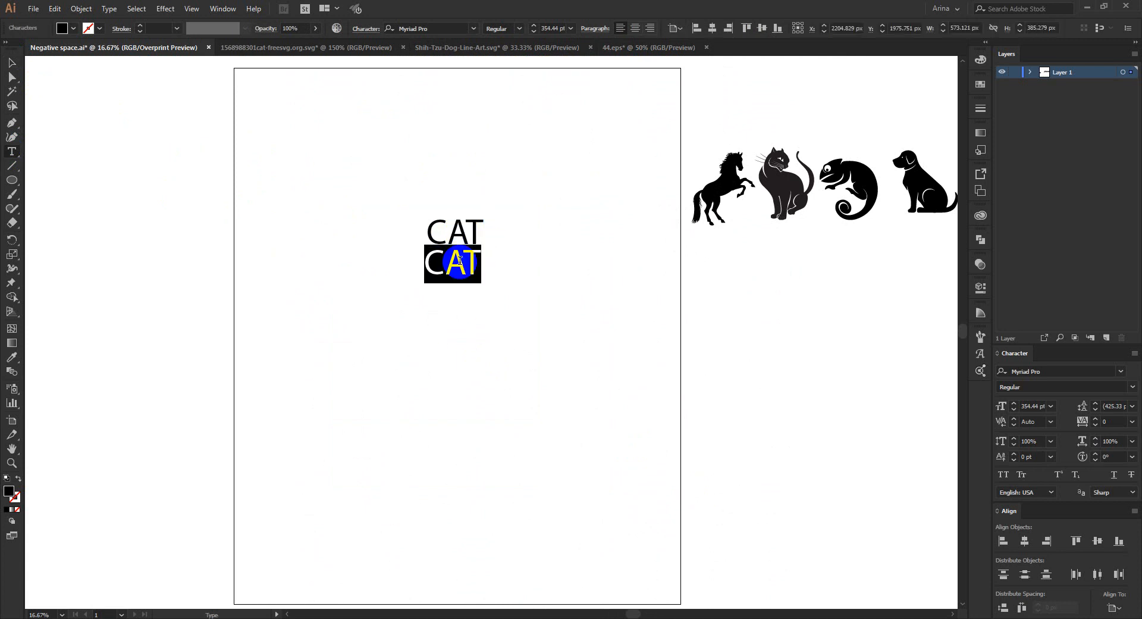
{"action": "type", "text": "Mom"}
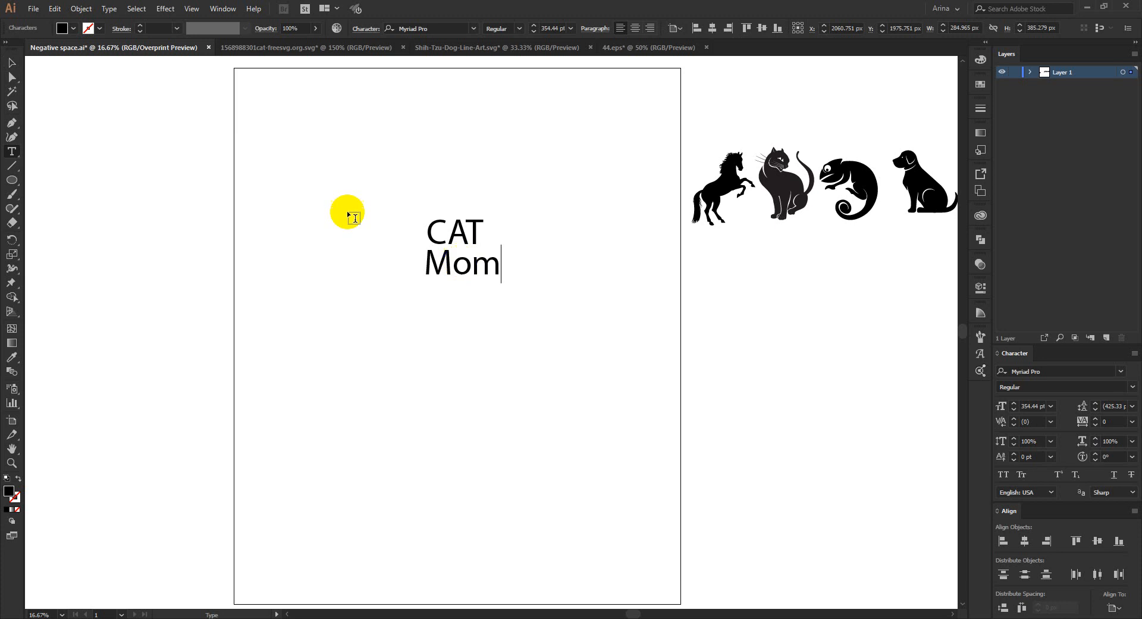
{"action": "left_click", "coordinate": [12, 63]}
- Set the font of both the CAT and Mom texts to Now Alt Black
{"action": "scroll", "coordinate": [449, 237], "scroll_direction": "up", "scroll_amount": 1}
{"action": "left_click_drag", "start_coordinate": [352, 166], "coordinate": [570, 346]}
{"action": "left_click", "coordinate": [432, 26]}
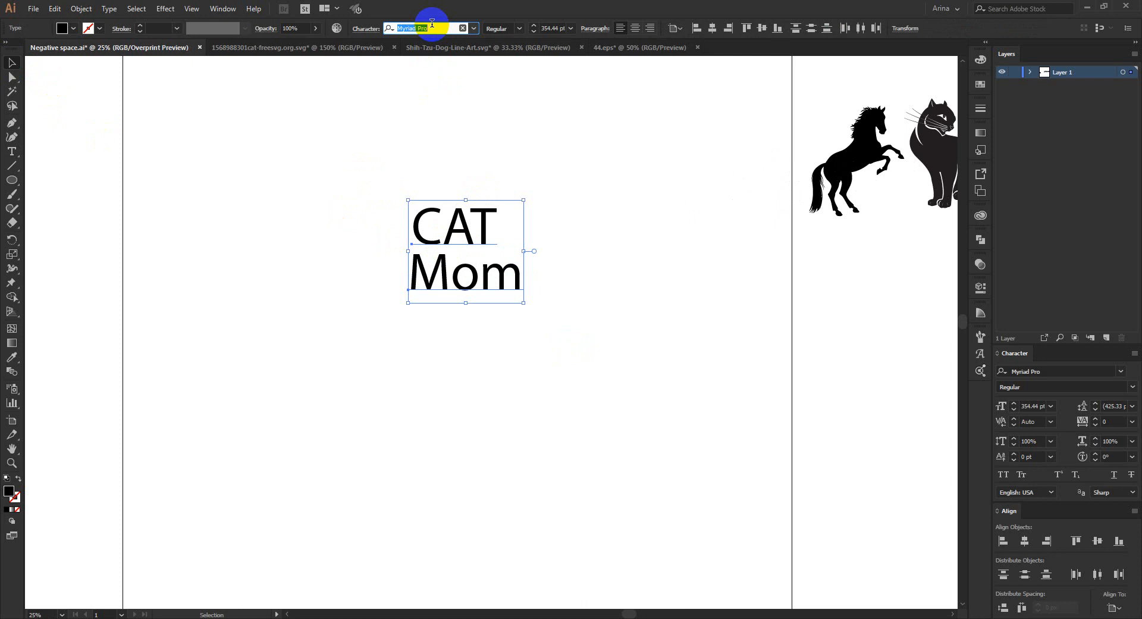
{"action": "type", "text": "now"}
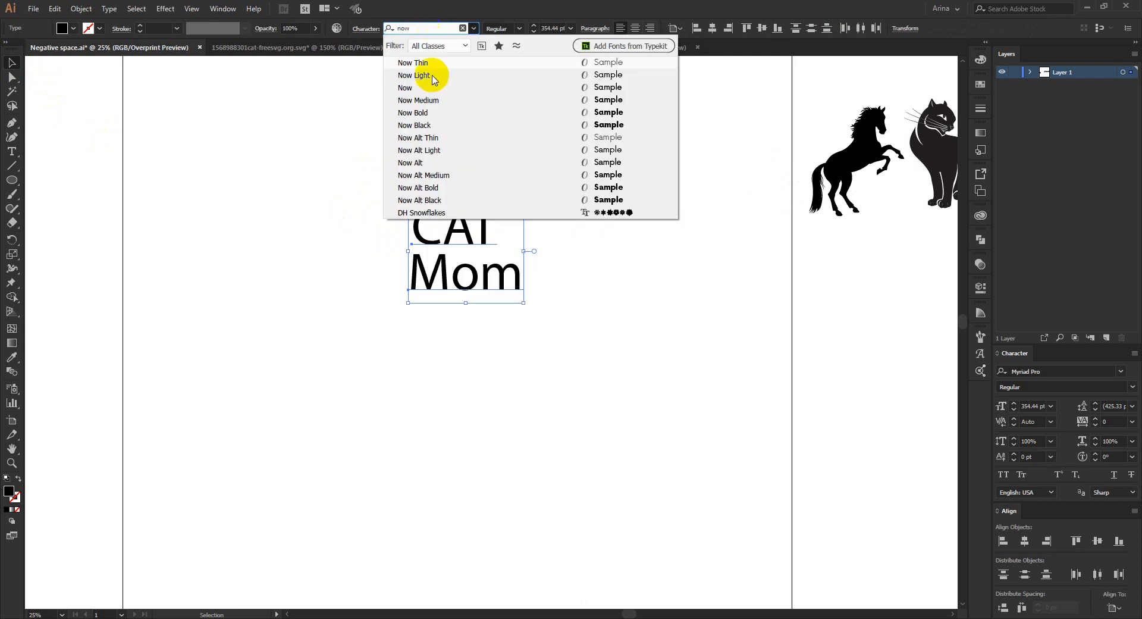
{"action": "left_click", "coordinate": [419, 200]}
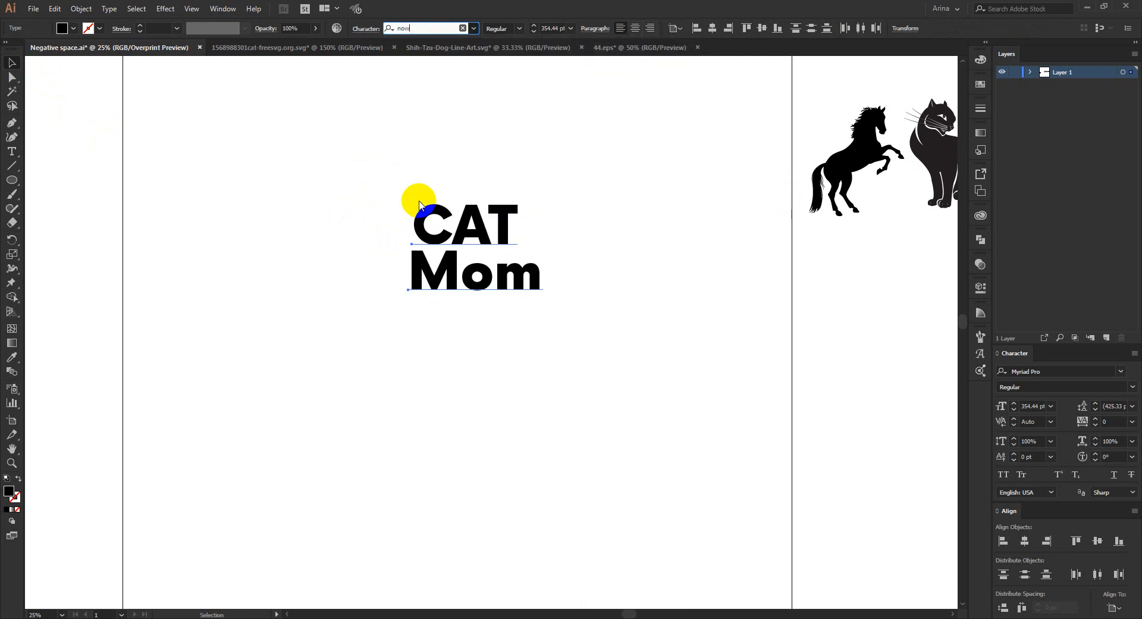
{"action": "left_click", "coordinate": [334, 184]}
- Move the CAT and Mom texts apart and set the font of Mom to Homazing
{"action": "scroll", "coordinate": [476, 253], "scroll_direction": "up", "scroll_amount": 2}
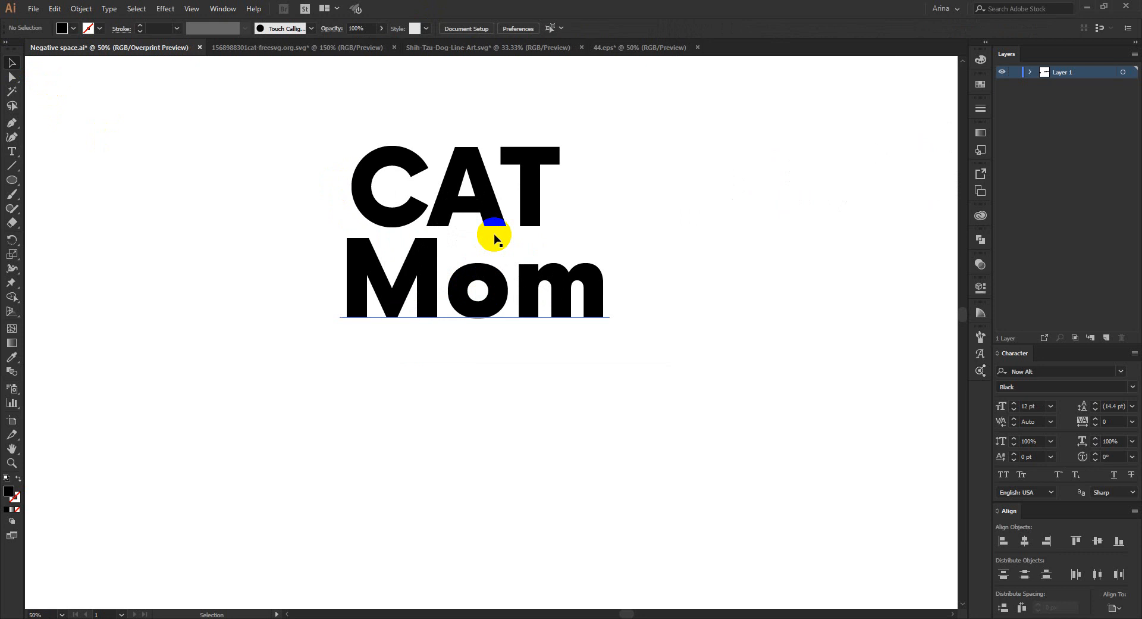
{"action": "left_click_drag", "start_coordinate": [476, 297], "coordinate": [418, 443]}
{"action": "left_click_drag", "start_coordinate": [509, 206], "coordinate": [461, 240]}
{"action": "left_click", "coordinate": [416, 443]}
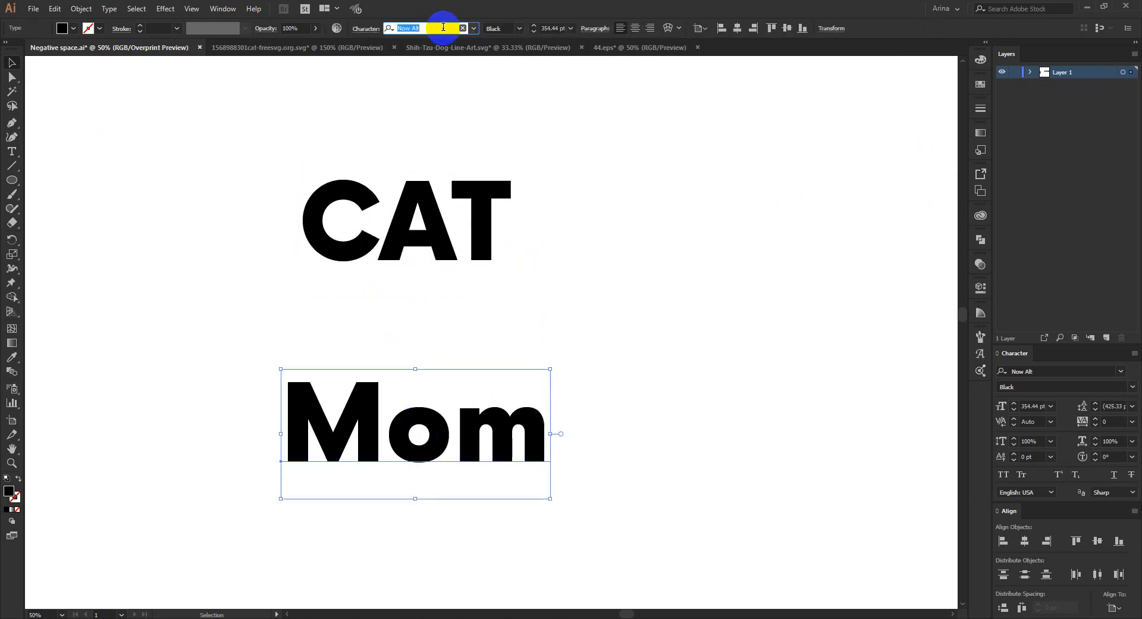
{"action": "type", "text": "h"}
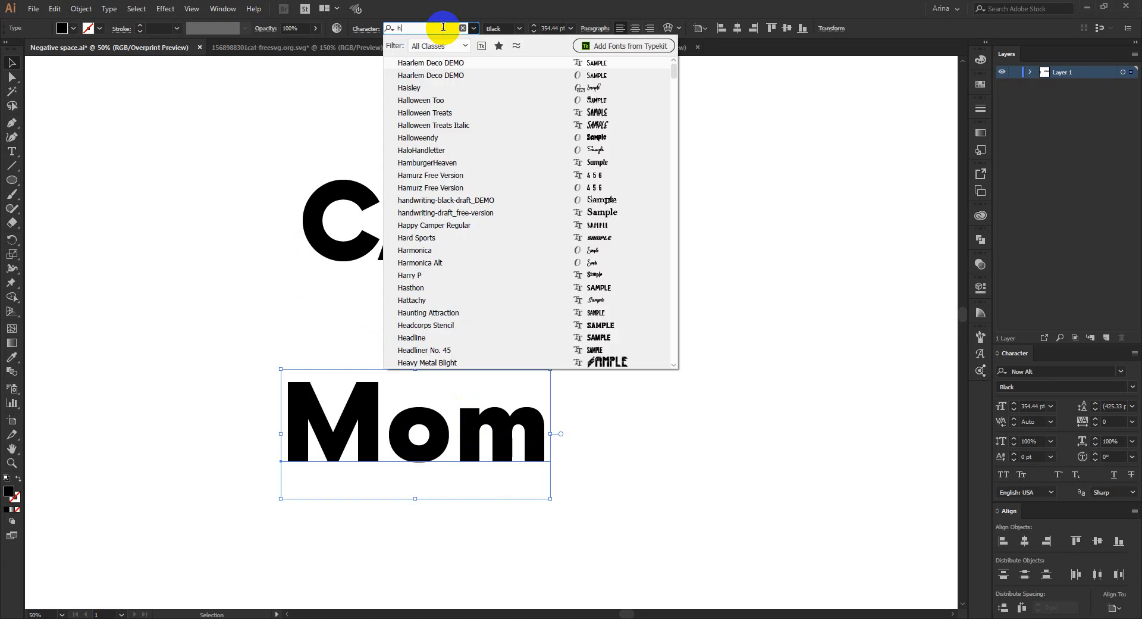
{"action": "type", "text": "om"}
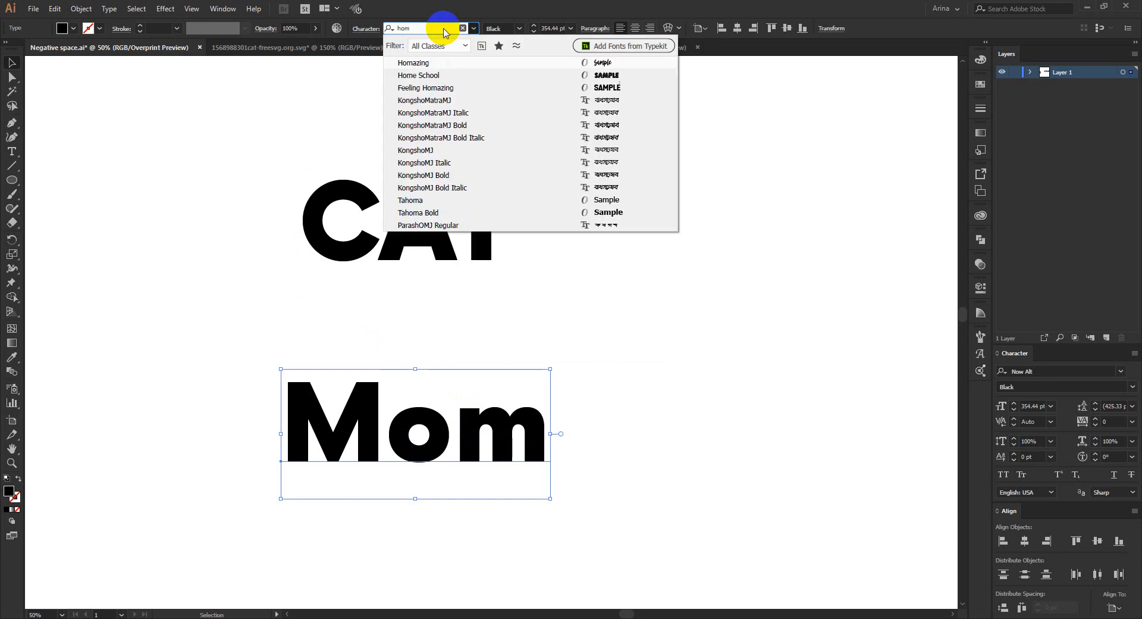
{"action": "left_click", "coordinate": [410, 63]}
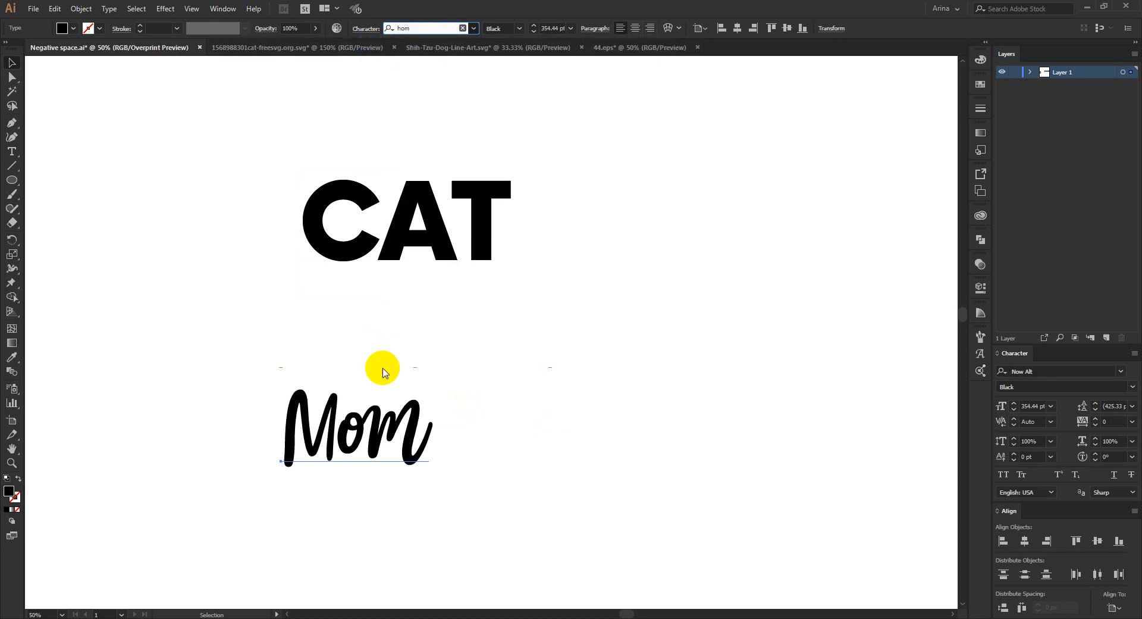
{"action": "left_click", "coordinate": [366, 447]}
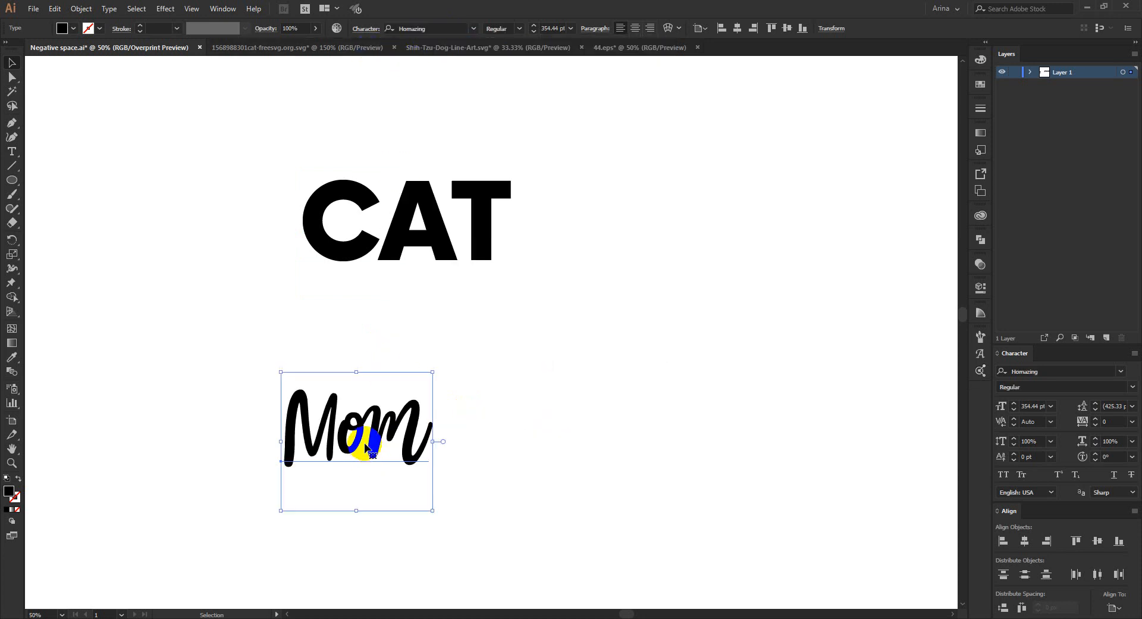
- Scale Mom down to about 270 pt and place it centrally under CAT, slightly overlapping the bottom of its letters
{"action": "left_click", "coordinate": [1004, 475]}
{"action": "left_click", "coordinate": [1004, 476]}
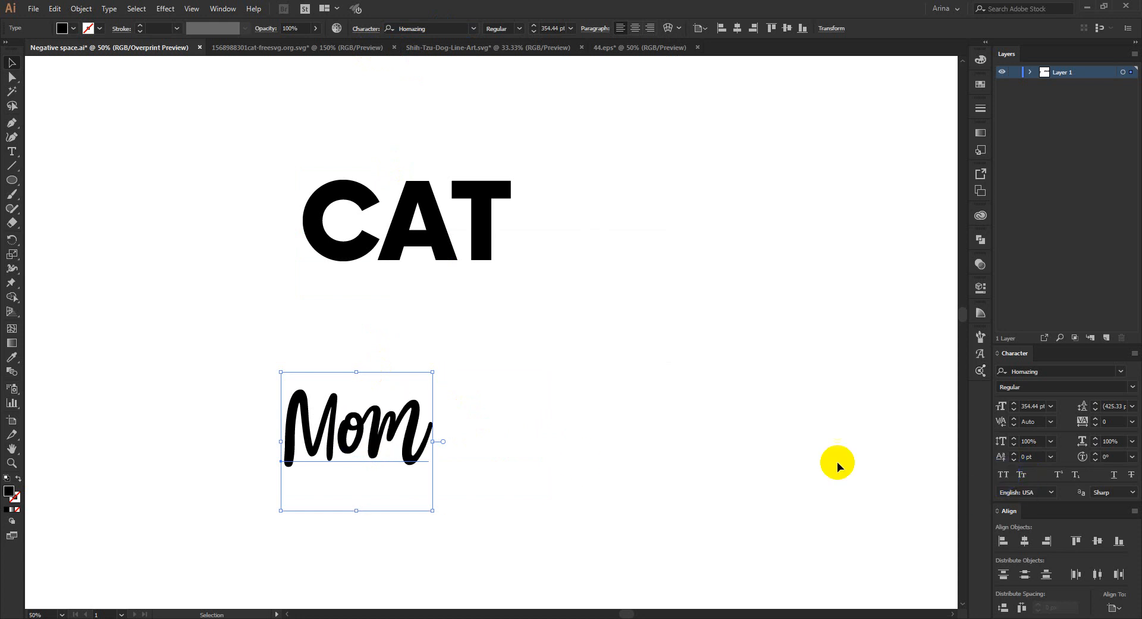
{"action": "left_click", "coordinate": [345, 445]}
{"action": "left_click_drag", "start_coordinate": [336, 438], "coordinate": [424, 402]}
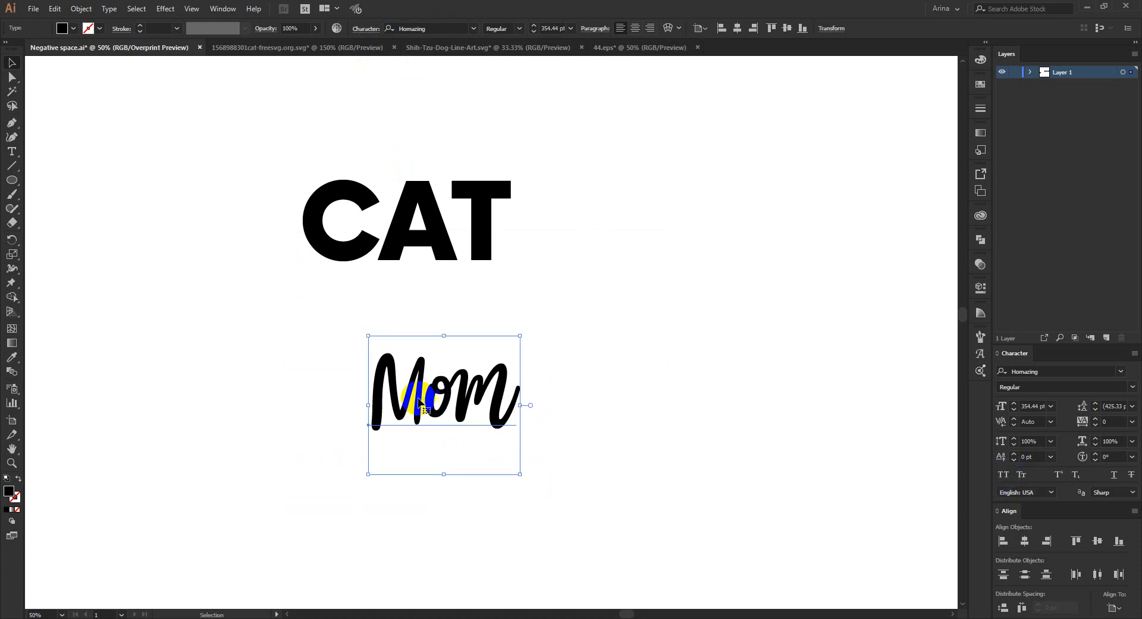
{"action": "left_click_drag", "start_coordinate": [519, 405], "coordinate": [441, 297]}
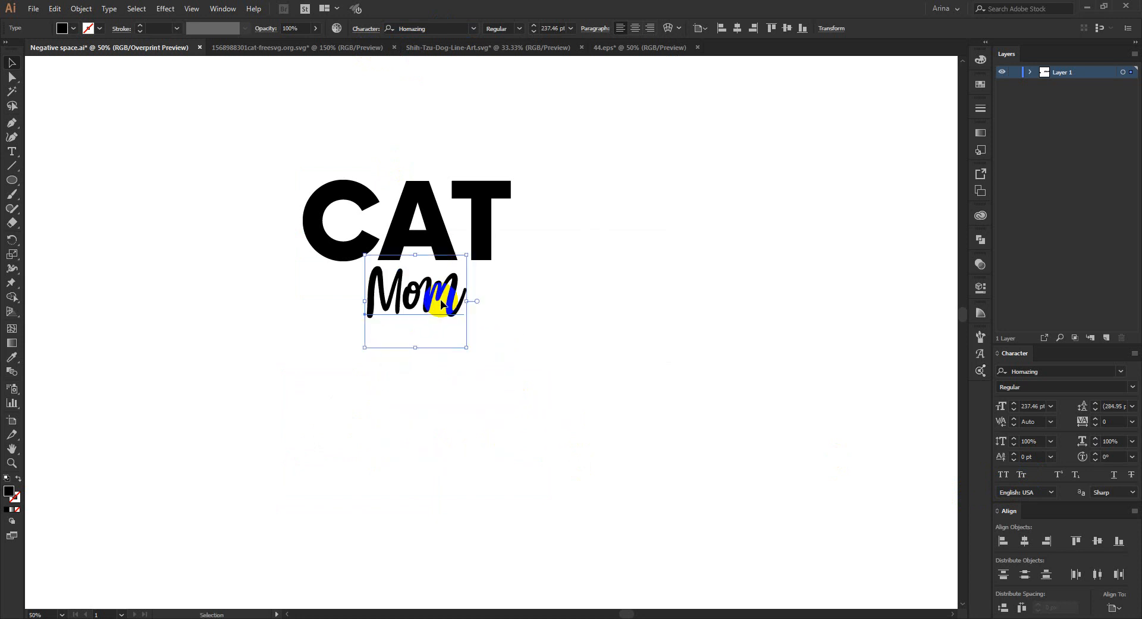
{"action": "scroll", "coordinate": [408, 217], "scroll_direction": "up", "scroll_amount": 1}
{"action": "left_click_drag", "start_coordinate": [421, 389], "coordinate": [419, 404]}
{"action": "left_click_drag", "start_coordinate": [434, 323], "coordinate": [432, 318]}
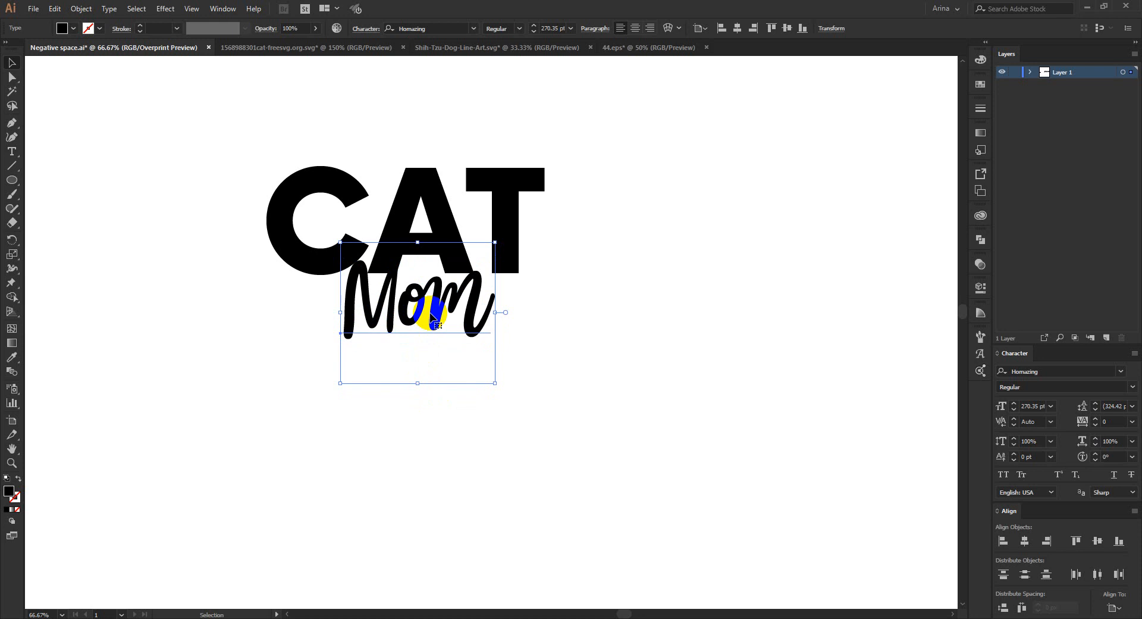
{"action": "left_click", "coordinate": [588, 423]}
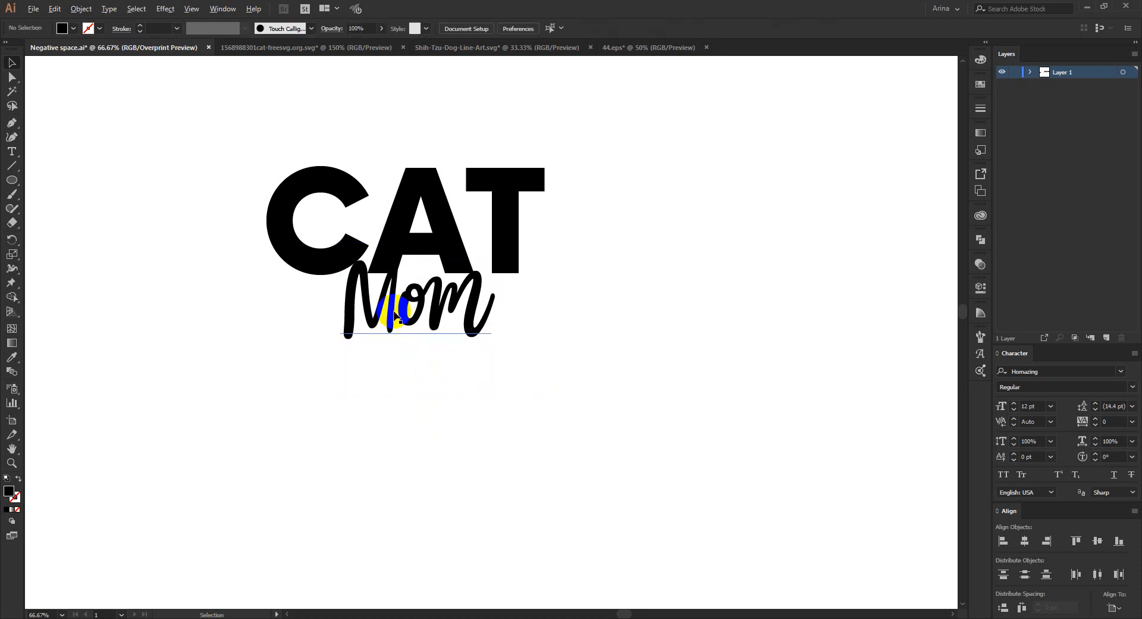
- Duplicate the combined CAT Mom lettering to the right of the original on the artboard
{"action": "scroll", "coordinate": [394, 310], "scroll_direction": "down", "scroll_amount": 2}
{"action": "left_click_drag", "start_coordinate": [315, 230], "coordinate": [484, 366]}
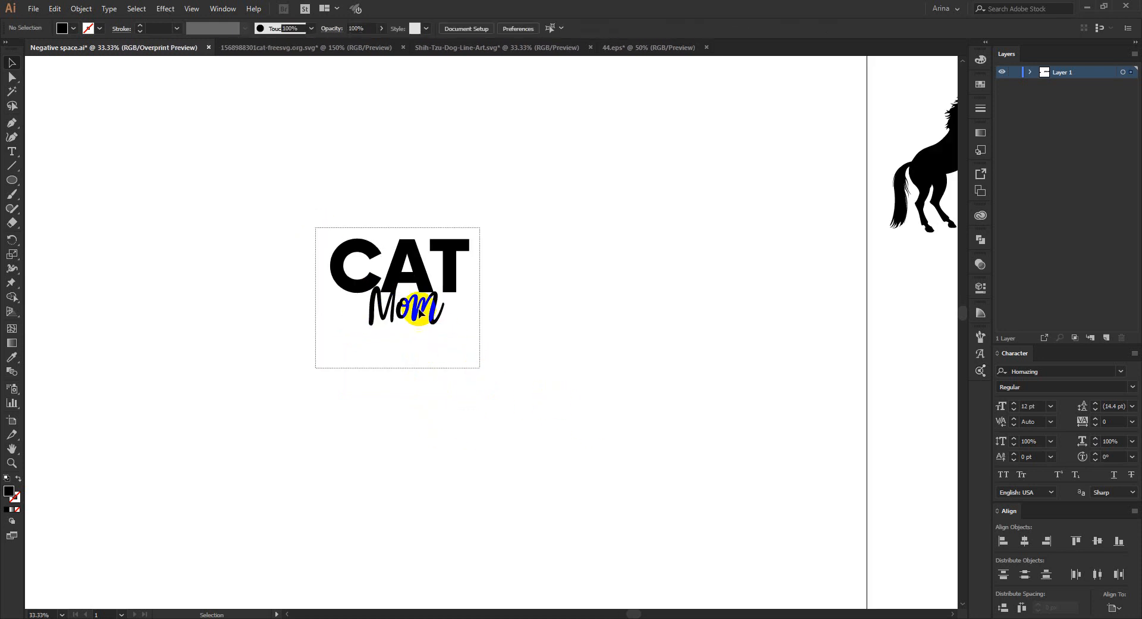
{"action": "left_click_drag", "start_coordinate": [402, 289], "coordinate": [467, 253]}
{"action": "left_click", "coordinate": [716, 434]}
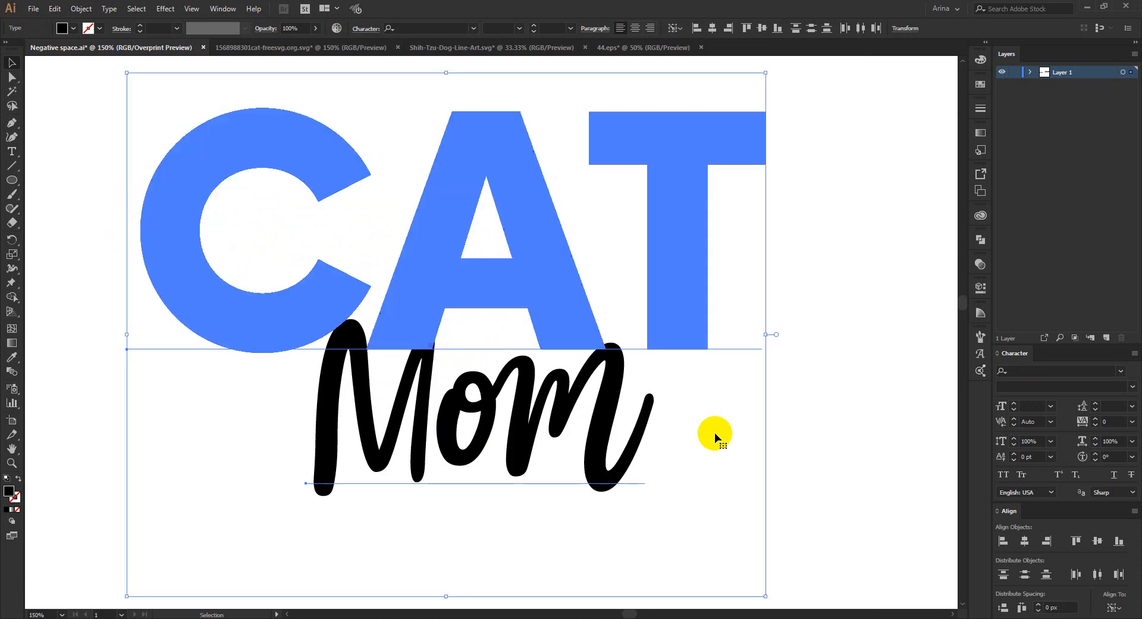
- Convert the CAT text of the duplicated lettering to outlines
{"action": "left_click", "coordinate": [780, 304]}
{"action": "left_click", "coordinate": [686, 237]}
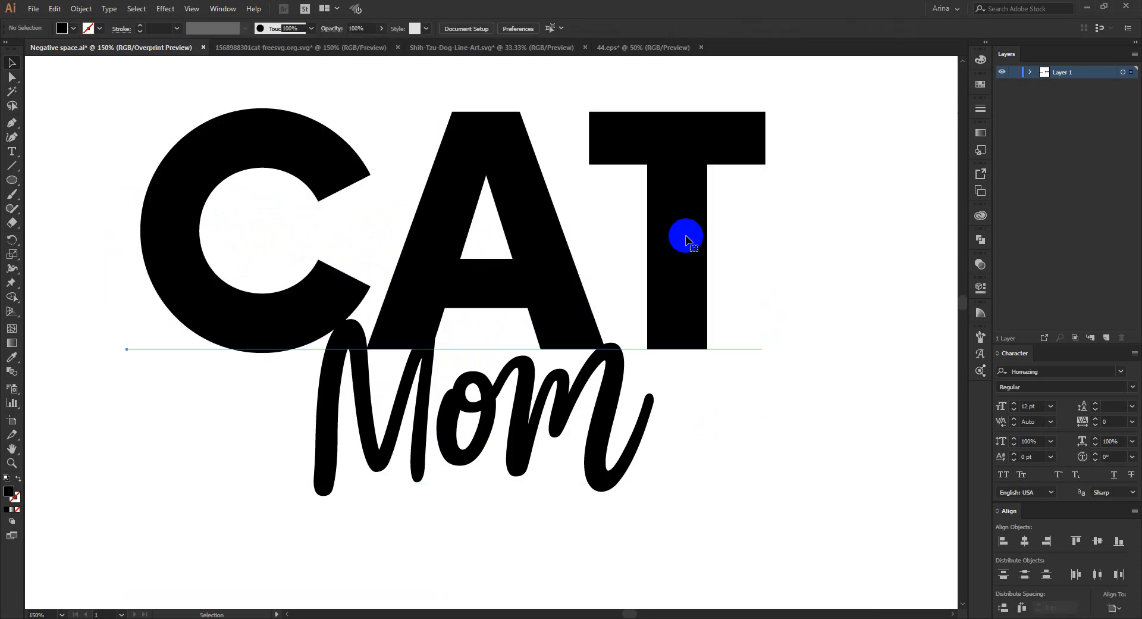
{"action": "right_click", "coordinate": [686, 236]}
{"action": "left_click", "coordinate": [719, 318]}
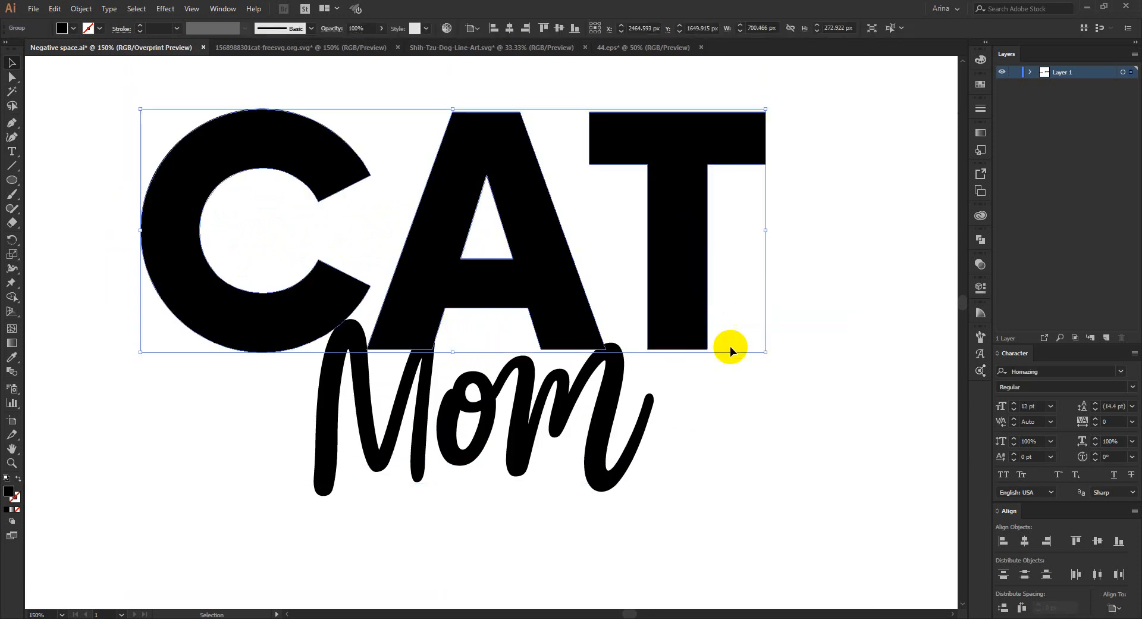
{"action": "key", "text": "ctrl+1"}
{"action": "left_click", "coordinate": [348, 335]}
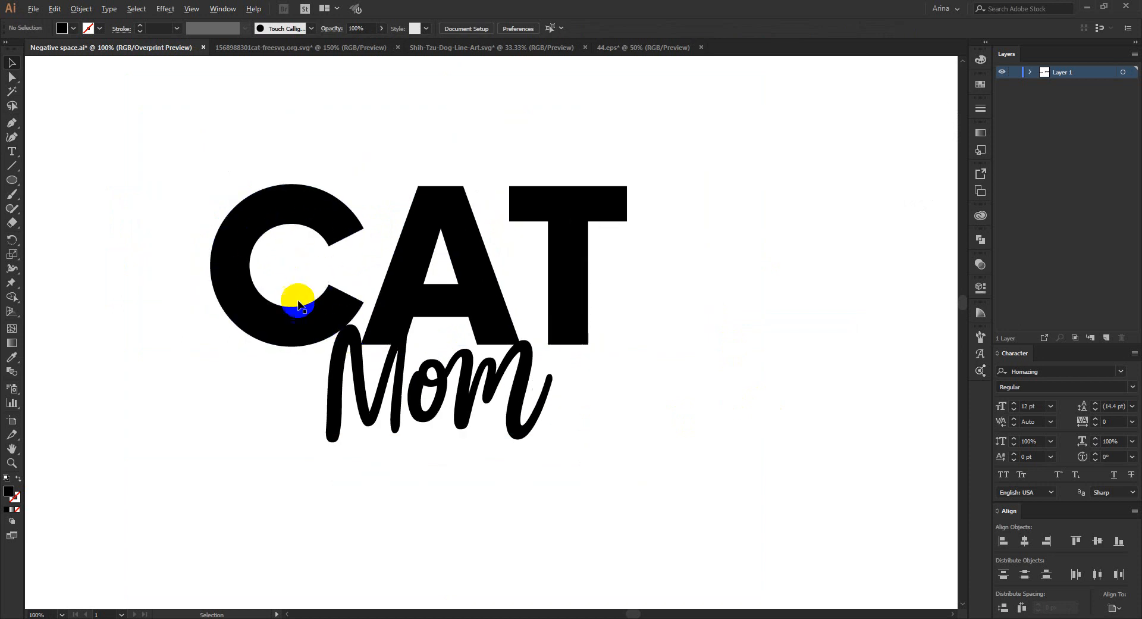
- Move the cat-head silhouette from the animal row to below the second CAT Mom lettering and delete it there
{"action": "scroll", "coordinate": [300, 301], "scroll_direction": "down", "scroll_amount": 2}
{"action": "scroll", "coordinate": [303, 326], "scroll_direction": "down", "scroll_amount": 2}
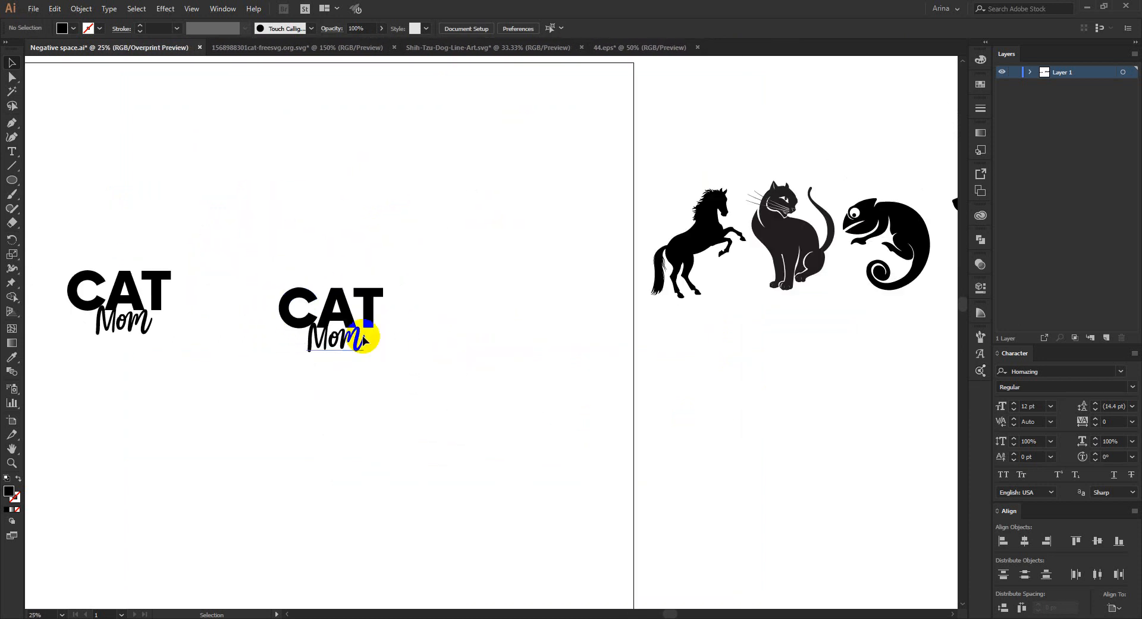
{"action": "scroll", "coordinate": [396, 341], "scroll_direction": "down", "scroll_amount": 1}
{"action": "left_click_drag", "start_coordinate": [857, 276], "coordinate": [319, 377]}
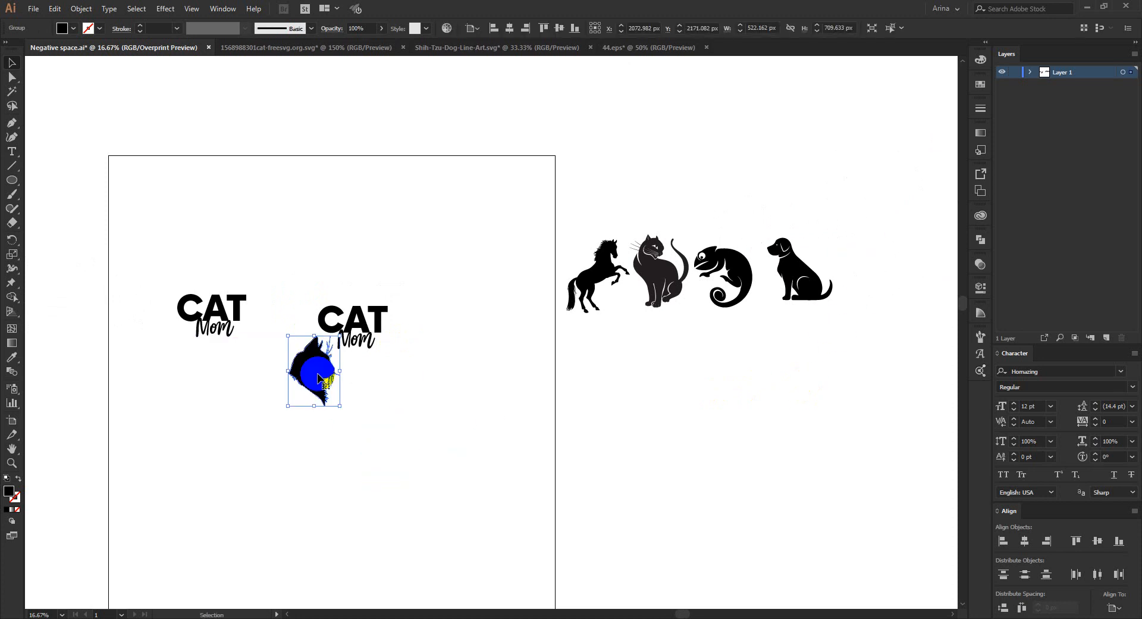
{"action": "scroll", "coordinate": [285, 334], "scroll_direction": "up", "scroll_amount": 2}
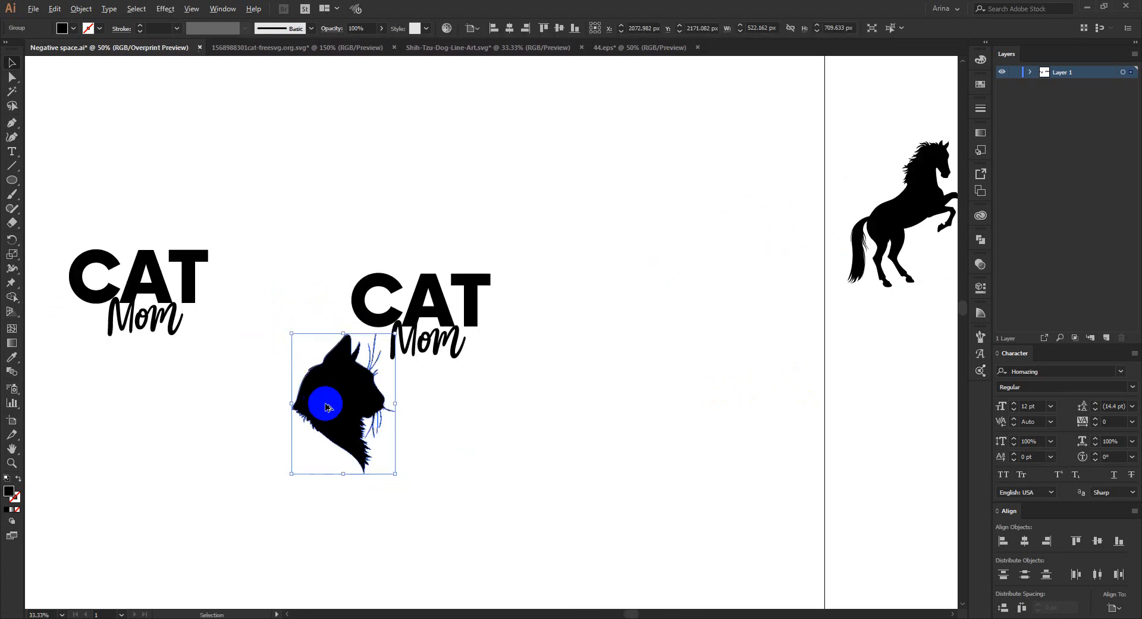
{"action": "scroll", "coordinate": [331, 408], "scroll_direction": "up", "scroll_amount": 2}
{"action": "key", "text": "a"}
{"action": "key", "text": "Delete"}
{"action": "key", "text": "v"}
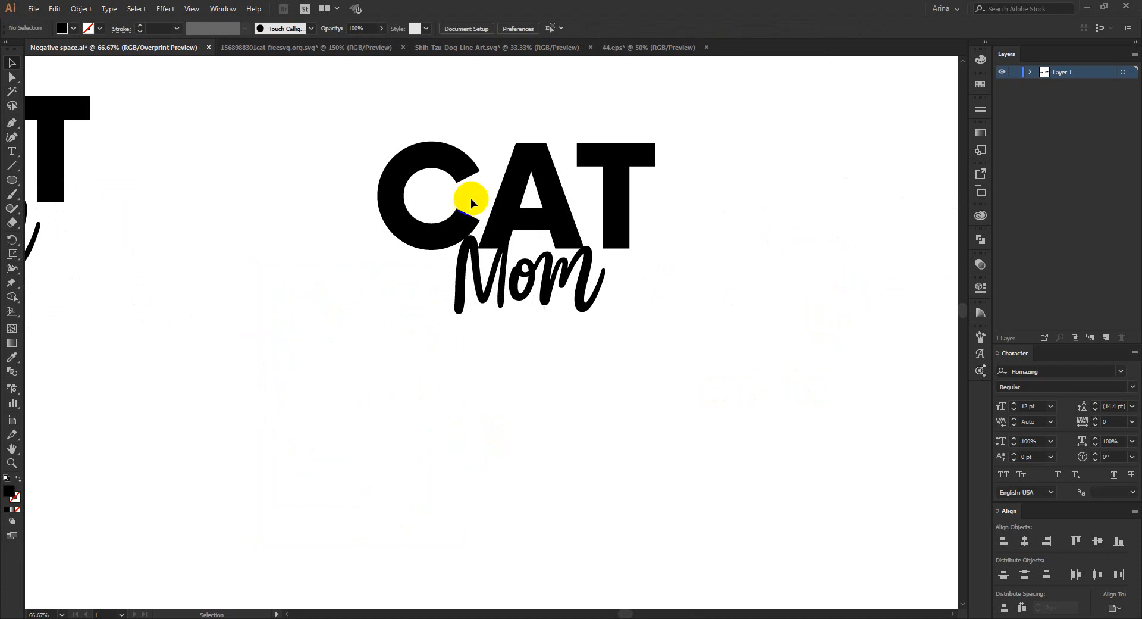
- Isolate the outlined CAT group of the second lettering and select its letter C
{"action": "scroll", "coordinate": [470, 196], "scroll_direction": "up", "scroll_amount": 3}
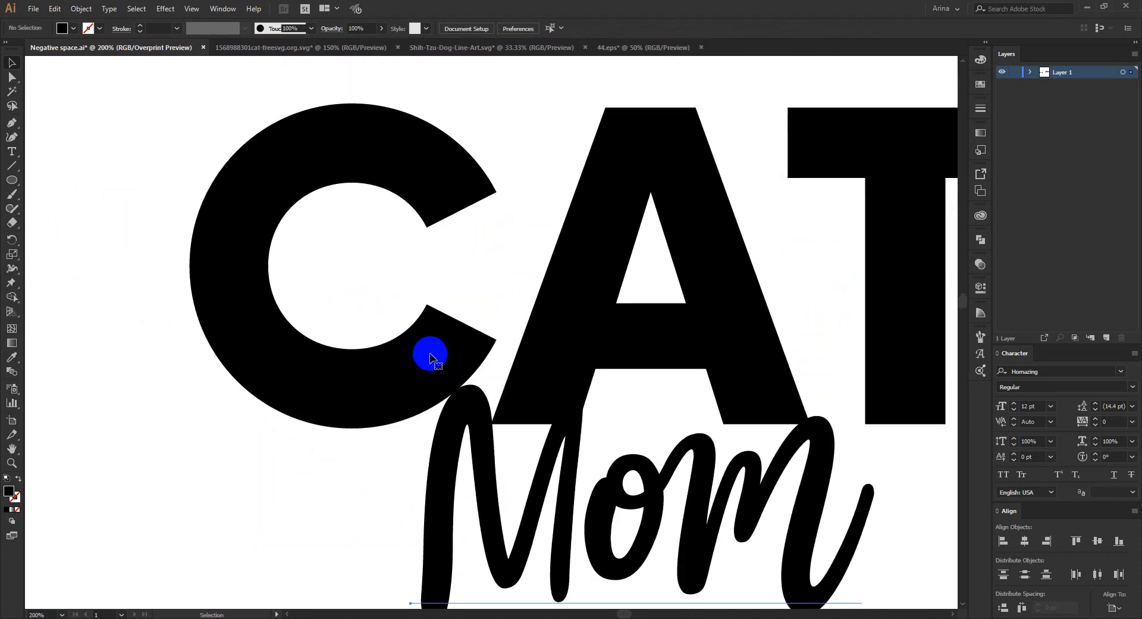
{"action": "left_click", "coordinate": [464, 393]}
{"action": "left_click", "coordinate": [456, 209]}
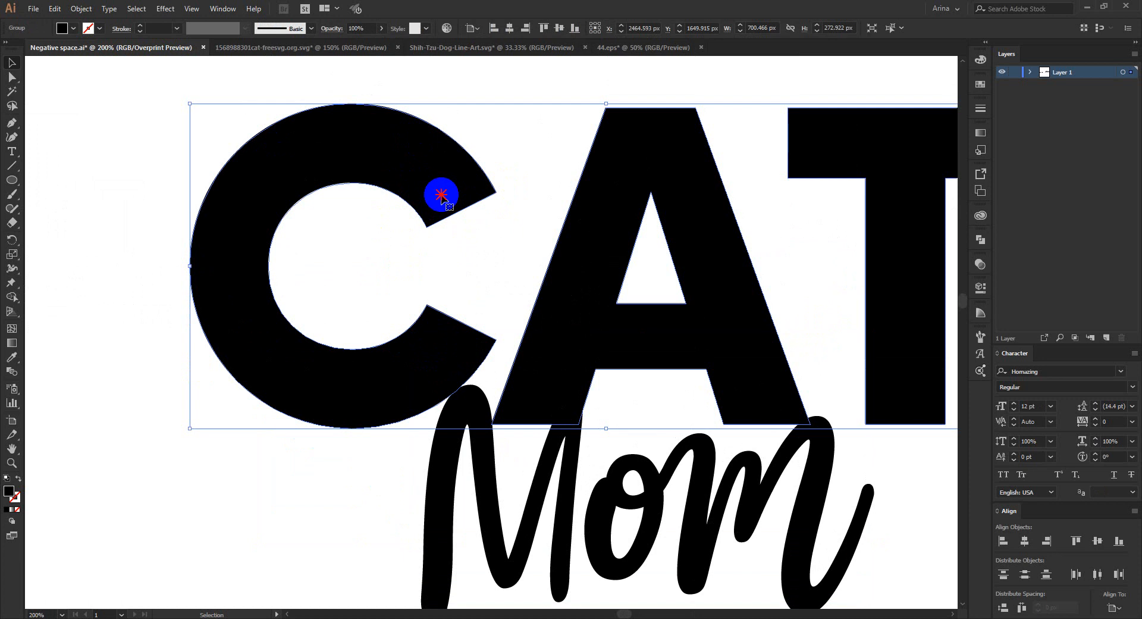
{"action": "double_click", "coordinate": [441, 197]}
{"action": "left_click", "coordinate": [280, 197]}
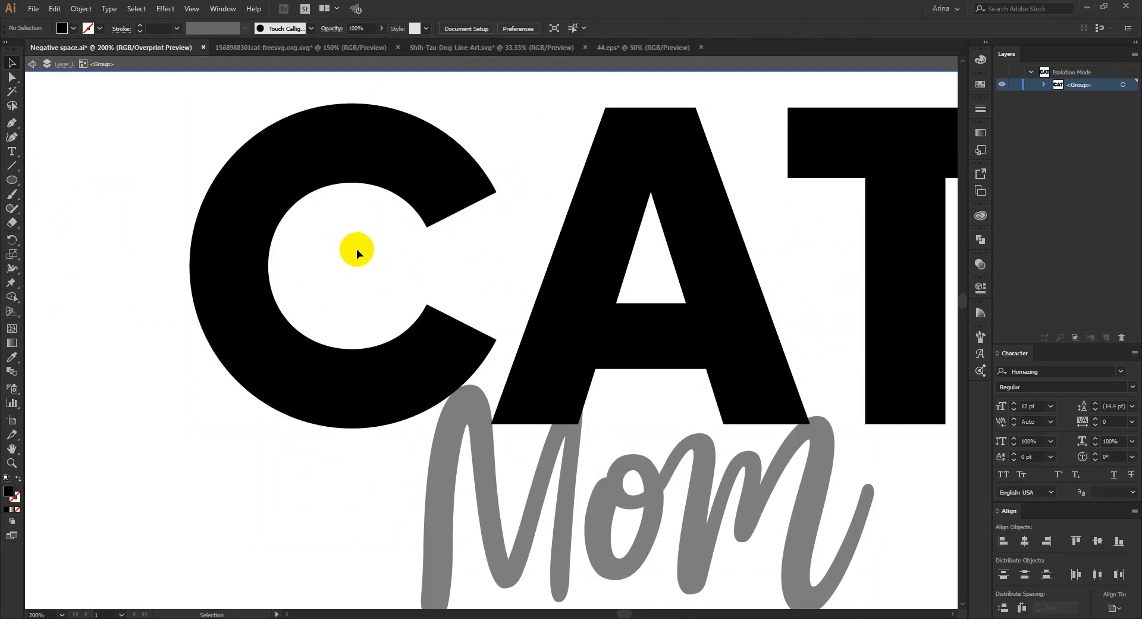
{"action": "left_click", "coordinate": [426, 191]}
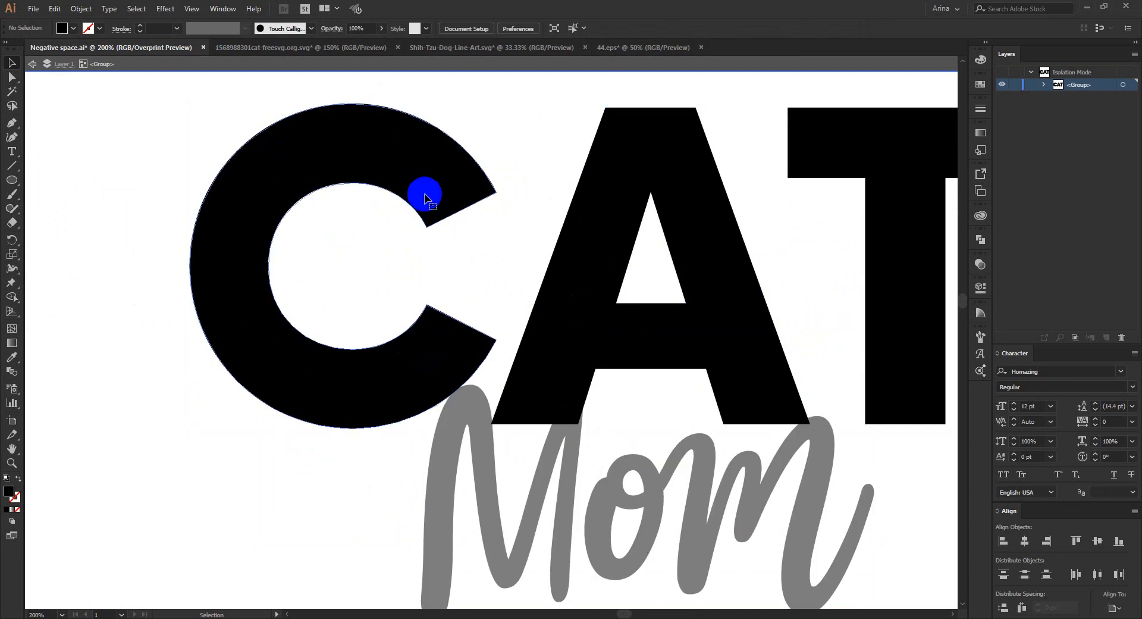
{"action": "left_click", "coordinate": [369, 237]}
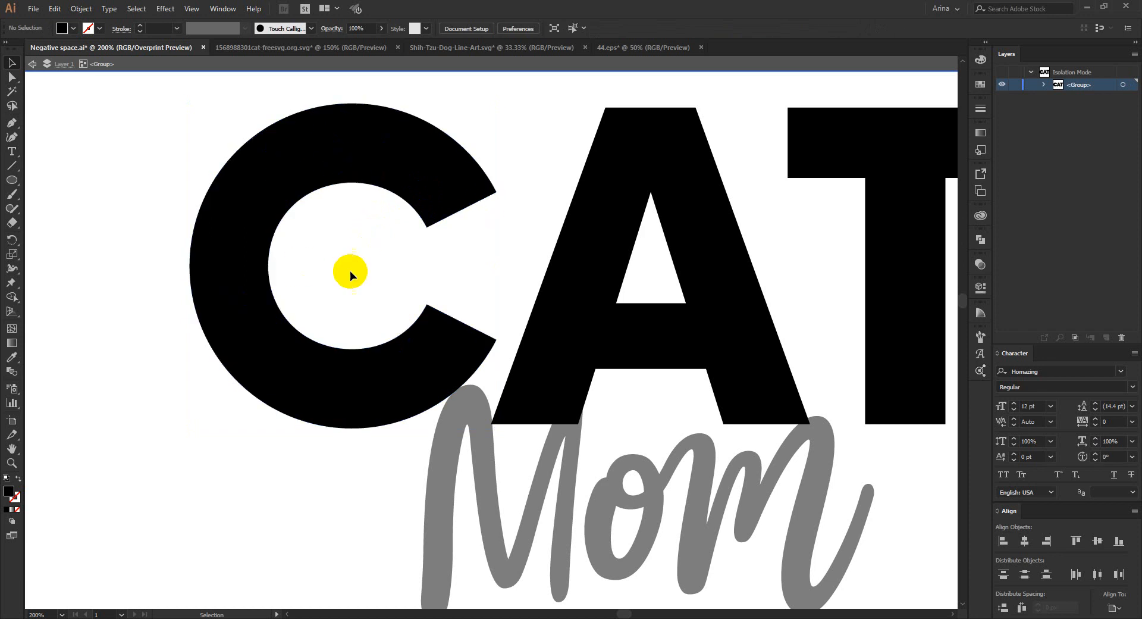
{"action": "left_click", "coordinate": [394, 174]}
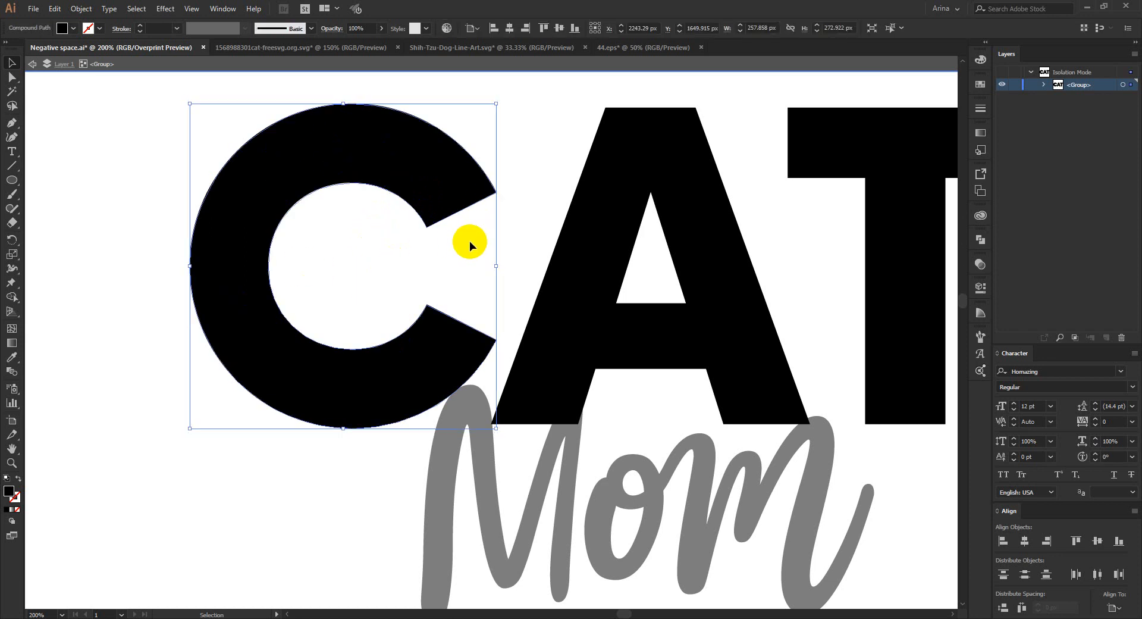
- Draw a black circle about 272.64 px in diameter over the letter C, matching the letter's outer edge
{"action": "left_click", "coordinate": [11, 179]}
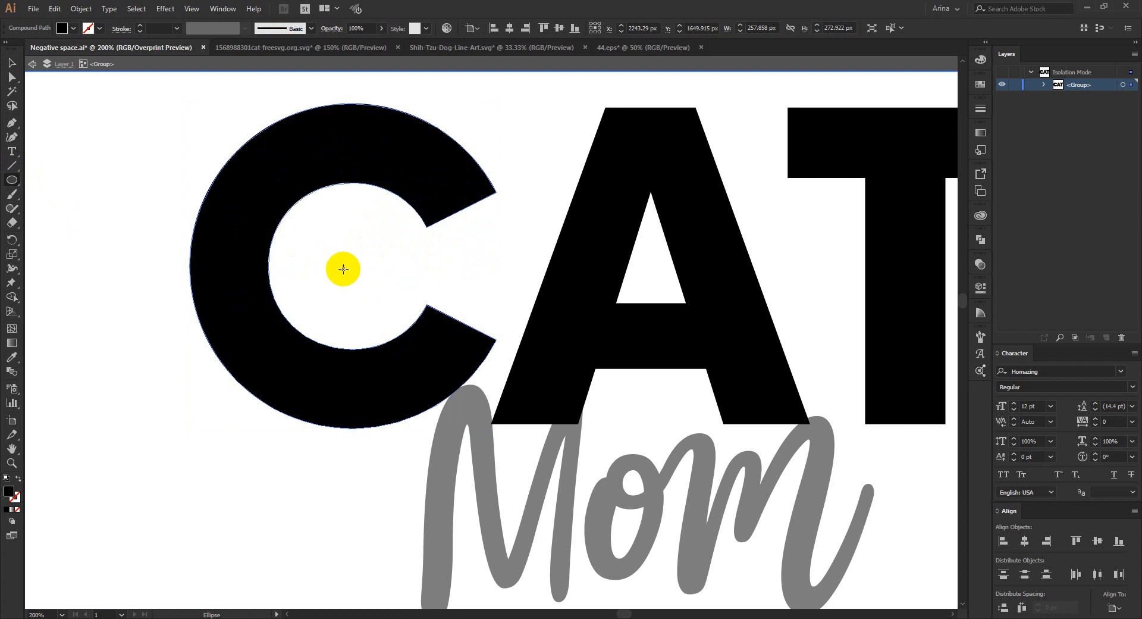
{"action": "left_click_drag", "start_coordinate": [343, 266], "coordinate": [495, 375]}
{"action": "key", "text": "v"}
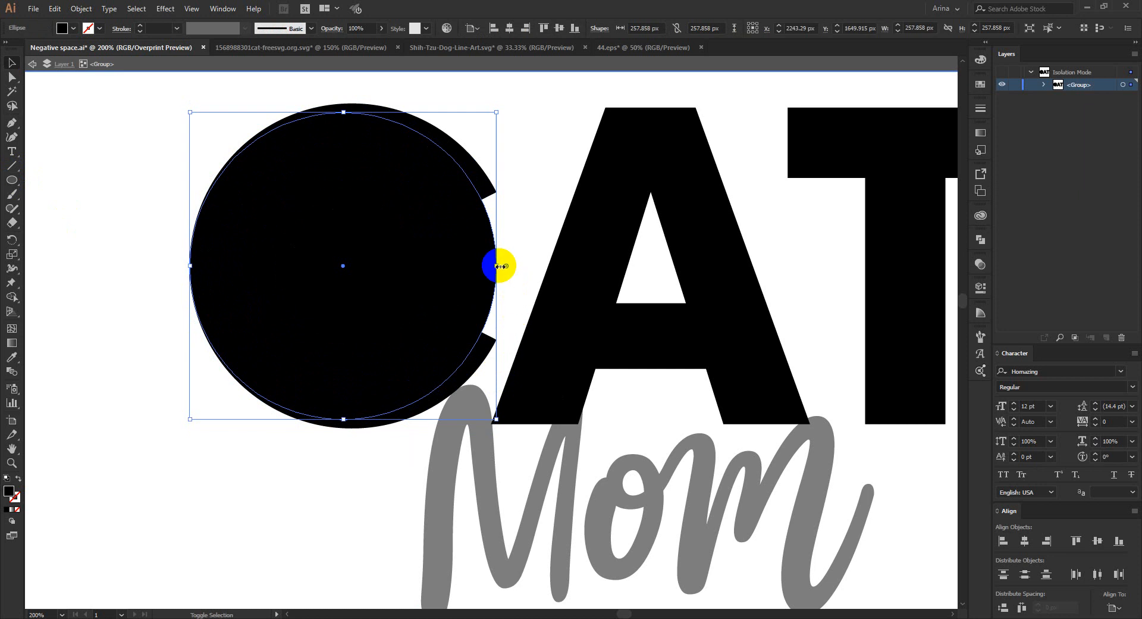
{"action": "left_click_drag", "start_coordinate": [497, 266], "coordinate": [514, 266]}
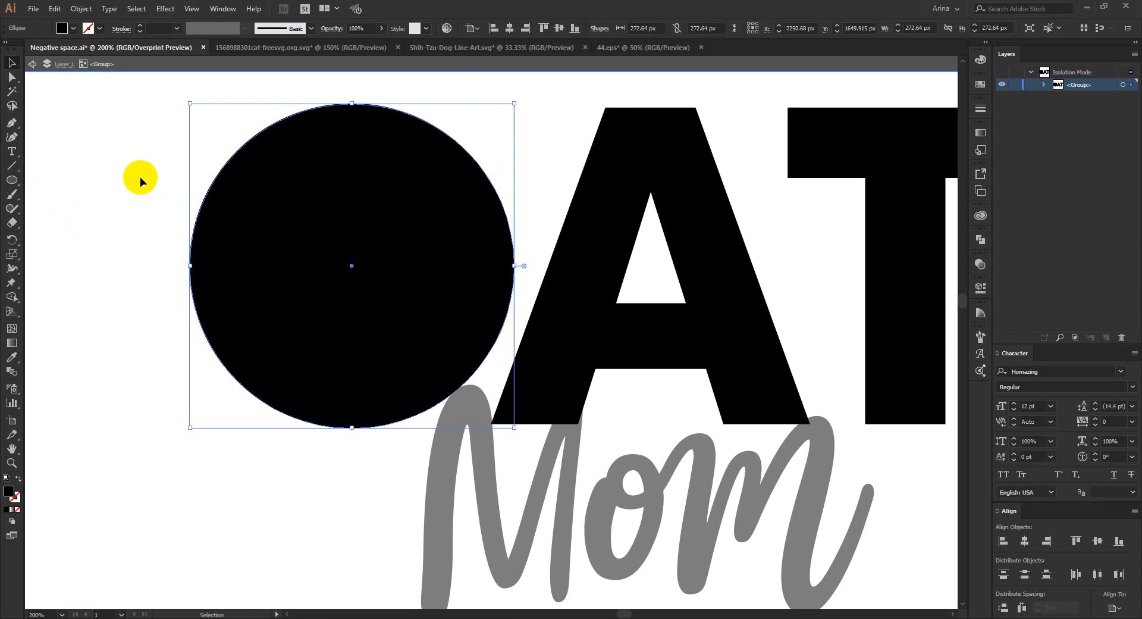
- Delete the original letter C lying beneath the circle from the CAT group, keeping the circle
{"action": "left_click", "coordinate": [140, 177]}
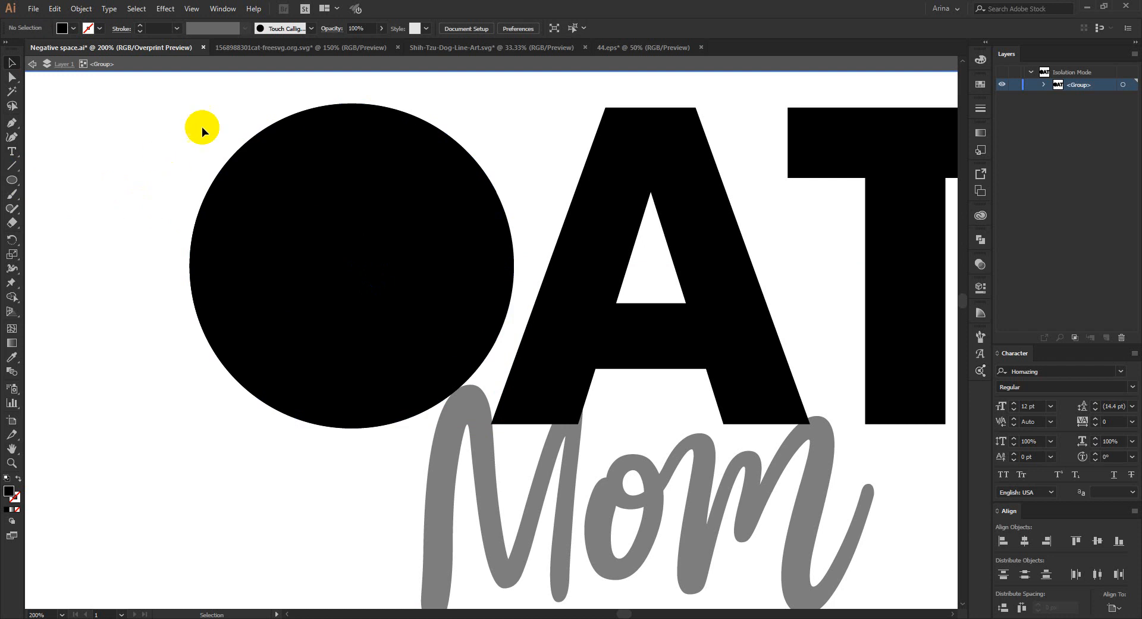
{"action": "left_click_drag", "start_coordinate": [201, 122], "coordinate": [404, 318]}
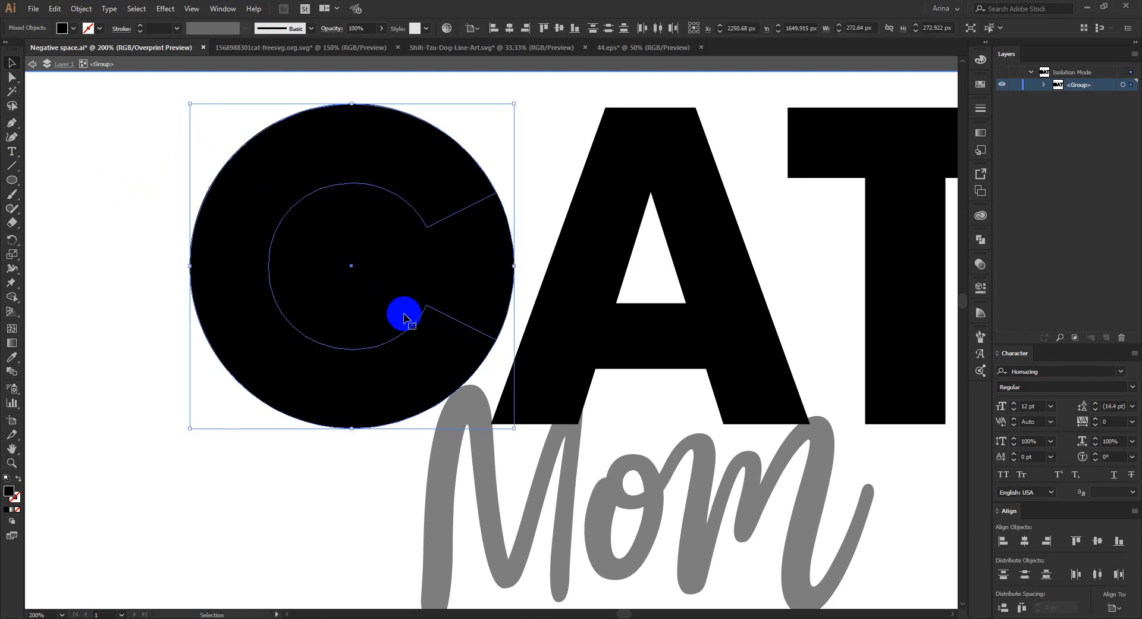
{"action": "left_click", "coordinate": [265, 468]}
{"action": "left_click_drag", "start_coordinate": [216, 142], "coordinate": [371, 284]}
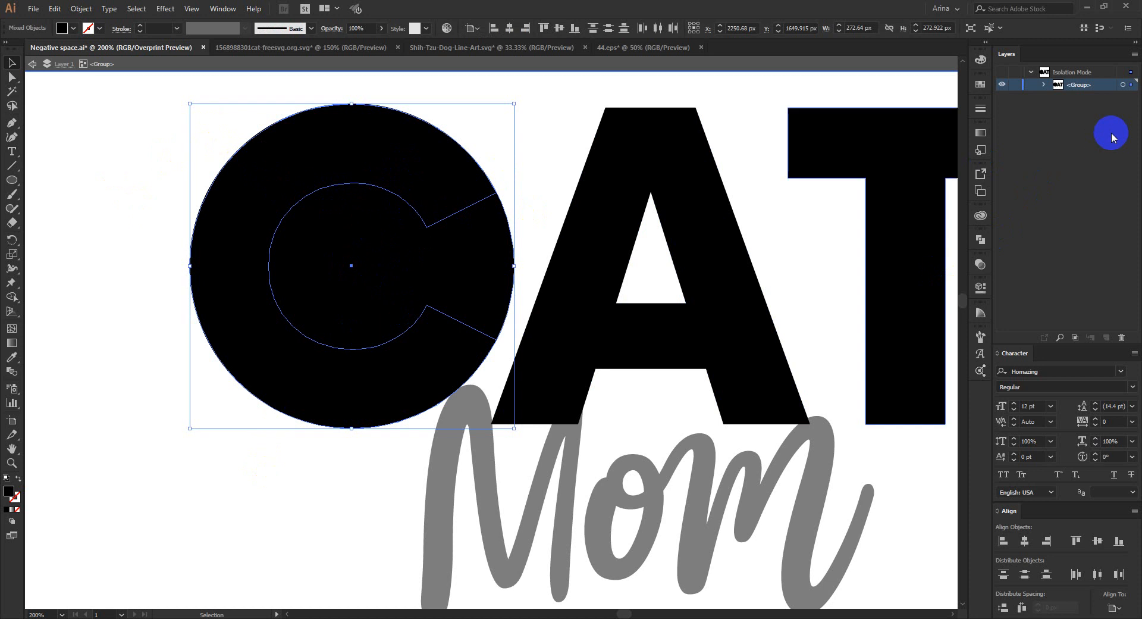
{"action": "left_click", "coordinate": [1044, 86]}
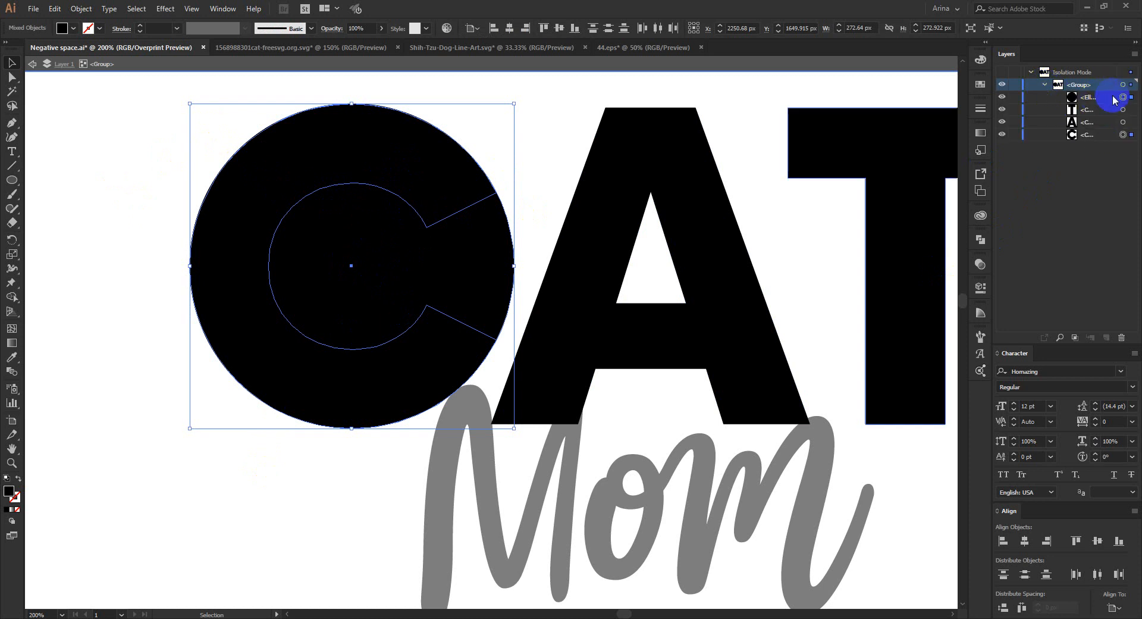
{"action": "left_click", "coordinate": [1124, 135]}
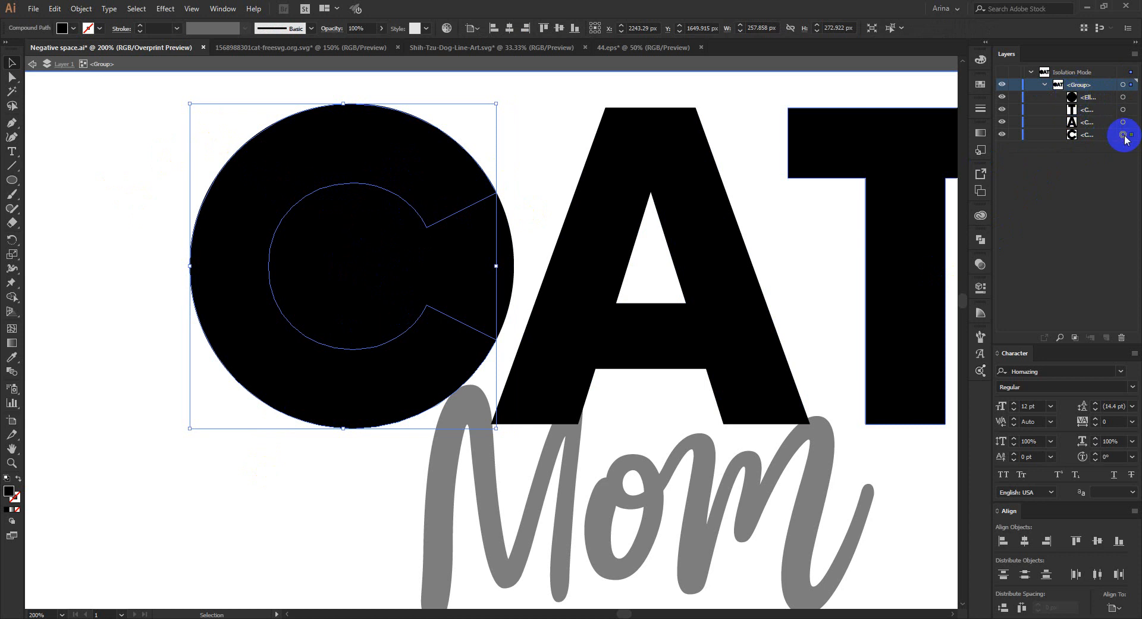
{"action": "key", "text": "Delete"}
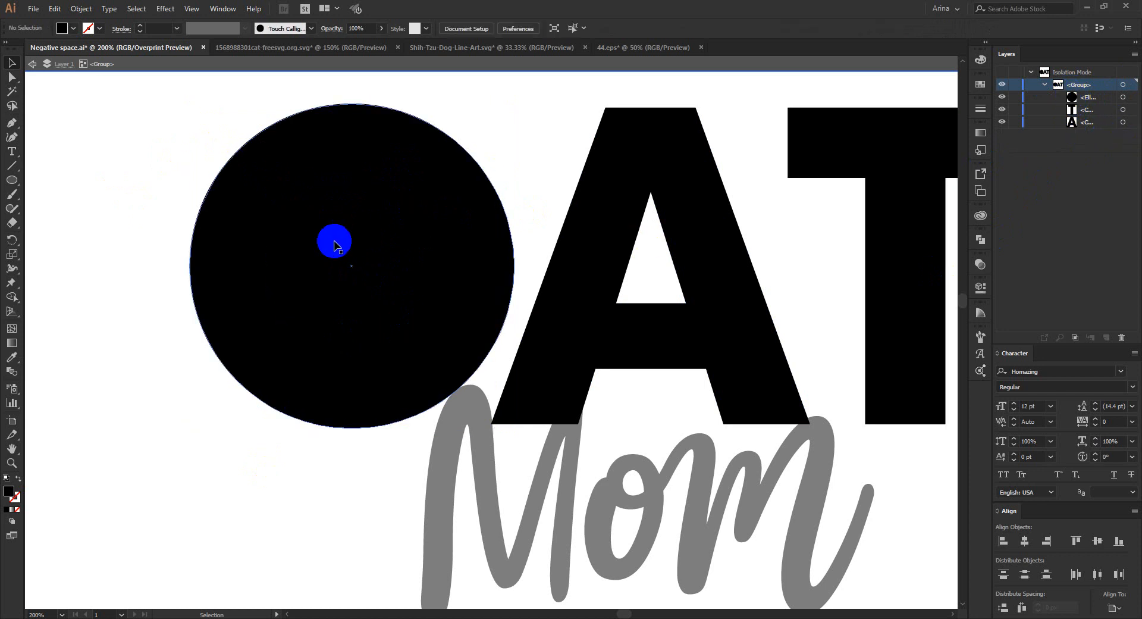
- Paste the cat-head silhouette into the CAT group and scale it proportionally to about 283 px wide
{"action": "left_click", "coordinate": [324, 210]}
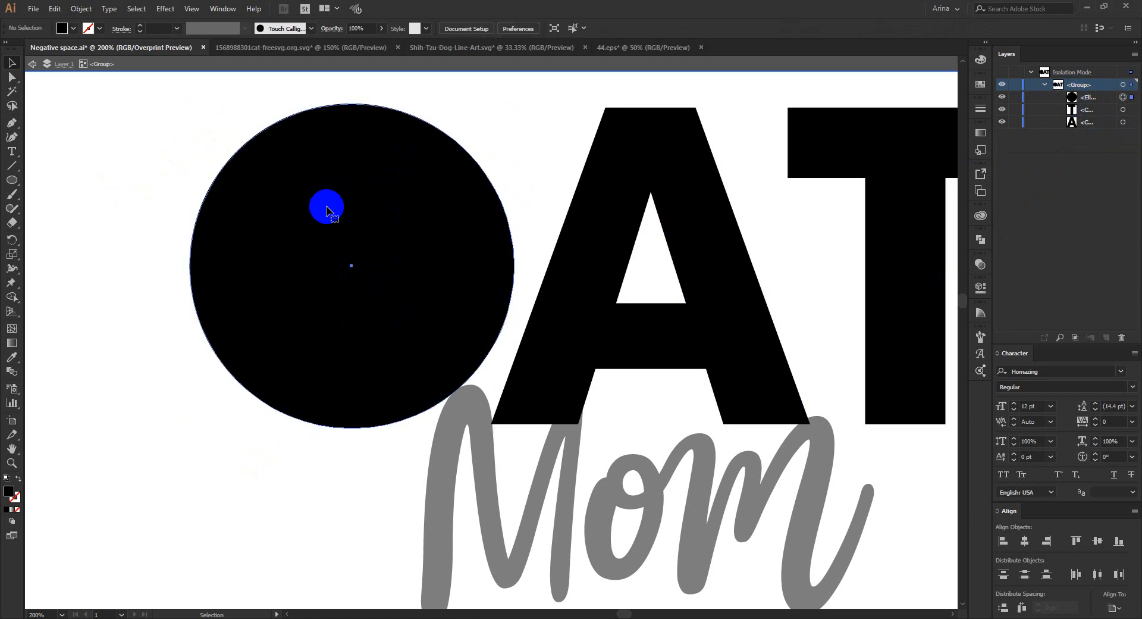
{"action": "key", "text": "ctrl+v"}
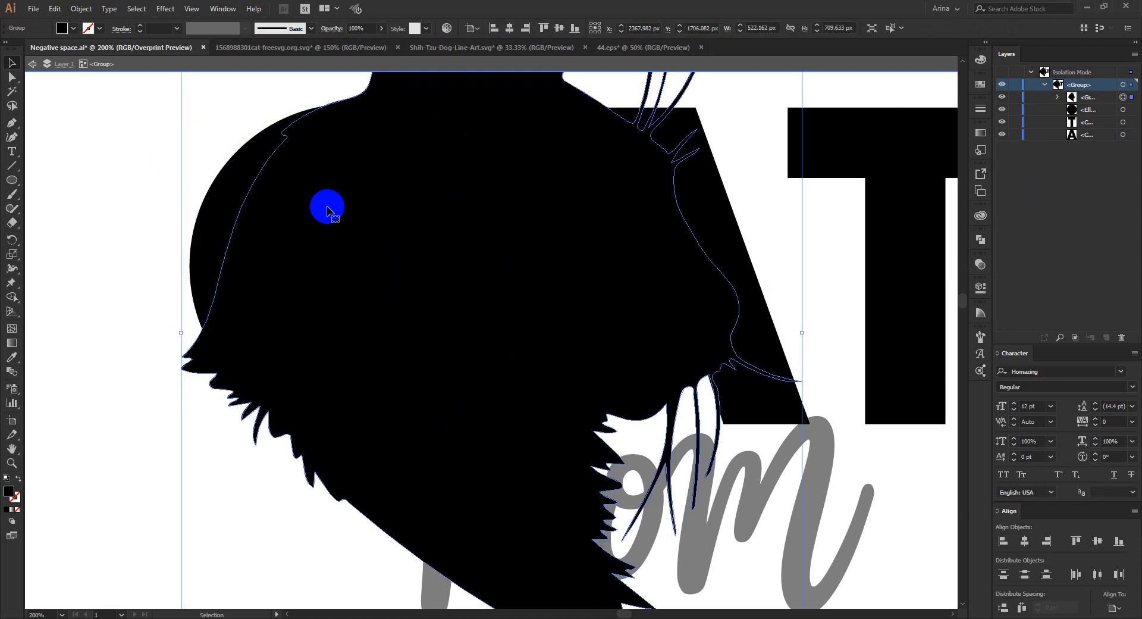
{"action": "scroll", "coordinate": [543, 316], "scroll_direction": "down", "scroll_amount": 1}
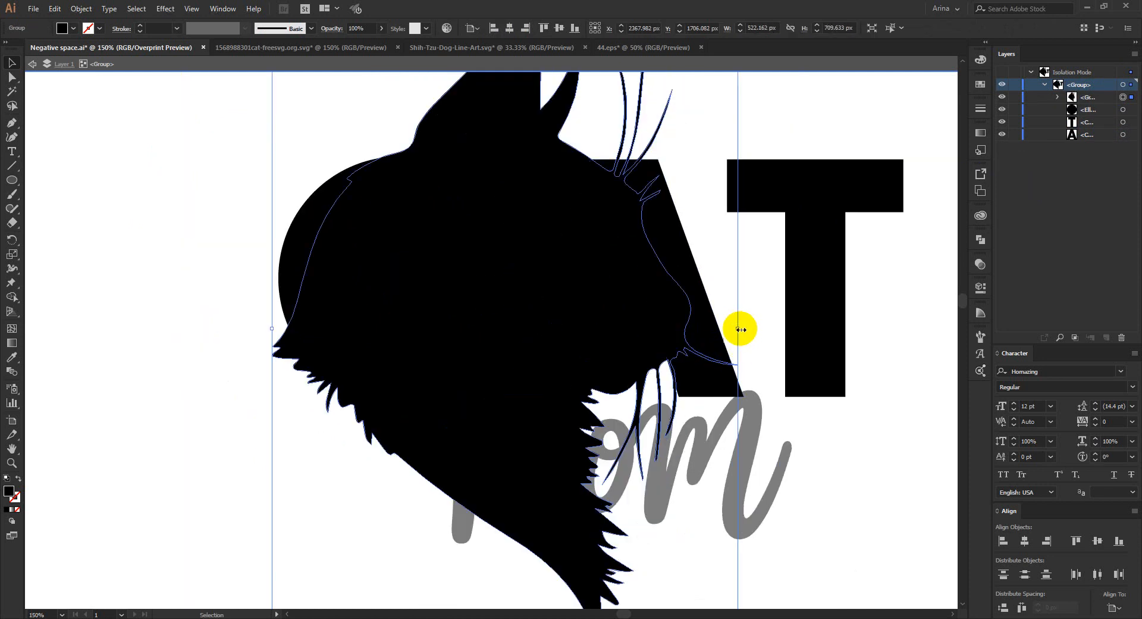
{"action": "left_click_drag", "start_coordinate": [740, 329], "coordinate": [629, 329]}
- Reflect the cat-head silhouette across the vertical axis so it faces the opposite way
{"action": "right_click", "coordinate": [541, 299]}
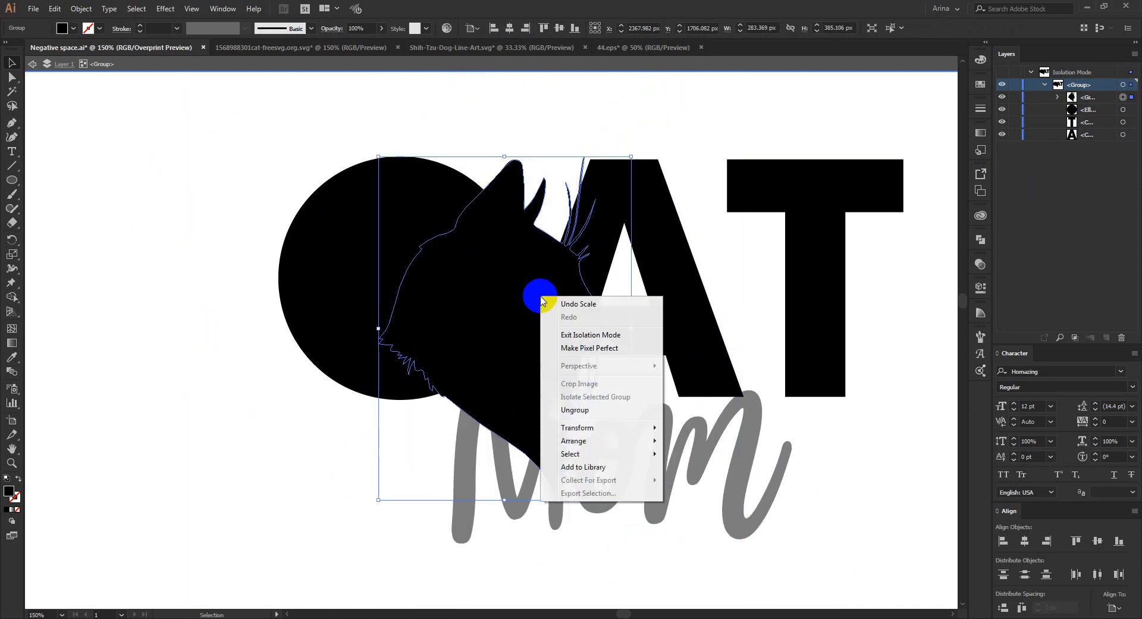
{"action": "mouse_move", "coordinate": [579, 428]}
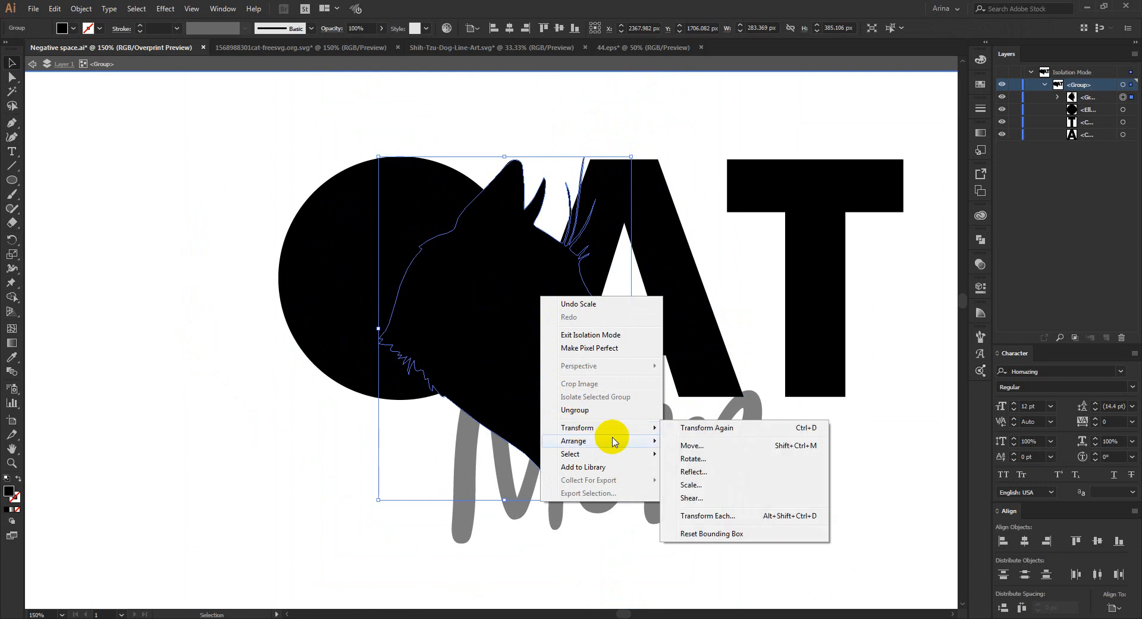
{"action": "left_click", "coordinate": [681, 473]}
{"action": "left_click", "coordinate": [760, 316]}
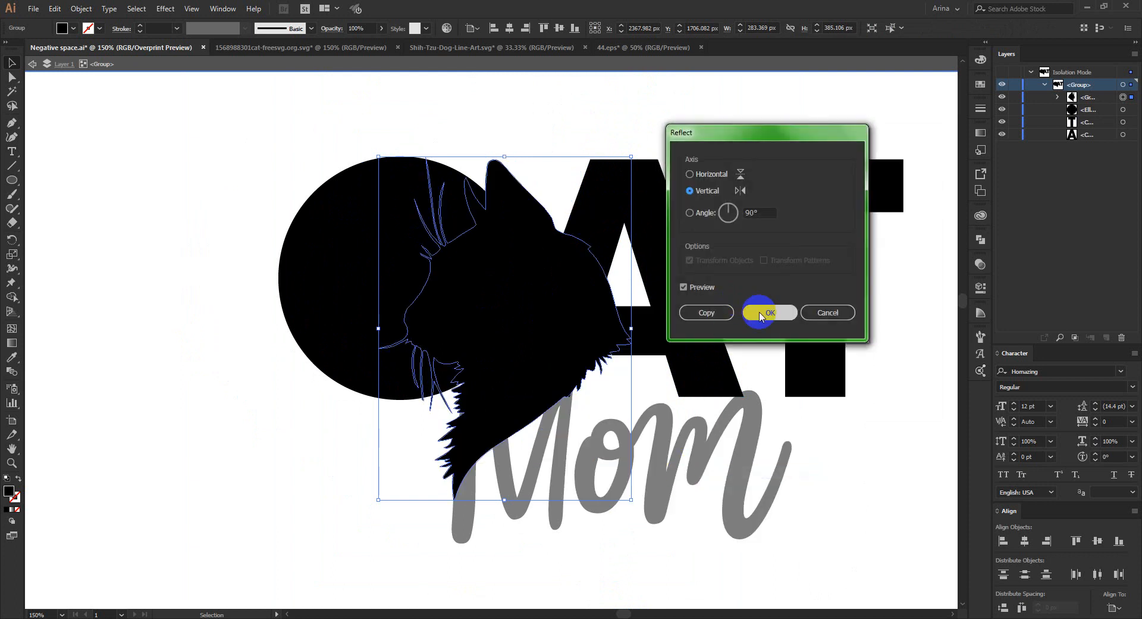
- Place the cat head over the circle's right part, facing left, and scale it to about 225 by 305 px
{"action": "left_click_drag", "start_coordinate": [631, 328], "coordinate": [663, 332]}
{"action": "left_click_drag", "start_coordinate": [626, 295], "coordinate": [573, 316]}
{"action": "scroll", "coordinate": [478, 257], "scroll_direction": "up", "scroll_amount": 1}
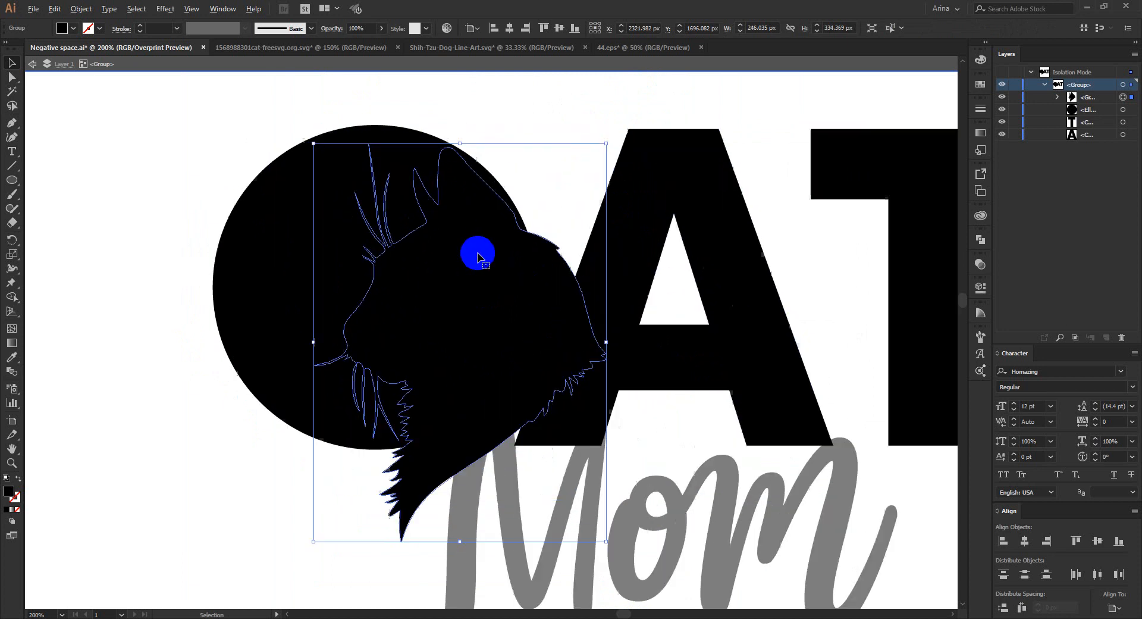
{"action": "mouse_move", "coordinate": [461, 141]}
{"action": "left_mouse_down"}
{"action": "mouse_move", "coordinate": [460, 122]}
{"action": "mouse_move", "coordinate": [458, 132]}
{"action": "left_mouse_up"}
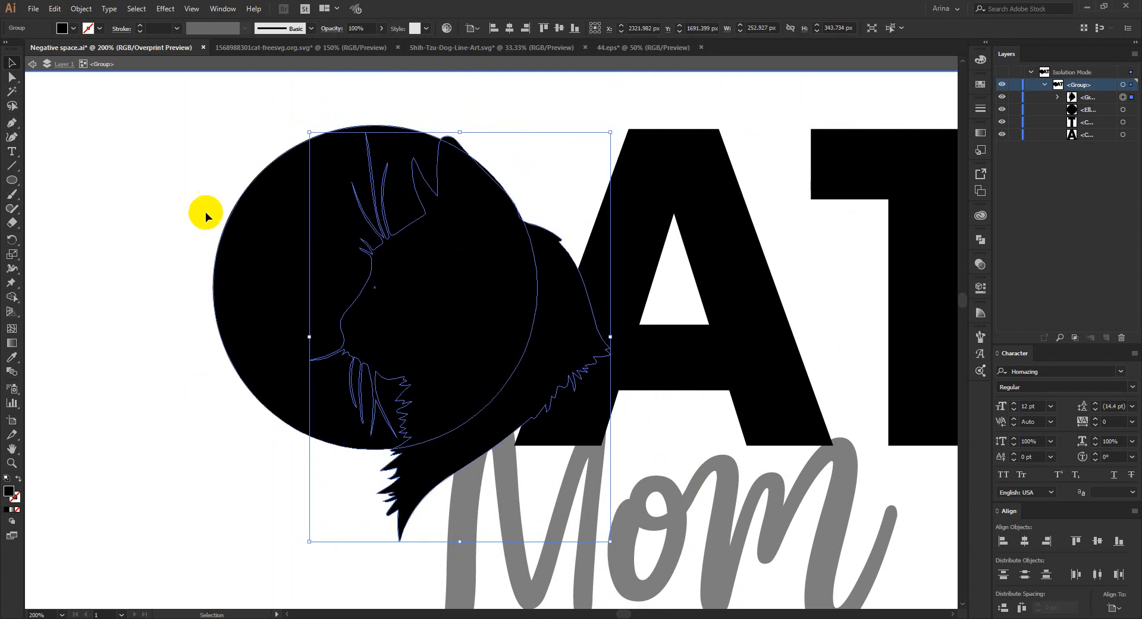
{"action": "left_click_drag", "start_coordinate": [179, 182], "coordinate": [433, 375]}
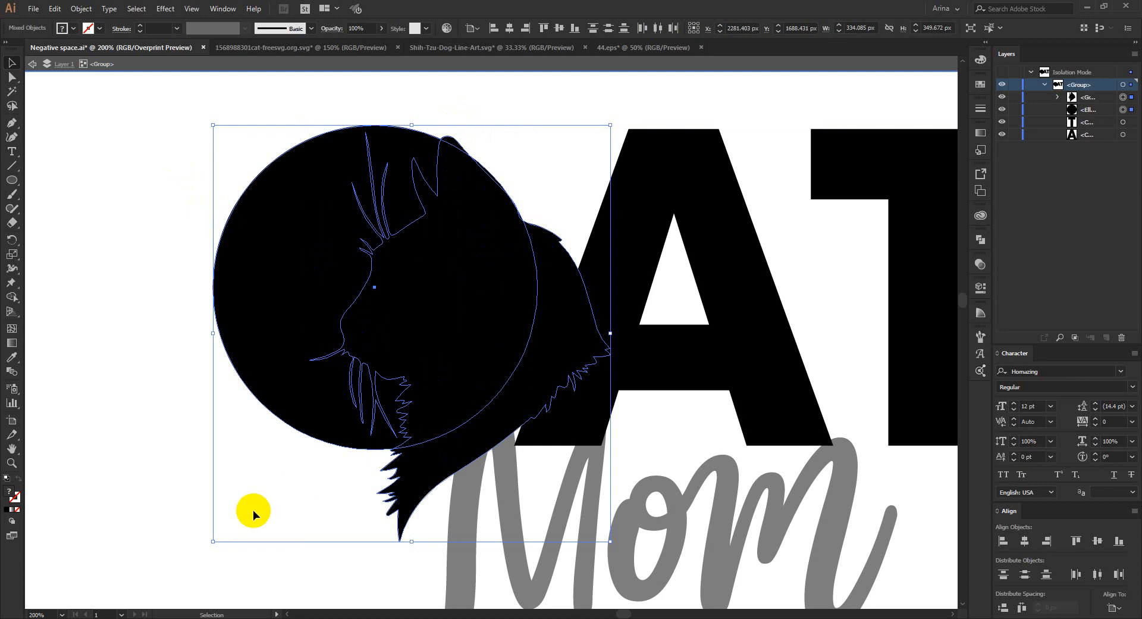
{"action": "left_click", "coordinate": [543, 464]}
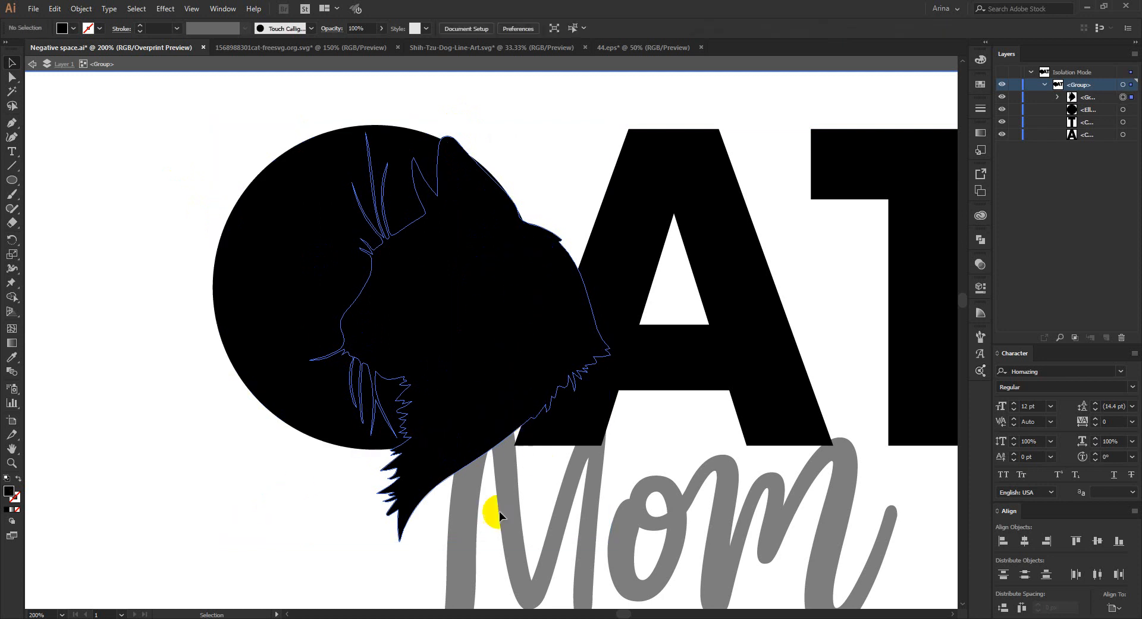
{"action": "left_click_drag", "start_coordinate": [461, 540], "coordinate": [447, 495]}
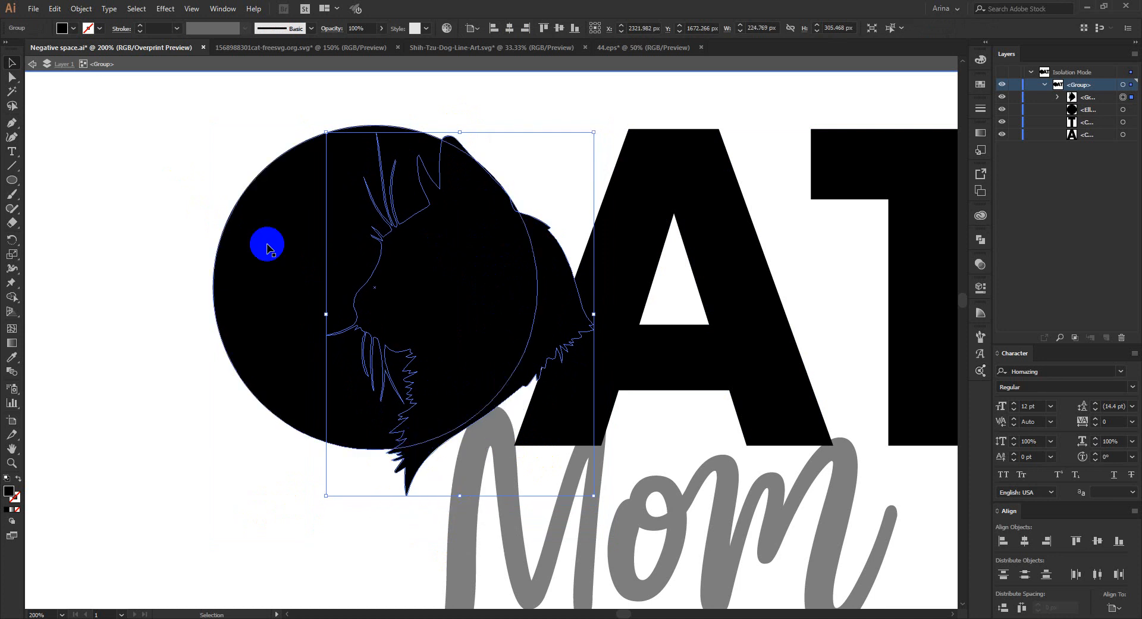
- Cut the cat head and all leftover pieces out of the circle with the Shape Builder, and exit isolation mode
{"action": "left_click_drag", "start_coordinate": [227, 156], "coordinate": [463, 364]}
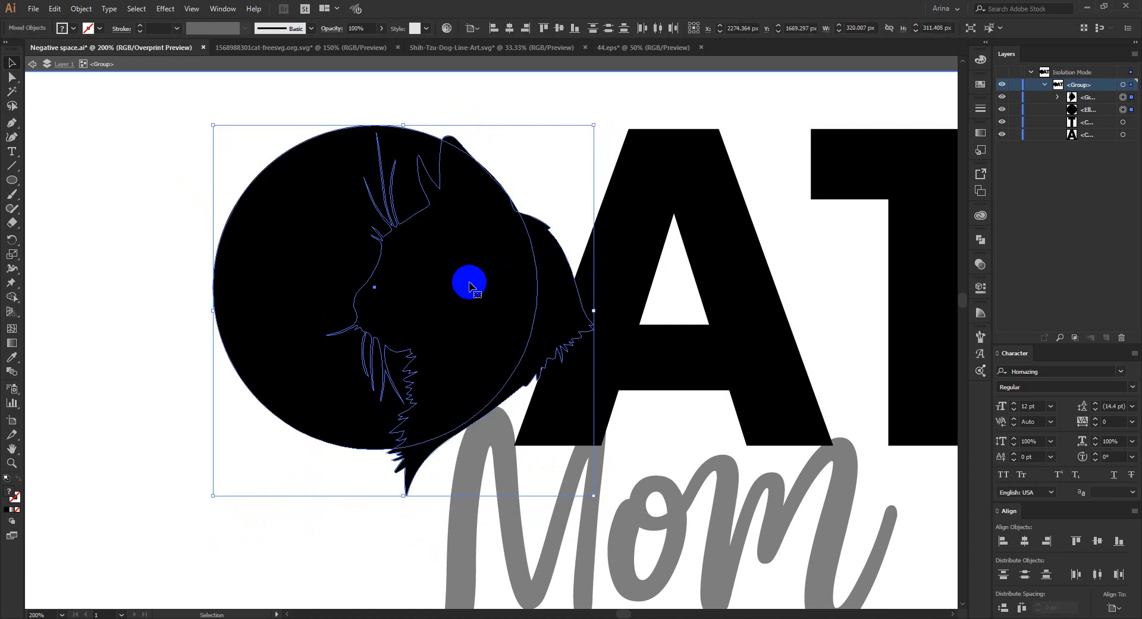
{"action": "key", "text": "shift+m"}
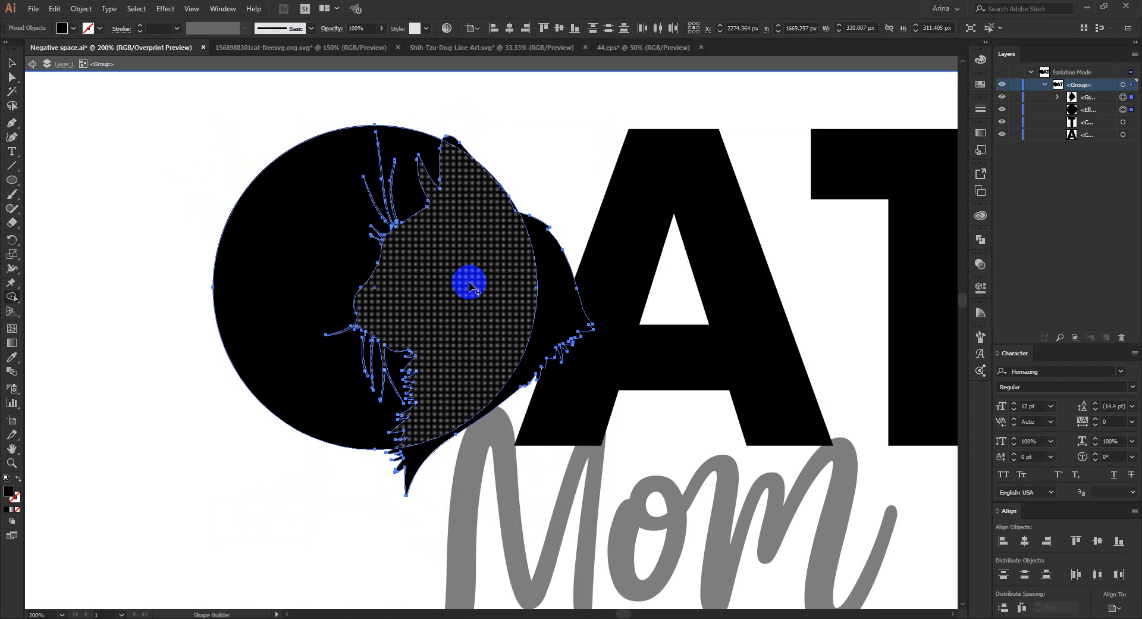
{"action": "left_click", "coordinate": [475, 181]}
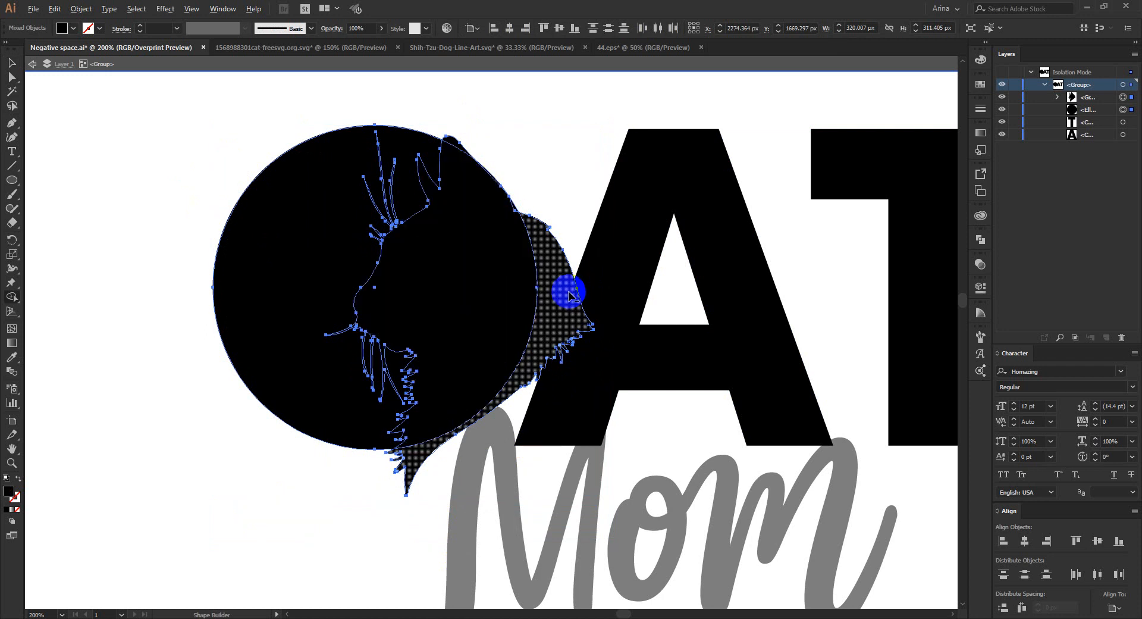
{"action": "left_click", "coordinate": [469, 149], "text": "alt"}
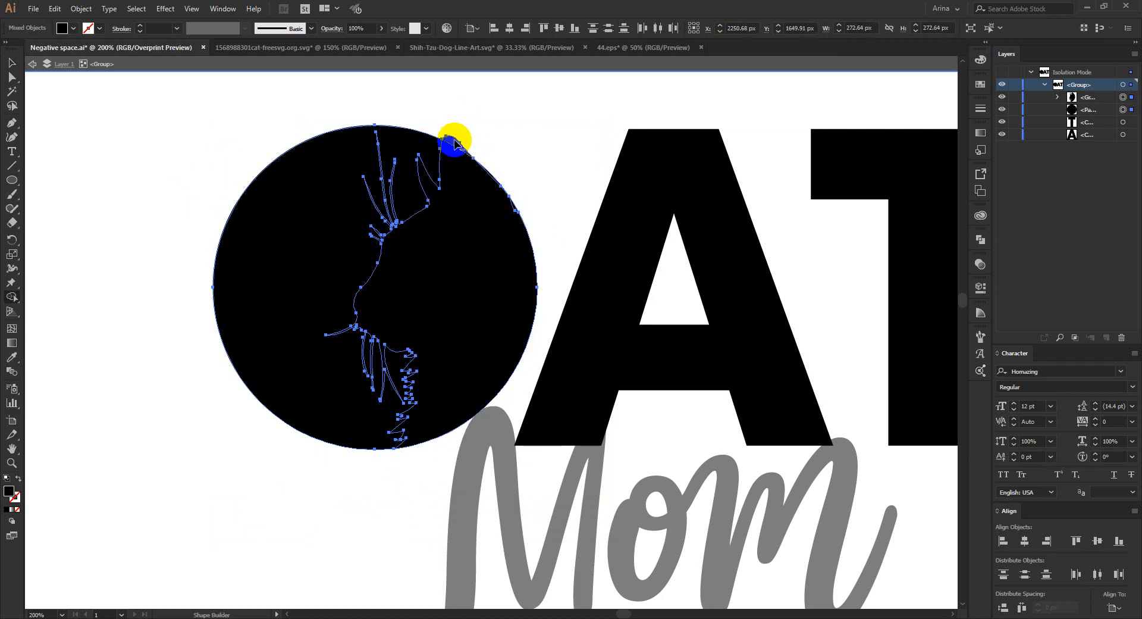
{"action": "left_click", "coordinate": [480, 237], "text": "alt"}
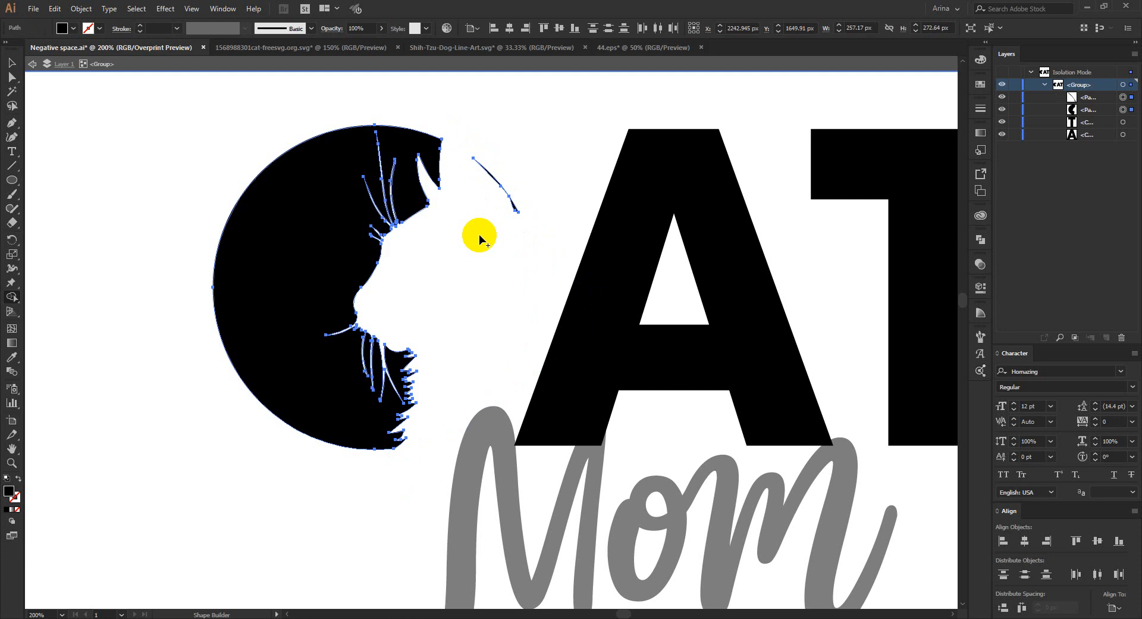
{"action": "left_click", "coordinate": [497, 160], "text": "alt"}
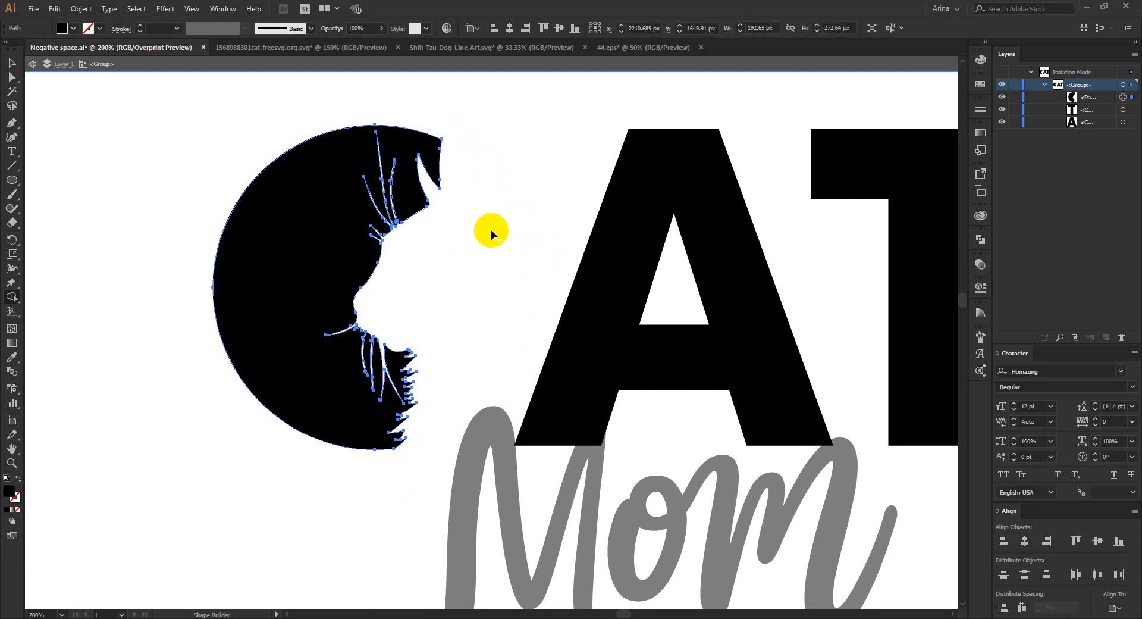
{"action": "scroll", "coordinate": [294, 212], "scroll_direction": "down", "scroll_amount": 1}
{"action": "key", "text": "v"}
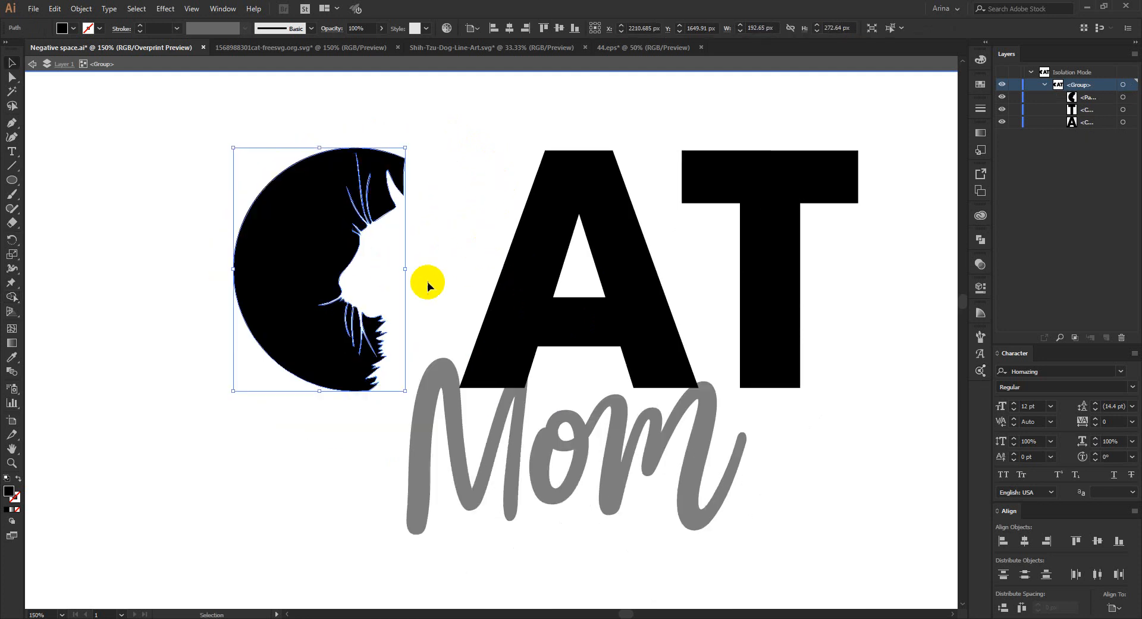
{"action": "double_click", "coordinate": [427, 281]}
{"action": "scroll", "coordinate": [427, 281], "scroll_direction": "down", "scroll_amount": 1}
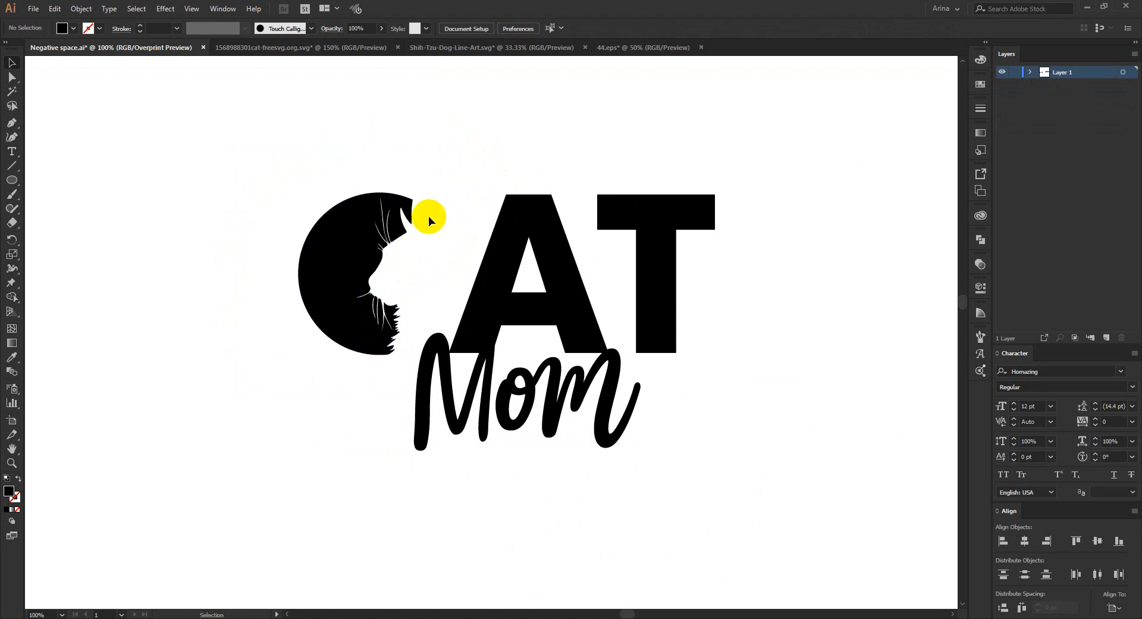
- Convert the Mom script text below CAT to outlines
{"action": "scroll", "coordinate": [427, 265], "scroll_direction": "up", "scroll_amount": 1}
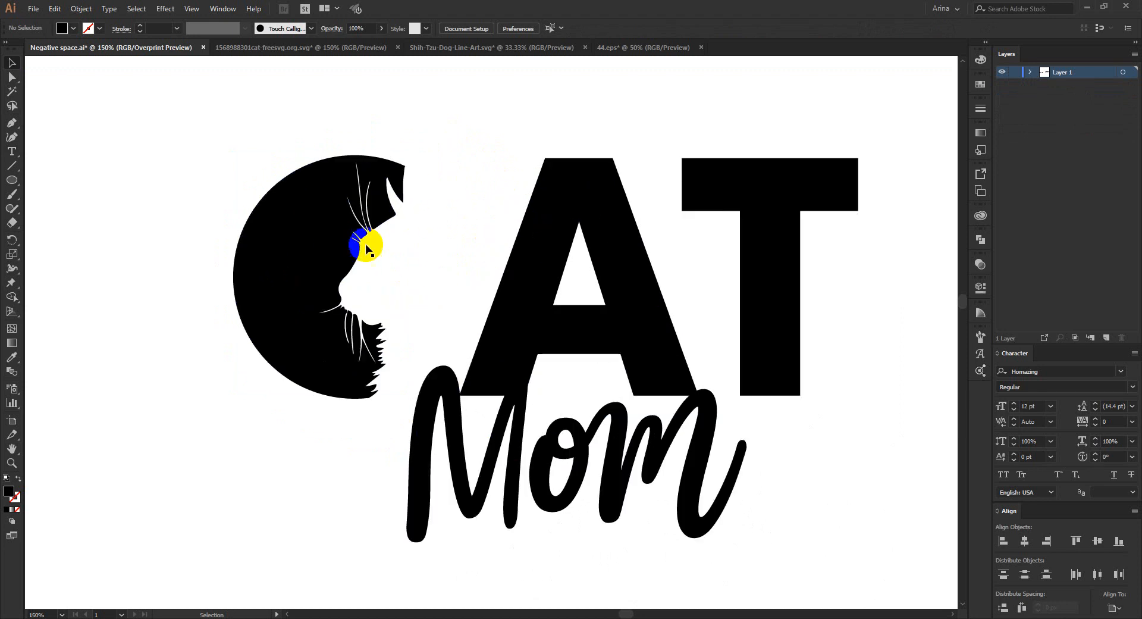
{"action": "right_click", "coordinate": [535, 451]}
{"action": "left_click", "coordinate": [568, 299]}
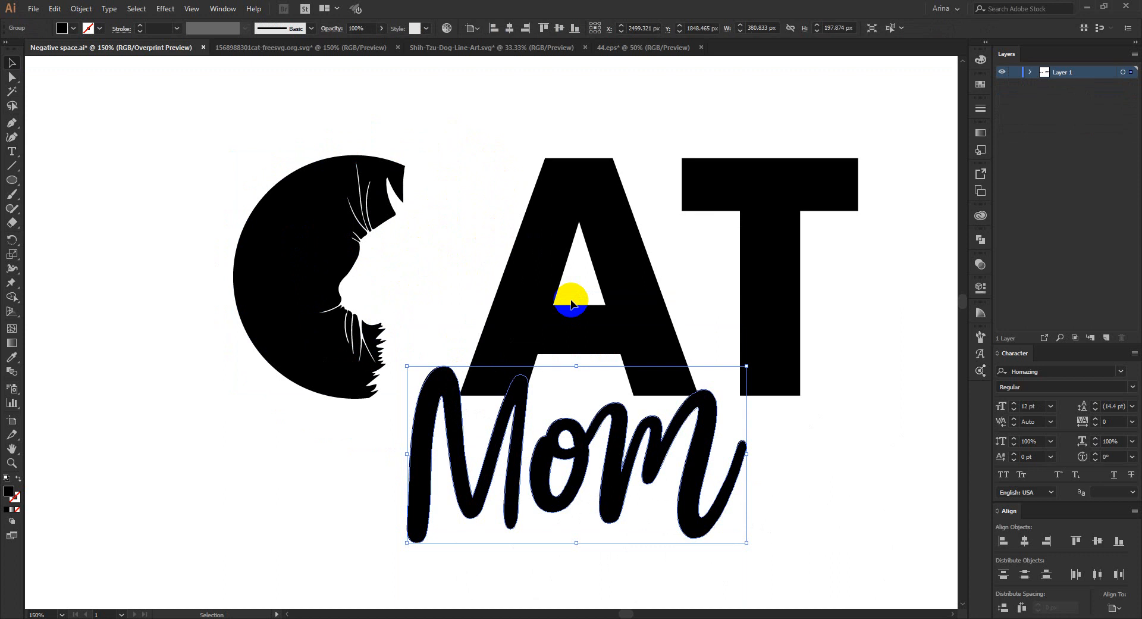
- Try an Offset Path of 10 px with miter joins on the outlined Mom lettering
{"action": "left_click", "coordinate": [81, 8]}
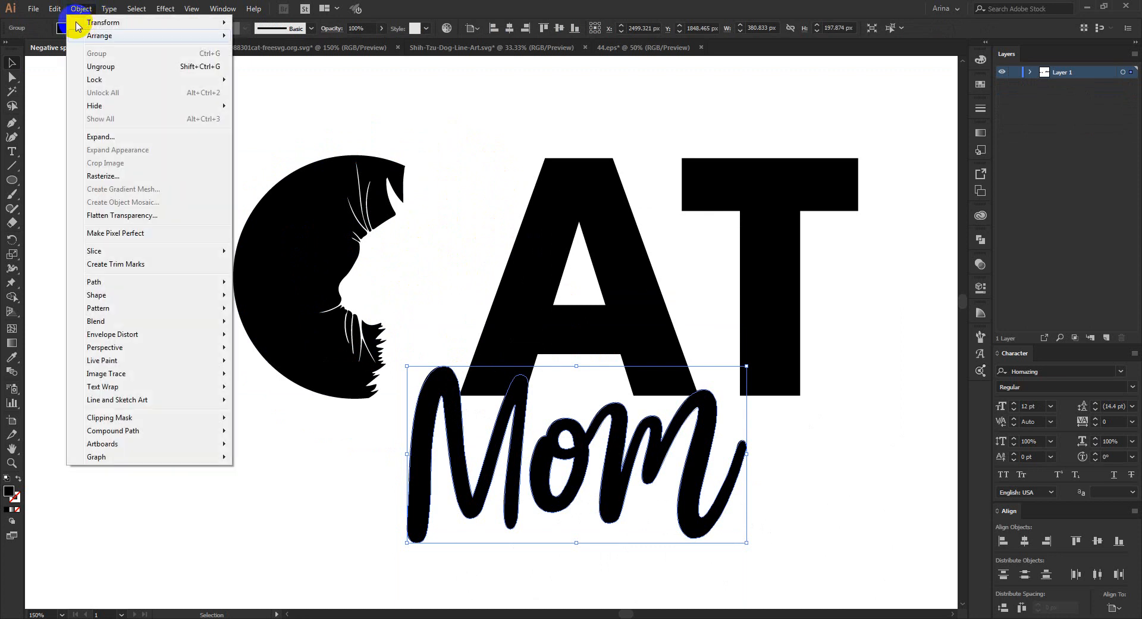
{"action": "mouse_move", "coordinate": [99, 282]}
{"action": "left_click", "coordinate": [400, 326]}
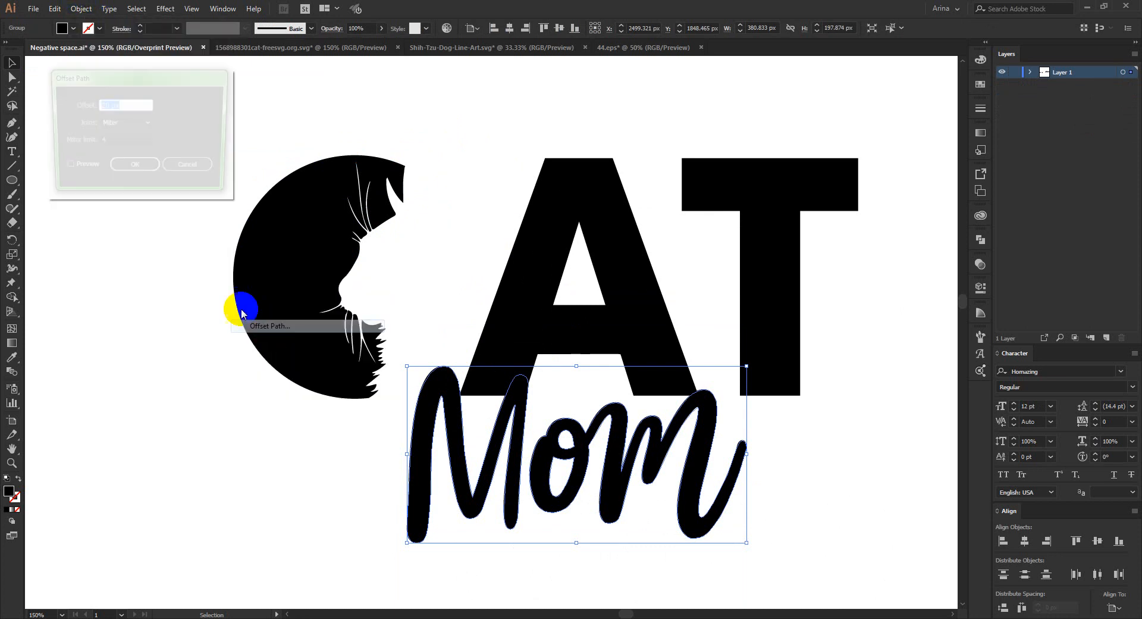
{"action": "left_click", "coordinate": [63, 169]}
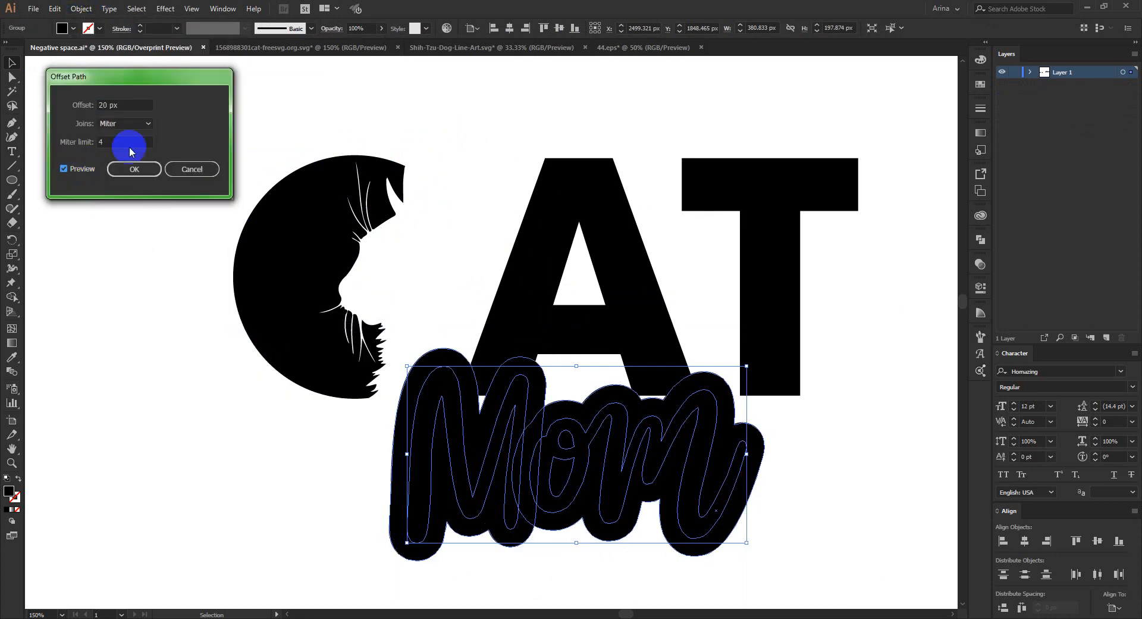
{"action": "double_click", "coordinate": [142, 104]}
{"action": "type", "text": "10"}
{"action": "left_click", "coordinate": [135, 169]}
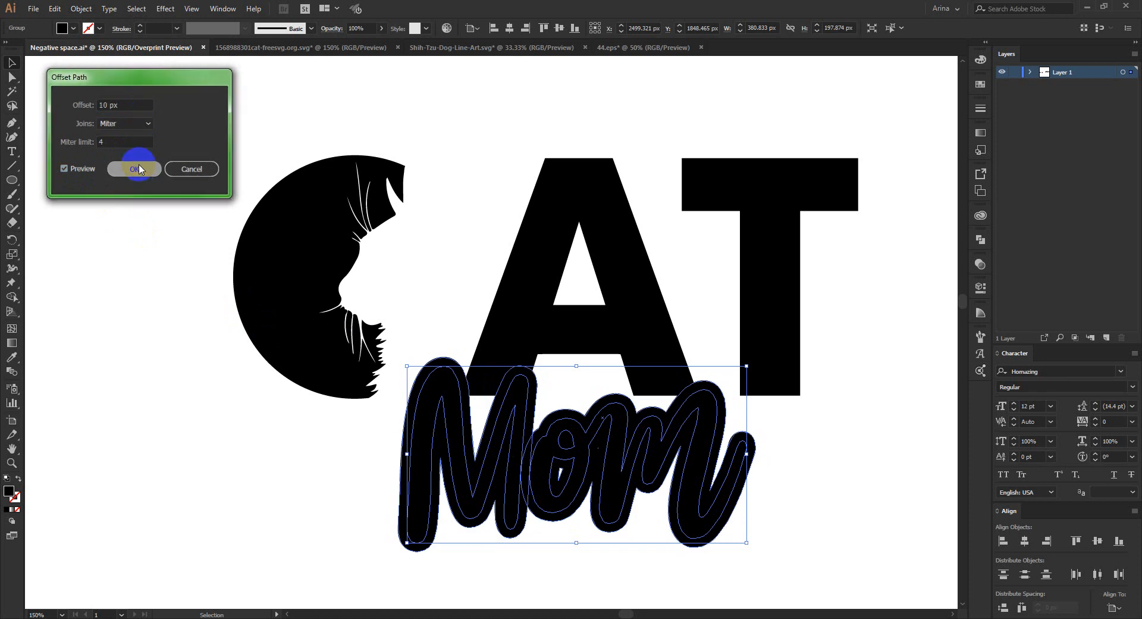
{"action": "left_click", "coordinate": [143, 204]}
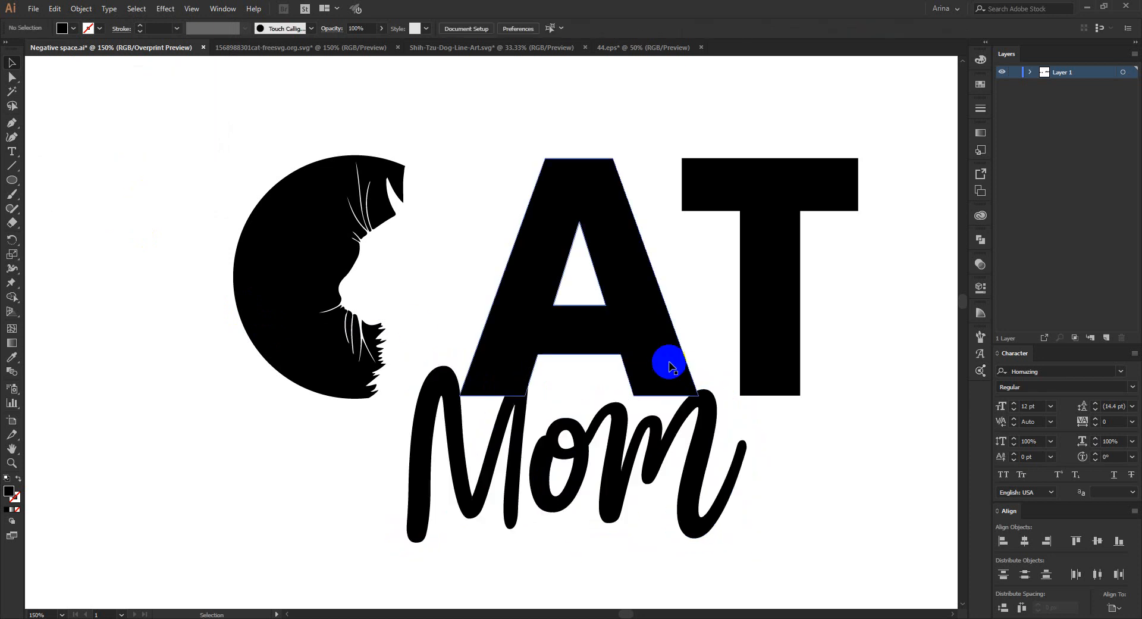
- Add an opacity mask with clipping turned off to the outlined CAT lettering
{"action": "left_click", "coordinate": [615, 323]}
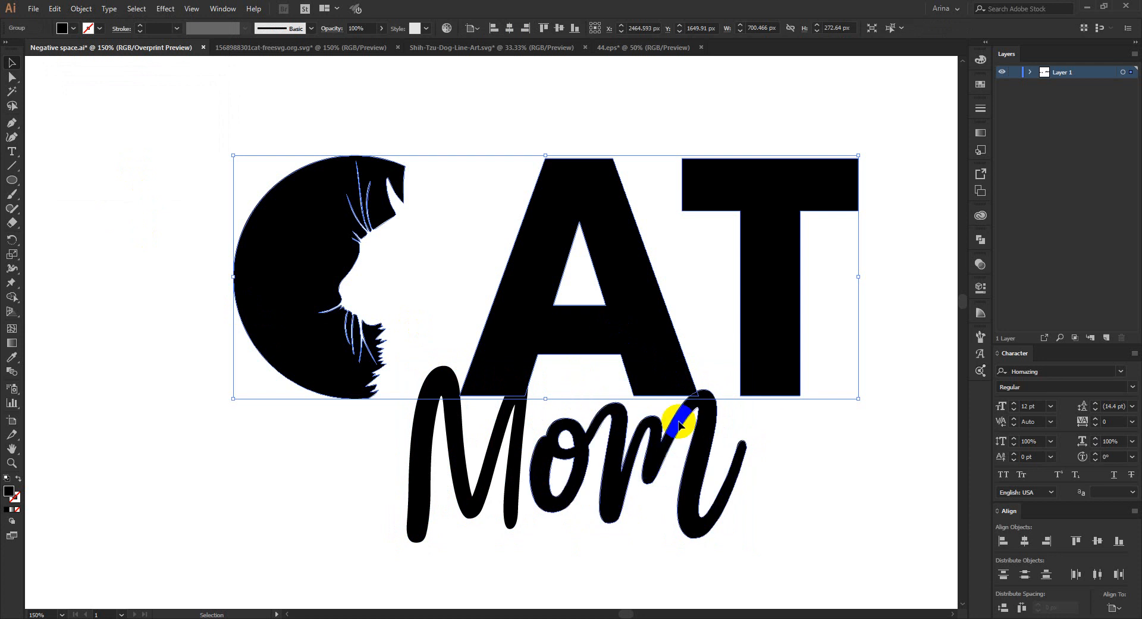
{"action": "left_click", "coordinate": [501, 410]}
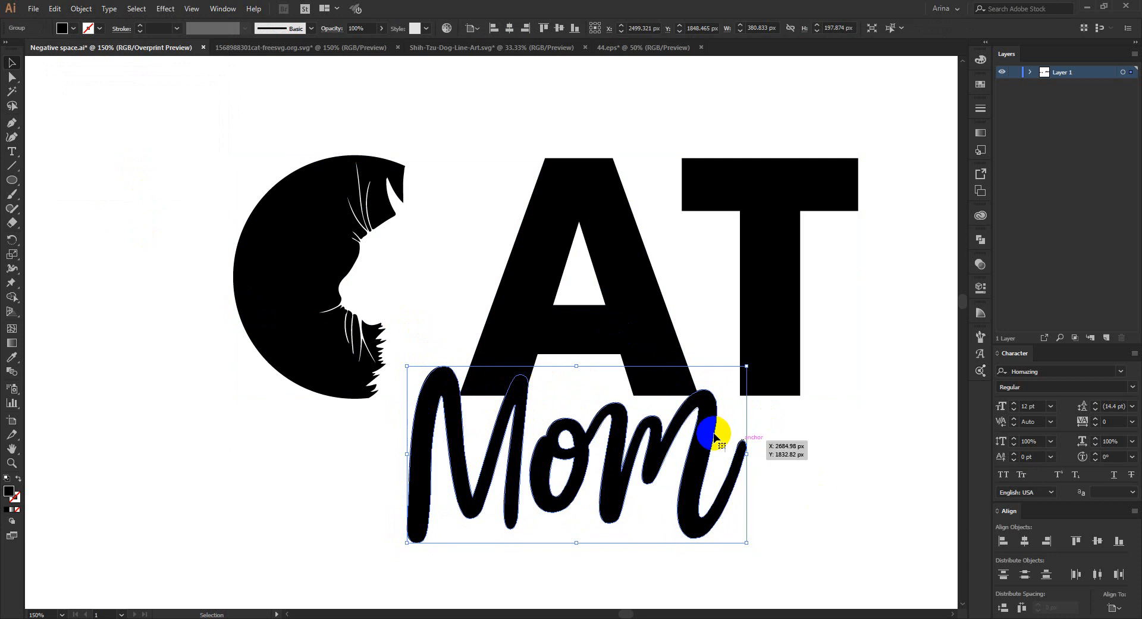
{"action": "left_click", "coordinate": [638, 330]}
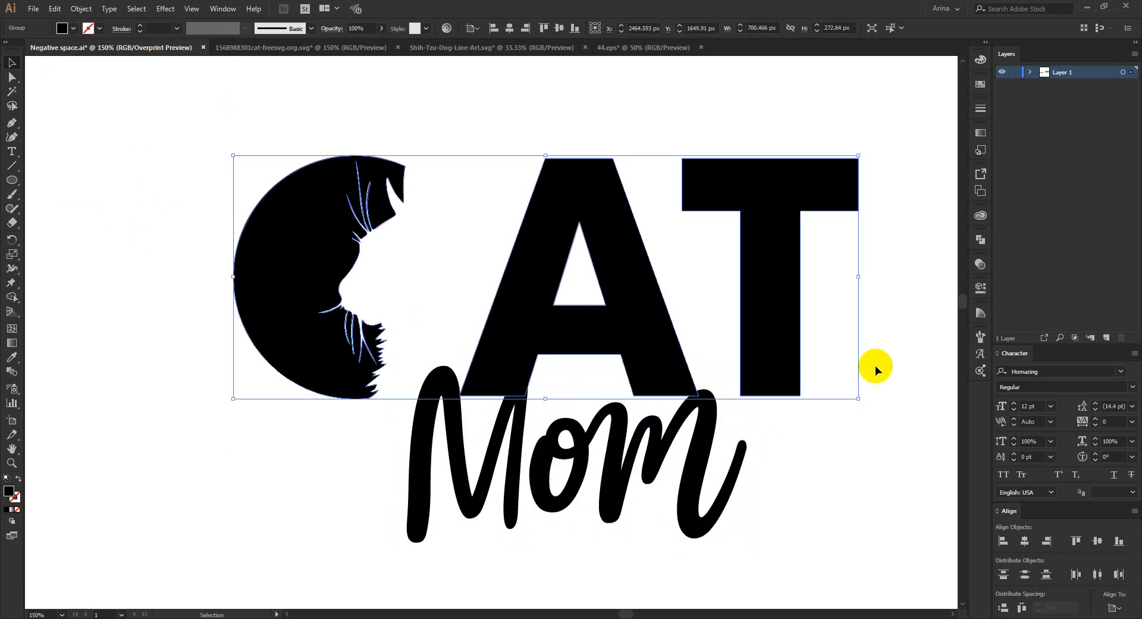
{"action": "left_click", "coordinate": [980, 264]}
{"action": "left_click", "coordinate": [890, 314]}
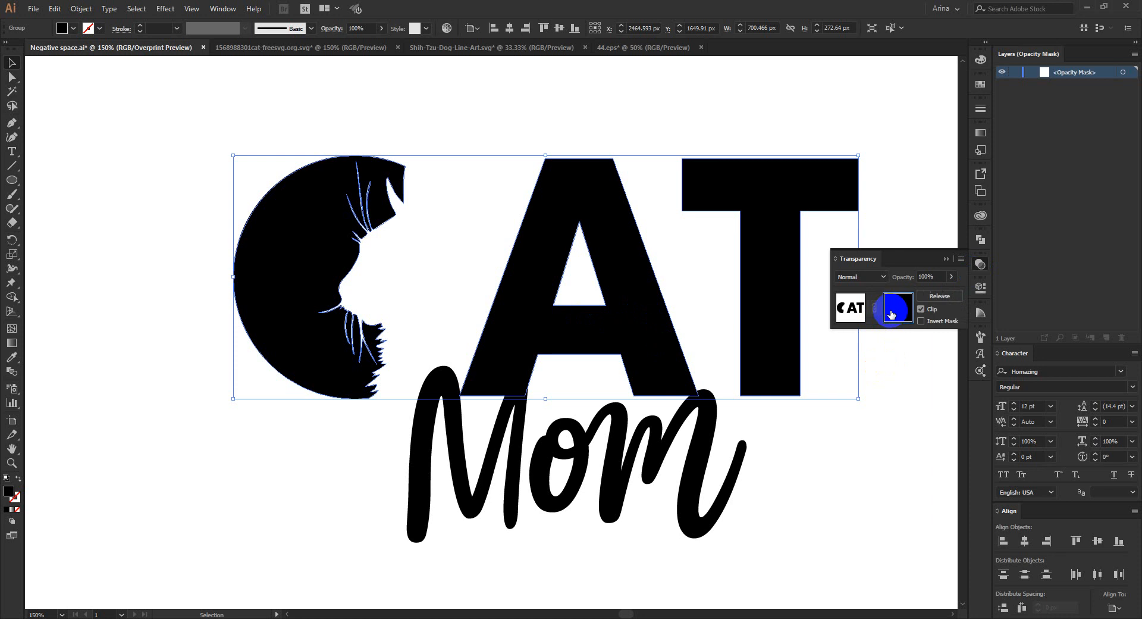
{"action": "left_click", "coordinate": [921, 309]}
- Paste the offset Mom lettering in place inside the opacity mask so it knocks a gap out of CAT, and return to the artwork
{"action": "key", "text": "ctrl+f"}
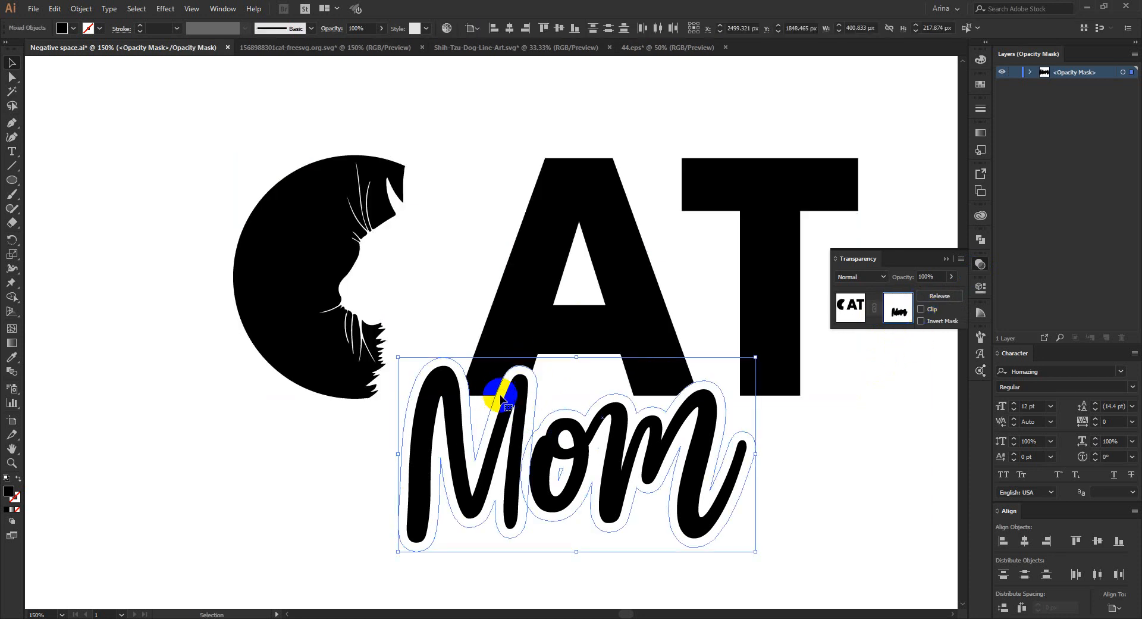
{"action": "left_click", "coordinate": [64, 28]}
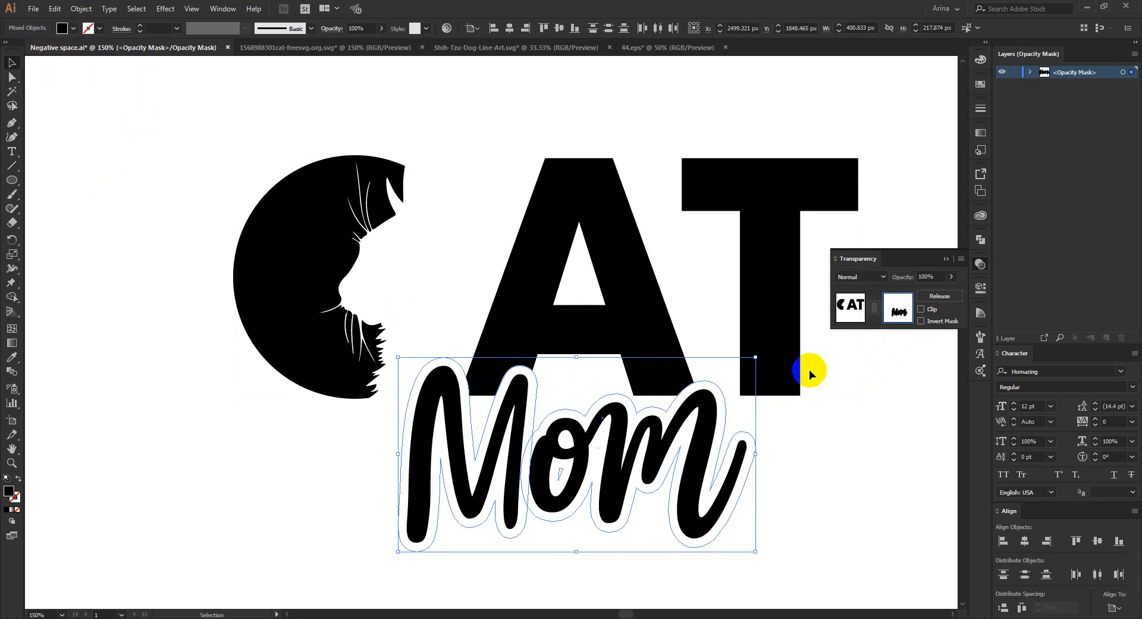
{"action": "left_click", "coordinate": [850, 307]}
{"action": "left_click", "coordinate": [824, 430]}
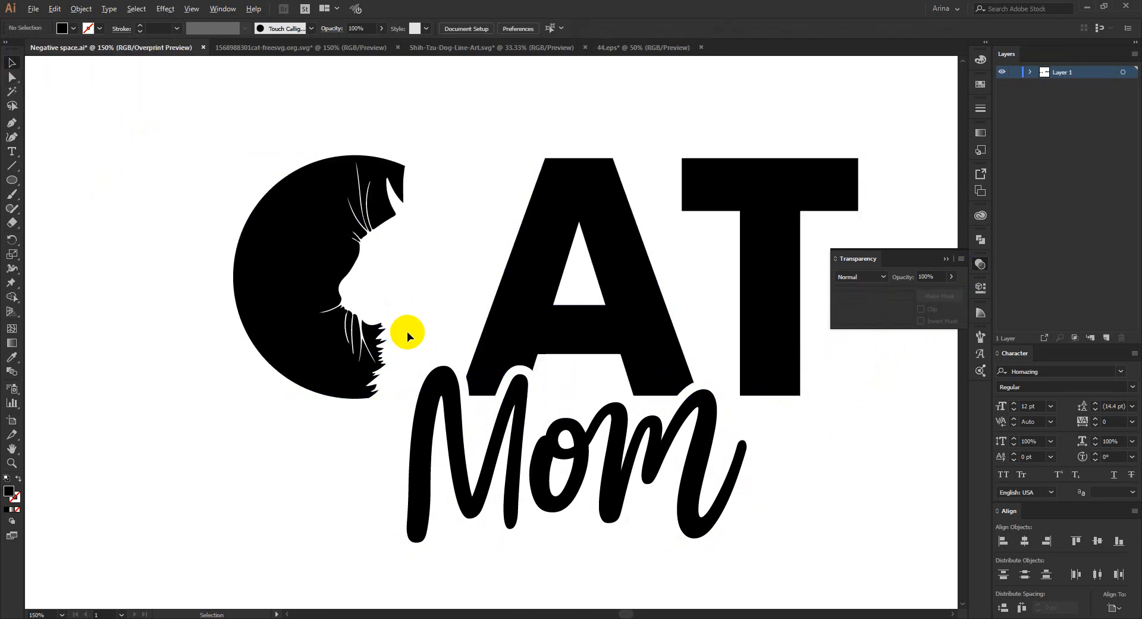
- Examine the CAT Mom design at several zoom levels, checking the cat-head cutout and the gap around Mom
{"action": "scroll", "coordinate": [407, 331], "scroll_direction": "down", "scroll_amount": 2}
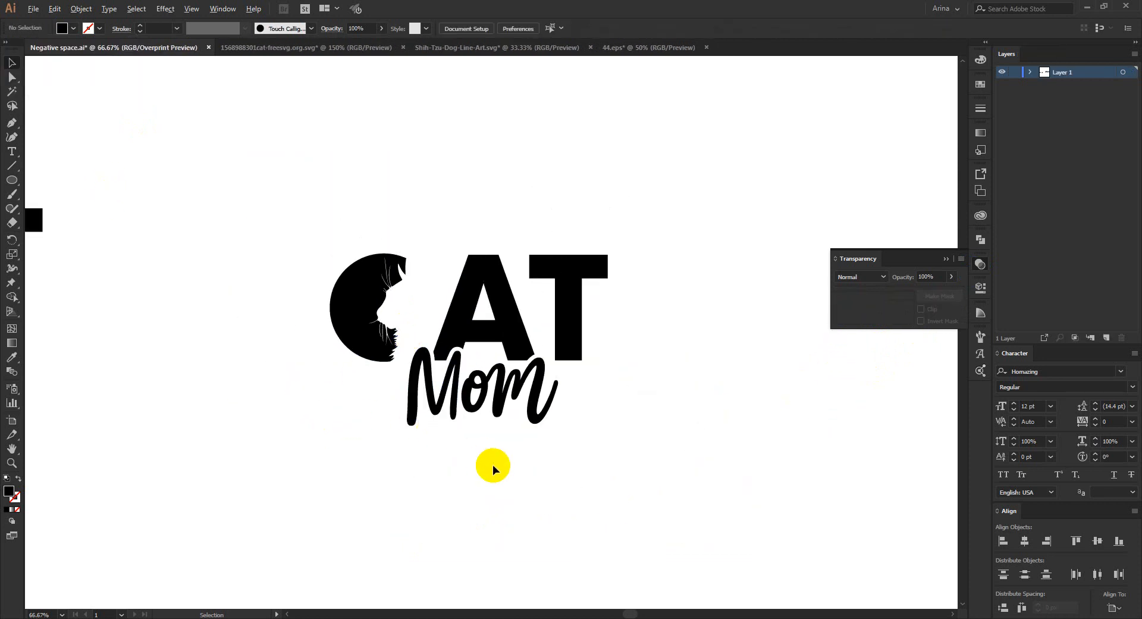
{"action": "scroll", "coordinate": [492, 465], "scroll_direction": "up", "scroll_amount": 1}
{"action": "scroll", "coordinate": [492, 466], "scroll_direction": "down", "scroll_amount": 1}
{"action": "left_click_drag", "start_coordinate": [255, 178], "coordinate": [758, 530]}
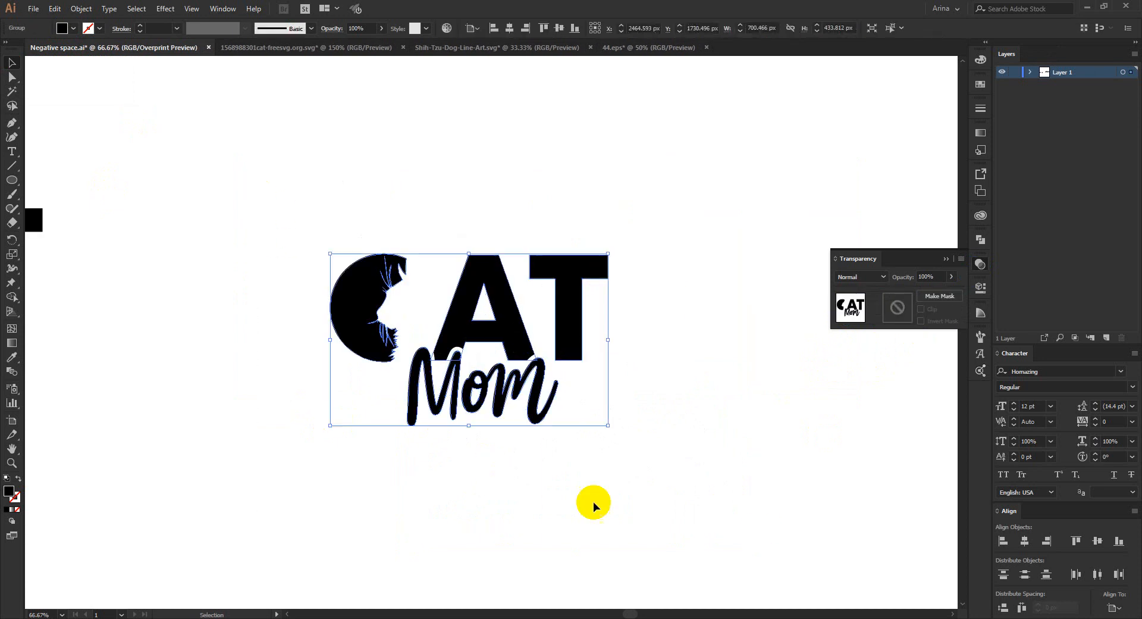
{"action": "left_click", "coordinate": [548, 465]}
{"action": "scroll", "coordinate": [402, 313], "scroll_direction": "up", "scroll_amount": 2}
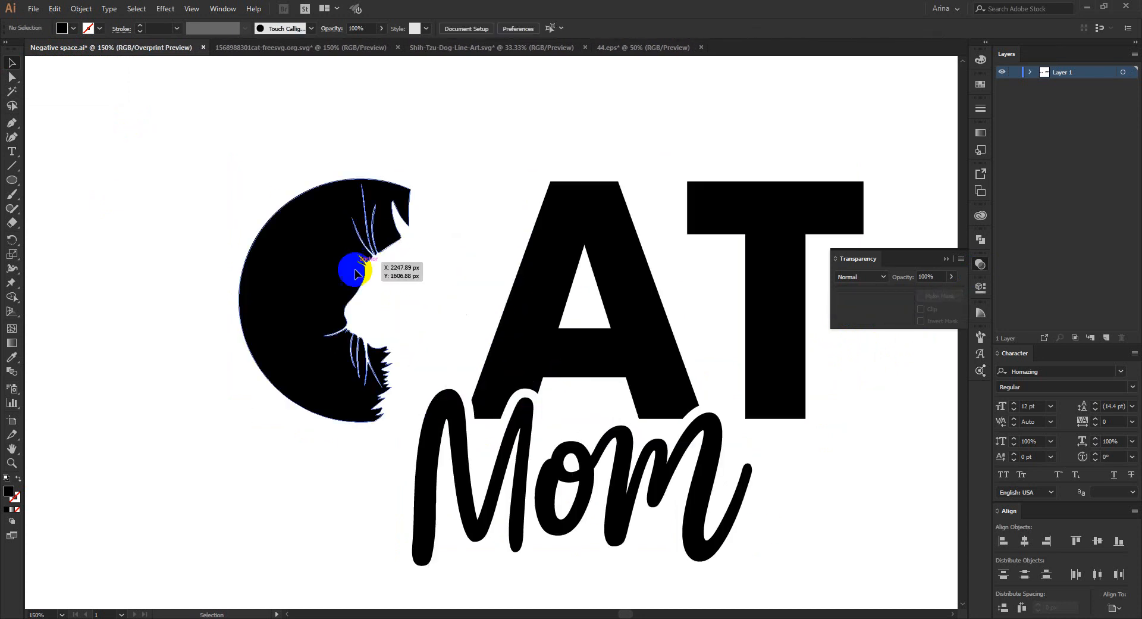
{"action": "scroll", "coordinate": [404, 249], "scroll_direction": "down", "scroll_amount": 1}
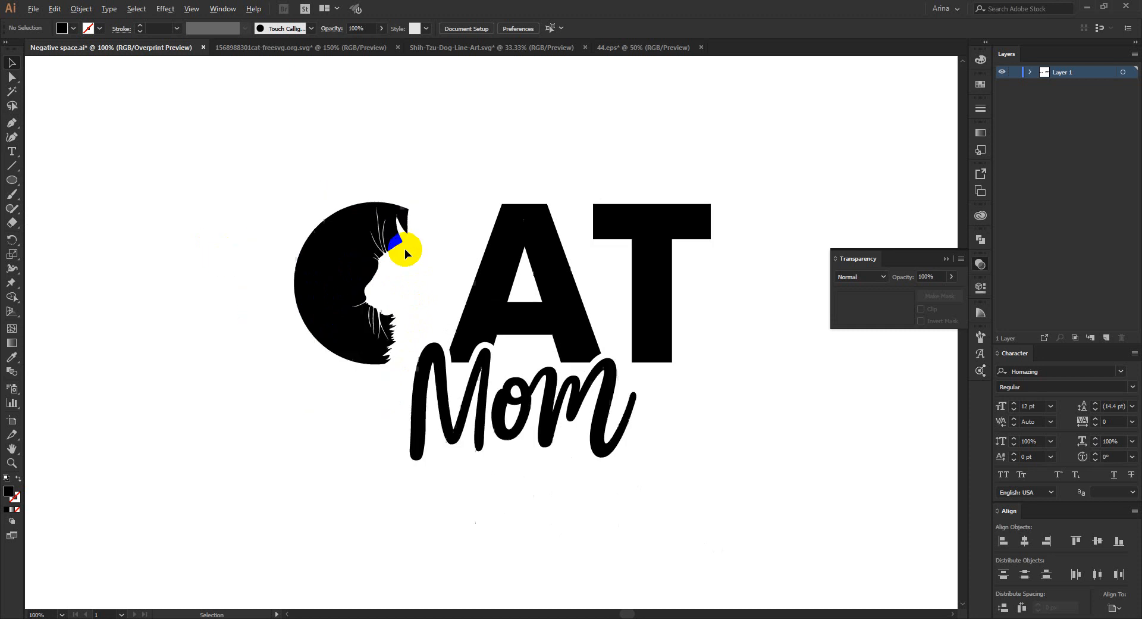
{"action": "left_click_drag", "start_coordinate": [264, 173], "coordinate": [705, 521]}
{"action": "left_click", "coordinate": [612, 491]}
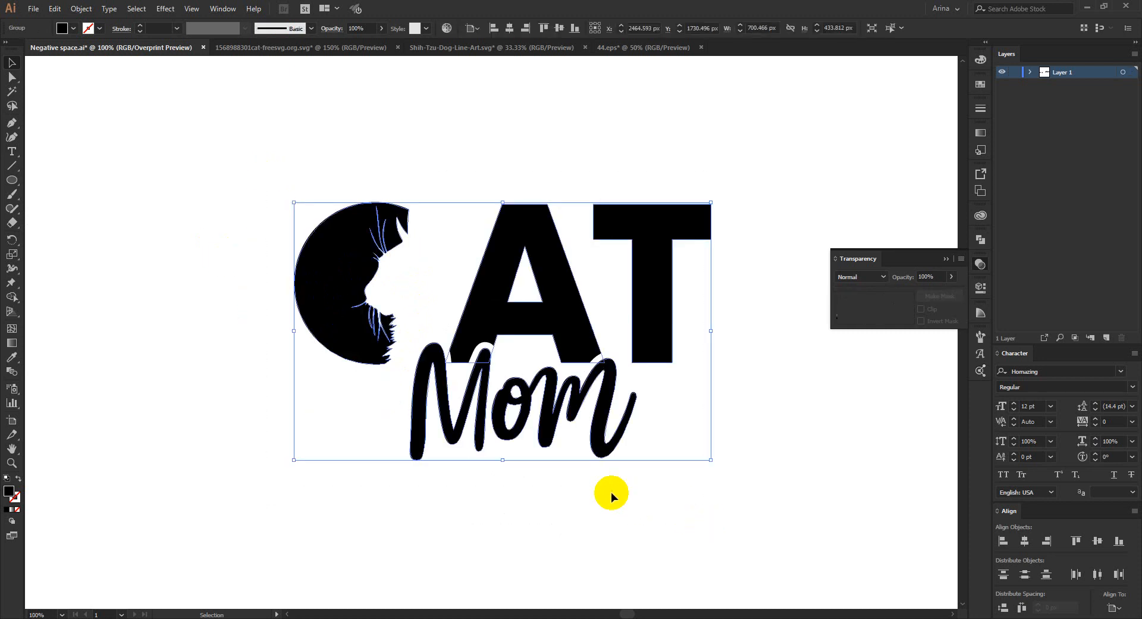
{"action": "scroll", "coordinate": [468, 280], "scroll_direction": "down", "scroll_amount": 1}
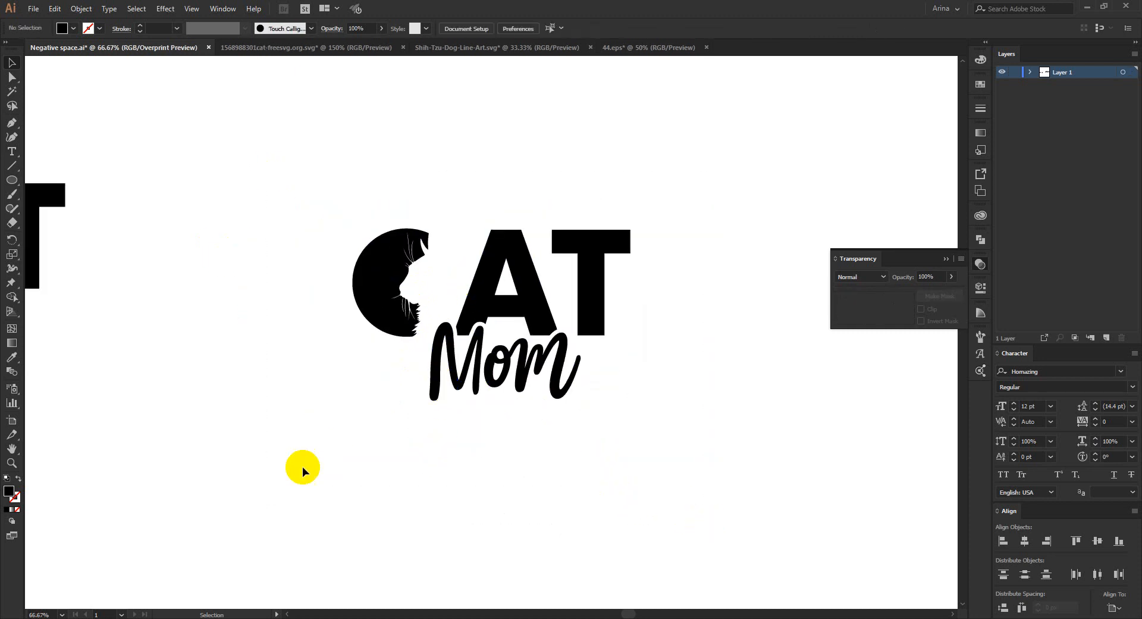
{"action": "left_click_drag", "start_coordinate": [283, 151], "coordinate": [662, 472]}
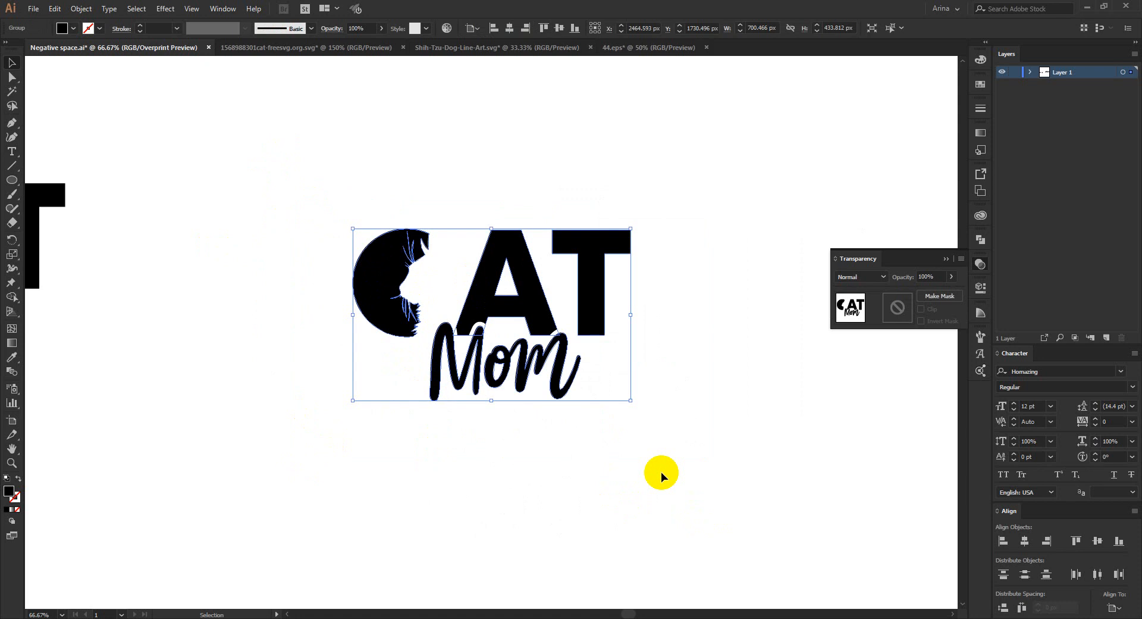
{"action": "left_click", "coordinate": [661, 473]}
{"action": "left_click_drag", "start_coordinate": [717, 470], "coordinate": [341, 143]}
{"action": "left_click", "coordinate": [266, 273]}
- Switch to the browser and open the WorldAtlas article's ranking of the most popular animals owned as pets in the US
{"action": "key", "text": "alt+Tab"}
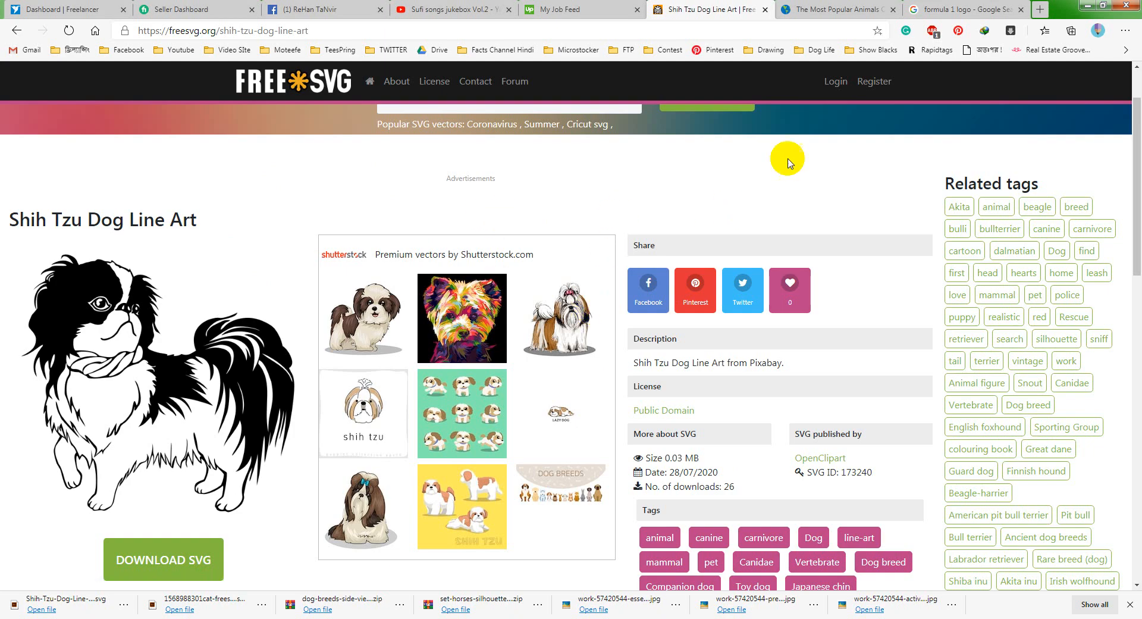
{"action": "left_click", "coordinate": [800, 10]}
{"action": "scroll", "coordinate": [203, 256], "scroll_direction": "down", "scroll_amount": 2}
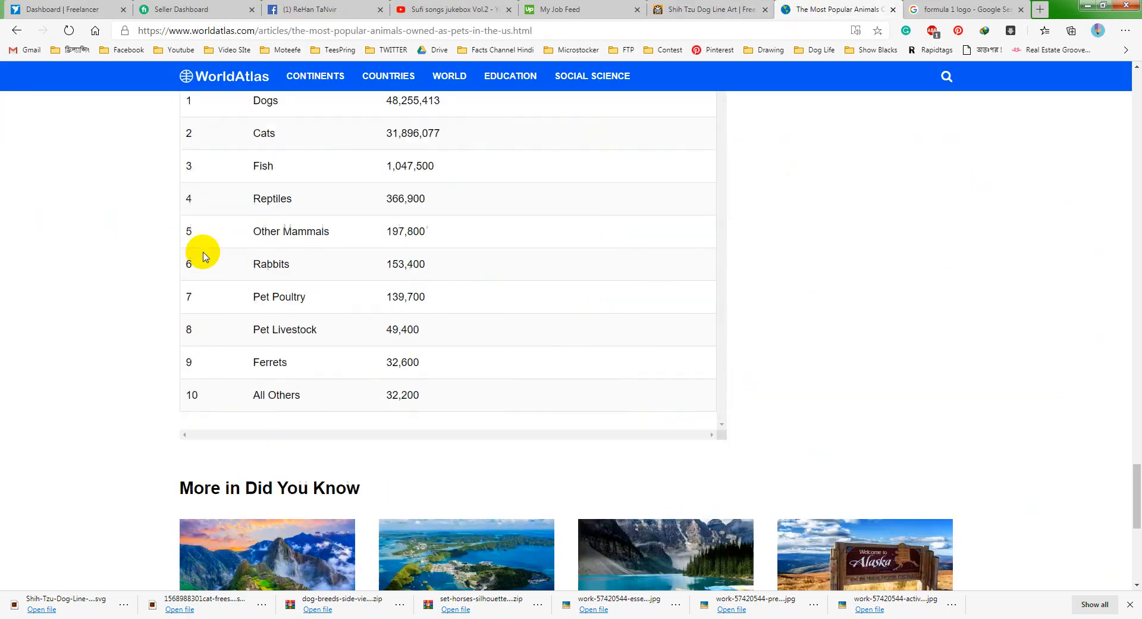
{"action": "scroll", "coordinate": [203, 256], "scroll_direction": "up", "scroll_amount": 5}
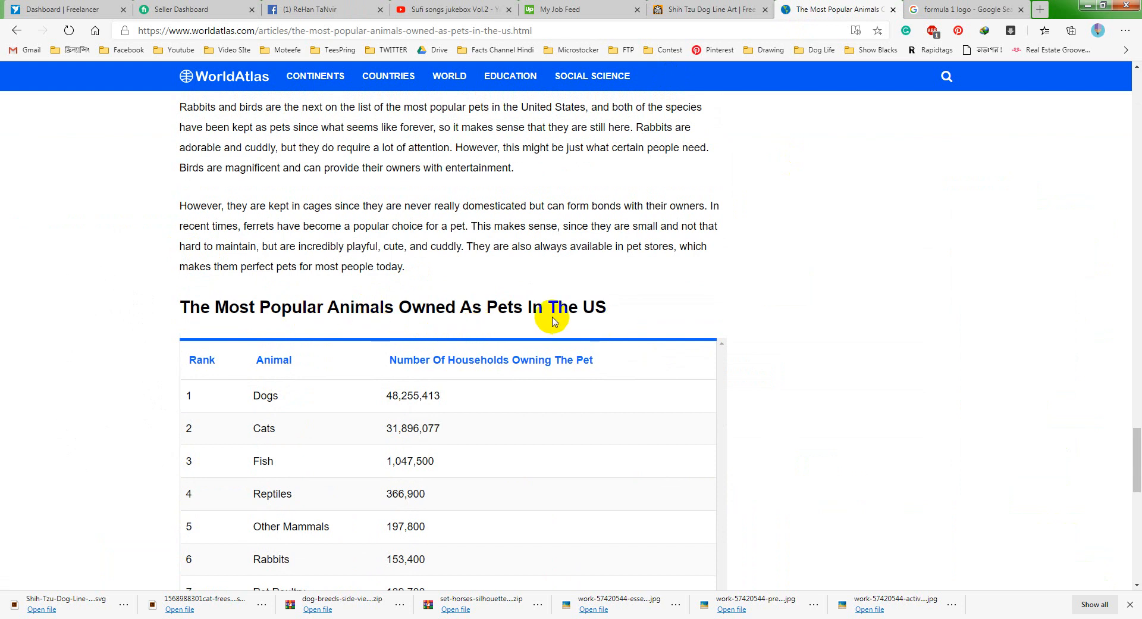
{"action": "scroll", "coordinate": [663, 314], "scroll_direction": "down", "scroll_amount": 1}
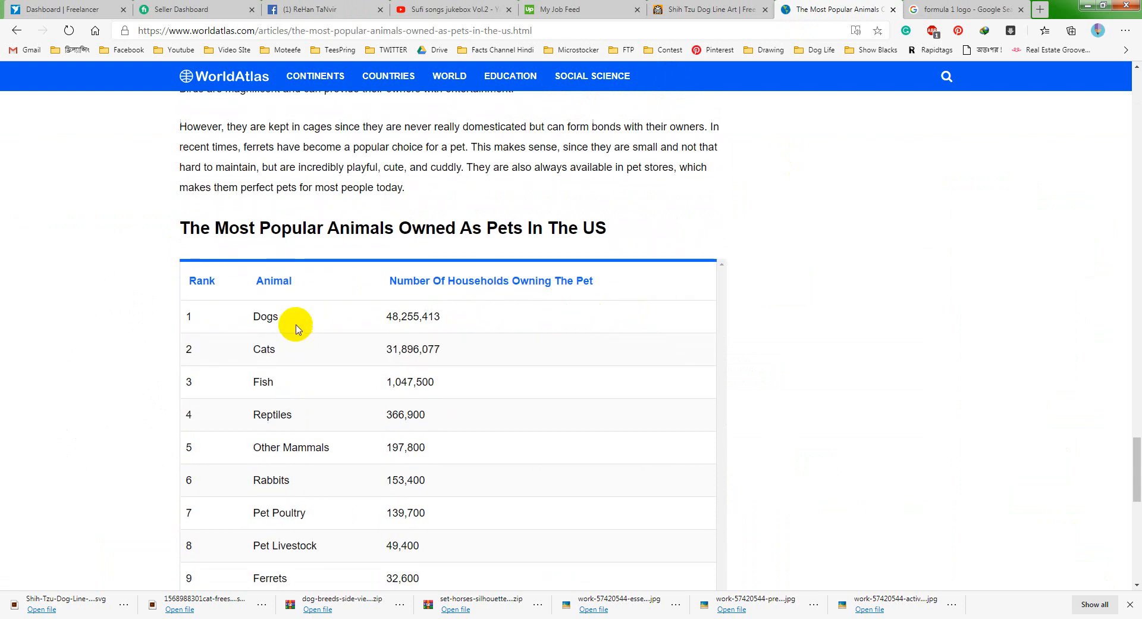
{"action": "double_click", "coordinate": [264, 317]}
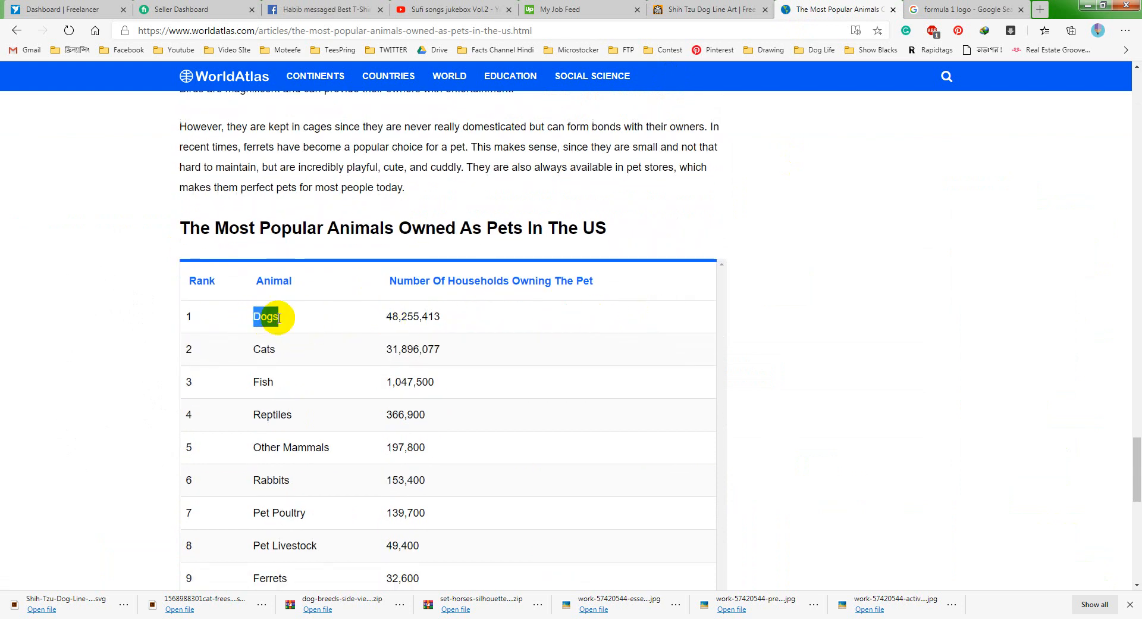
{"action": "left_click", "coordinate": [263, 348]}
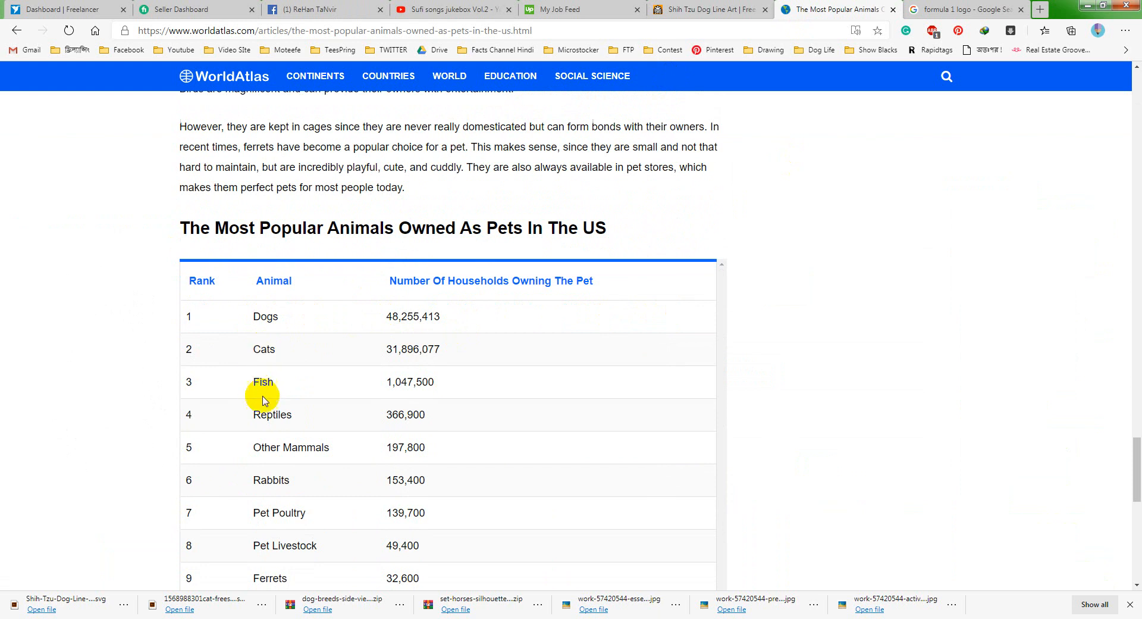
- Compare the numbers of households owning dogs, cats and reptiles in the pet ranking table
{"action": "scroll", "coordinate": [311, 428], "scroll_direction": "down", "scroll_amount": 1}
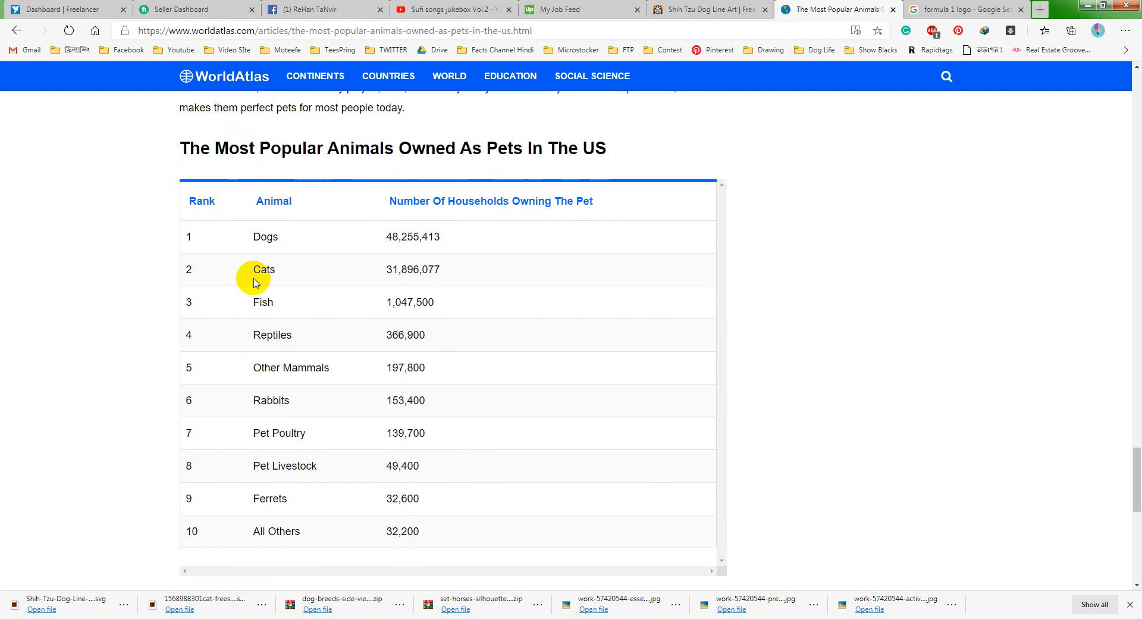
{"action": "left_click", "coordinate": [271, 238]}
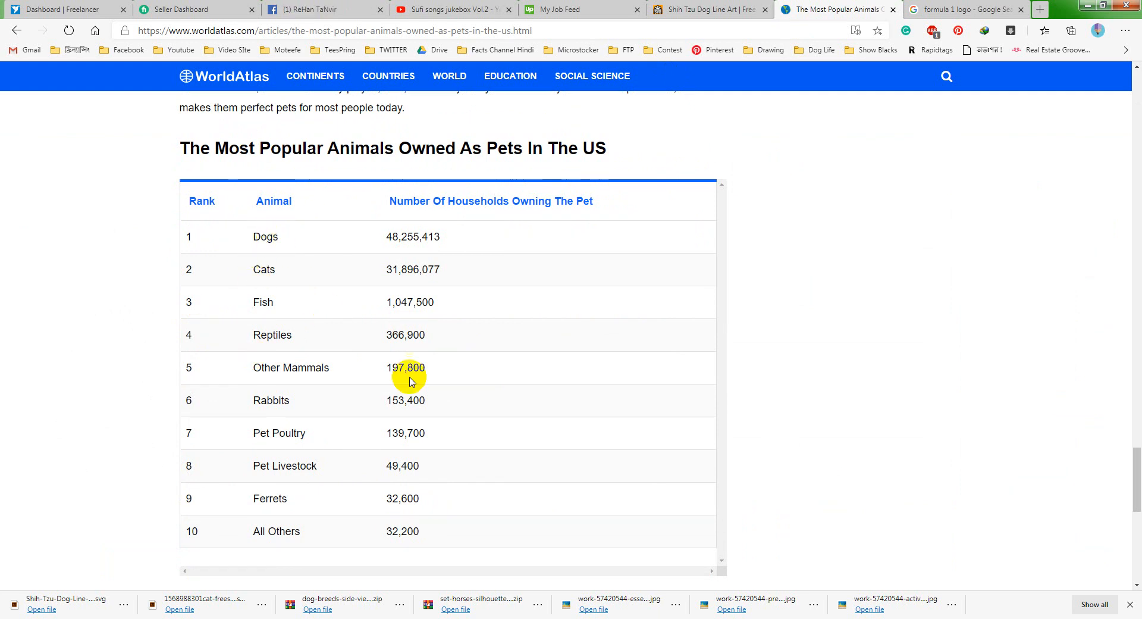
{"action": "left_click", "coordinate": [265, 269]}
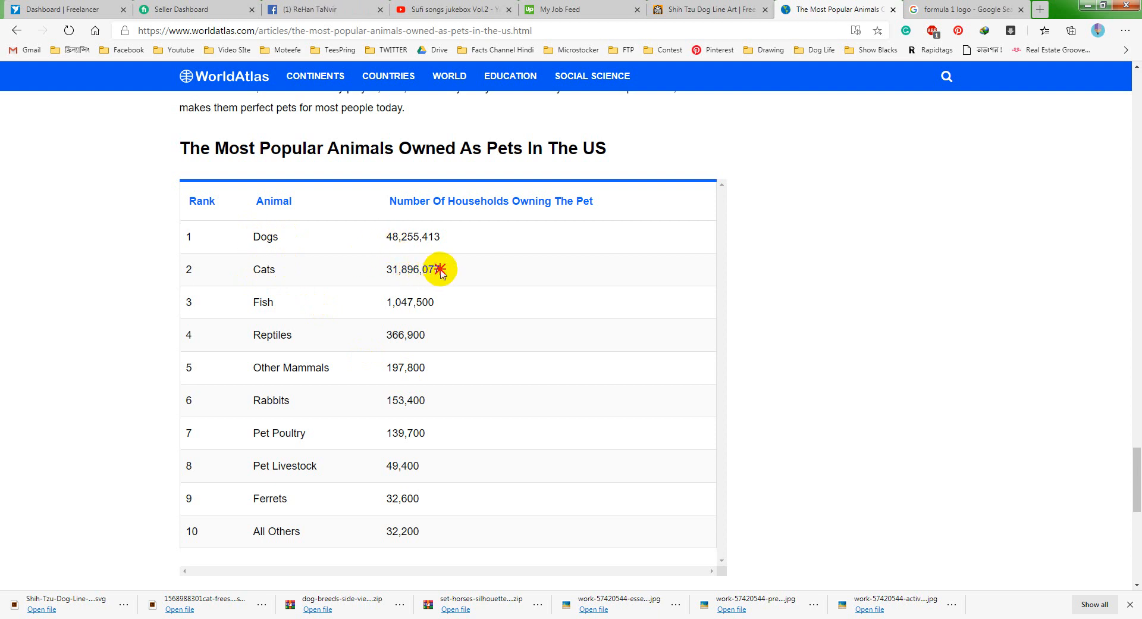
{"action": "left_click_drag", "start_coordinate": [440, 271], "coordinate": [393, 270]}
{"action": "left_click", "coordinate": [406, 271]}
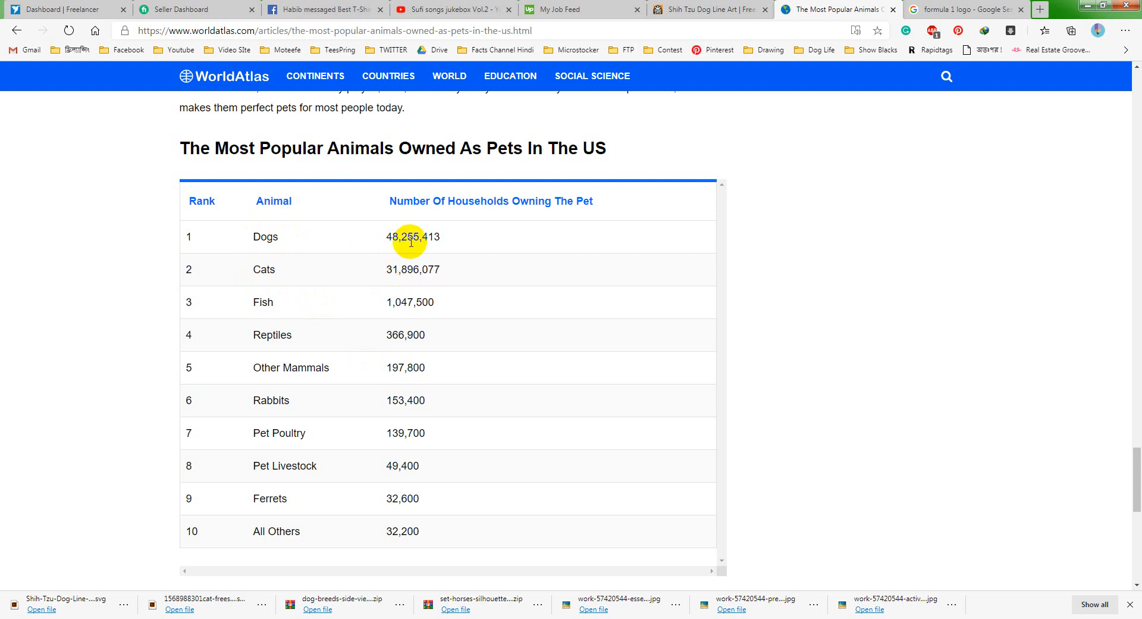
{"action": "left_click_drag", "start_coordinate": [441, 236], "coordinate": [390, 241]}
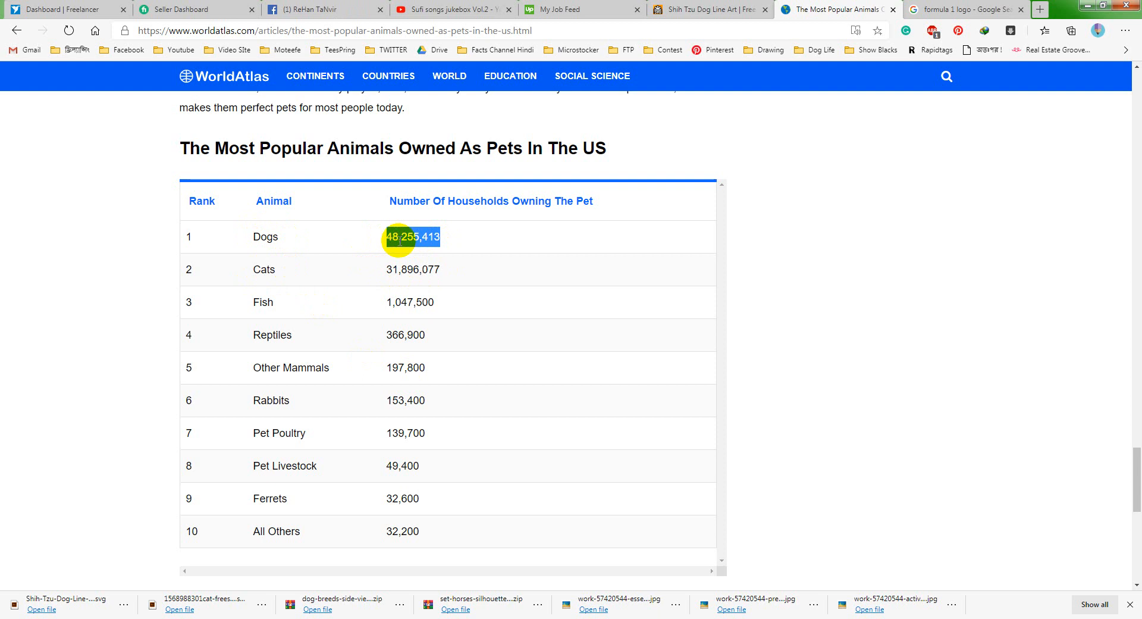
{"action": "left_click", "coordinate": [399, 241]}
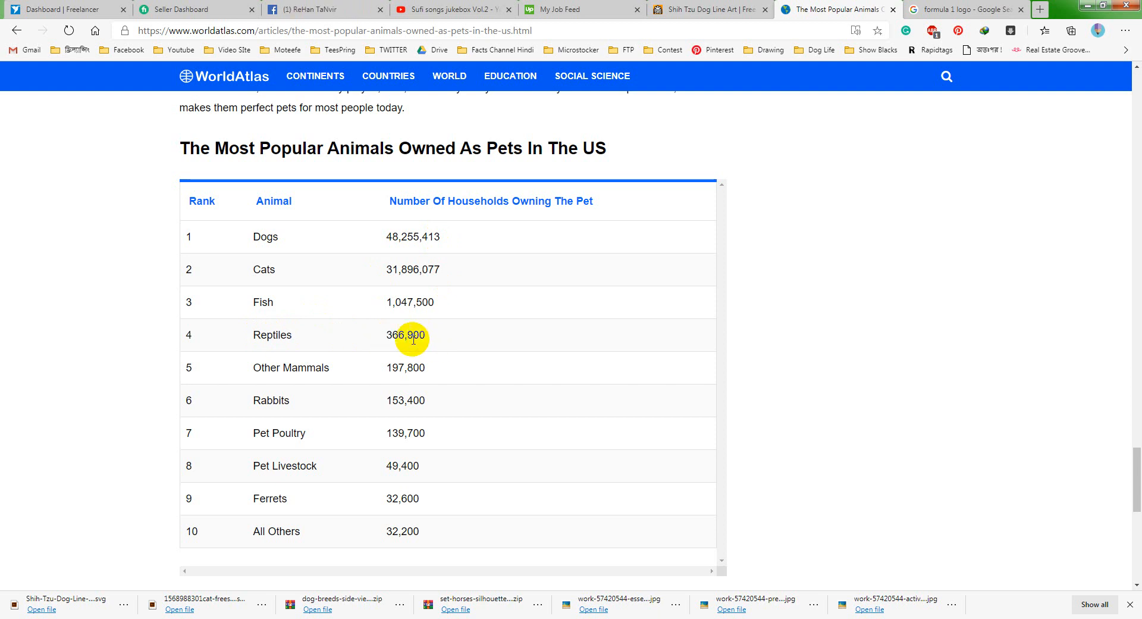
{"action": "left_click_drag", "start_coordinate": [389, 334], "coordinate": [442, 342]}
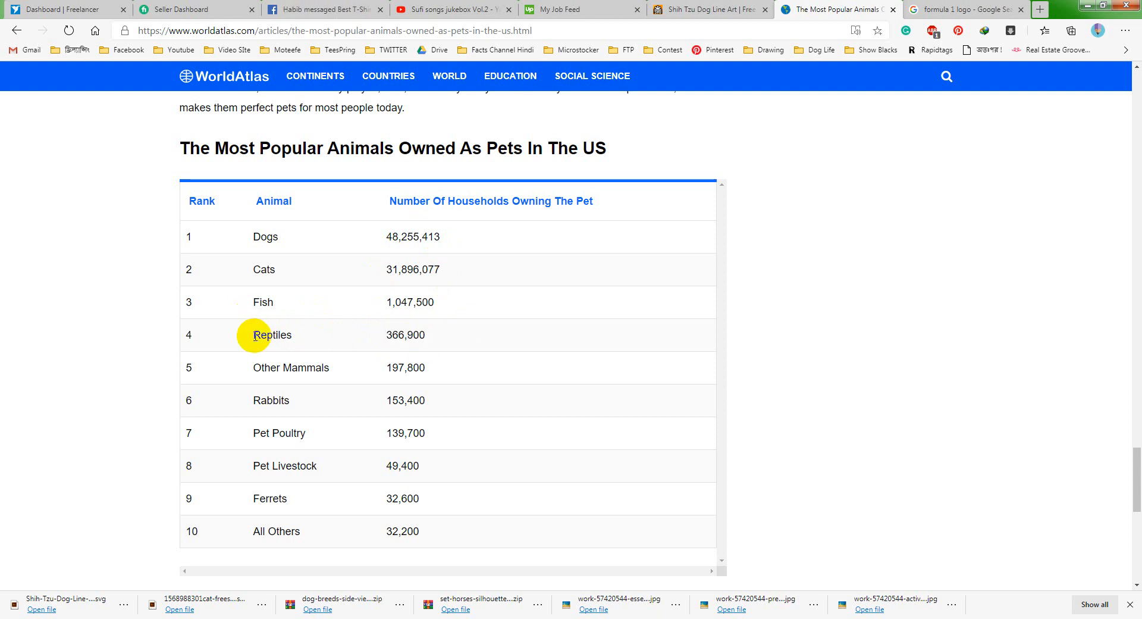
{"action": "left_click_drag", "start_coordinate": [254, 336], "coordinate": [324, 334]}
{"action": "left_click", "coordinate": [357, 334]}
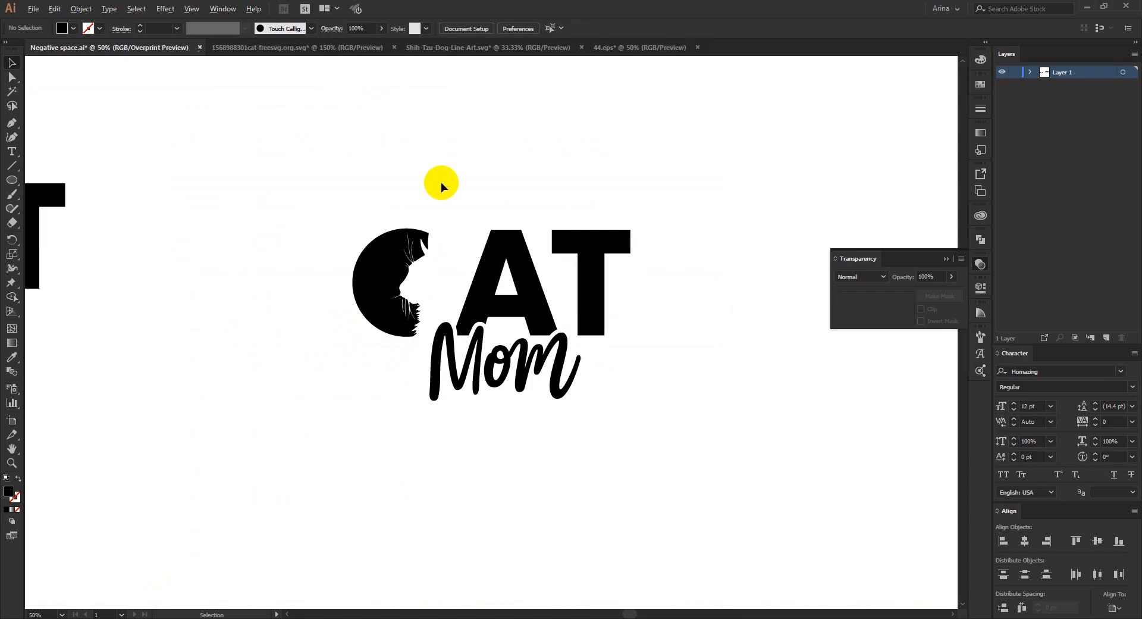
- Switch back to Illustrator and place a copy of the original CAT and Mom live text in the empty area below the designs
{"action": "scroll", "coordinate": [527, 376], "scroll_direction": "down", "scroll_amount": 1}
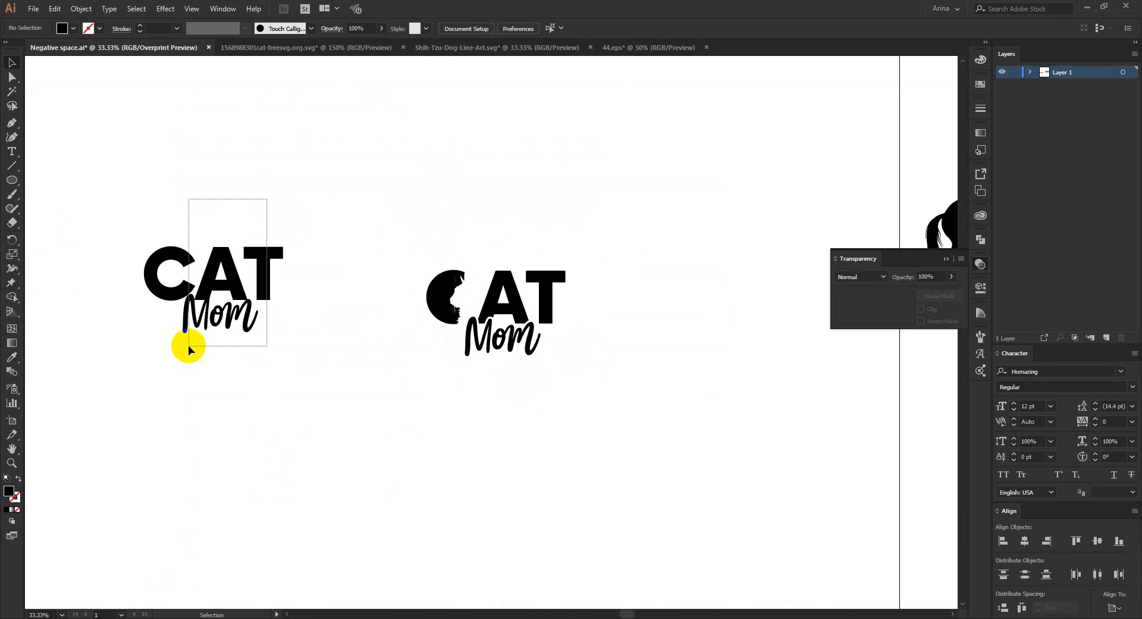
{"action": "left_click_drag", "start_coordinate": [348, 31], "coordinate": [348, 31]}
{"action": "scroll", "coordinate": [274, 191], "scroll_direction": "down", "scroll_amount": 1}
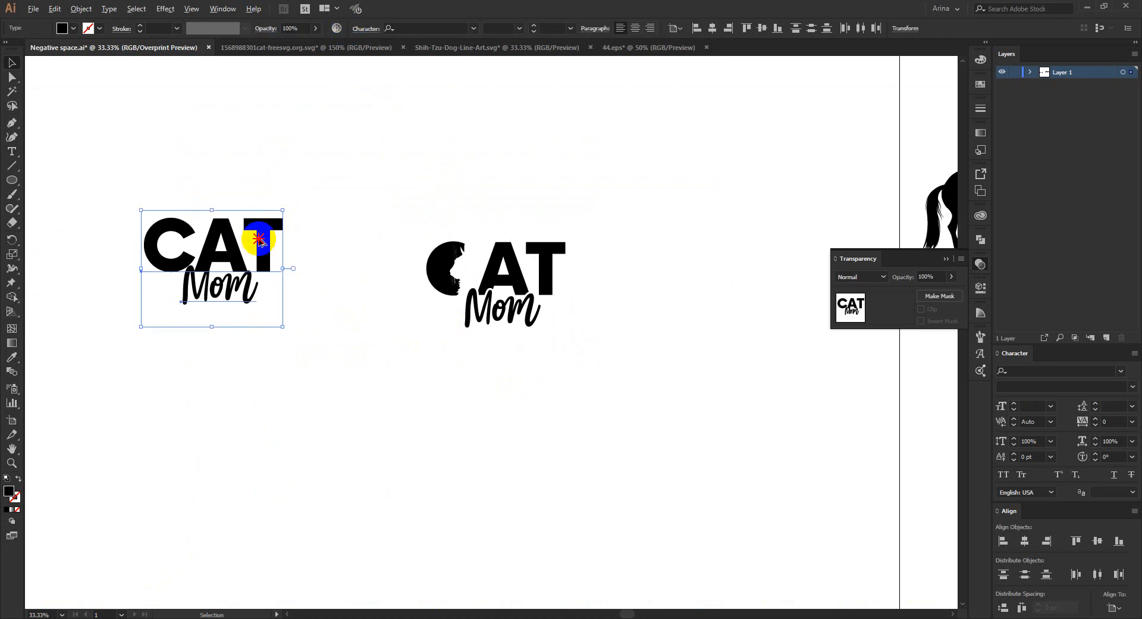
{"action": "left_click_drag", "start_coordinate": [259, 239], "coordinate": [554, 437]}
{"action": "scroll", "coordinate": [563, 479], "scroll_direction": "up", "scroll_amount": 3}
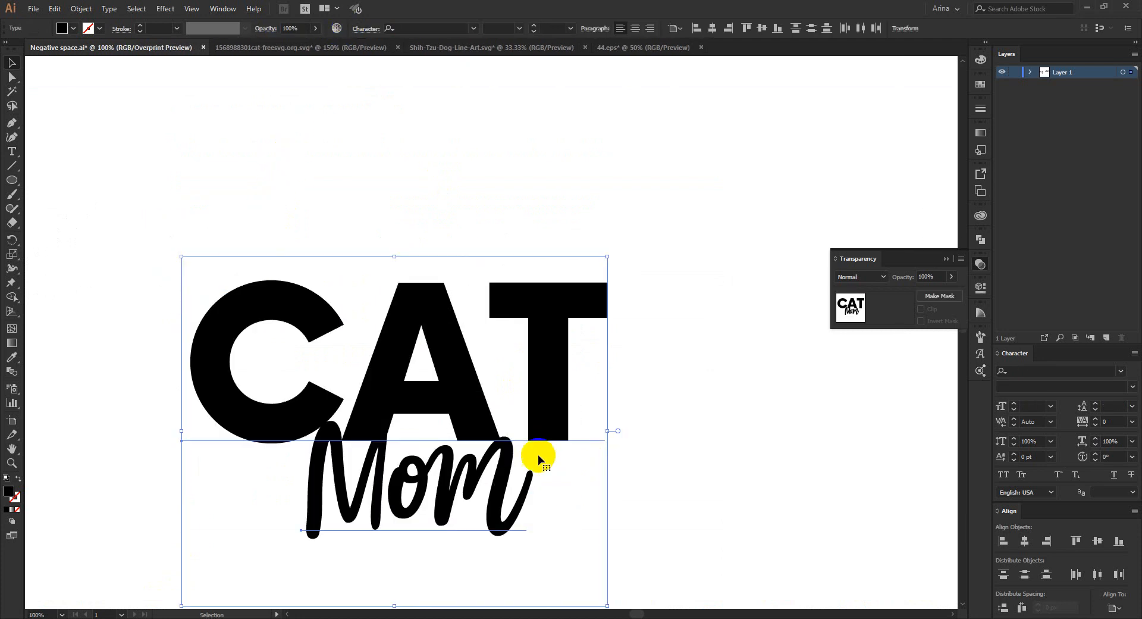
- Replace the CAT text above Mom with DOG
{"action": "left_click", "coordinate": [433, 239]}
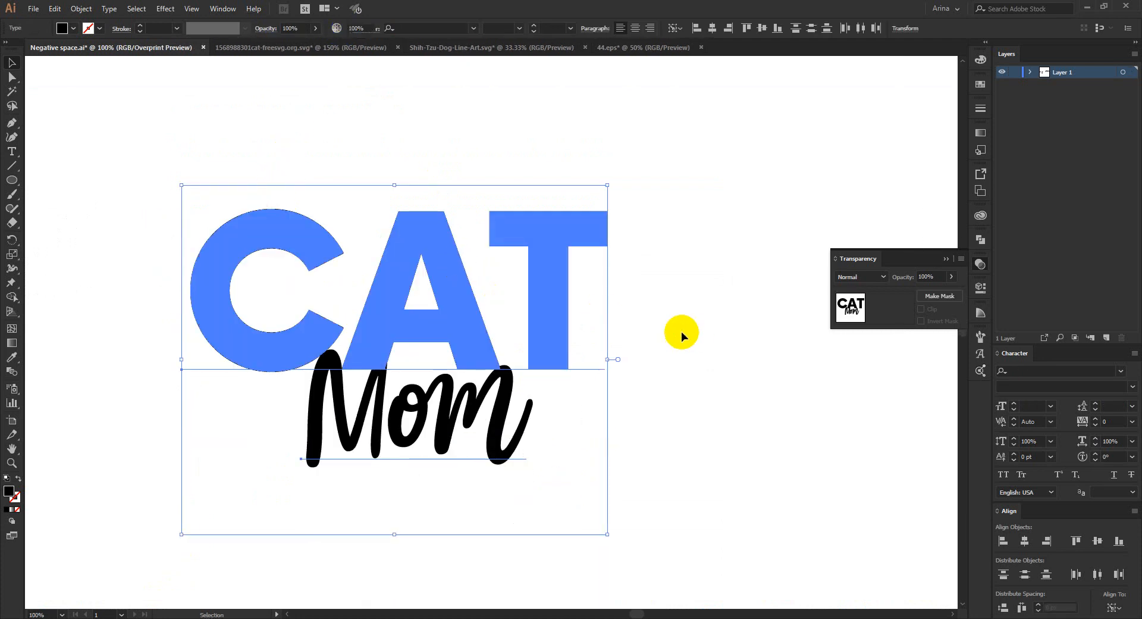
{"action": "left_click", "coordinate": [422, 260]}
{"action": "left_click", "coordinate": [422, 262]}
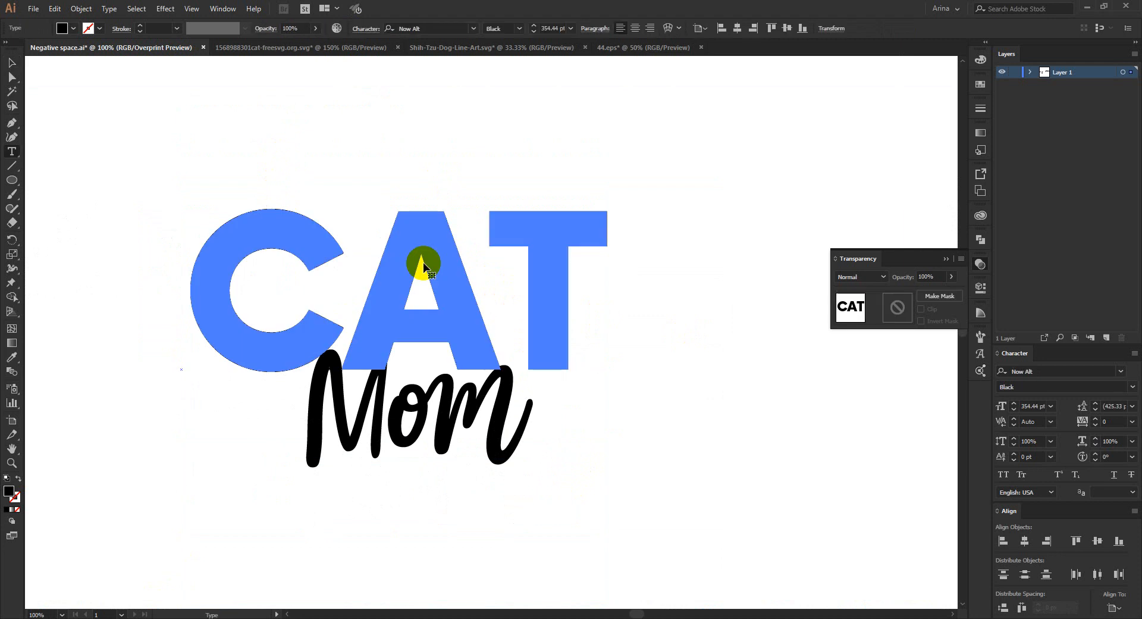
{"action": "double_click", "coordinate": [423, 261]}
{"action": "type", "text": "DOG"}
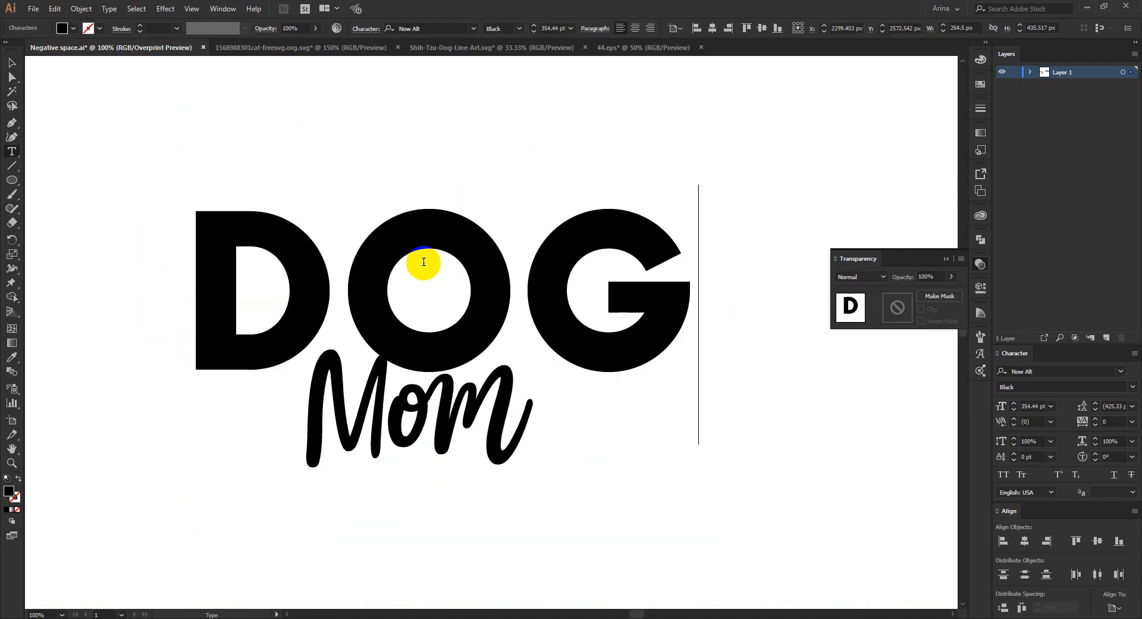
{"action": "left_click", "coordinate": [12, 62]}
{"action": "scroll", "coordinate": [425, 206], "scroll_direction": "down", "scroll_amount": 1}
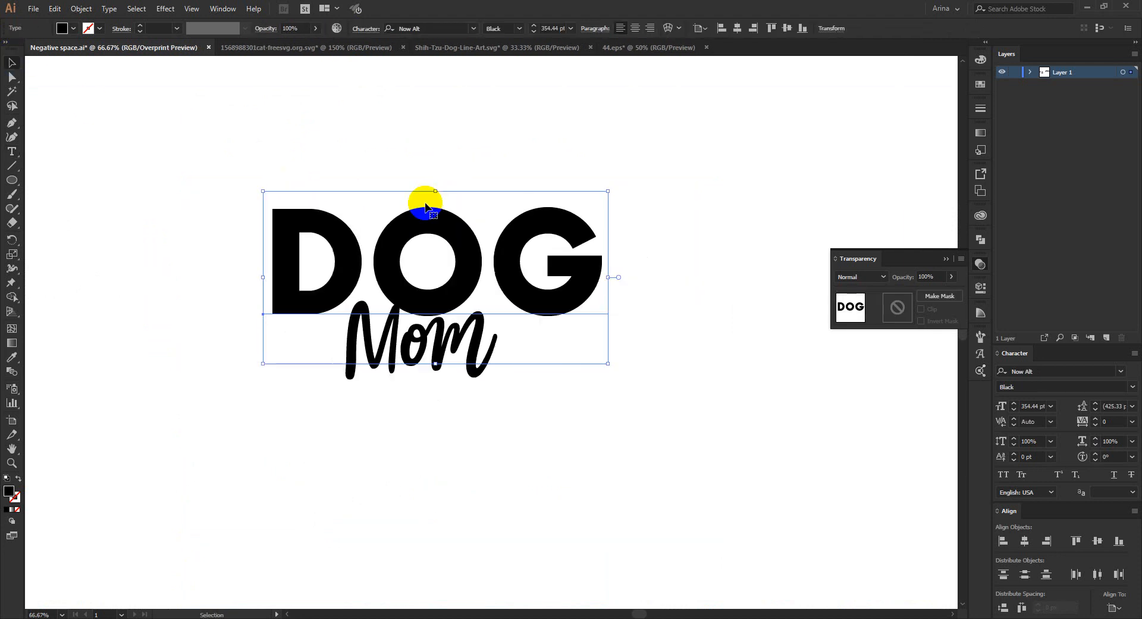
- Convert the DOG and Mom live text to outlines
{"action": "right_click", "coordinate": [438, 234]}
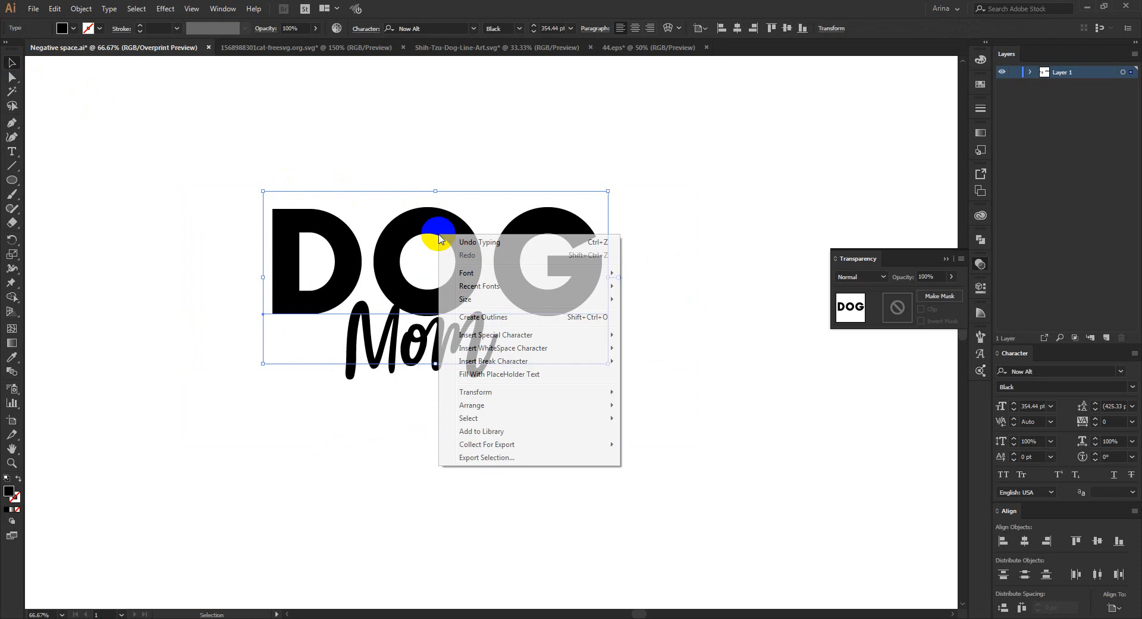
{"action": "left_click", "coordinate": [479, 317]}
{"action": "left_click_drag", "start_coordinate": [571, 434], "coordinate": [510, 393]}
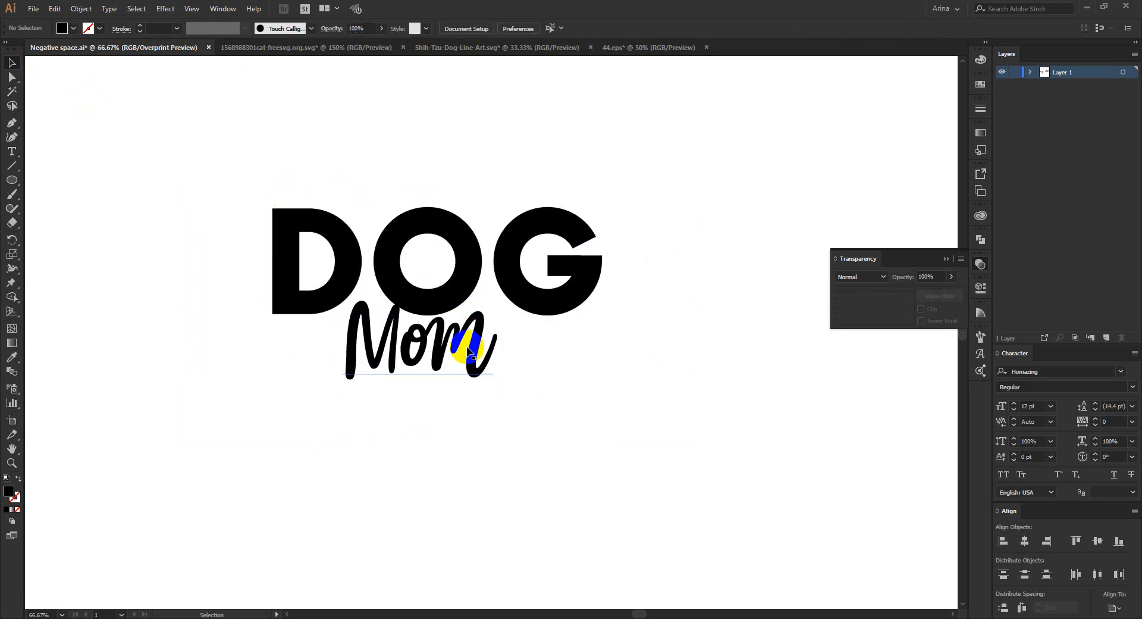
{"action": "right_click", "coordinate": [468, 350]}
{"action": "left_click", "coordinate": [510, 430]}
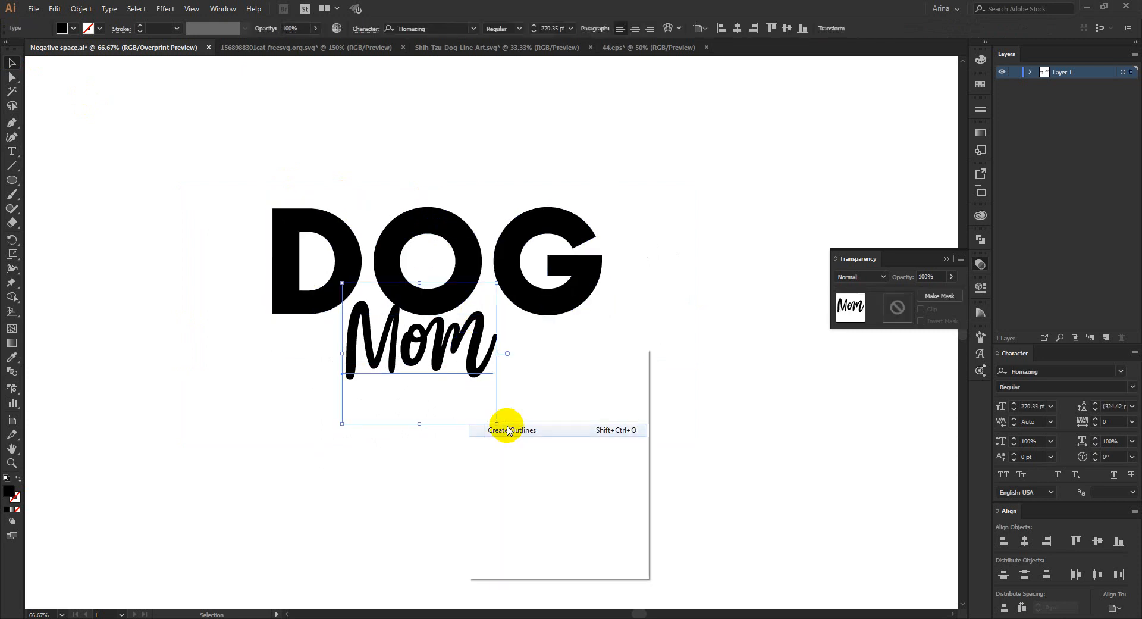
- Center the DOG and Mom lettering horizontally on each other, aligned to the selection
{"action": "left_click_drag", "start_coordinate": [569, 409], "coordinate": [318, 139]}
{"action": "left_click", "coordinate": [473, 28]}
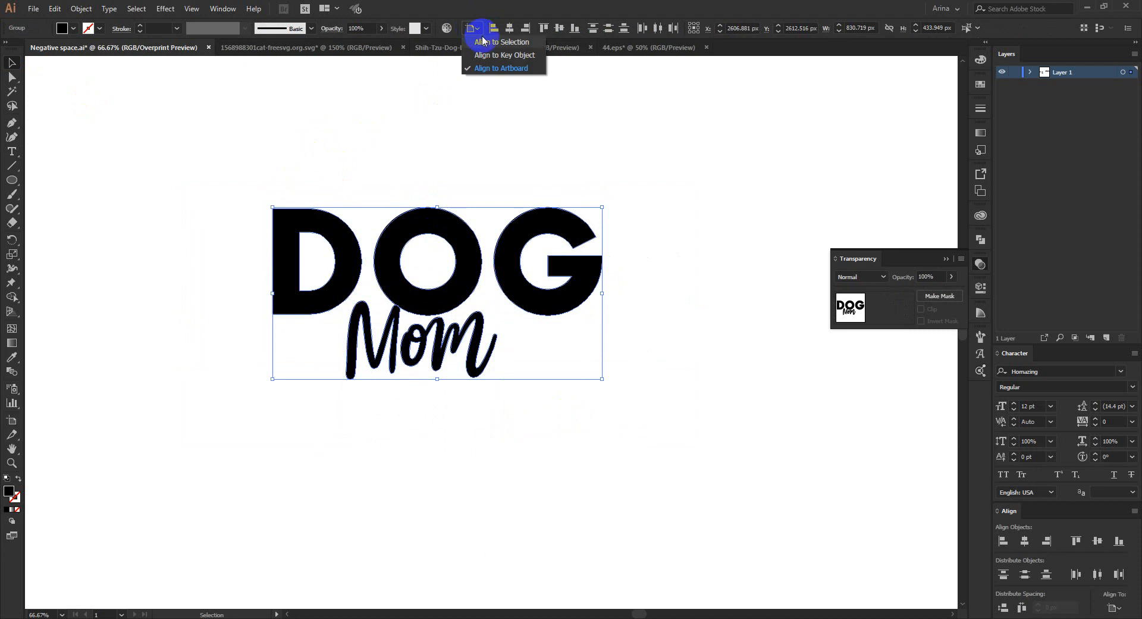
{"action": "left_click", "coordinate": [491, 42]}
{"action": "left_click", "coordinate": [508, 29]}
{"action": "left_click", "coordinate": [468, 101]}
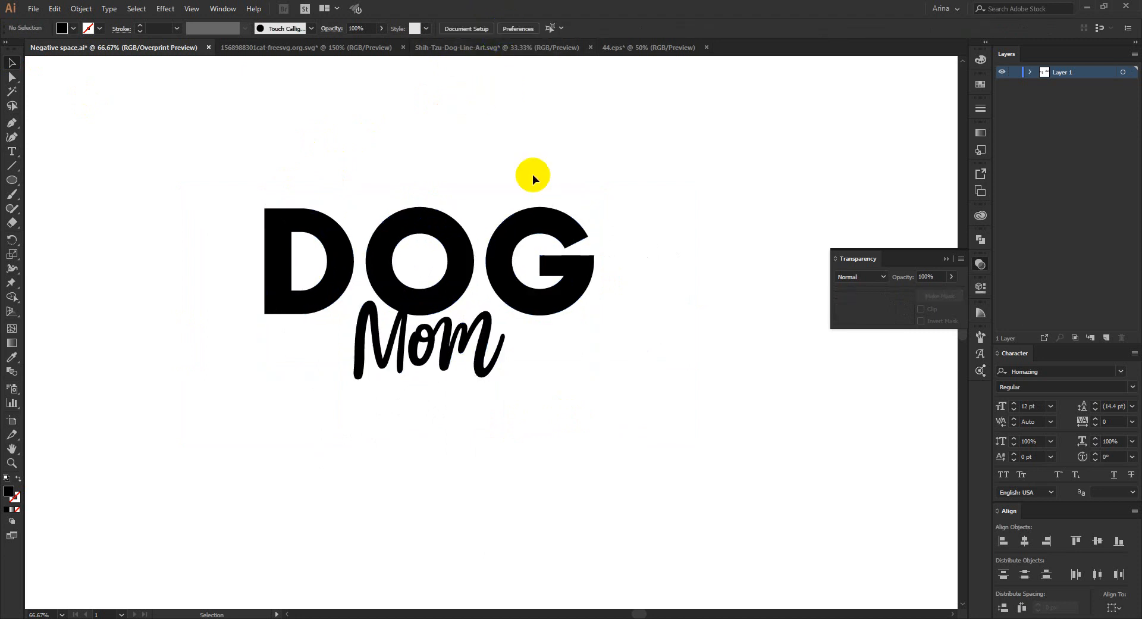
- Bring the sitting dog silhouette from outside the artboard to just below the DOG lettering
{"action": "scroll", "coordinate": [435, 254], "scroll_direction": "down", "scroll_amount": 1}
{"action": "scroll", "coordinate": [435, 254], "scroll_direction": "up", "scroll_amount": 3}
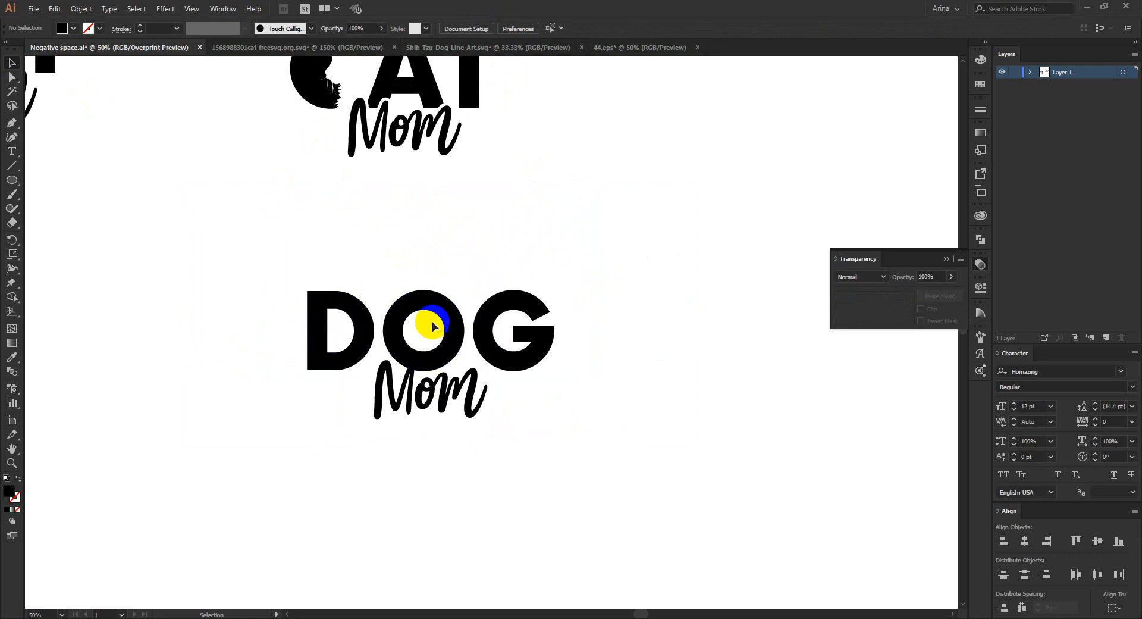
{"action": "scroll", "coordinate": [537, 269], "scroll_direction": "down", "scroll_amount": 2}
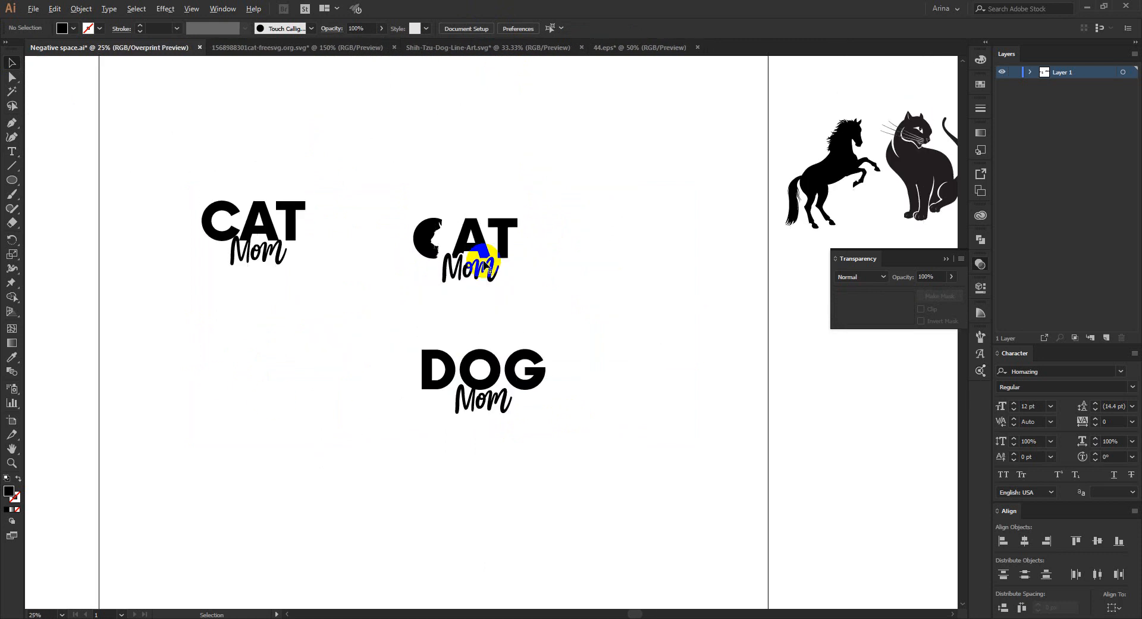
{"action": "scroll", "coordinate": [476, 249], "scroll_direction": "down", "scroll_amount": 1}
{"action": "left_click_drag", "start_coordinate": [806, 215], "coordinate": [498, 364]}
{"action": "scroll", "coordinate": [487, 313], "scroll_direction": "up", "scroll_amount": 3}
{"action": "scroll", "coordinate": [487, 317], "scroll_direction": "up", "scroll_amount": 1}
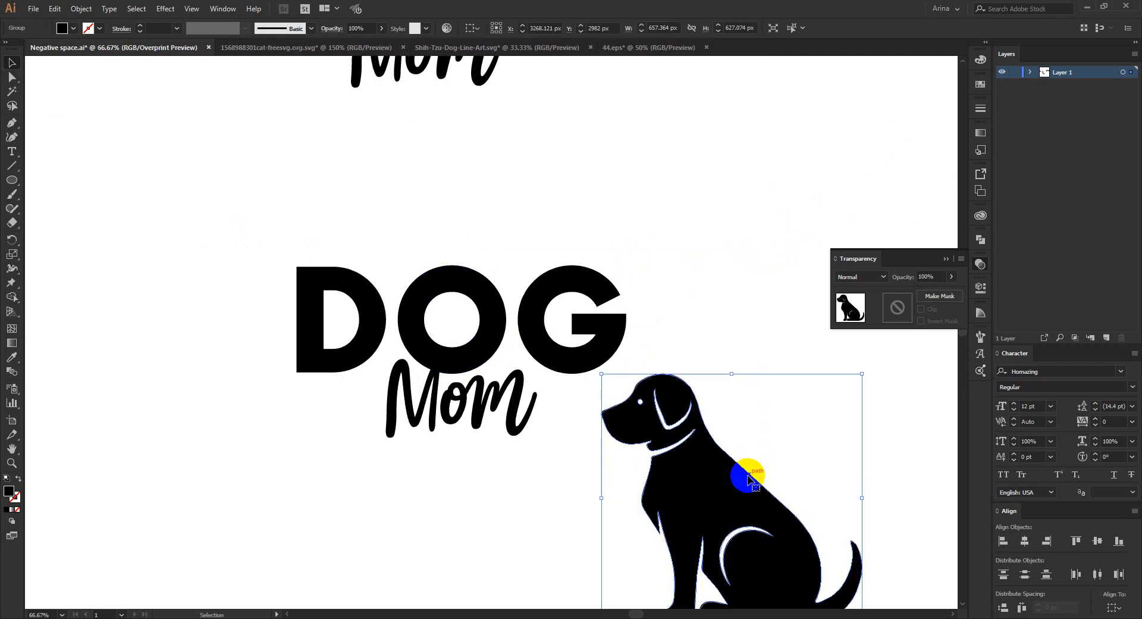
- Scale the dog silhouette to about 553 by 527 px and position its head inside the letter O
{"action": "left_click_drag", "start_coordinate": [743, 471], "coordinate": [545, 383]}
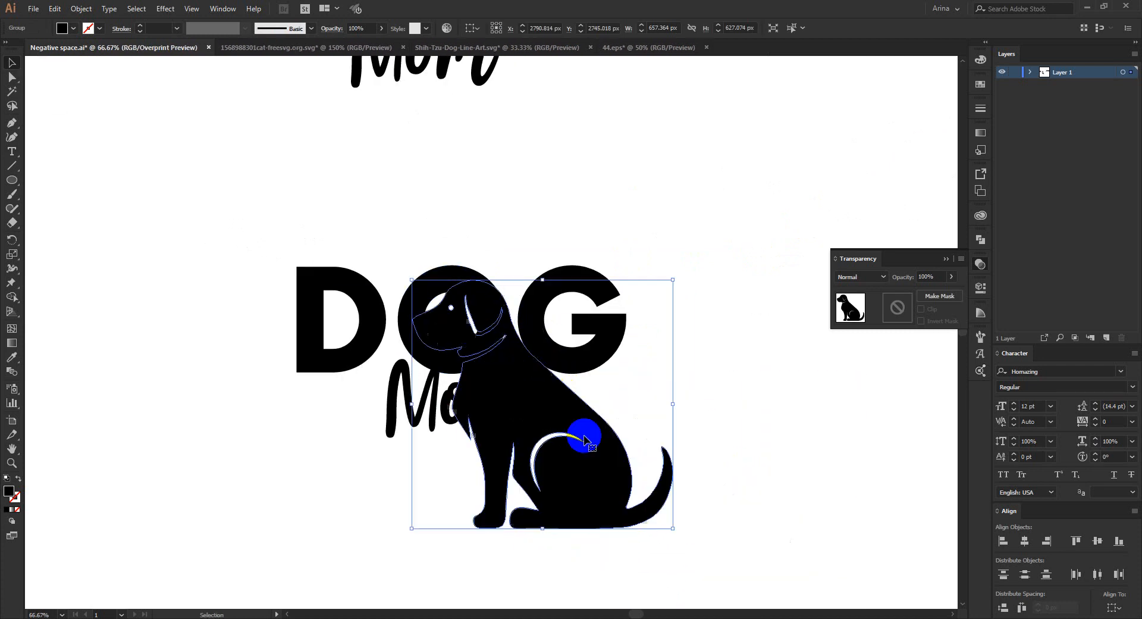
{"action": "left_click_drag", "start_coordinate": [673, 525], "coordinate": [630, 492]}
{"action": "scroll", "coordinate": [476, 342], "scroll_direction": "up", "scroll_amount": 2}
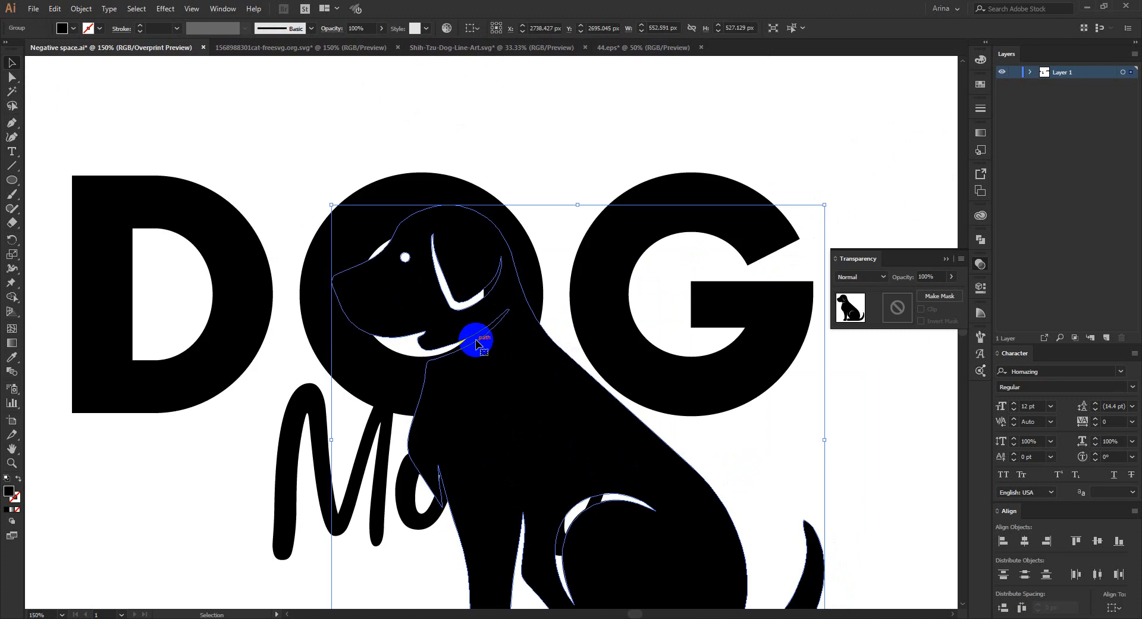
{"action": "left_click_drag", "start_coordinate": [464, 326], "coordinate": [453, 328]}
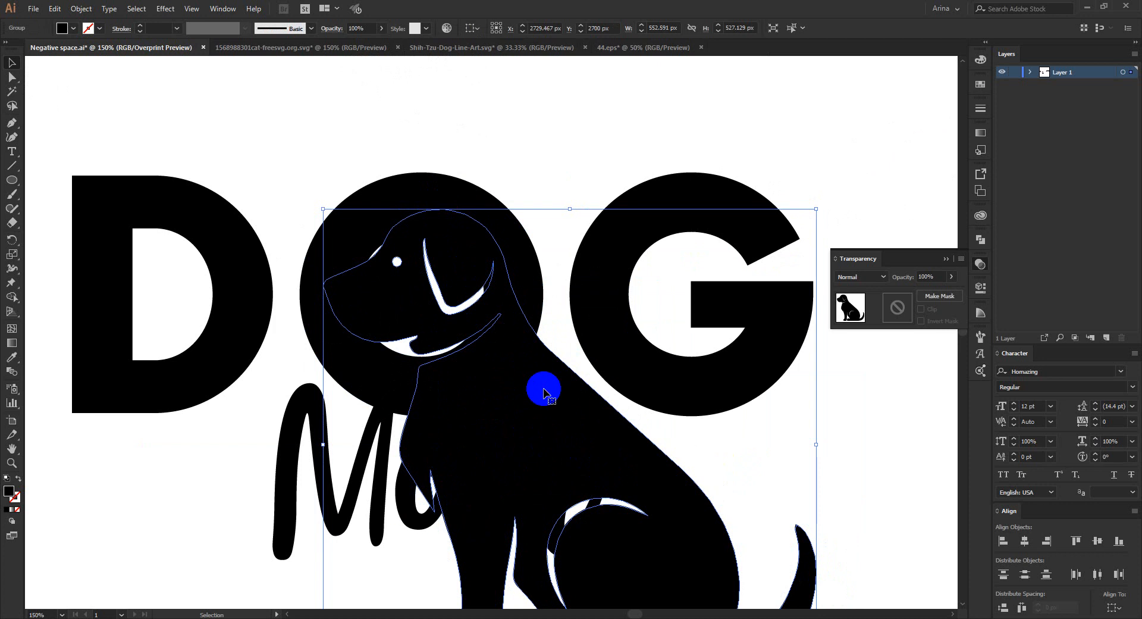
- Cut the dog silhouette and paste it at the same position inside the isolated DOG lettering group
{"action": "scroll", "coordinate": [543, 391], "scroll_direction": "down", "scroll_amount": 2}
{"action": "key", "text": "a"}
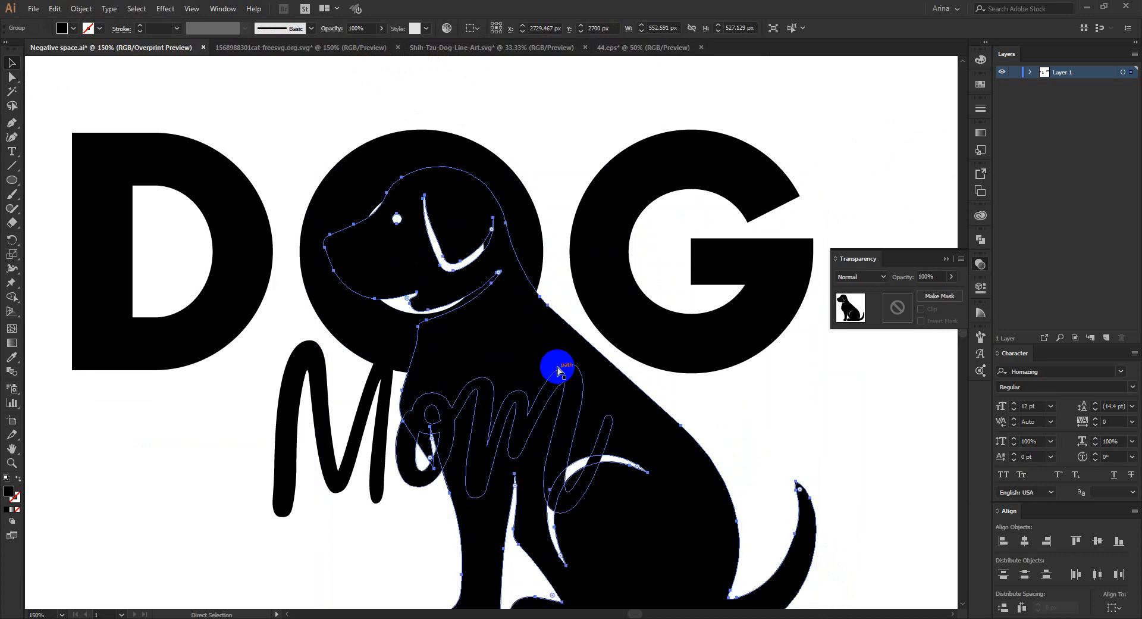
{"action": "key", "text": "ctrl+x"}
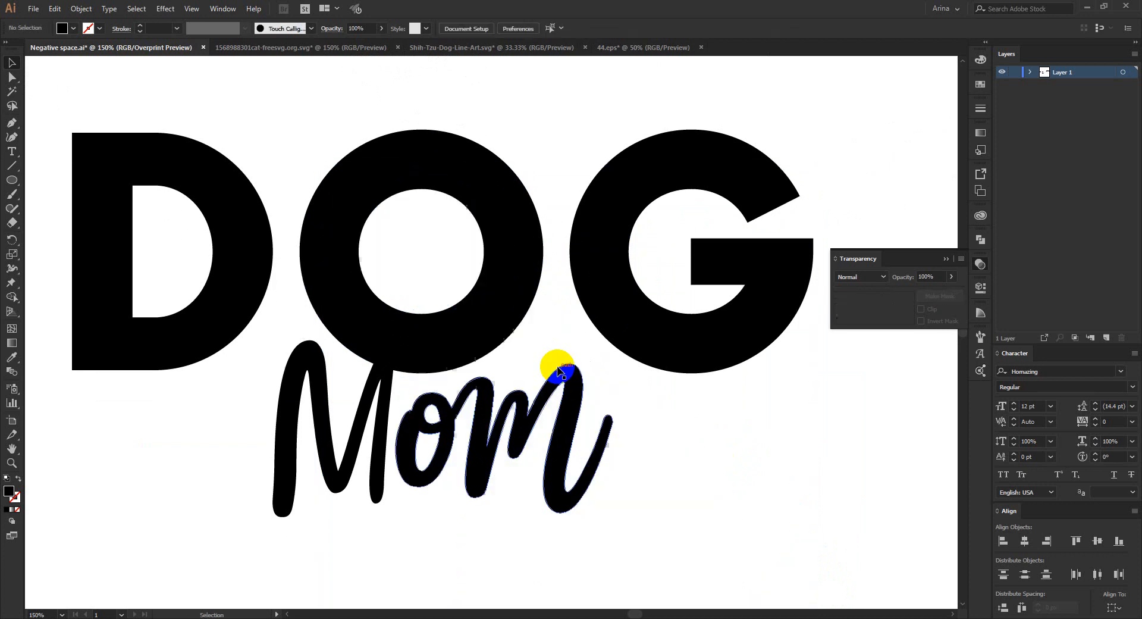
{"action": "left_click", "coordinate": [507, 265]}
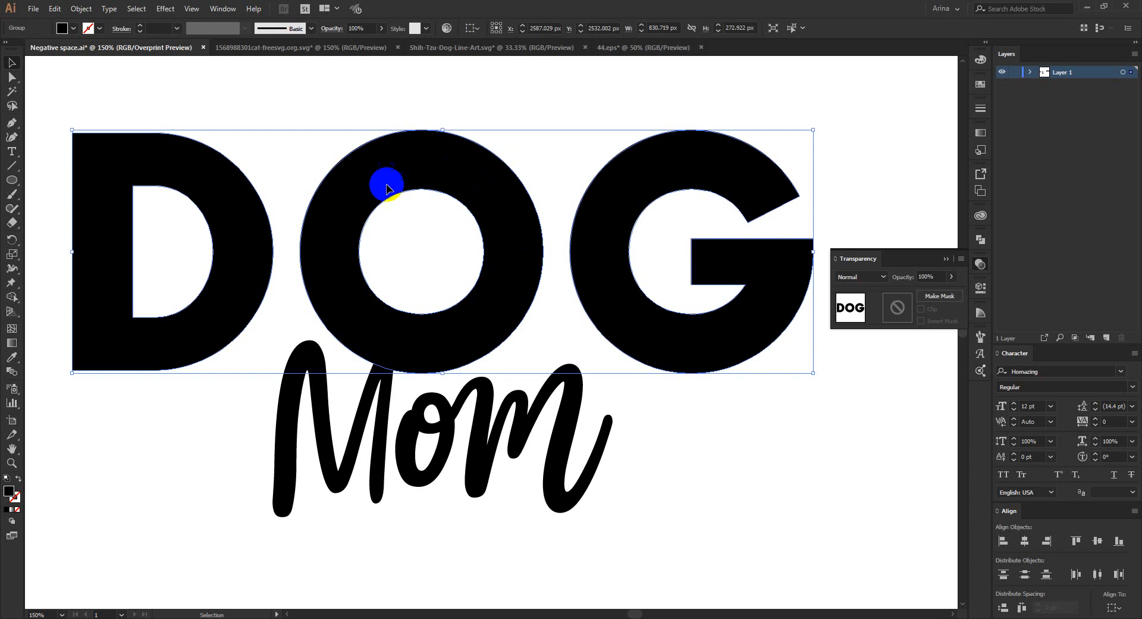
{"action": "double_click", "coordinate": [487, 207]}
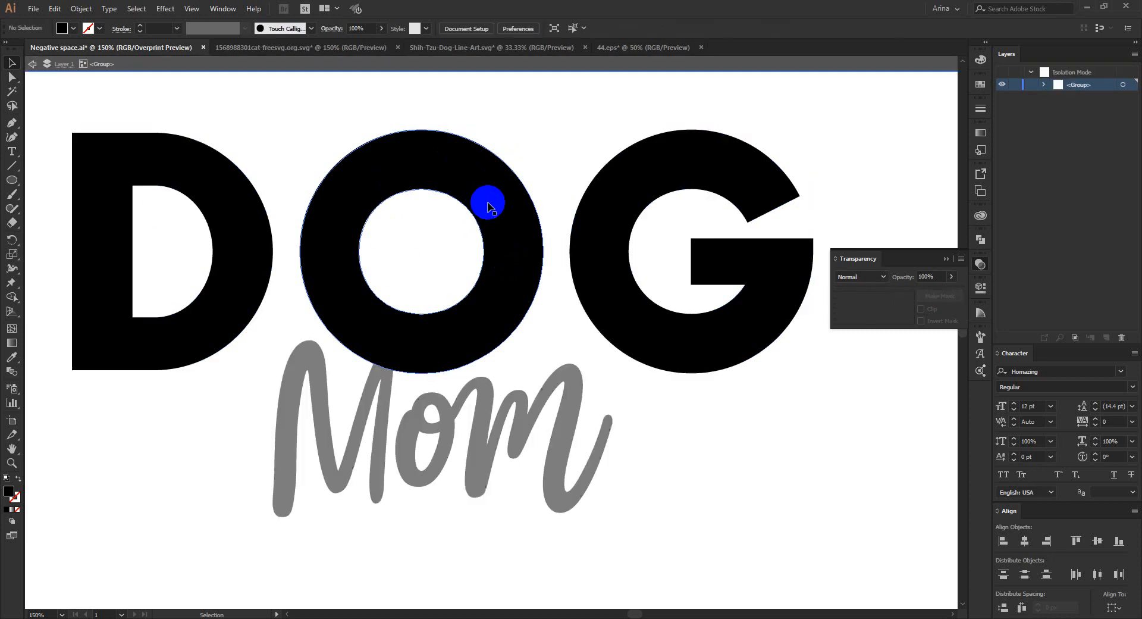
{"action": "left_click", "coordinate": [488, 206]}
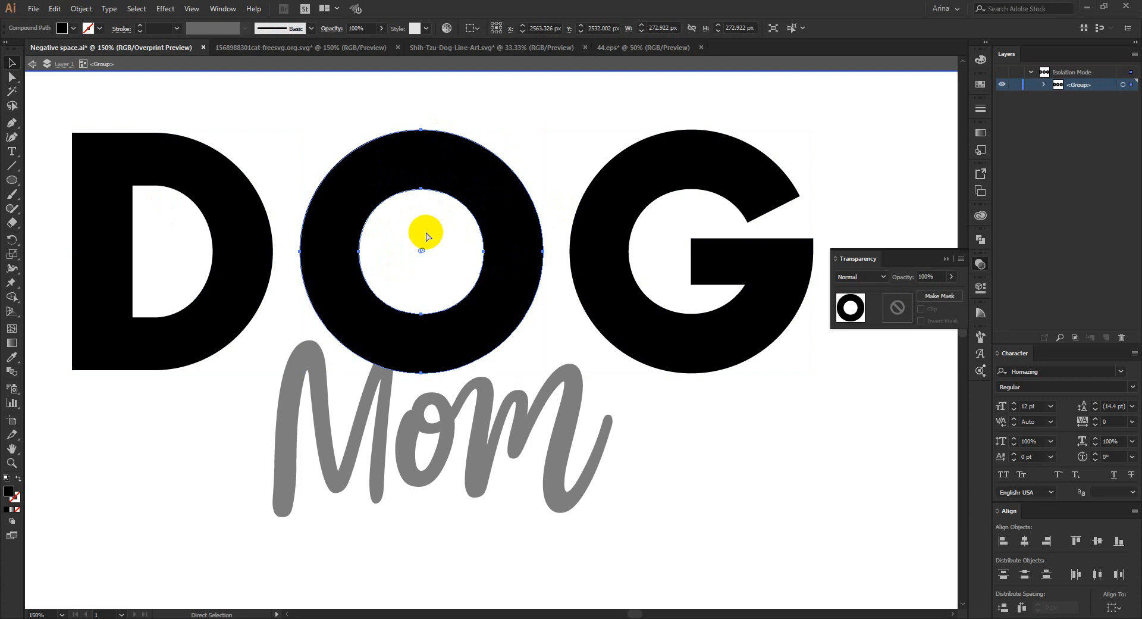
{"action": "key", "text": "ctrl+v"}
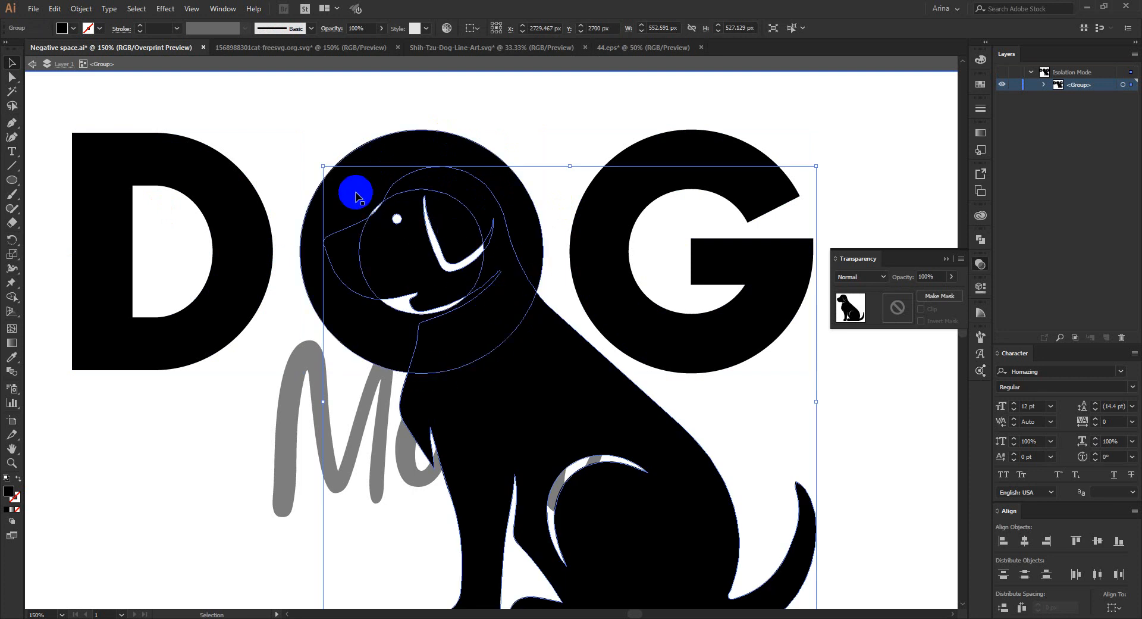
- Fill the hole of the letter O with Shape Builder so the letter is a solid circle
{"action": "left_click", "coordinate": [356, 195]}
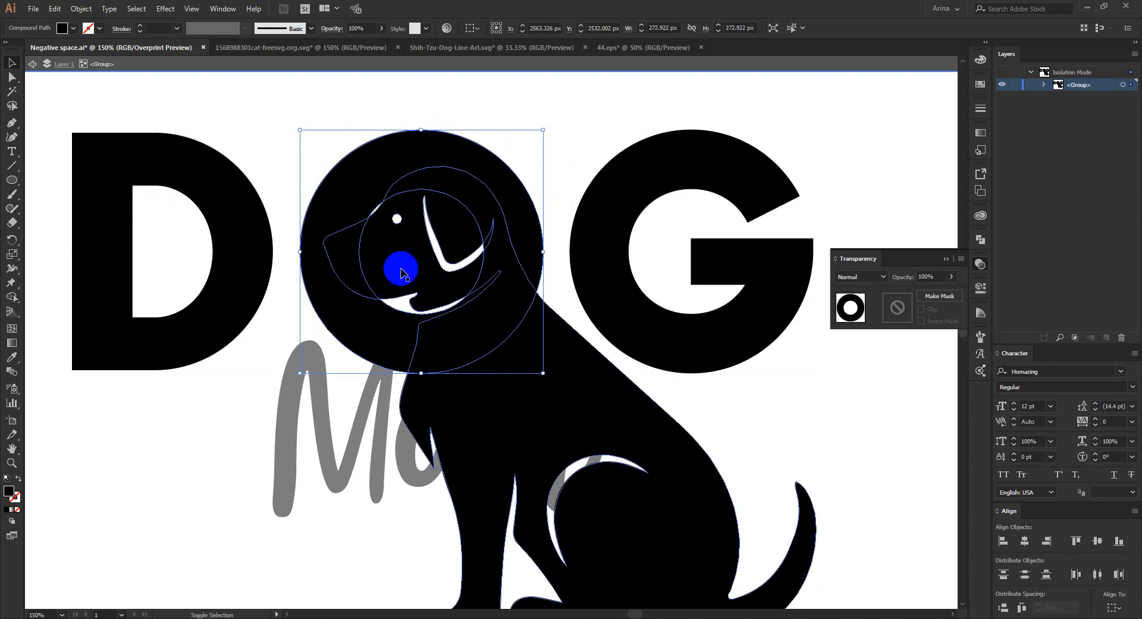
{"action": "key", "text": "shift+m"}
{"action": "left_click_drag", "start_coordinate": [419, 189], "coordinate": [400, 243]}
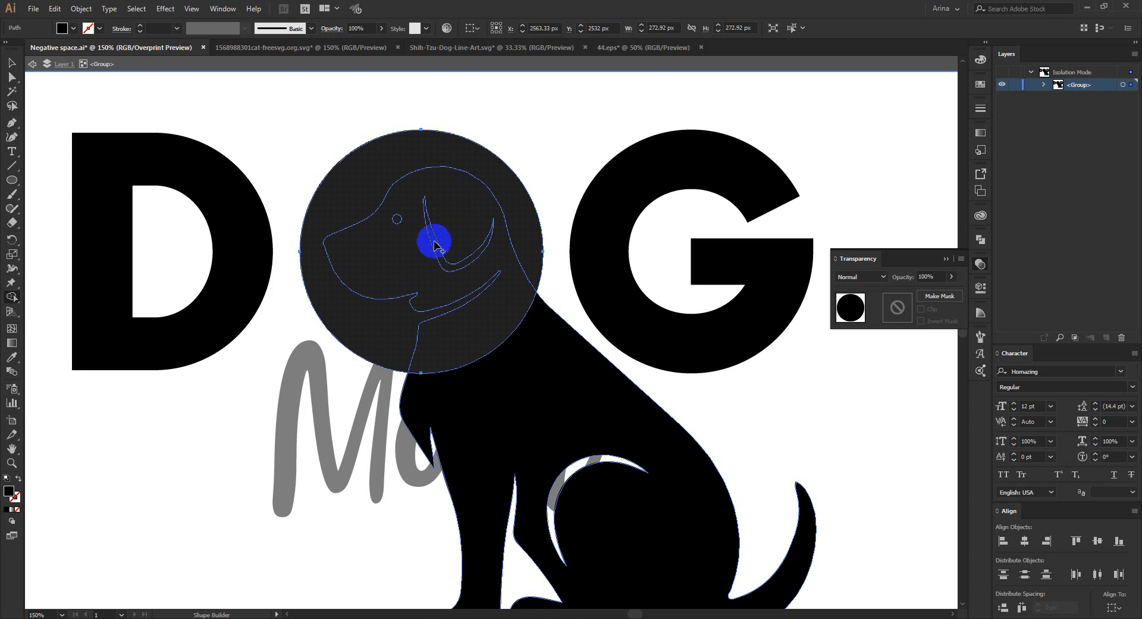
{"action": "key", "text": "v"}
{"action": "left_click", "coordinate": [528, 147]}
- Subtract the dog silhouette from the solid O with Shape Builder and leave the isolated group
{"action": "left_click", "coordinate": [473, 257]}
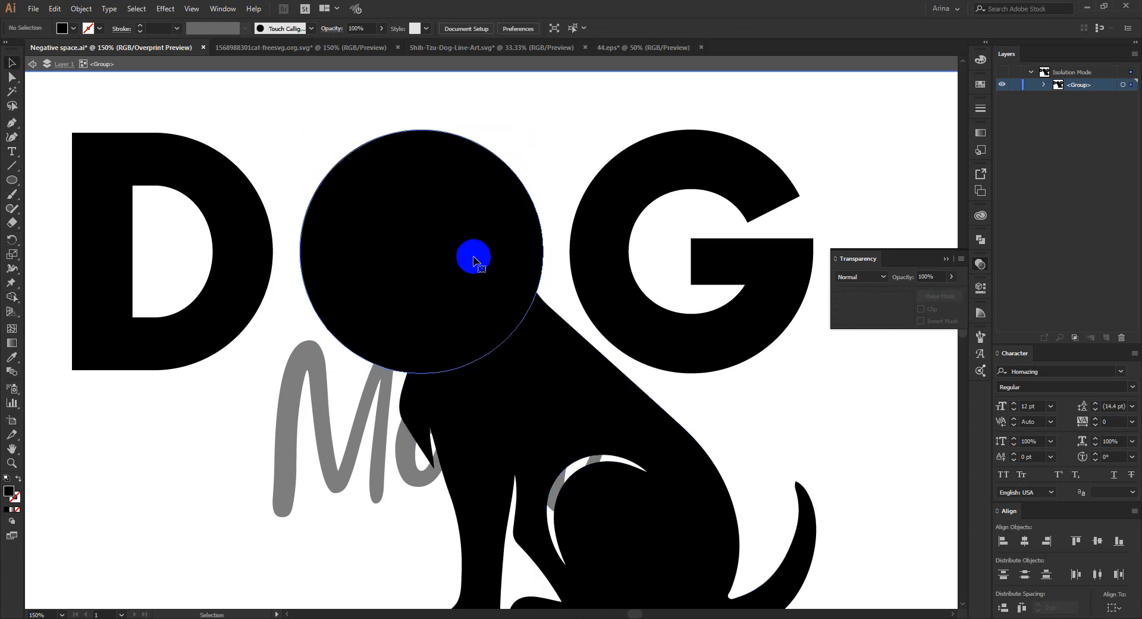
{"action": "left_click", "coordinate": [546, 357], "text": "shift"}
{"action": "left_click", "coordinate": [568, 355], "text": "shift"}
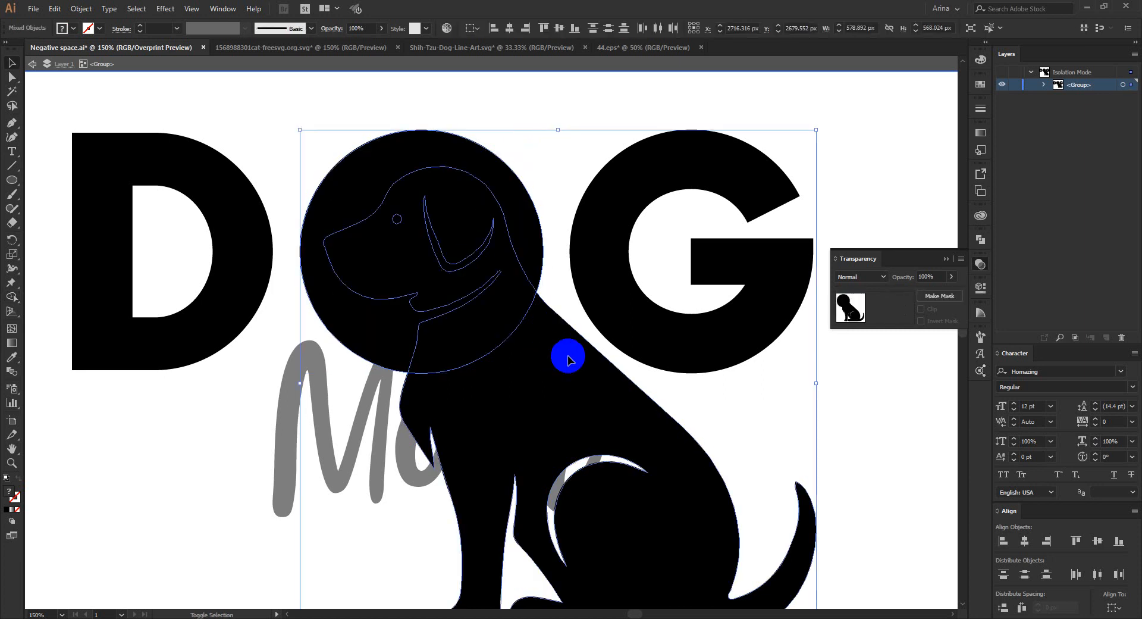
{"action": "key", "text": "shift+m"}
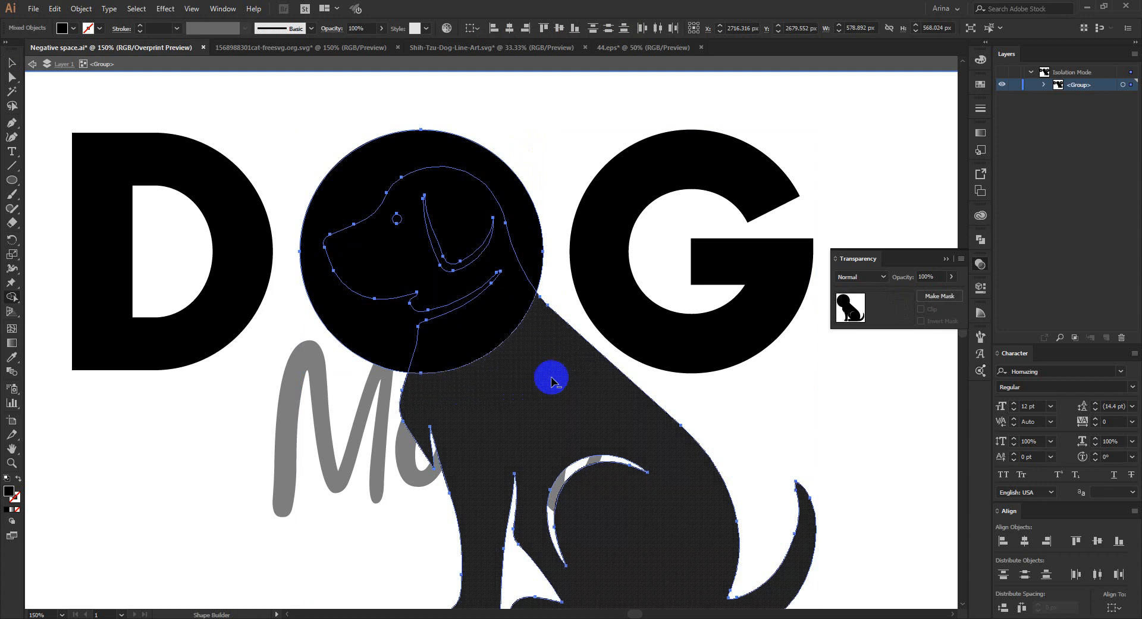
{"action": "left_click_drag", "start_coordinate": [551, 381], "coordinate": [493, 328]}
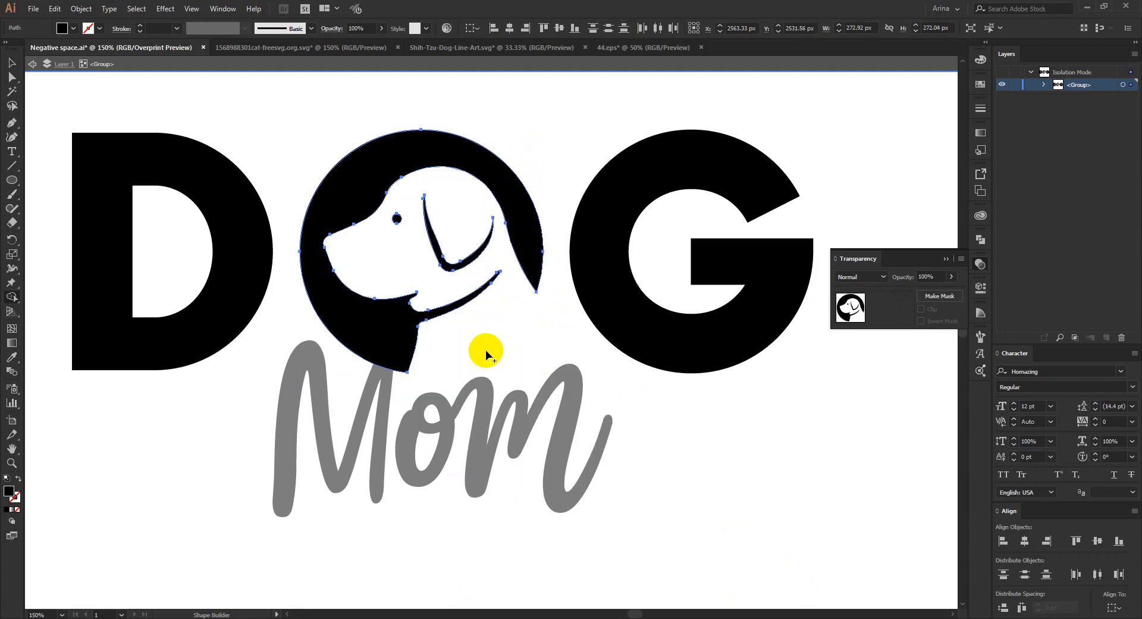
{"action": "key", "text": "v"}
{"action": "left_click", "coordinate": [542, 315]}
{"action": "key", "text": "ctrl+1"}
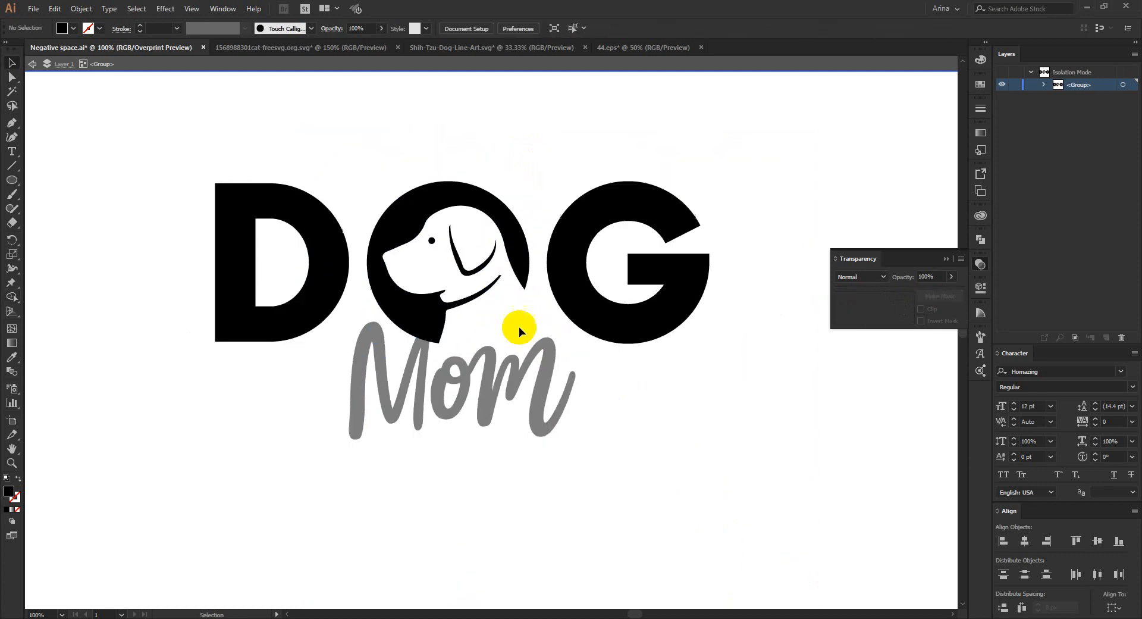
{"action": "double_click", "coordinate": [617, 383]}
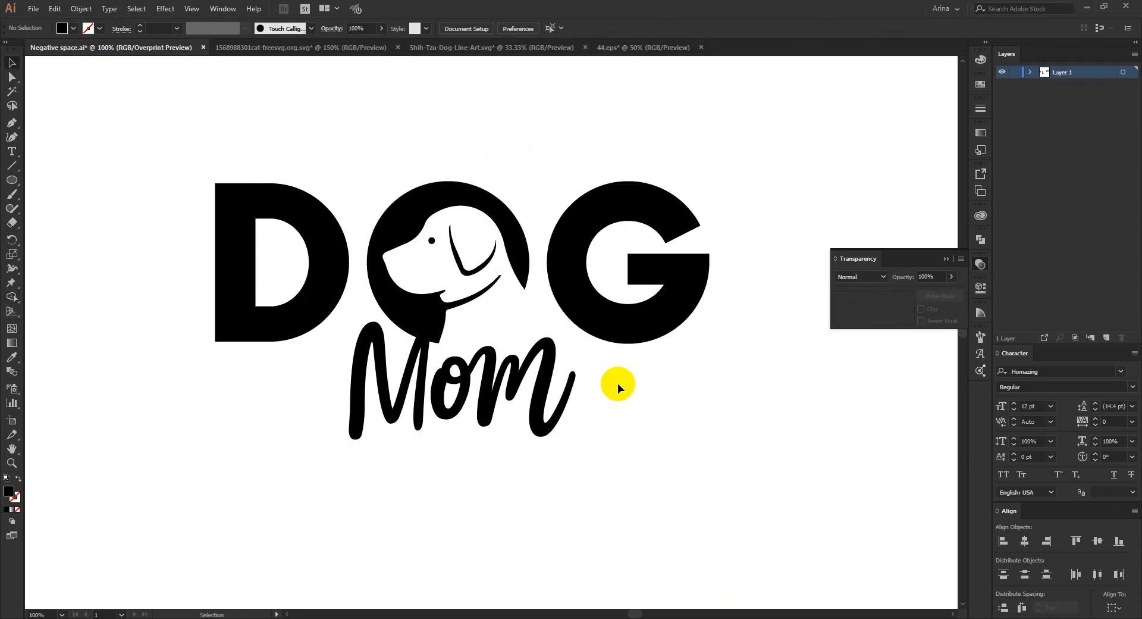
- Create a 10 px offset path around the Mom lettering with miter joins
{"action": "left_click", "coordinate": [518, 388]}
{"action": "left_click", "coordinate": [81, 8]}
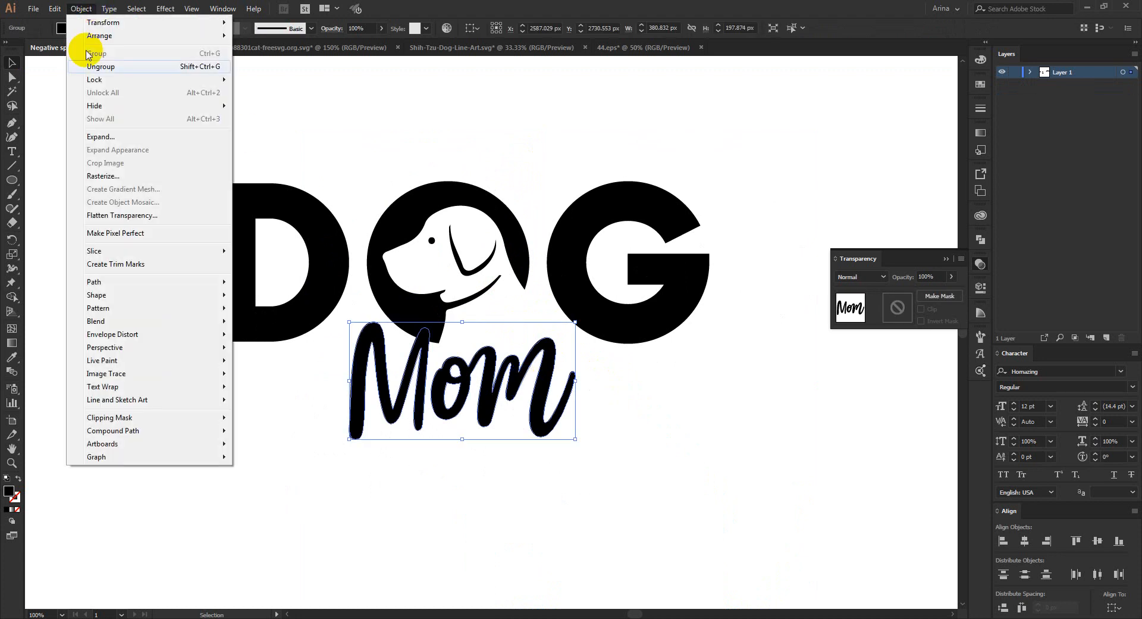
{"action": "mouse_move", "coordinate": [95, 282]}
{"action": "left_click", "coordinate": [271, 326]}
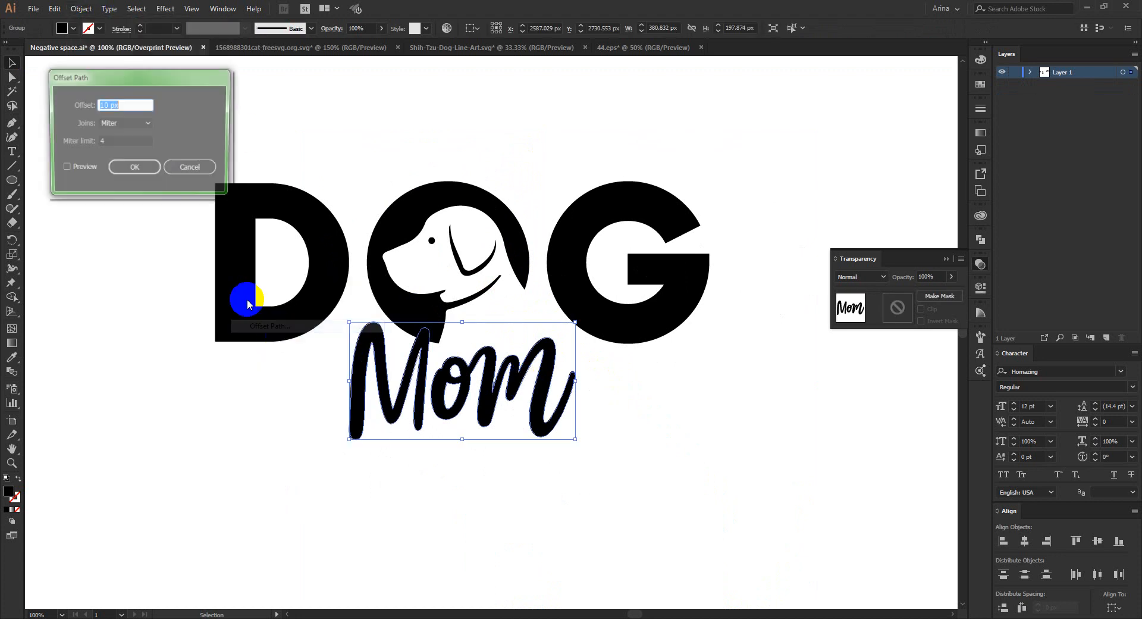
{"action": "left_click", "coordinate": [64, 168]}
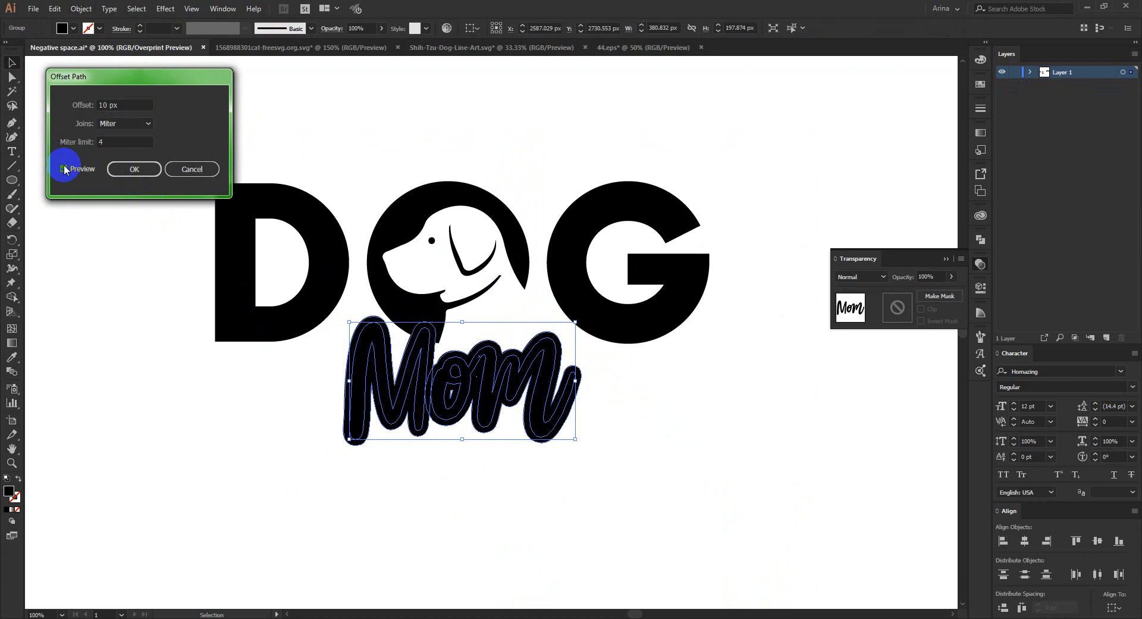
{"action": "left_click", "coordinate": [134, 171]}
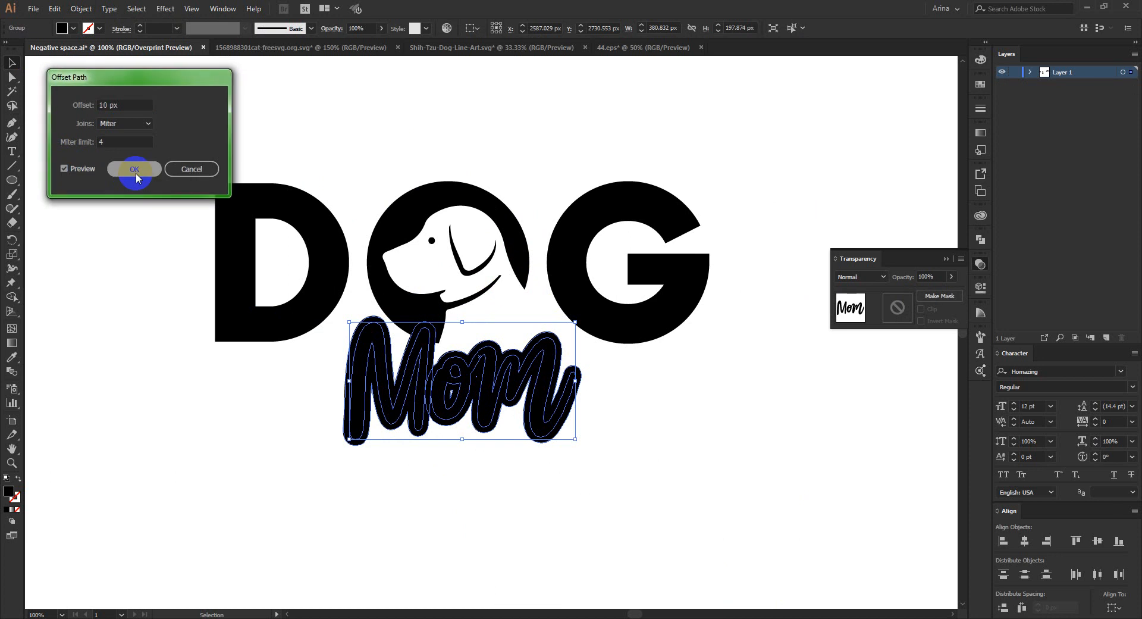
- Add an opacity mask without clipping to the DOG lettering and paste the Mom offset shape into it in place
{"action": "left_click", "coordinate": [514, 259]}
{"action": "left_click", "coordinate": [896, 310]}
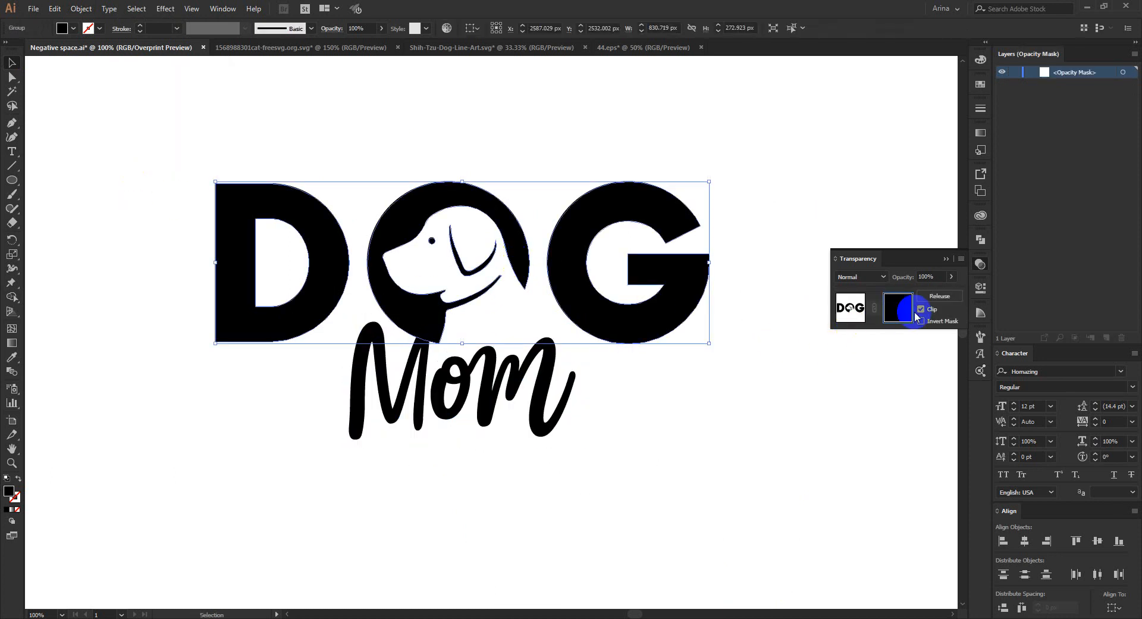
{"action": "left_click", "coordinate": [922, 310]}
{"action": "key", "text": "ctrl+f"}
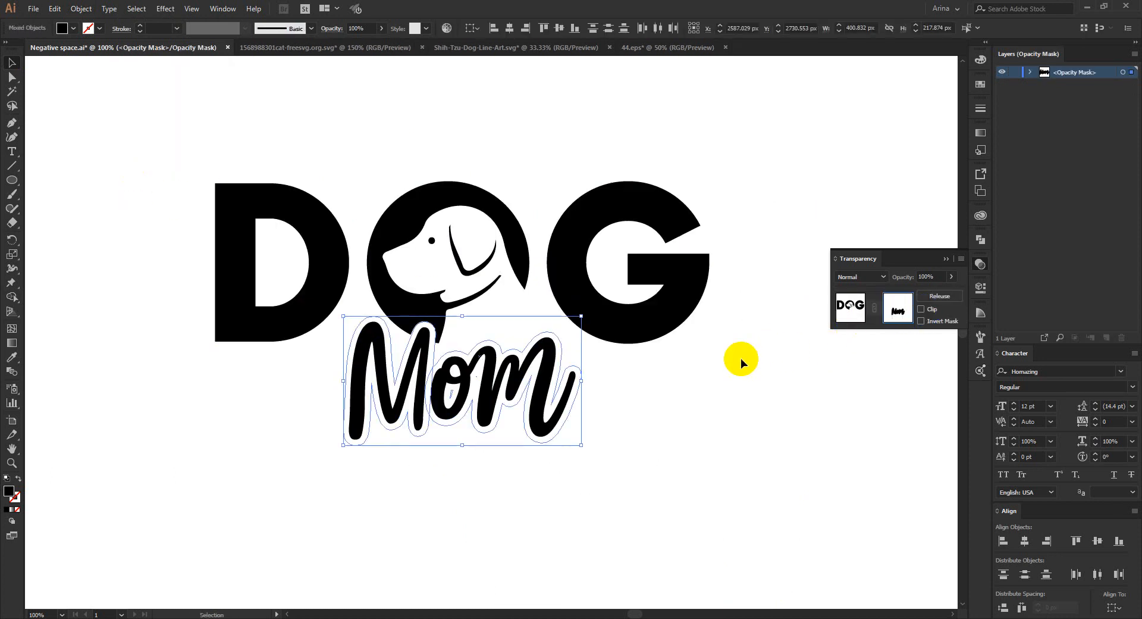
{"action": "left_click", "coordinate": [851, 314]}
{"action": "left_click", "coordinate": [730, 393]}
- Leave opacity mask editing, select the whole DOG Mom design and fill it with red
{"action": "scroll", "coordinate": [451, 326], "scroll_direction": "down", "scroll_amount": 3}
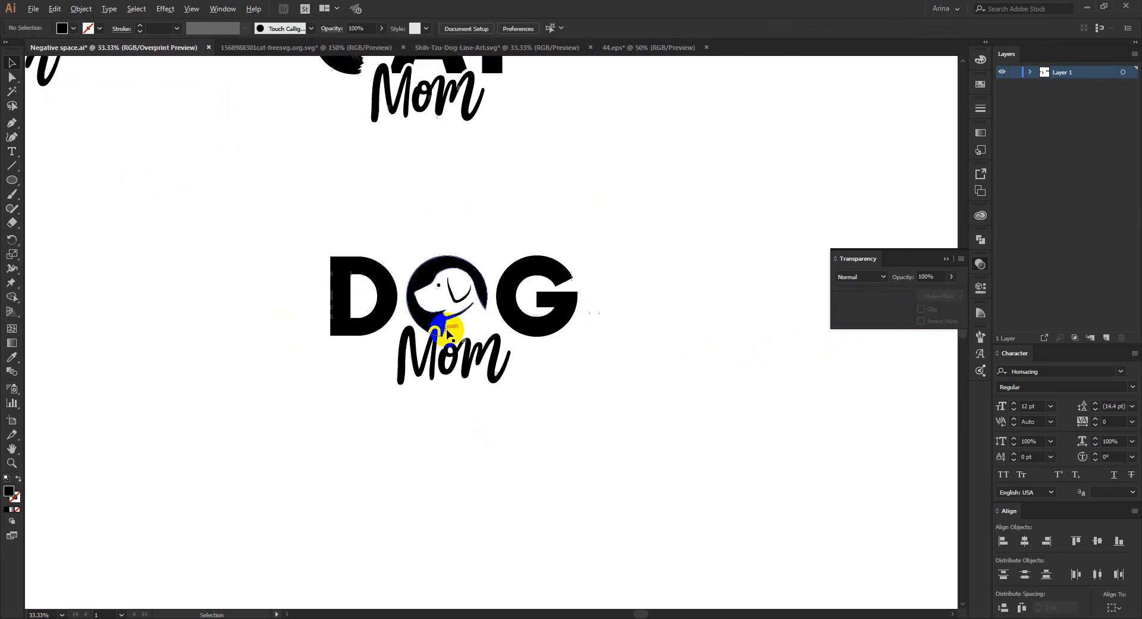
{"action": "left_click_drag", "start_coordinate": [321, 232], "coordinate": [623, 448]}
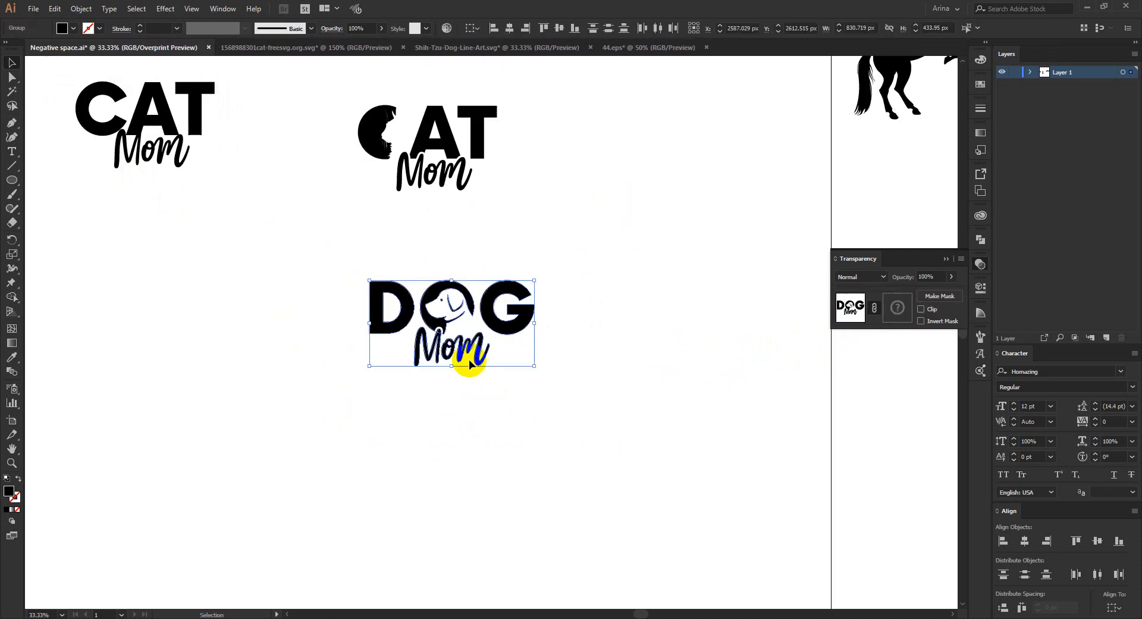
{"action": "scroll", "coordinate": [466, 357], "scroll_direction": "up", "scroll_amount": 1}
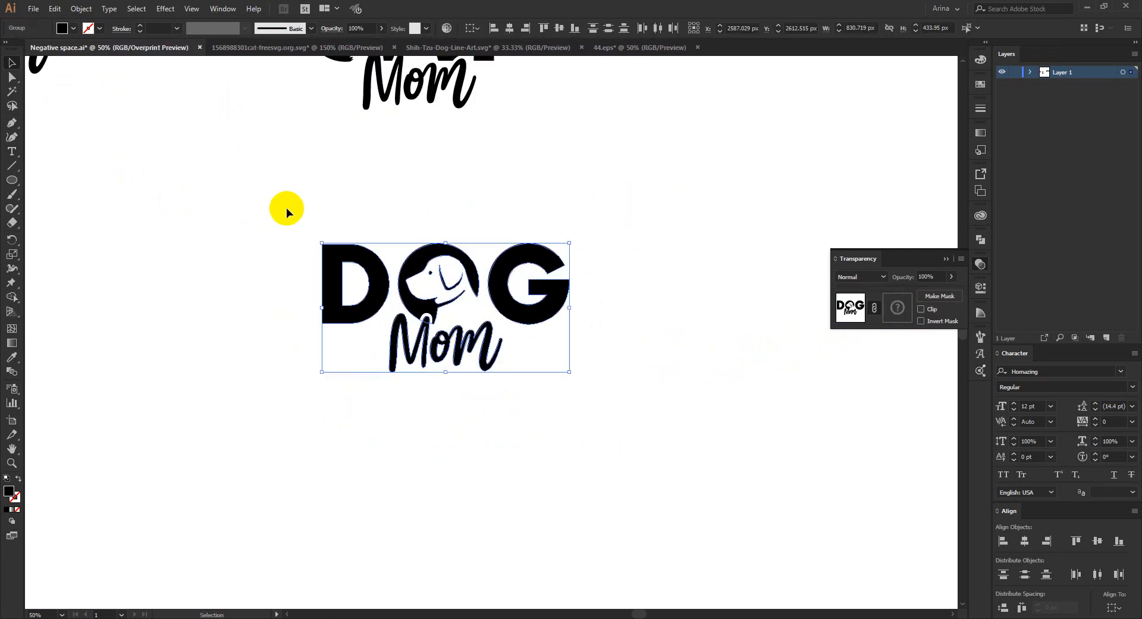
{"action": "left_click_drag", "start_coordinate": [276, 197], "coordinate": [616, 450]}
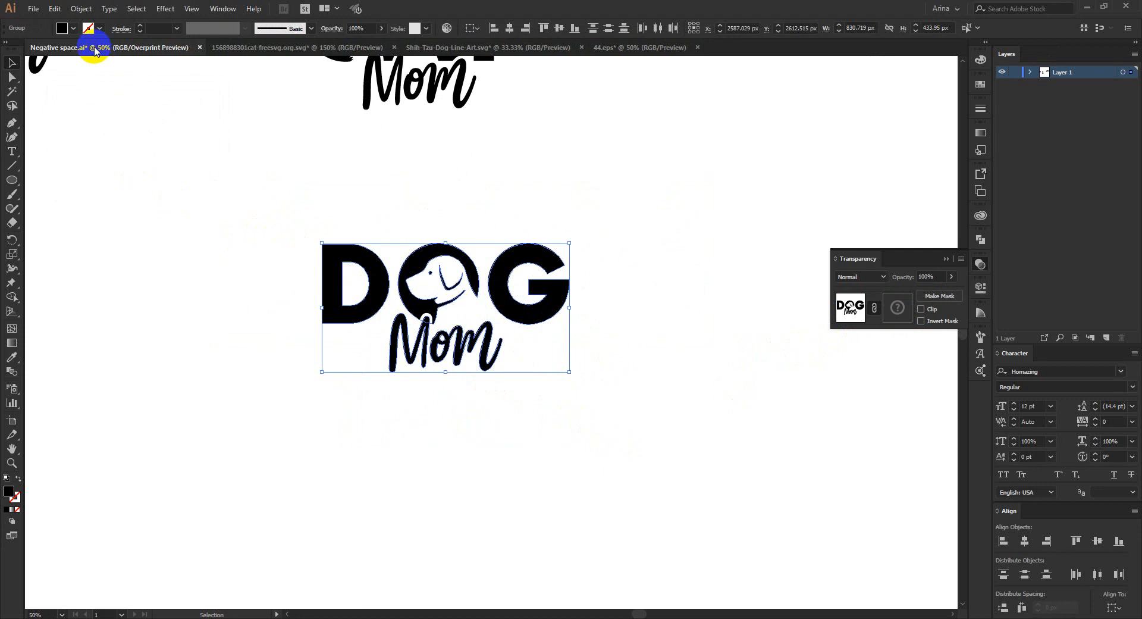
{"action": "left_click", "coordinate": [73, 29]}
{"action": "left_click", "coordinate": [90, 47]}
{"action": "left_click", "coordinate": [171, 248]}
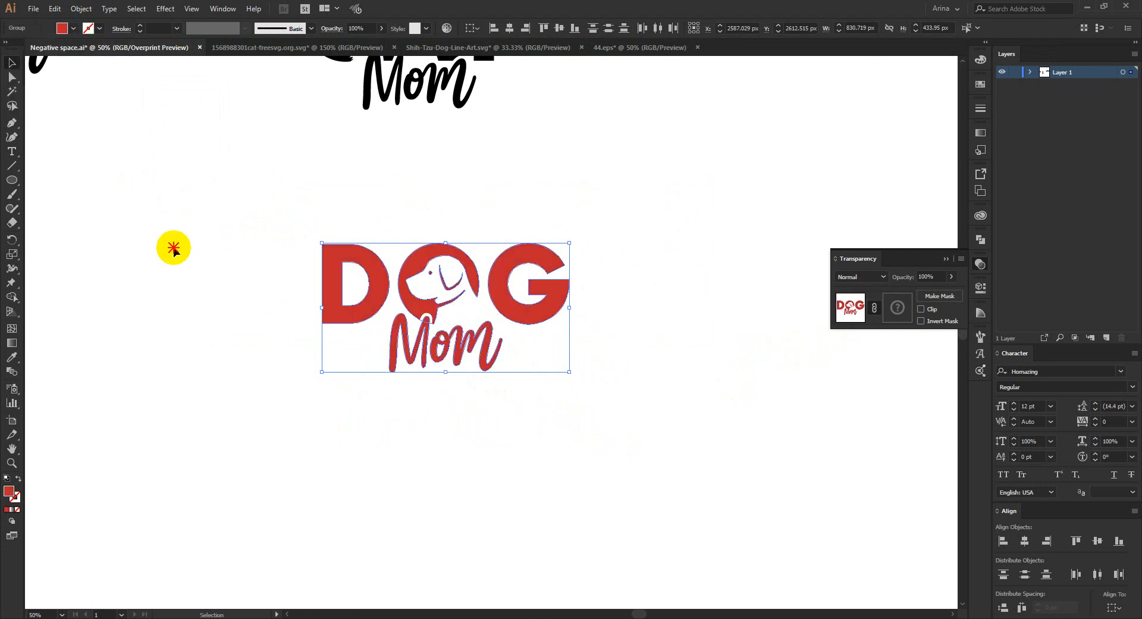
{"action": "left_click", "coordinate": [170, 247]}
{"action": "left_click_drag", "start_coordinate": [231, 219], "coordinate": [696, 483]}
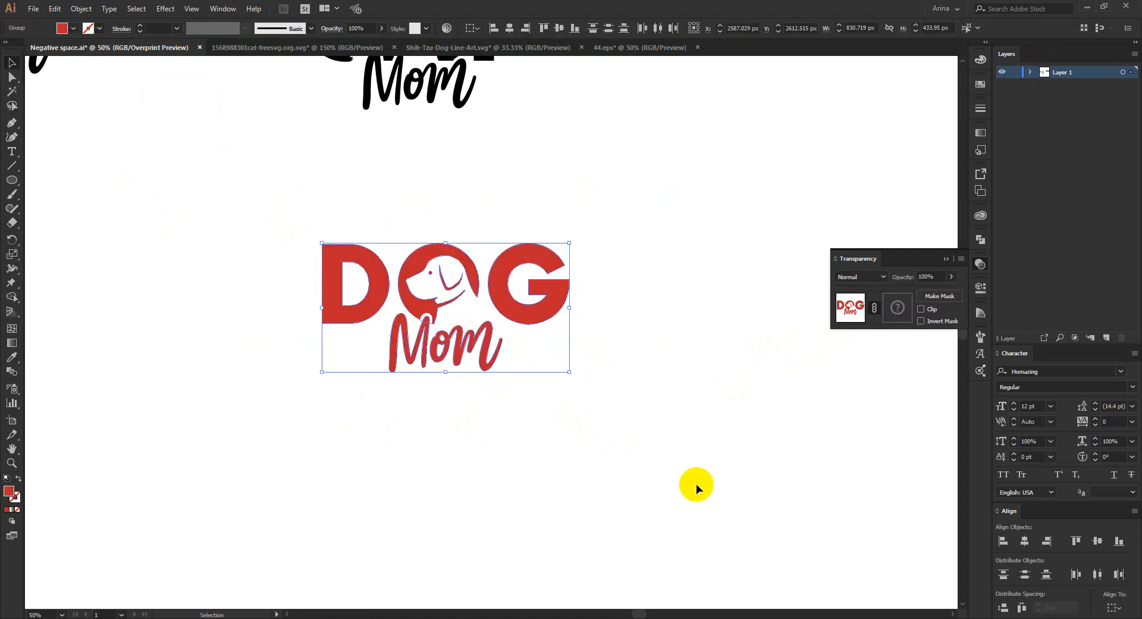
{"action": "left_click", "coordinate": [570, 410]}
- Move the rearing horse silhouette onto the artboard, above and beside the lettering designs
{"action": "scroll", "coordinate": [488, 380], "scroll_direction": "down", "scroll_amount": 1}
{"action": "scroll", "coordinate": [487, 380], "scroll_direction": "down", "scroll_amount": 1}
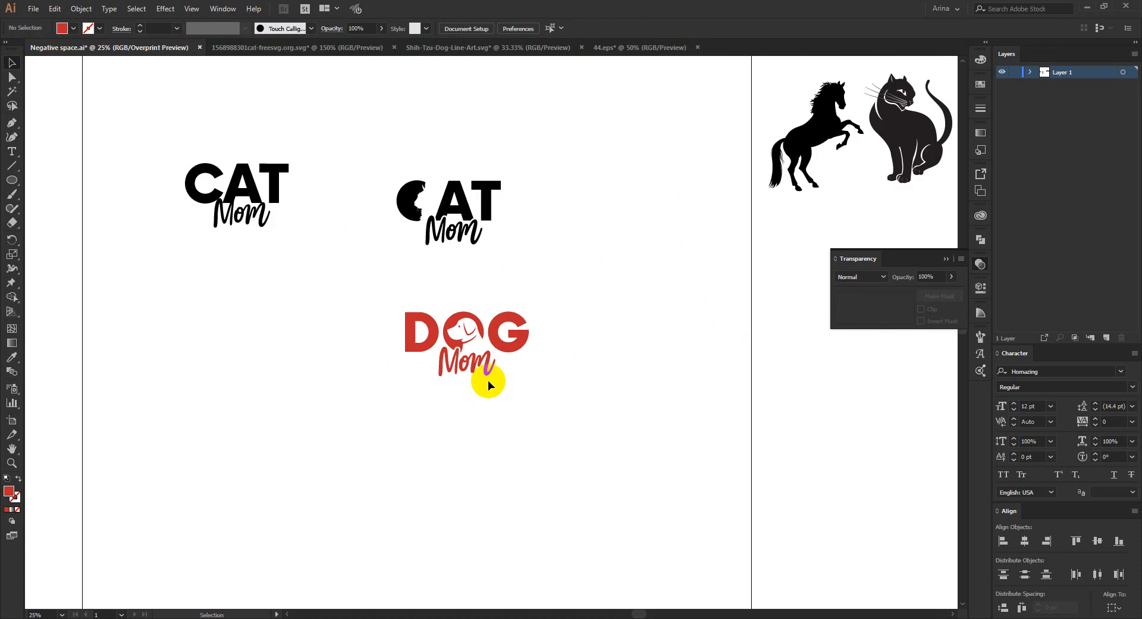
{"action": "scroll", "coordinate": [416, 380], "scroll_direction": "down", "scroll_amount": 1}
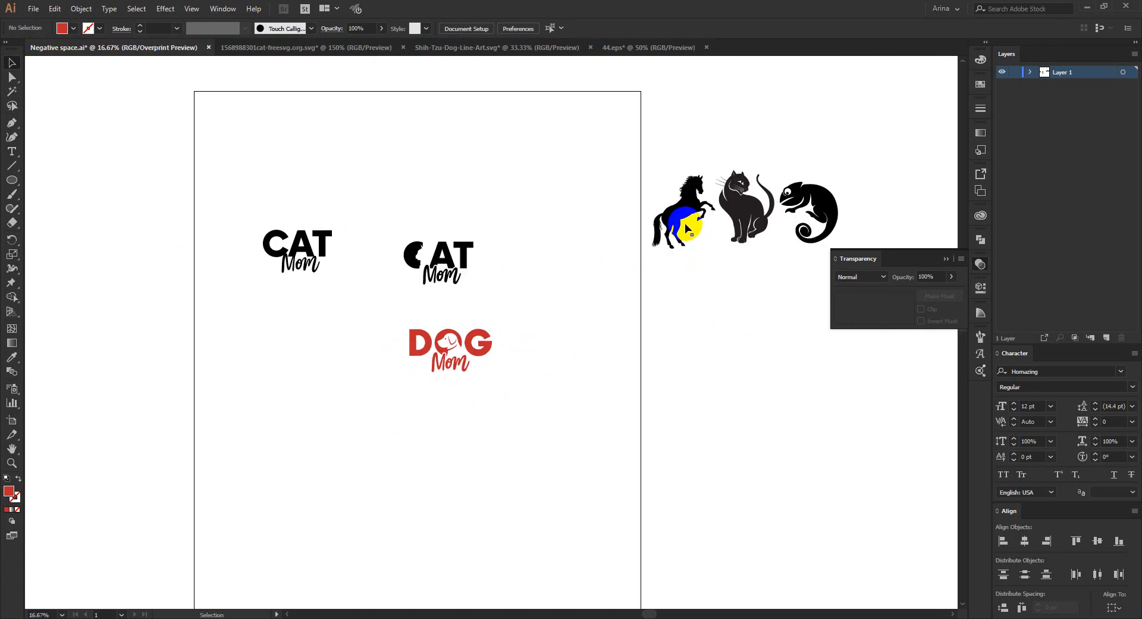
{"action": "left_click", "coordinate": [700, 203]}
{"action": "left_click_drag", "start_coordinate": [701, 203], "coordinate": [575, 188]}
{"action": "left_click", "coordinate": [589, 278]}
{"action": "left_click_drag", "start_coordinate": [528, 141], "coordinate": [626, 279]}
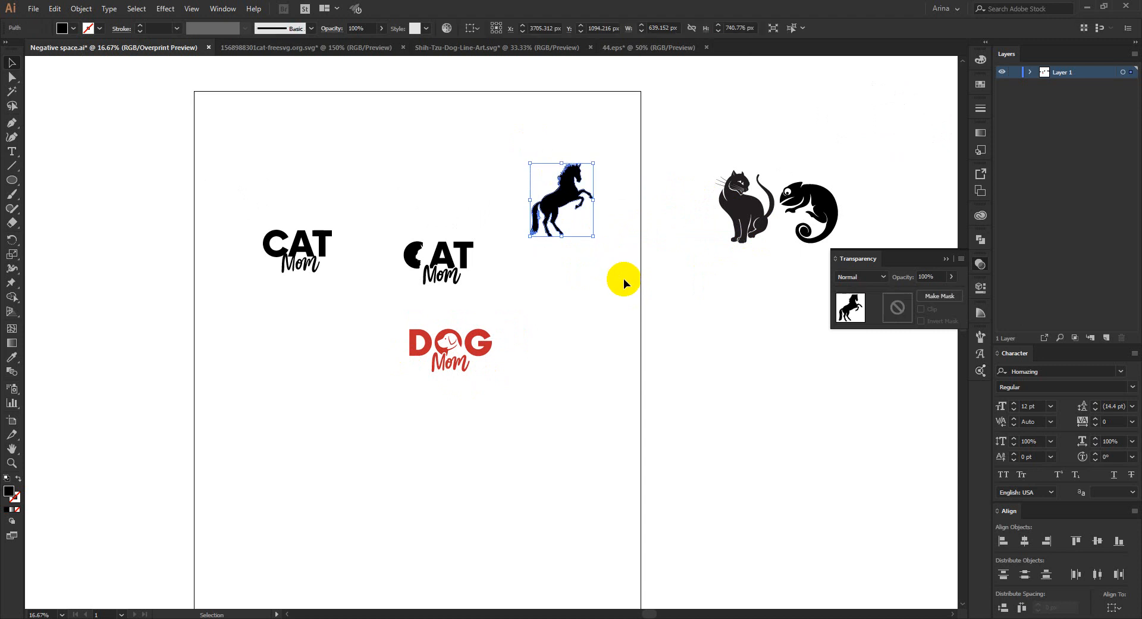
{"action": "left_click", "coordinate": [690, 266]}
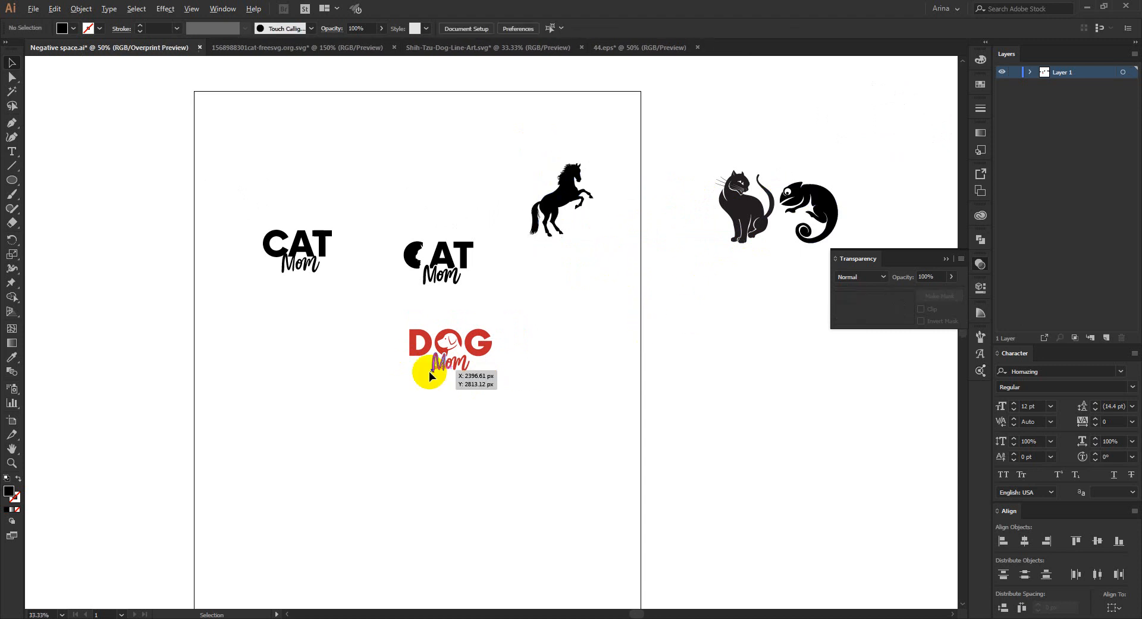
{"action": "scroll", "coordinate": [440, 363], "scroll_direction": "up", "scroll_amount": 3}
{"action": "scroll", "coordinate": [543, 247], "scroll_direction": "up", "scroll_amount": 2}
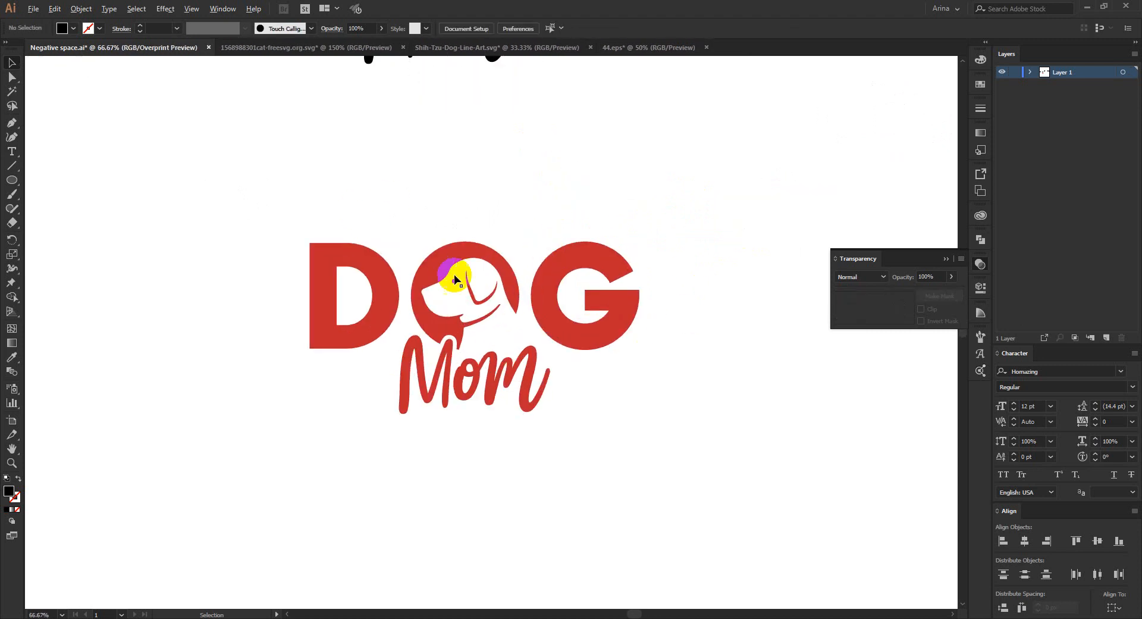
{"action": "left_click_drag", "start_coordinate": [165, 121], "coordinate": [770, 543]}
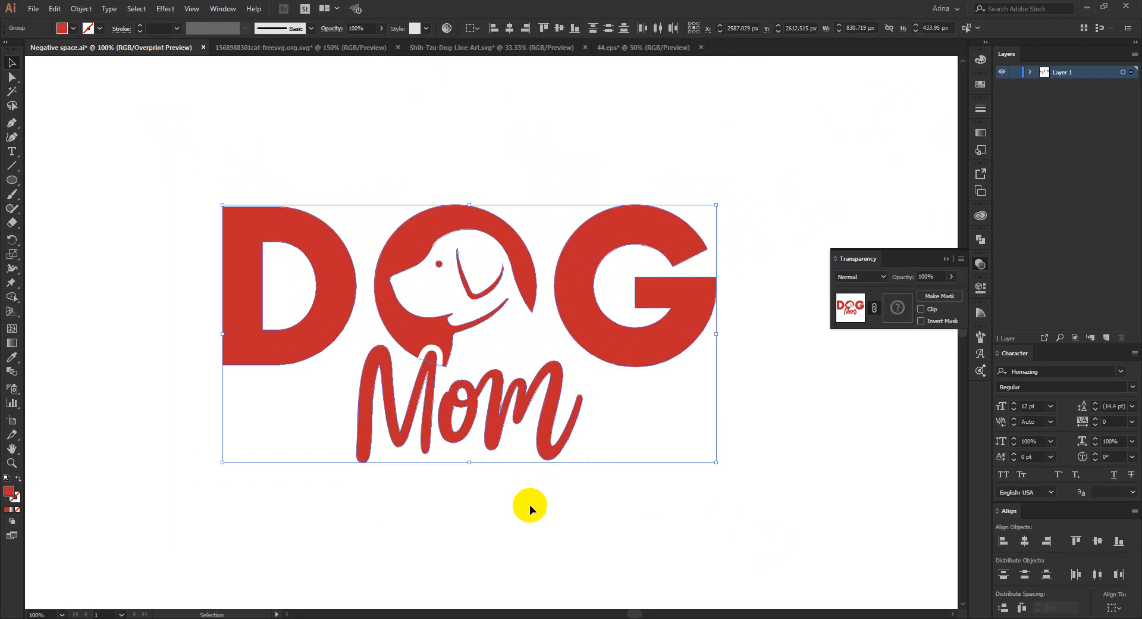
{"action": "left_click", "coordinate": [282, 138]}
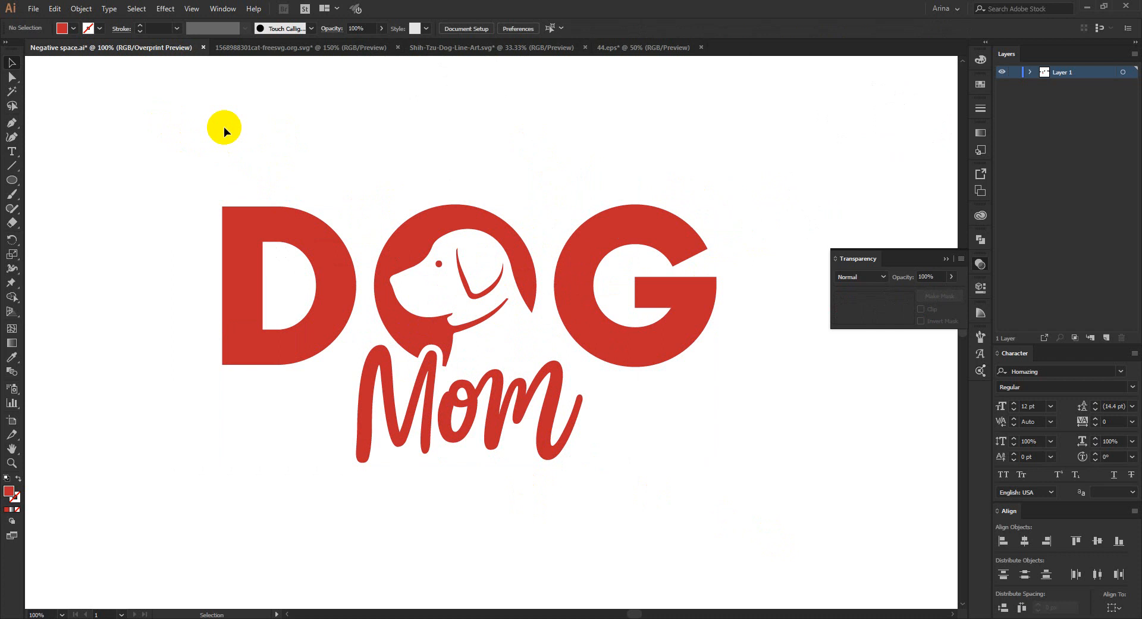
{"action": "left_click_drag", "start_coordinate": [191, 137], "coordinate": [537, 360]}
{"action": "left_click", "coordinate": [416, 137]}
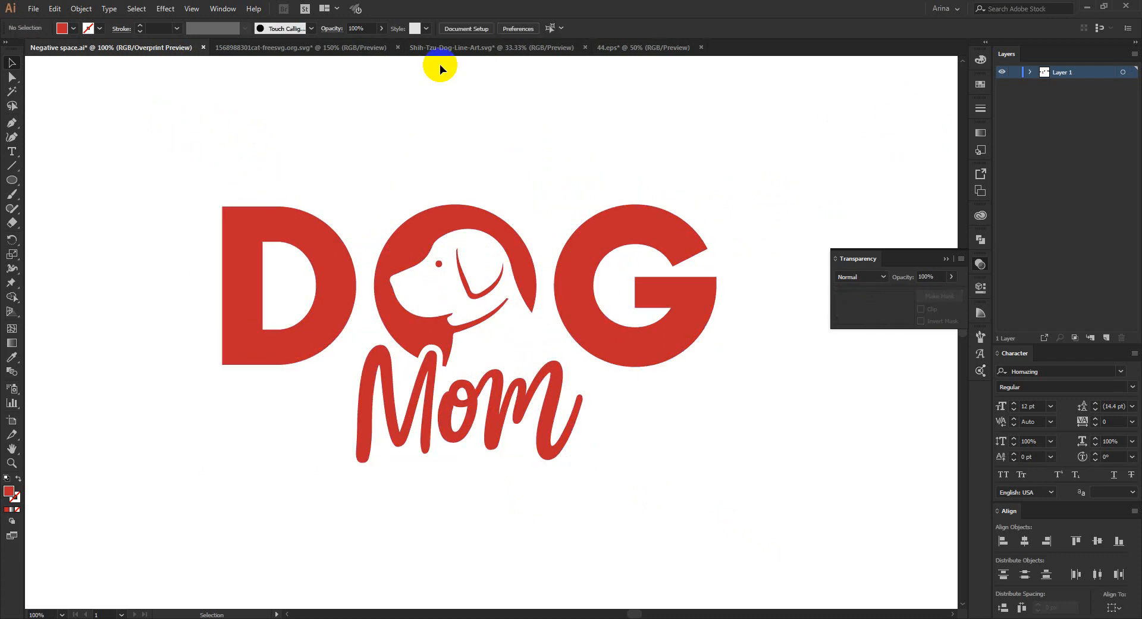
- Look through the Shih-Tzu line art and the dog silhouettes in 44.eps as candidate shapes for negative-space lettering
{"action": "left_click", "coordinate": [438, 47]}
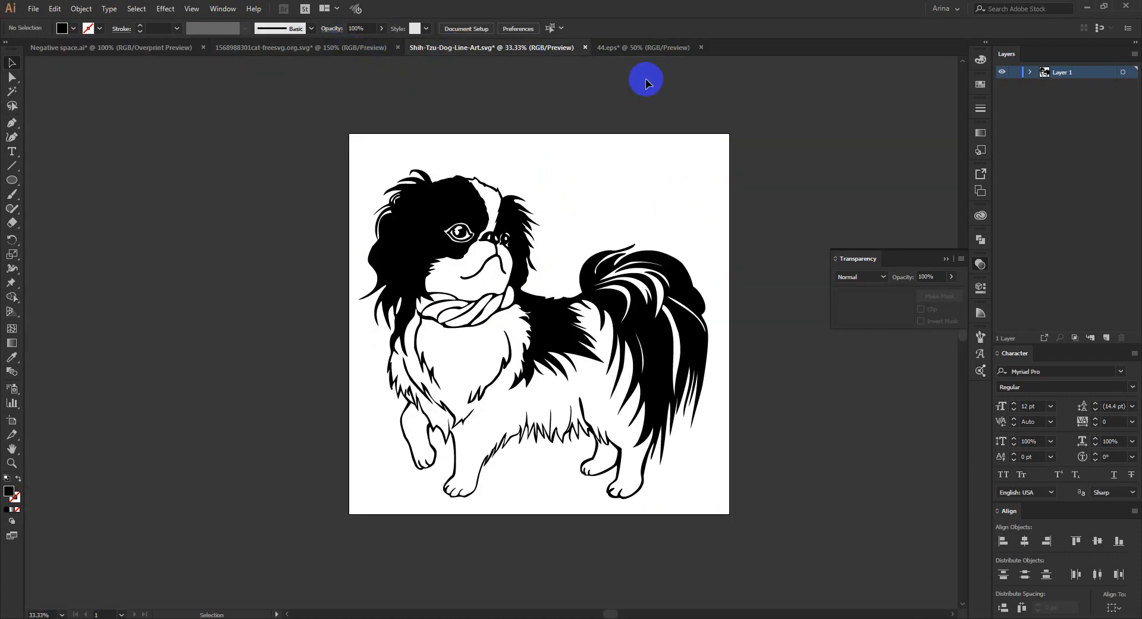
{"action": "left_click", "coordinate": [639, 47]}
{"action": "left_click", "coordinate": [159, 230]}
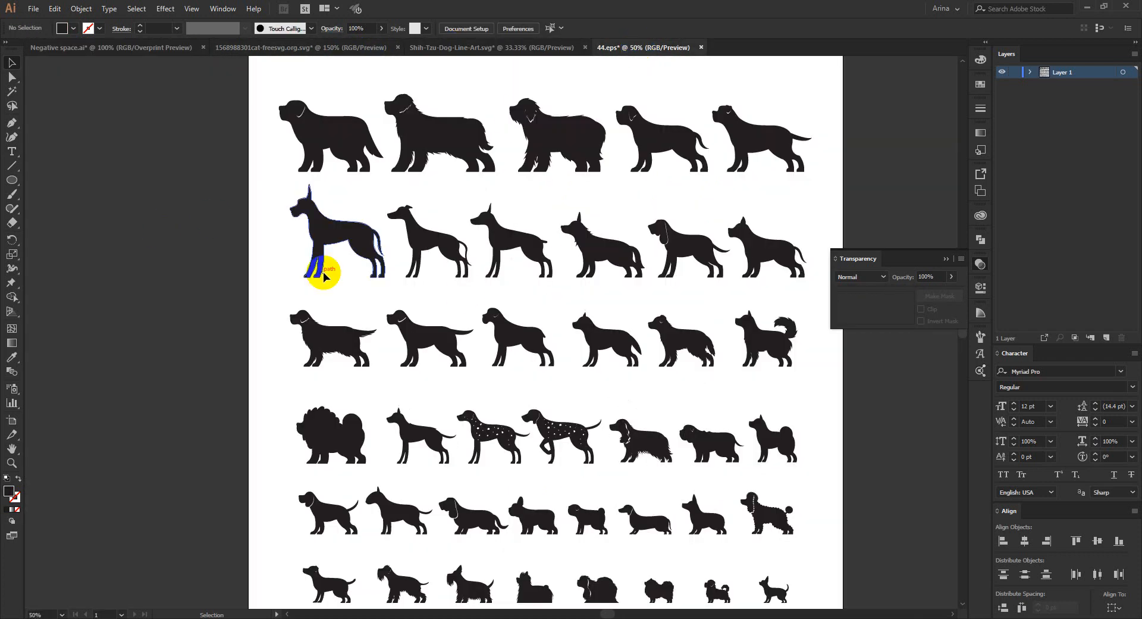
{"action": "scroll", "coordinate": [465, 291], "scroll_direction": "down", "scroll_amount": 1}
{"action": "scroll", "coordinate": [465, 291], "scroll_direction": "down", "scroll_amount": 1}
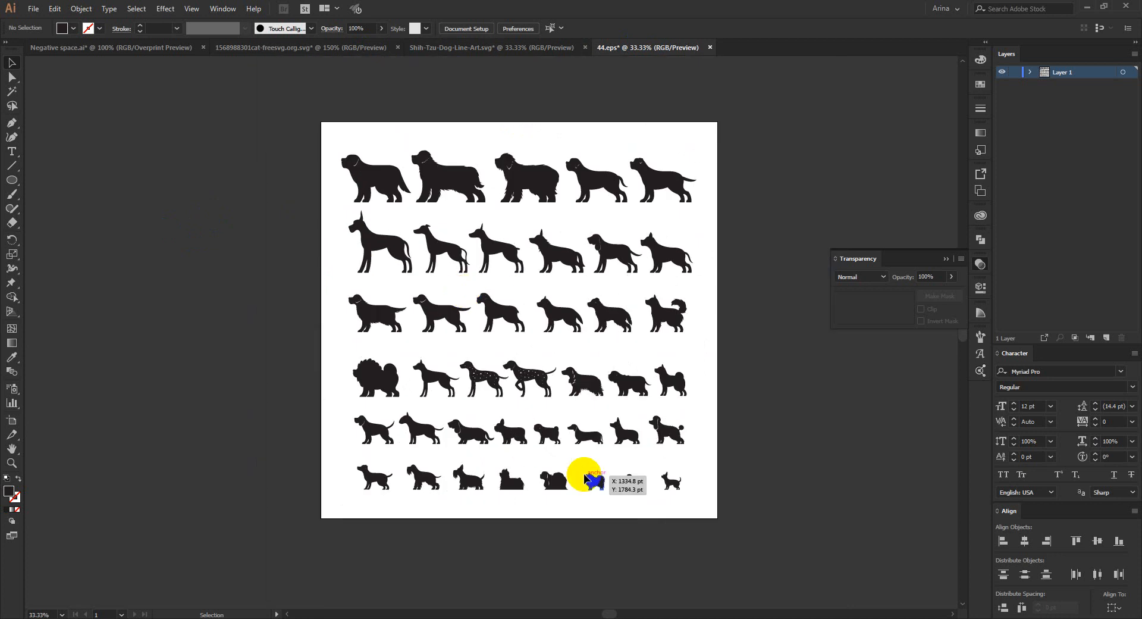
{"action": "scroll", "coordinate": [484, 417], "scroll_direction": "up", "scroll_amount": 1}
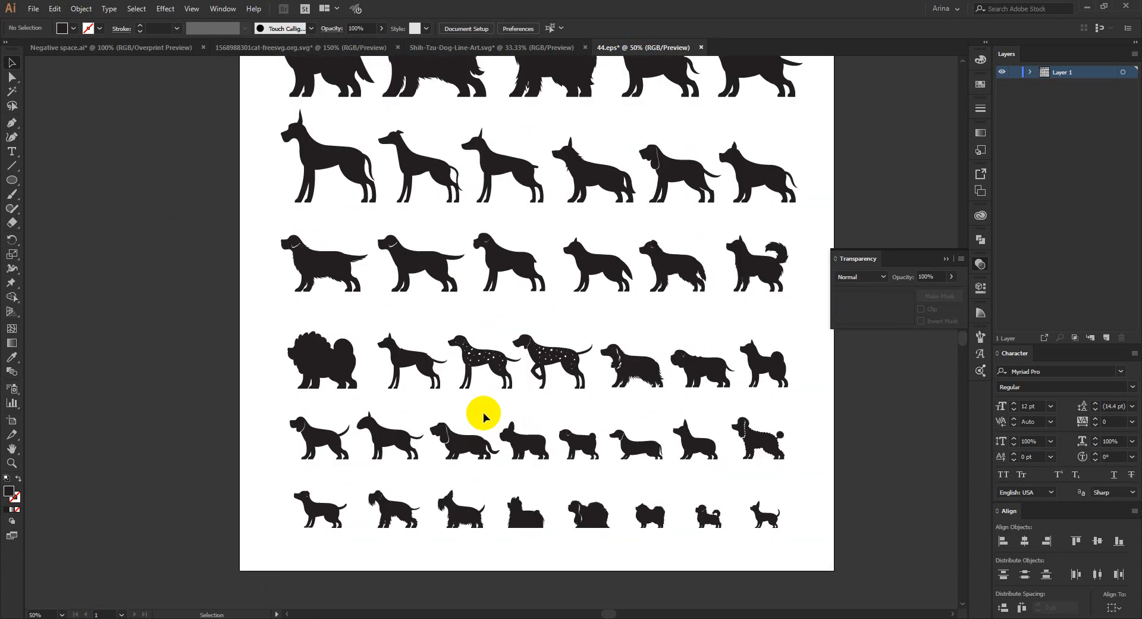
{"action": "scroll", "coordinate": [484, 416], "scroll_direction": "up", "scroll_amount": 2}
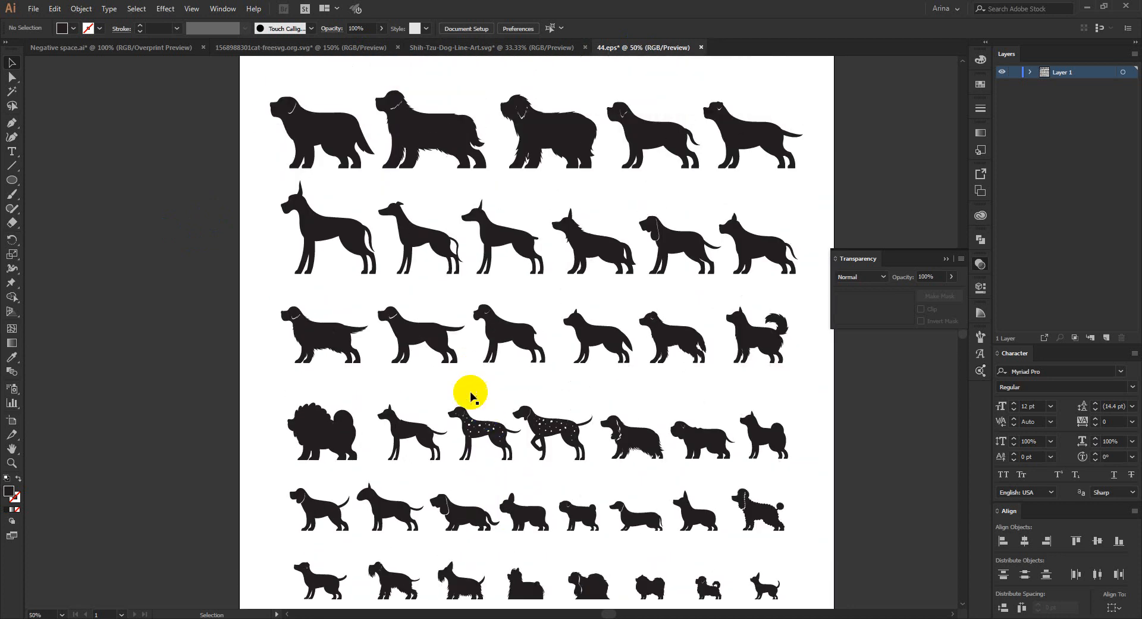
{"action": "scroll", "coordinate": [275, 114], "scroll_direction": "down", "scroll_amount": 1}
{"action": "left_click_drag", "start_coordinate": [234, 86], "coordinate": [684, 502]}
{"action": "left_click", "coordinate": [477, 357]}
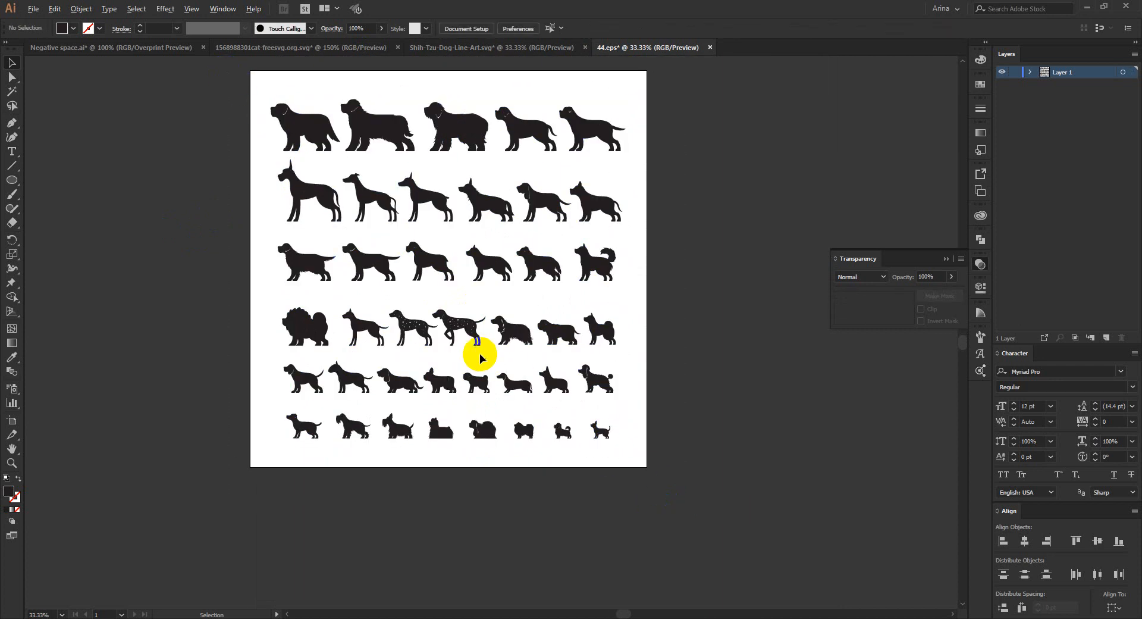
{"action": "scroll", "coordinate": [479, 357], "scroll_direction": "up", "scroll_amount": 1}
{"action": "scroll", "coordinate": [535, 349], "scroll_direction": "up", "scroll_amount": 2}
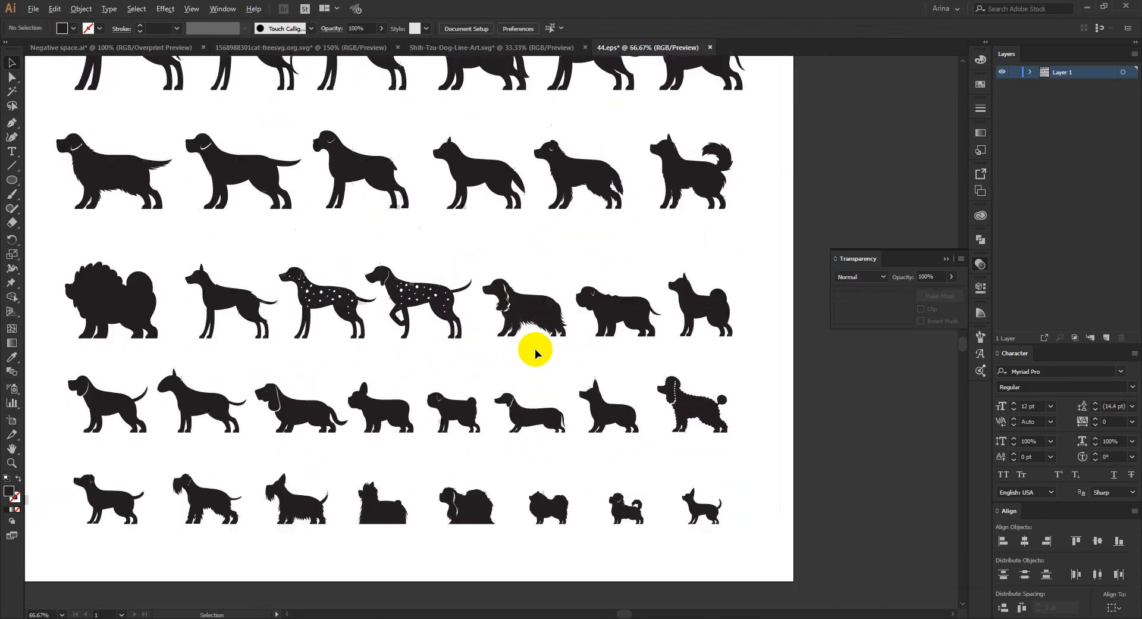
{"action": "left_click", "coordinate": [645, 289]}
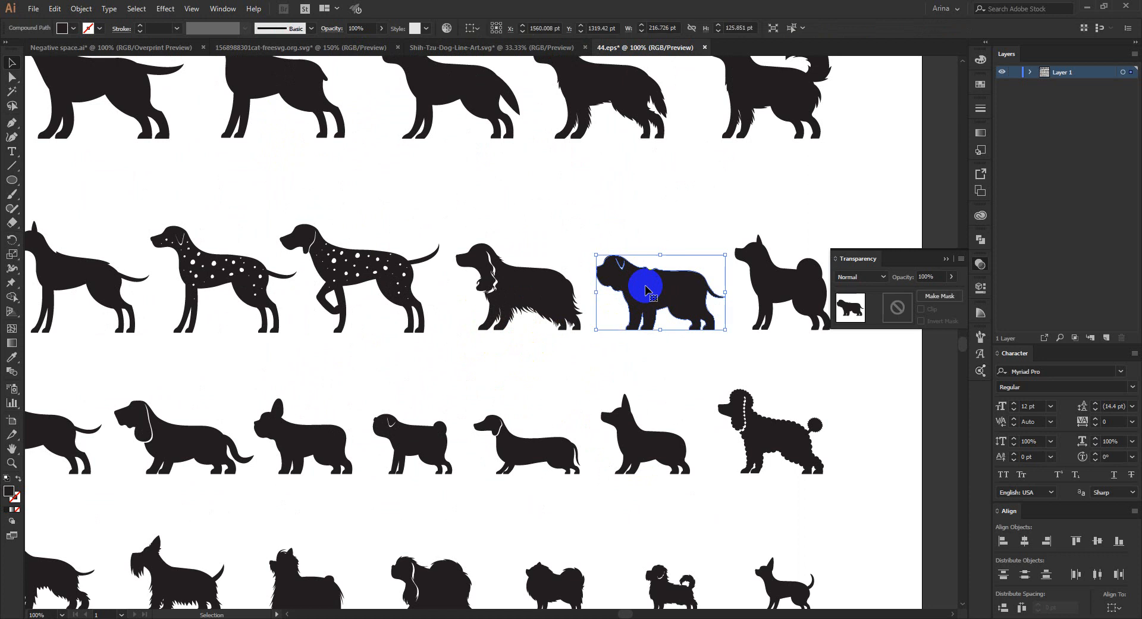
{"action": "left_click", "coordinate": [590, 352]}
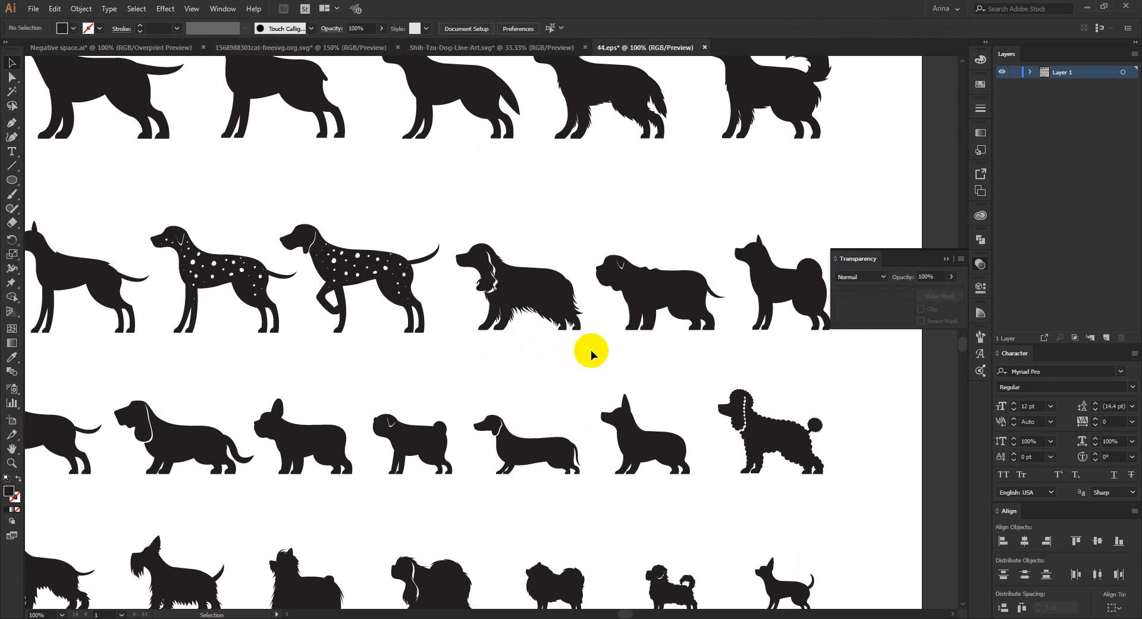
{"action": "scroll", "coordinate": [510, 220], "scroll_direction": "down", "scroll_amount": 2}
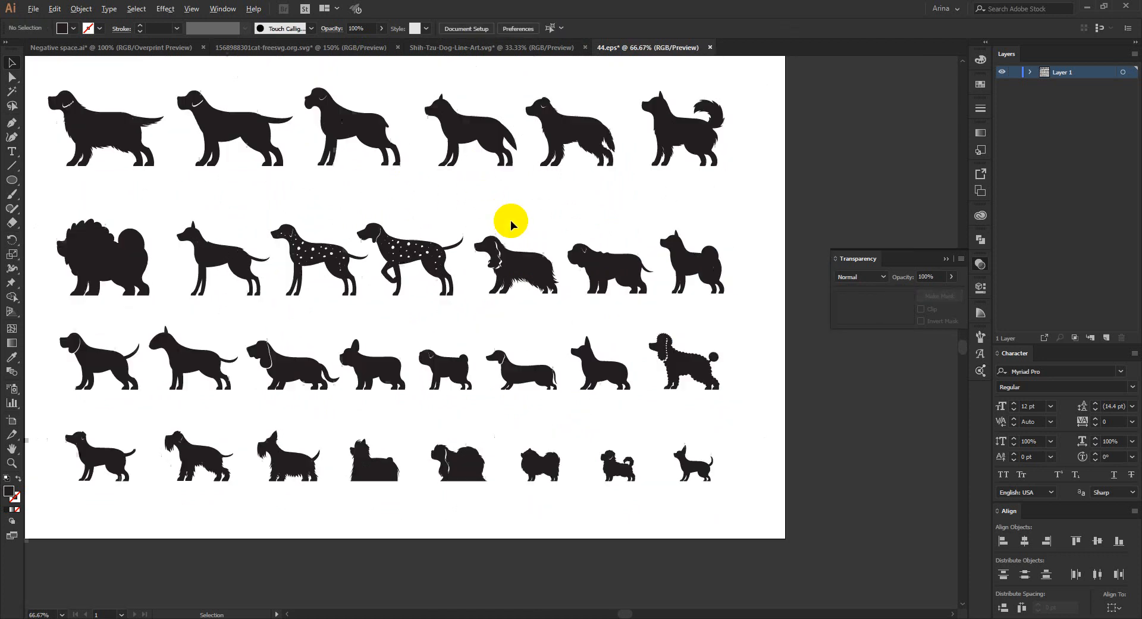
{"action": "scroll", "coordinate": [232, 175], "scroll_direction": "up", "scroll_amount": 3}
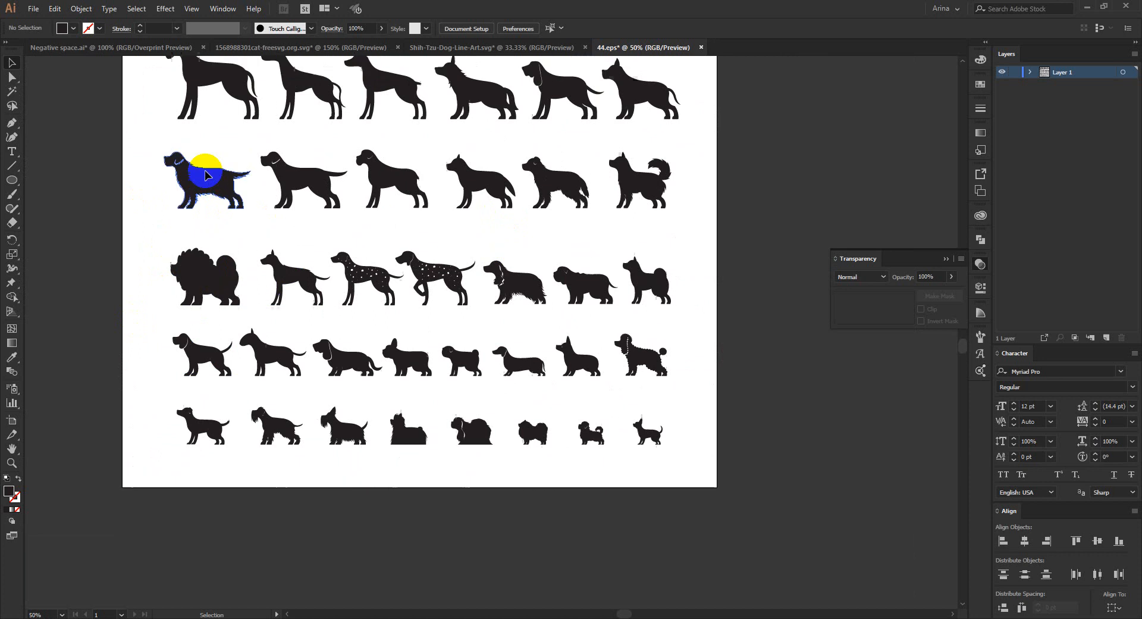
{"action": "scroll", "coordinate": [338, 194], "scroll_direction": "up", "scroll_amount": 4}
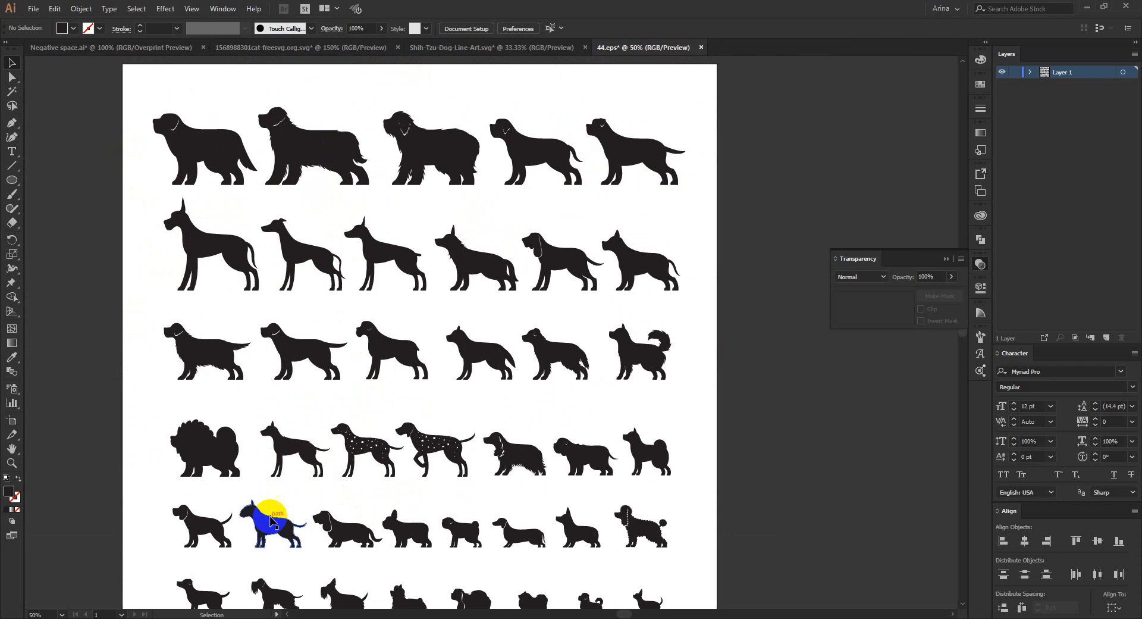
- Return to the Negative space document and place a copy of the editable CAT Mom text below the DOG Mom design
{"action": "left_click", "coordinate": [158, 47]}
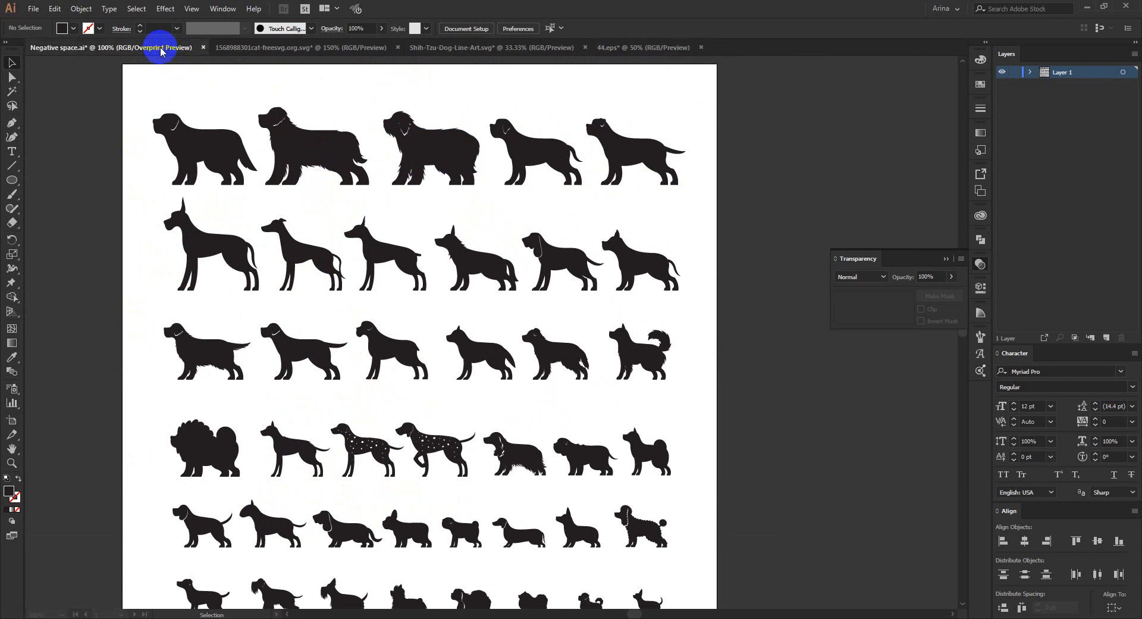
{"action": "scroll", "coordinate": [365, 281], "scroll_direction": "down", "scroll_amount": 2}
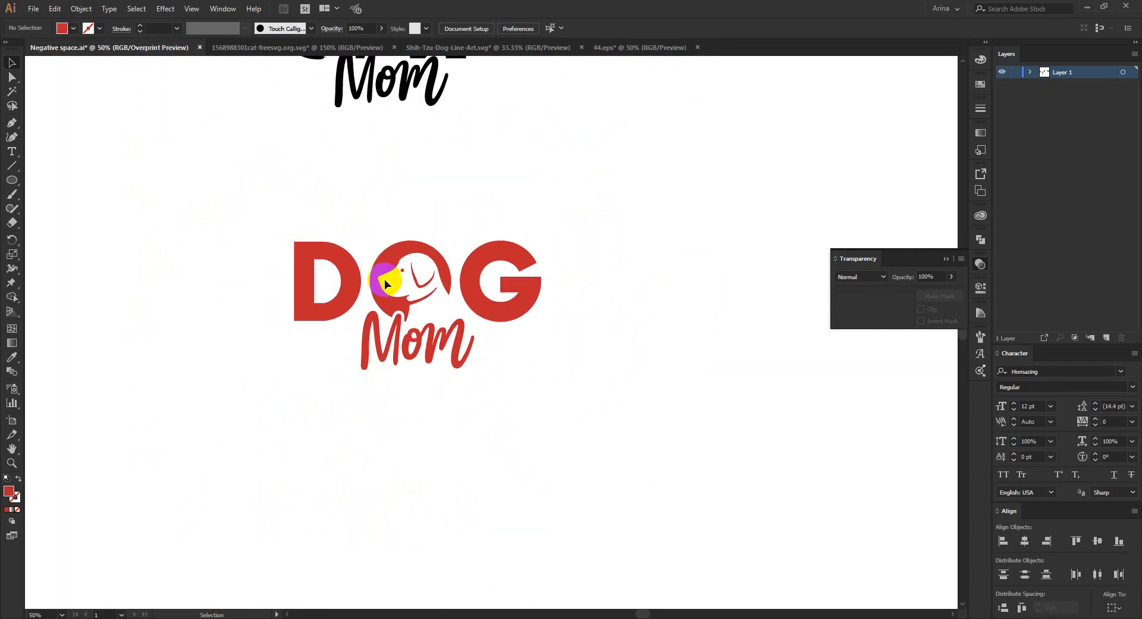
{"action": "scroll", "coordinate": [385, 279], "scroll_direction": "down", "scroll_amount": 1}
{"action": "scroll", "coordinate": [344, 248], "scroll_direction": "up", "scroll_amount": 1}
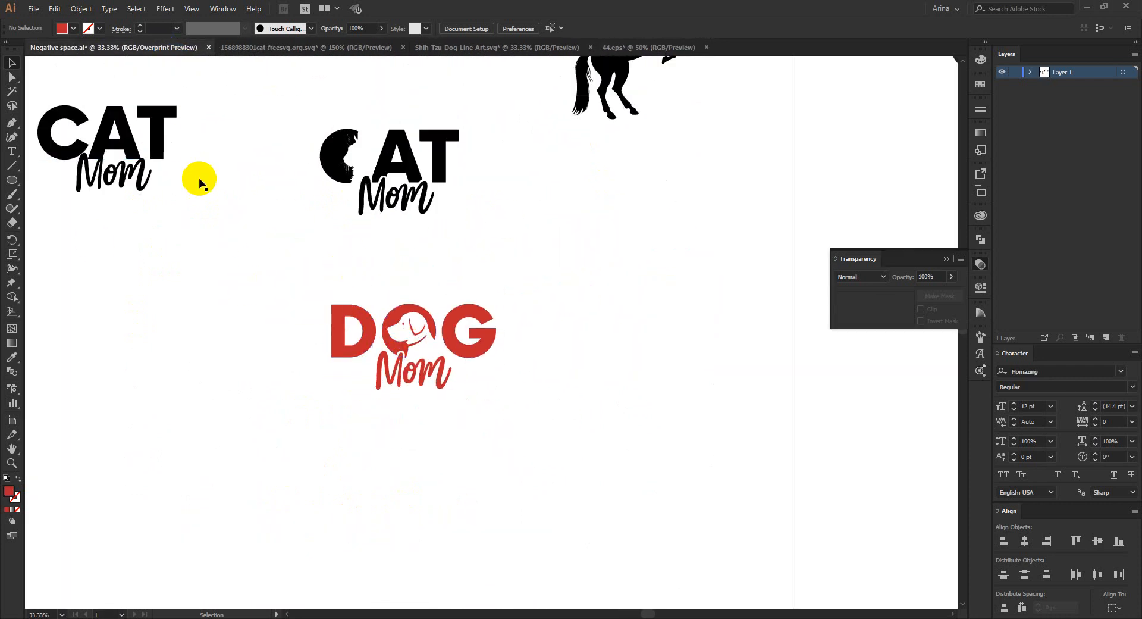
{"action": "left_click_drag", "start_coordinate": [79, 80], "coordinate": [528, 537]}
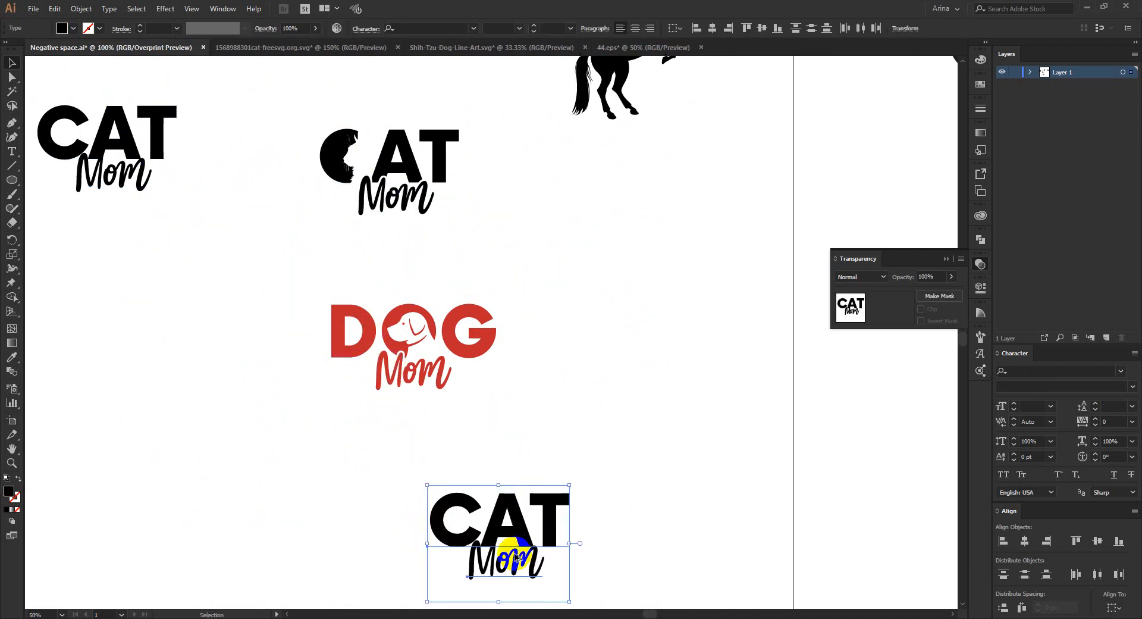
- Replace the word CAT with REPTILE in the copied CAT Mom lettering
{"action": "scroll", "coordinate": [508, 543], "scroll_direction": "up", "scroll_amount": 3}
{"action": "scroll", "coordinate": [420, 409], "scroll_direction": "down", "scroll_amount": 1}
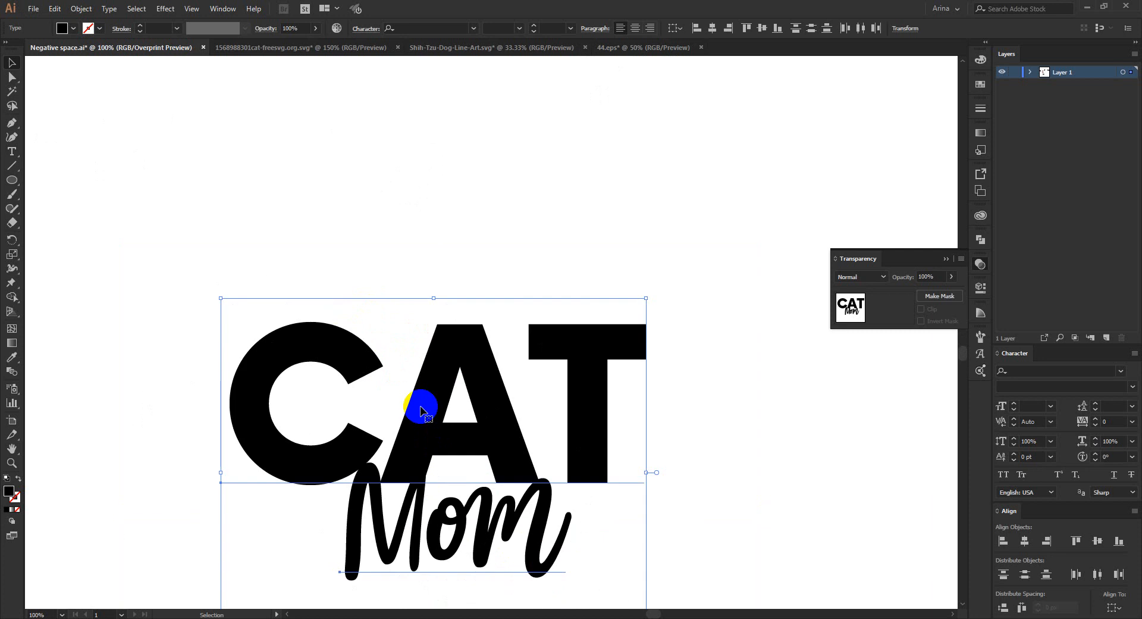
{"action": "scroll", "coordinate": [587, 409], "scroll_direction": "down", "scroll_amount": 7}
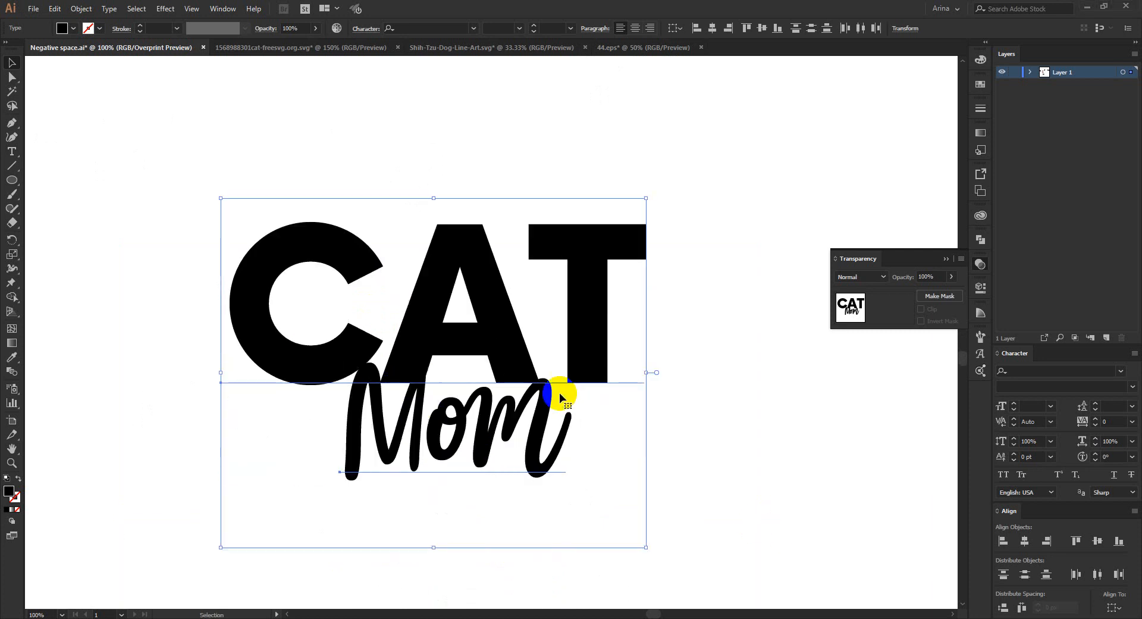
{"action": "left_click", "coordinate": [491, 186]}
{"action": "left_click", "coordinate": [471, 270]}
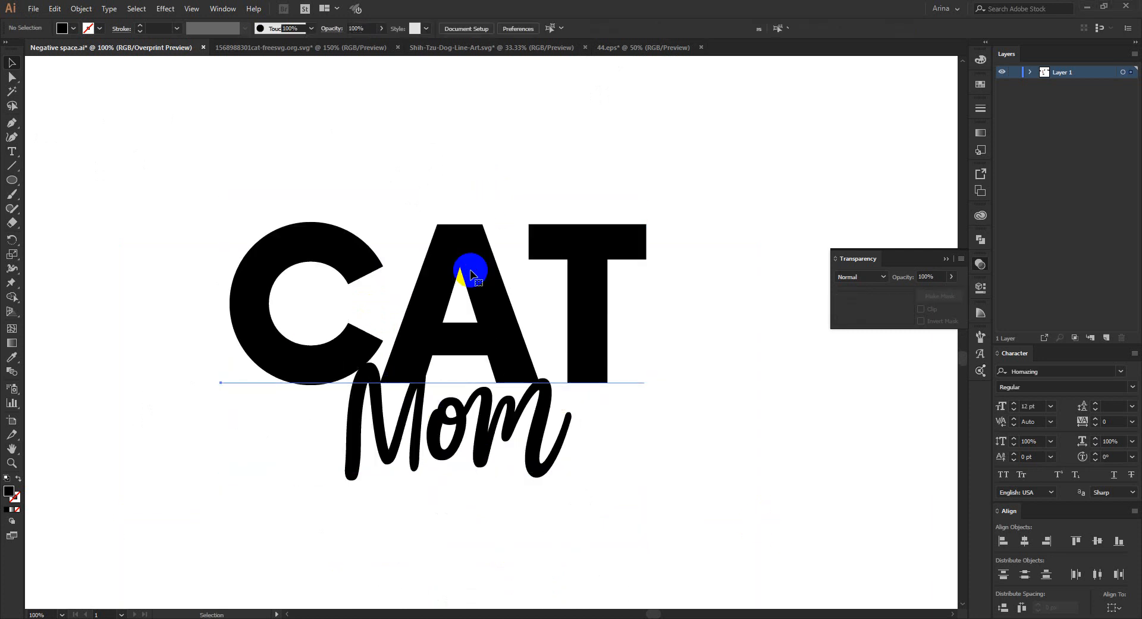
{"action": "double_click", "coordinate": [471, 270]}
{"action": "key", "text": "ctrl+a"}
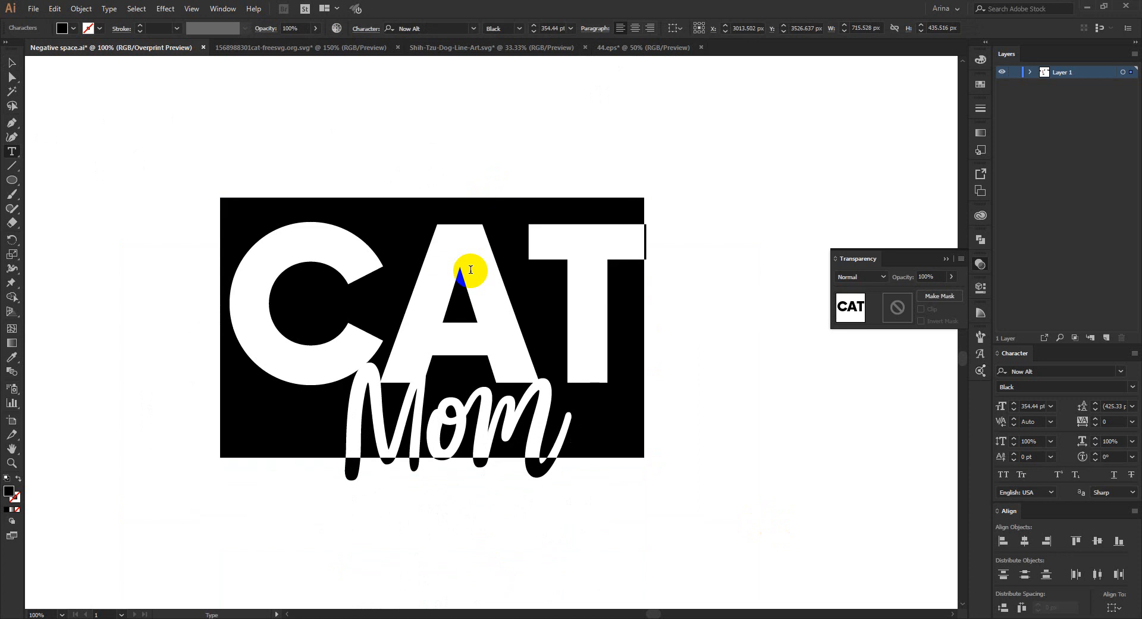
{"action": "type", "text": "REP"}
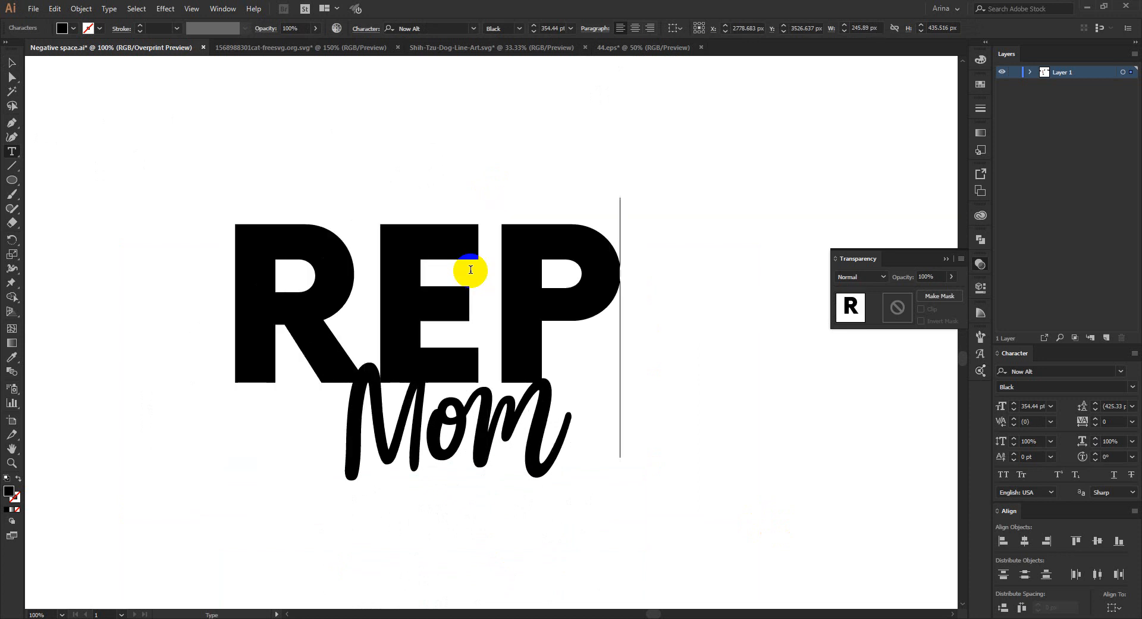
{"action": "type", "text": "TILES"}
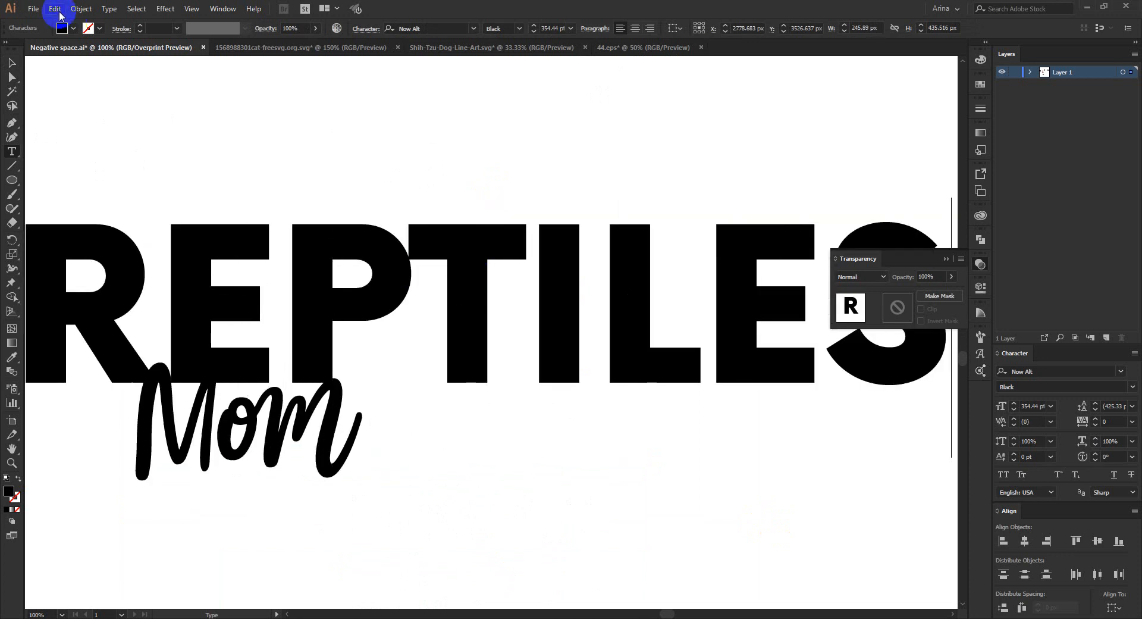
- Remove the final S so the lettering reads REPTILE, and raise the word clear of the Mom script
{"action": "left_click", "coordinate": [12, 64]}
{"action": "scroll", "coordinate": [549, 341], "scroll_direction": "down", "scroll_amount": 1}
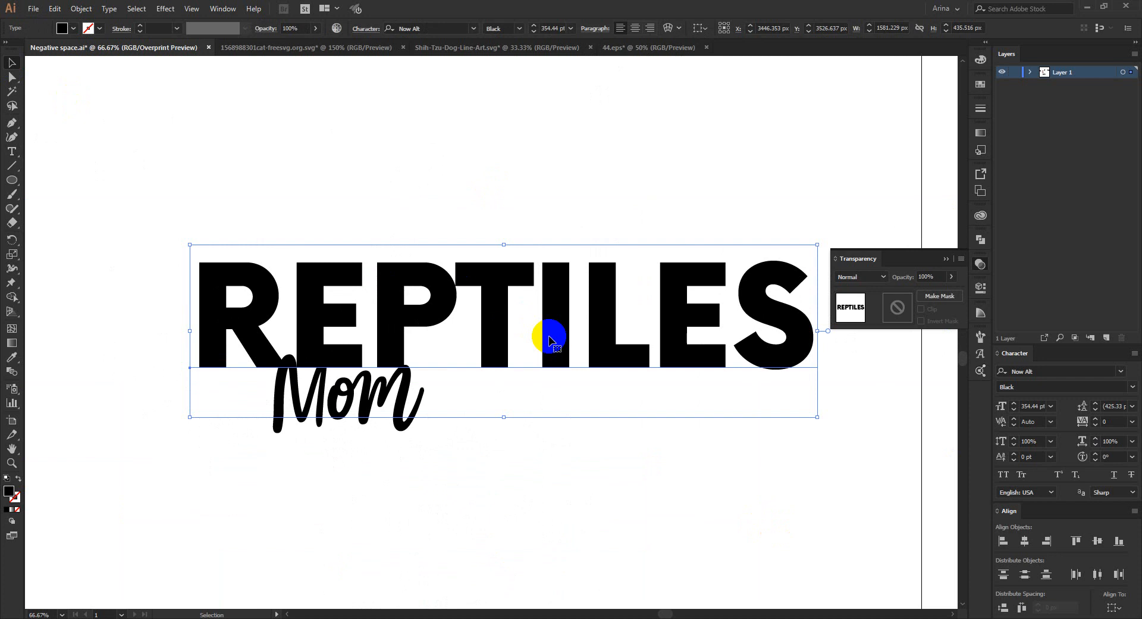
{"action": "double_click", "coordinate": [633, 353]}
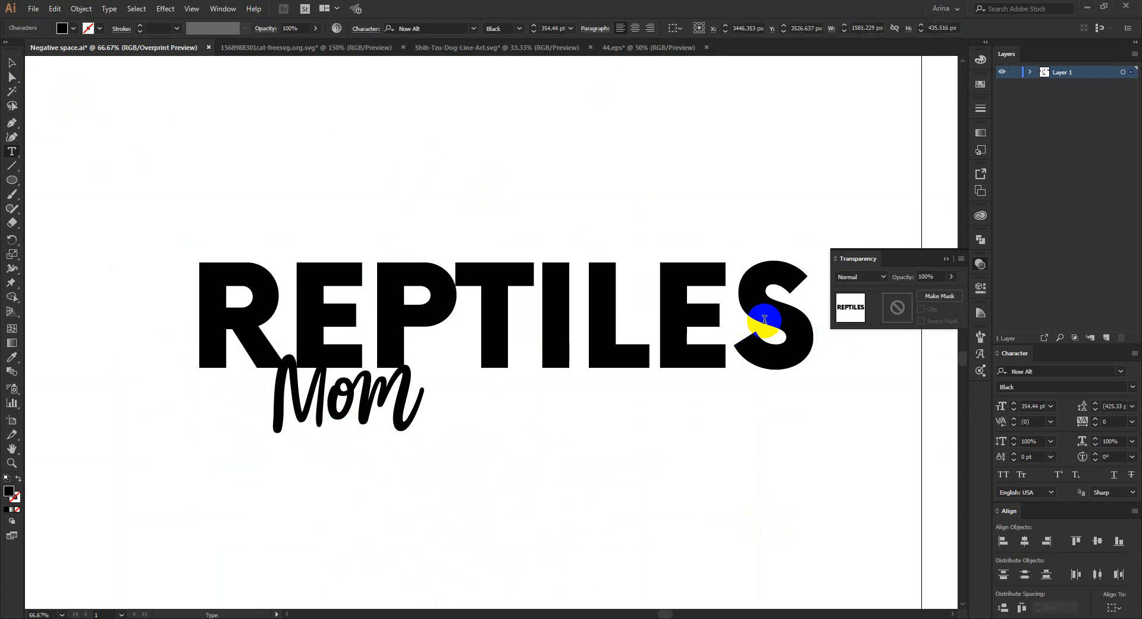
{"action": "key", "text": "Delete"}
{"action": "left_click", "coordinate": [12, 63]}
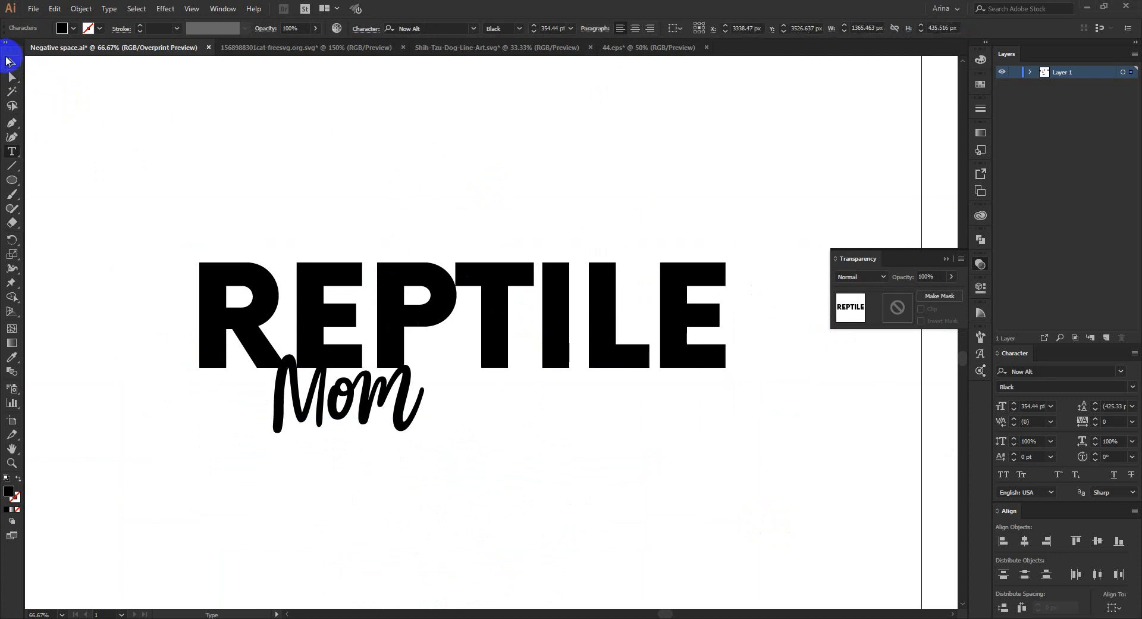
{"action": "left_click_drag", "start_coordinate": [420, 298], "coordinate": [415, 262]}
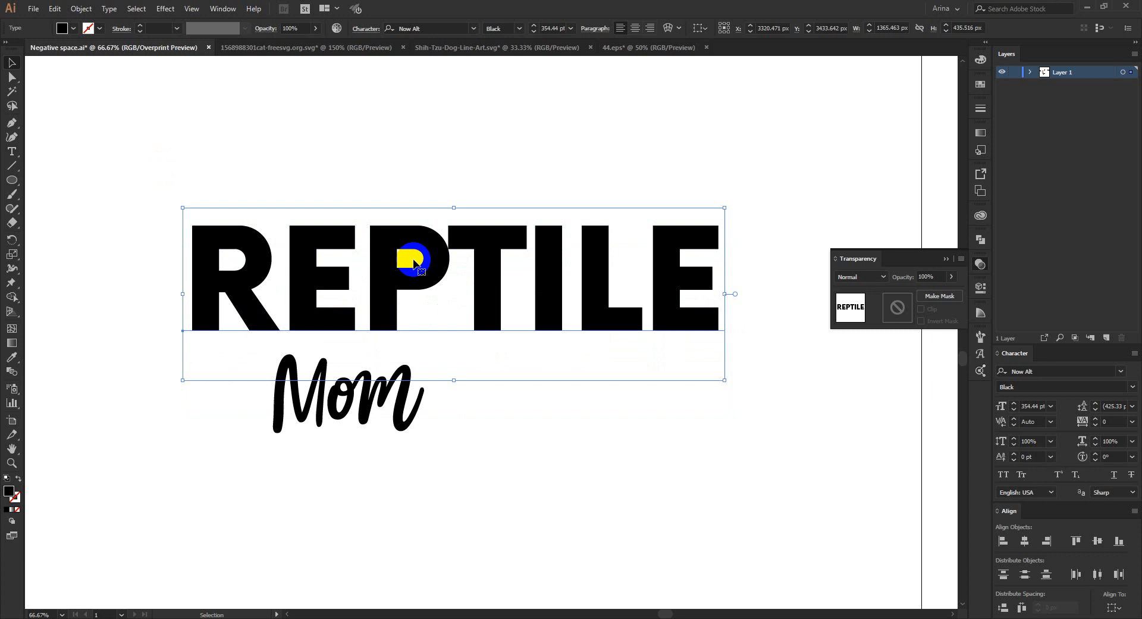
{"action": "scroll", "coordinate": [415, 262], "scroll_direction": "down", "scroll_amount": 1, "text": "alt"}
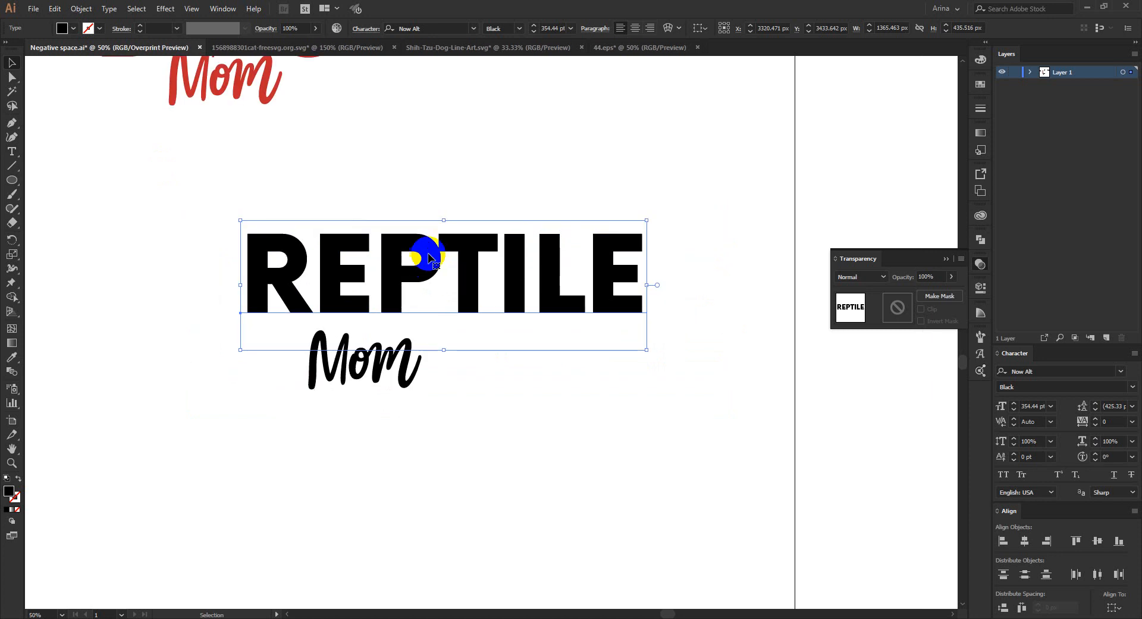
- Place a copy of the REPTILE text below the Mom script and change its wording to RABBIT
{"action": "scroll", "coordinate": [446, 232], "scroll_direction": "down", "scroll_amount": 2}
{"action": "left_click_drag", "start_coordinate": [466, 211], "coordinate": [470, 431], "text": "alt"}
{"action": "double_click", "coordinate": [470, 430]}
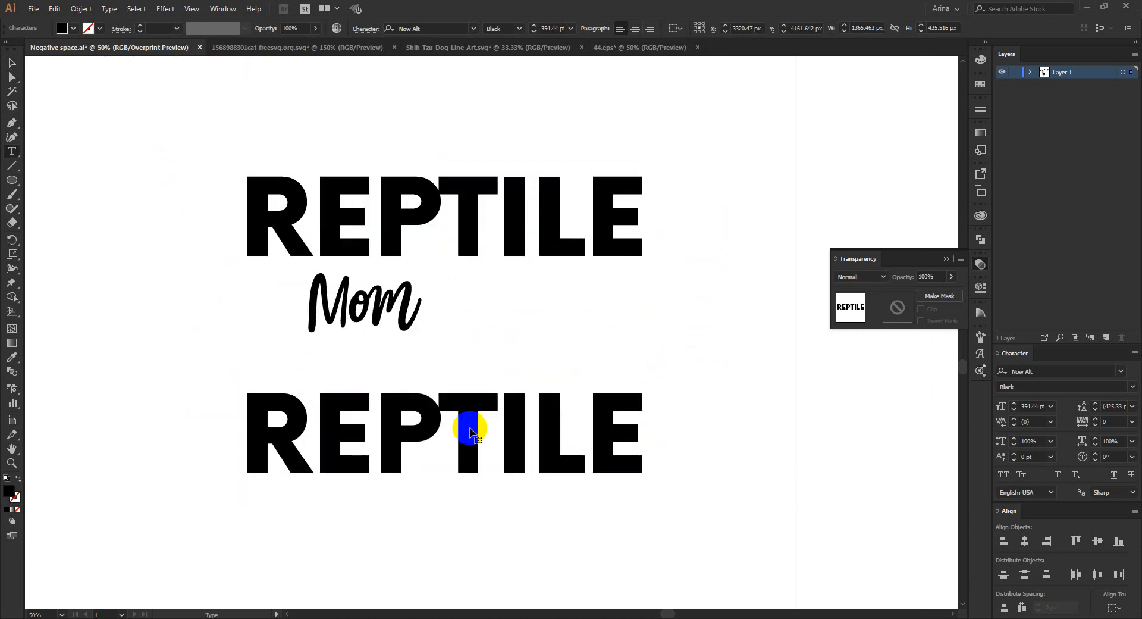
{"action": "key", "text": "ctrl+a"}
{"action": "type", "text": "RABBIT"}
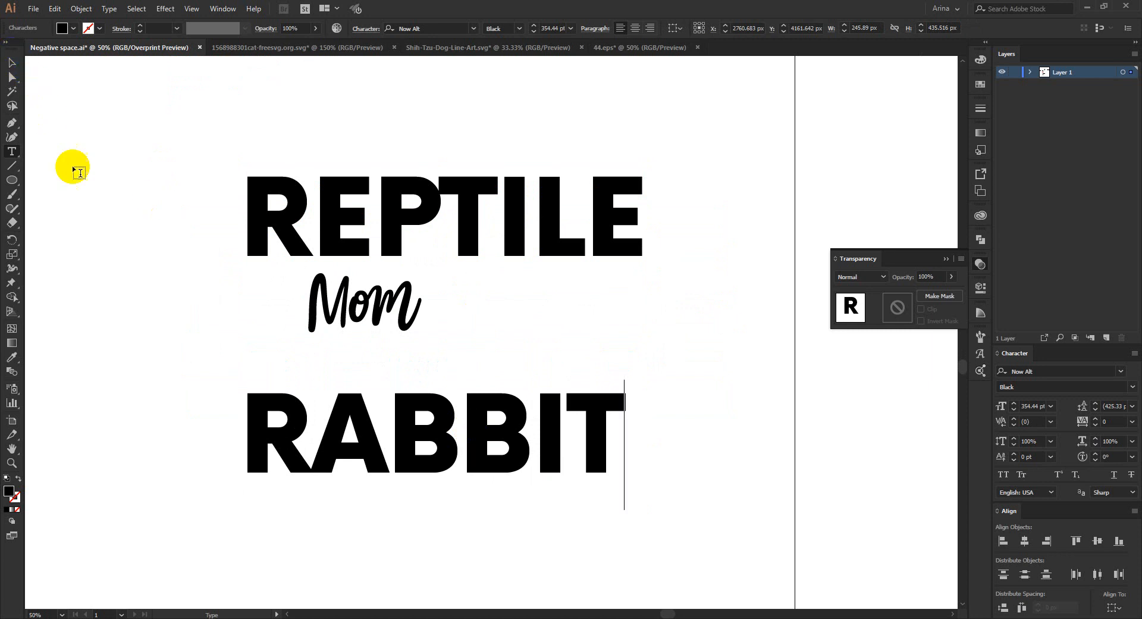
{"action": "left_click", "coordinate": [12, 62]}
{"action": "left_click", "coordinate": [123, 349]}
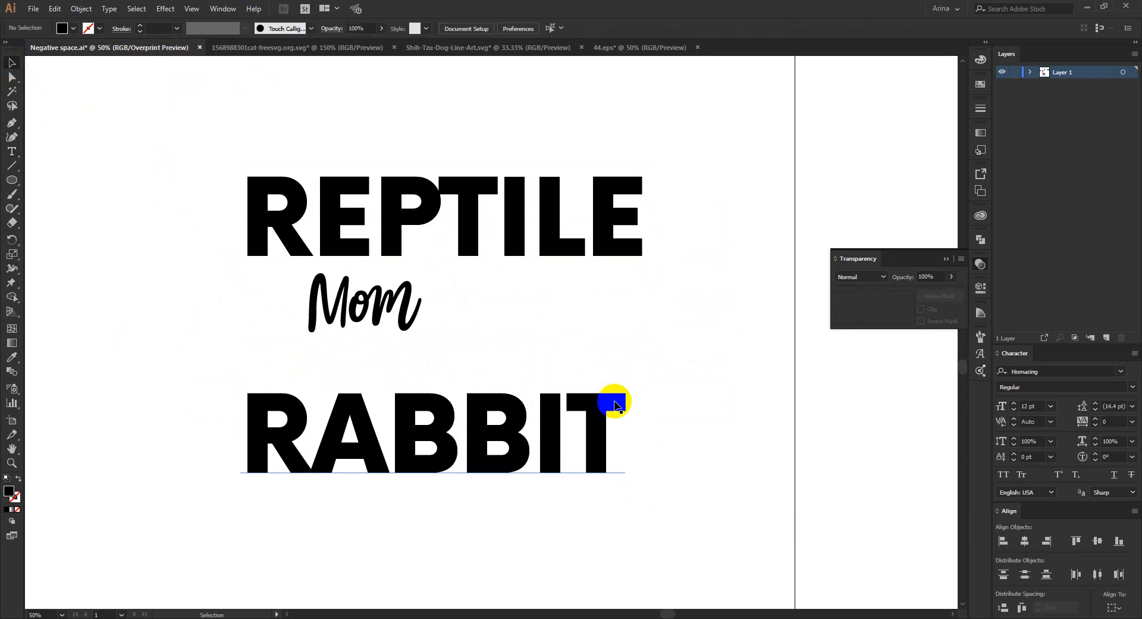
- Convert the RABBIT text to outlines
{"action": "scroll", "coordinate": [344, 543], "scroll_direction": "up", "scroll_amount": 1}
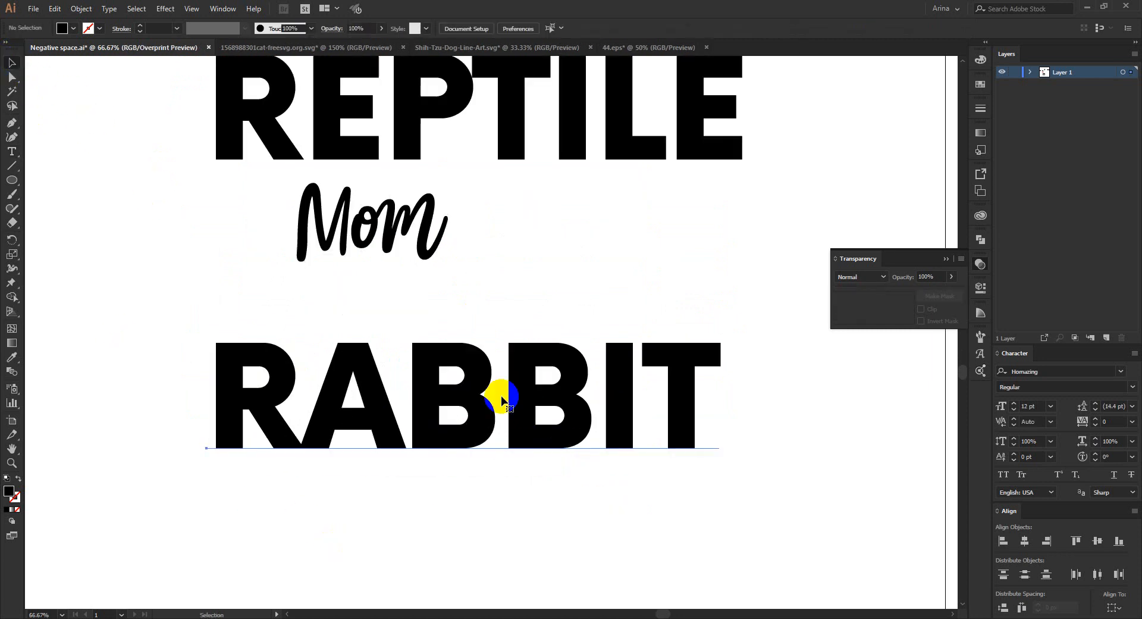
{"action": "left_click", "coordinate": [502, 400]}
{"action": "right_click", "coordinate": [502, 400]}
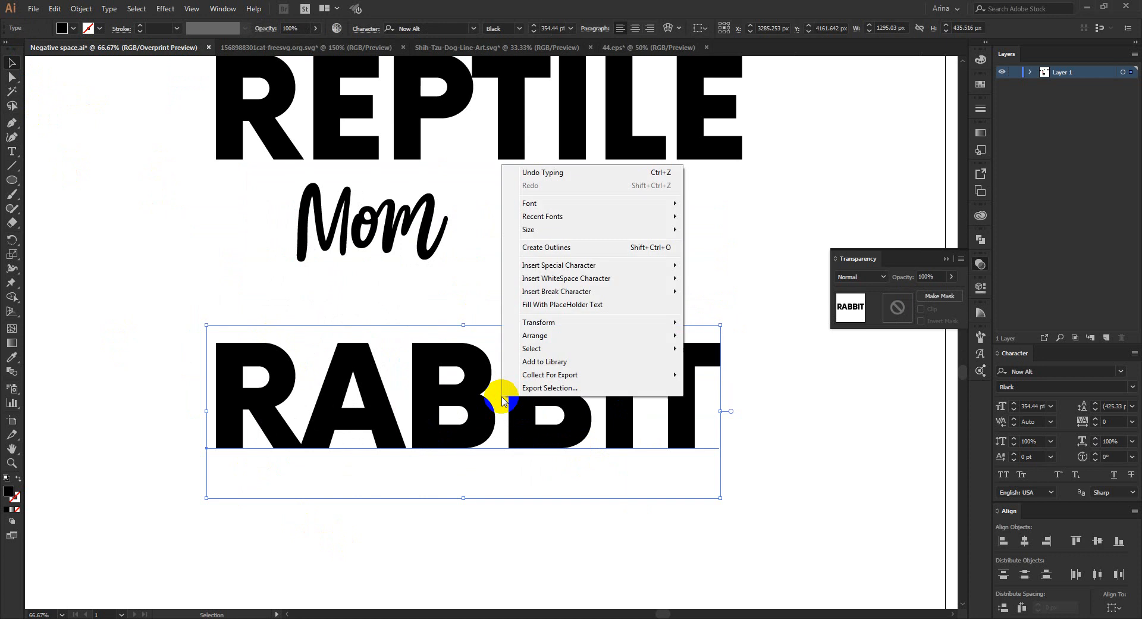
{"action": "left_click", "coordinate": [543, 248]}
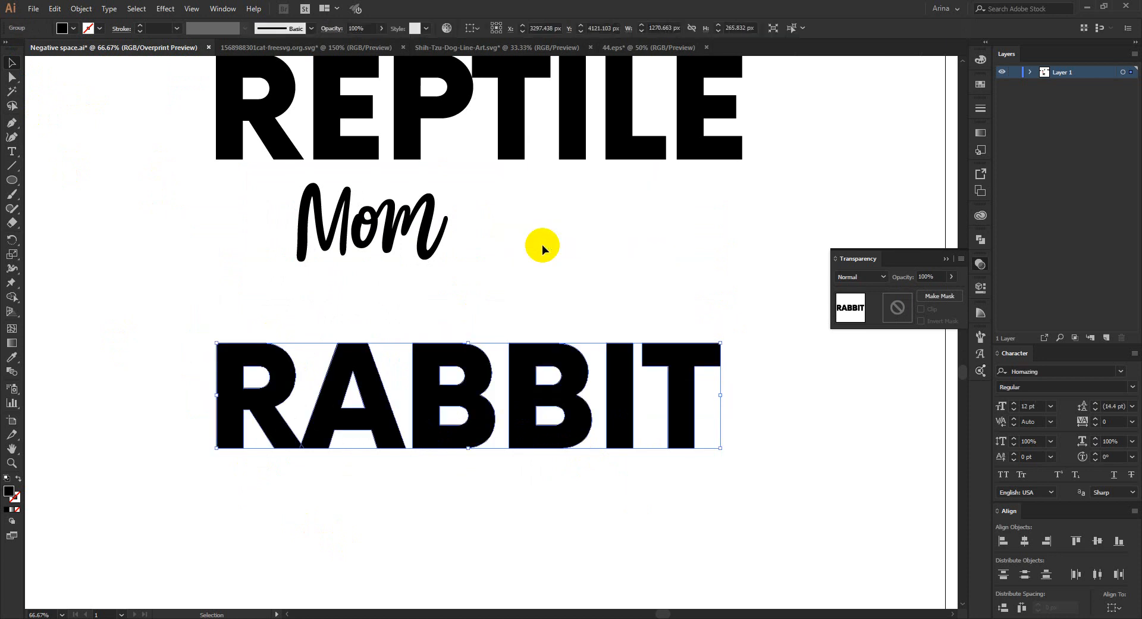
- Isolate the RABBIT letter group and reflect its second B across the vertical axis
{"action": "scroll", "coordinate": [523, 412], "scroll_direction": "up", "scroll_amount": 1}
{"action": "double_click", "coordinate": [521, 414]}
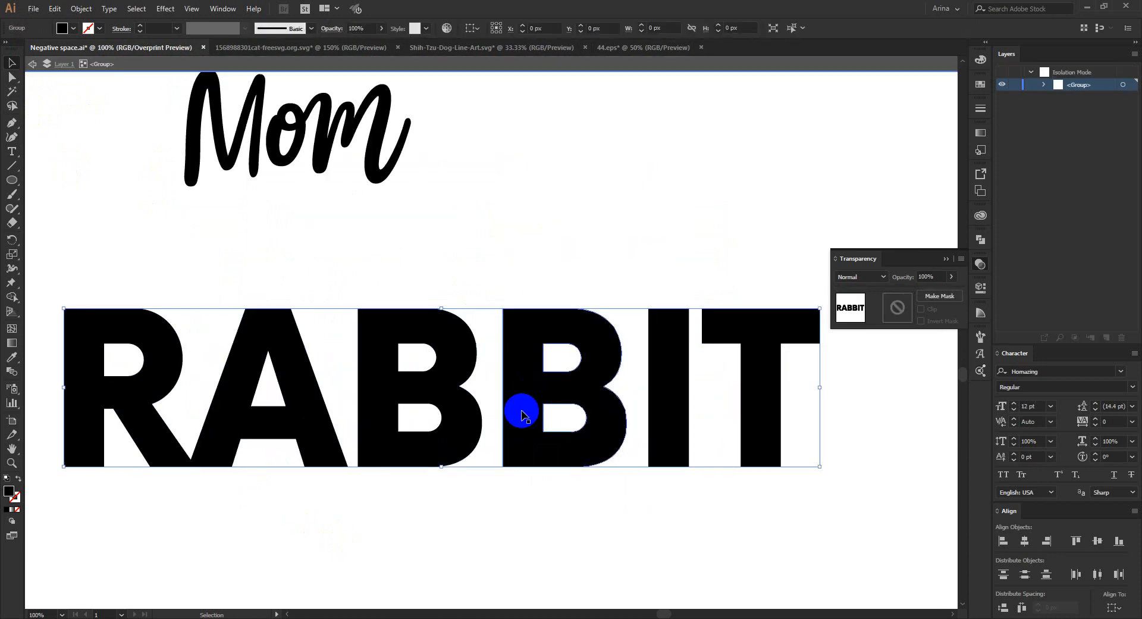
{"action": "left_click", "coordinate": [522, 415]}
{"action": "right_click", "coordinate": [523, 413]}
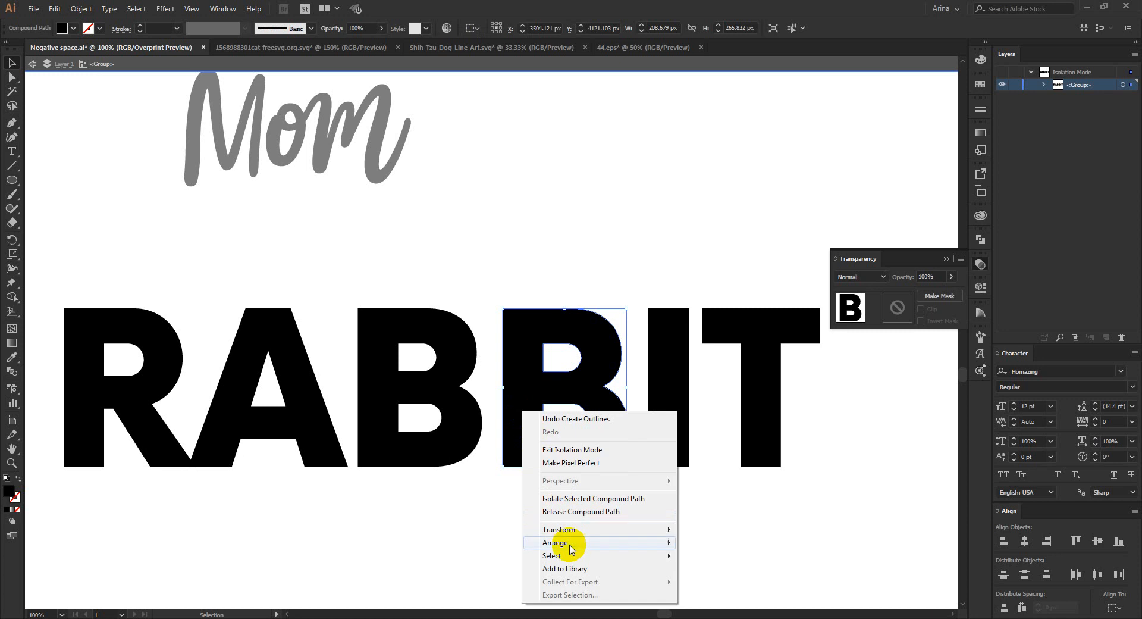
{"action": "mouse_move", "coordinate": [573, 529]}
{"action": "left_click", "coordinate": [734, 473]}
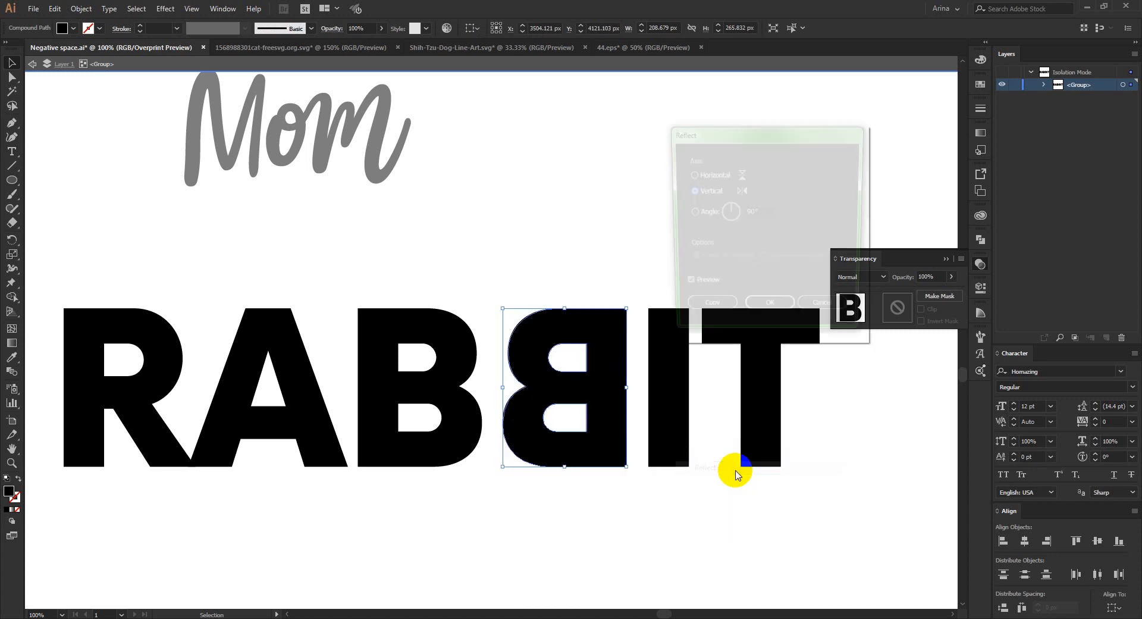
{"action": "left_click", "coordinate": [750, 312]}
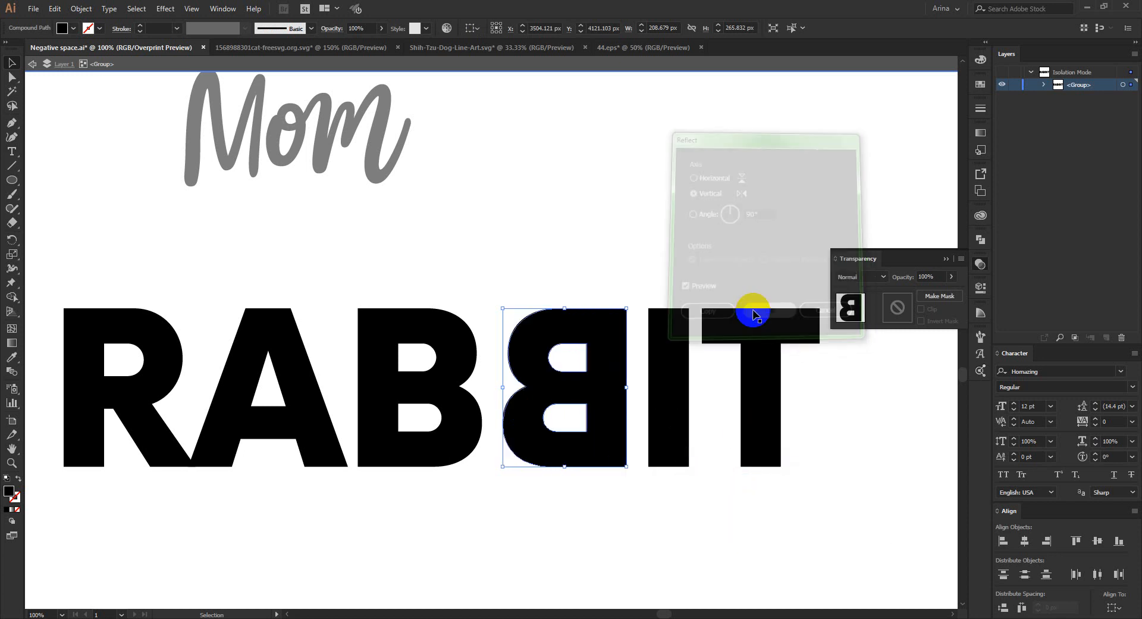
- Move the mirrored B and the regular B so they stand back to back with their stems overlapping
{"action": "left_click_drag", "start_coordinate": [534, 380], "coordinate": [427, 396]}
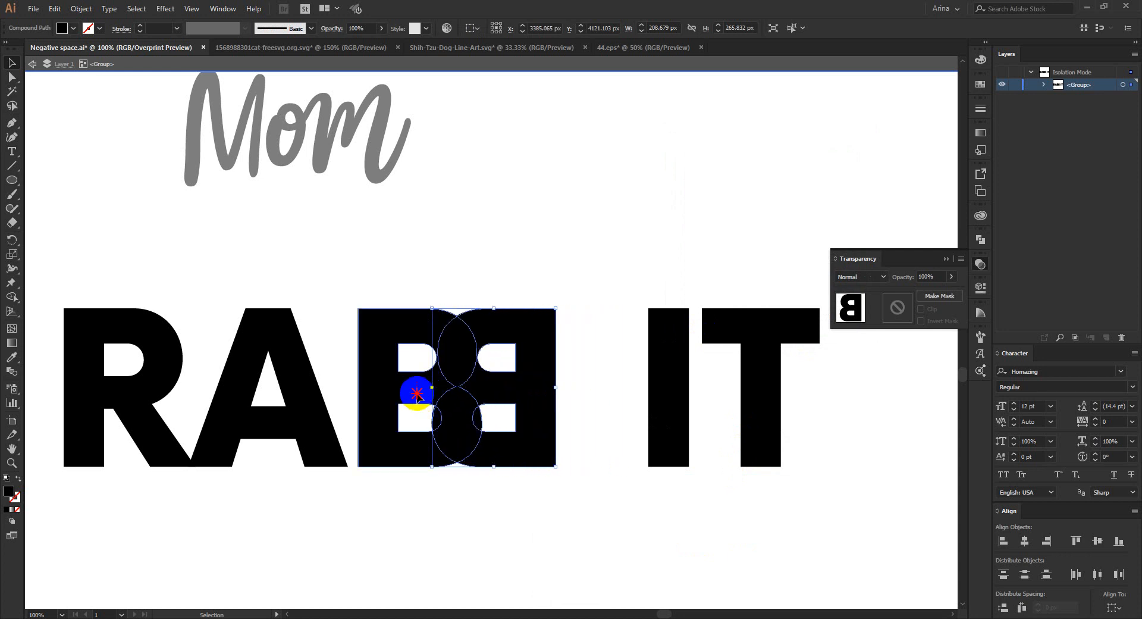
{"action": "key", "text": "Right"}
{"action": "key", "text": "Right"}
{"action": "key", "text": "Right"}
{"action": "key", "text": "Right"}
{"action": "key", "text": "Right"}
{"action": "key", "text": "Right"}
{"action": "key", "text": "Right"}
{"action": "key", "text": "Right"}
{"action": "key", "text": "Right"}
{"action": "key", "text": "Right"}
{"action": "key", "text": "Right"}
{"action": "key", "text": "Right"}
{"action": "key", "text": "Right"}
{"action": "key", "text": "Right"}
{"action": "key", "text": "Right"}
{"action": "key", "text": "Right"}
{"action": "key", "text": "Right"}
{"action": "key", "text": "Right"}
{"action": "key", "text": "Right"}
{"action": "key", "text": "Right"}
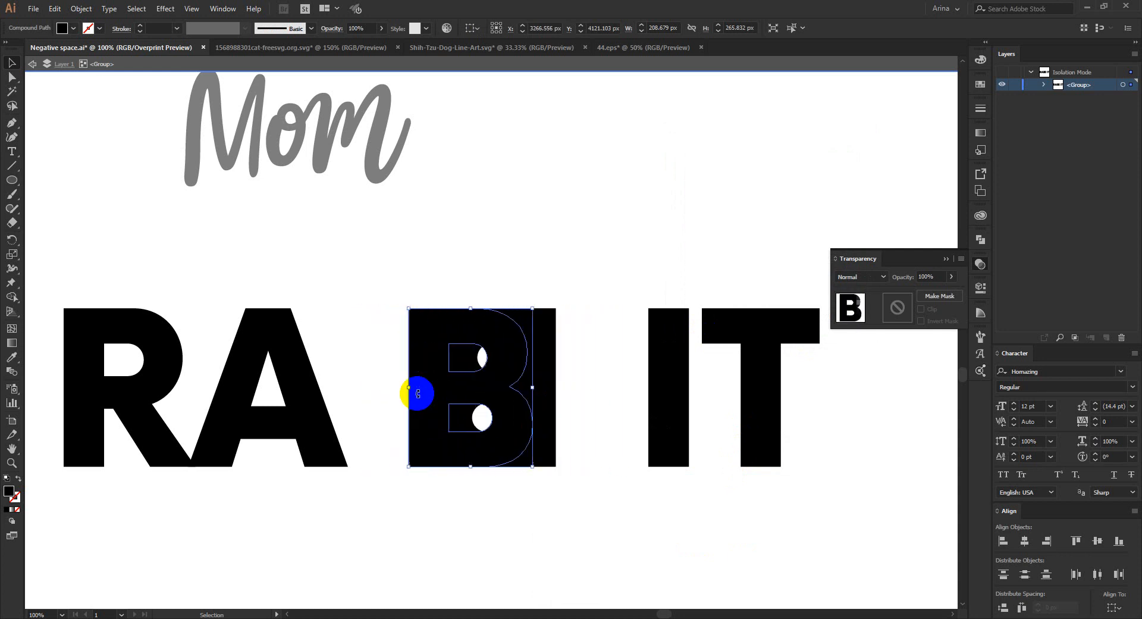
{"action": "key", "text": "Right"}
{"action": "key", "text": "Right"}
{"action": "key", "text": "Right"}
{"action": "key", "text": "Right"}
{"action": "key", "text": "Right"}
{"action": "key", "text": "Right"}
{"action": "key", "text": "Right"}
{"action": "key", "text": "Right"}
{"action": "key", "text": "Right"}
{"action": "key", "text": "Right"}
{"action": "key", "text": "Right"}
{"action": "key", "text": "Right"}
{"action": "key", "text": "Right"}
{"action": "key", "text": "Right"}
{"action": "key", "text": "Right"}
{"action": "key", "text": "Right"}
{"action": "key", "text": "Right"}
{"action": "key", "text": "Right"}
{"action": "key", "text": "Right"}
{"action": "key", "text": "Right"}
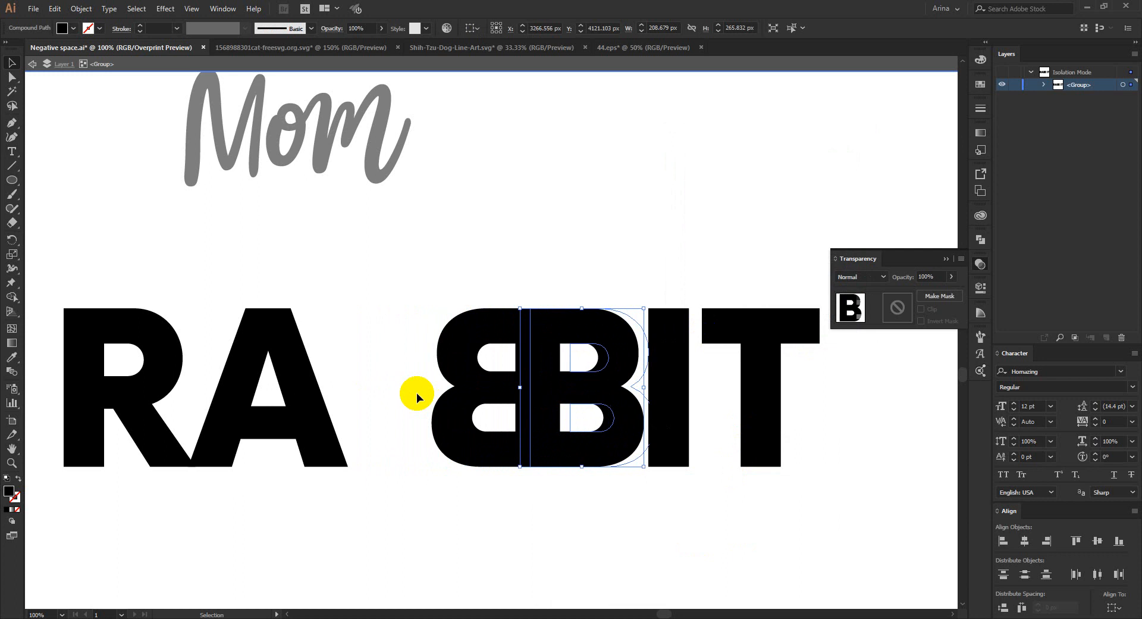
{"action": "key", "text": "Left"}
{"action": "key", "text": "Left"}
{"action": "key", "text": "Left"}
{"action": "key", "text": "Left"}
{"action": "key", "text": "Left"}
{"action": "key", "text": "Left"}
{"action": "key", "text": "Left"}
{"action": "key", "text": "Left"}
{"action": "key", "text": "Left"}
{"action": "key", "text": "Left"}
{"action": "key", "text": "Left"}
{"action": "key", "text": "Left"}
{"action": "key", "text": "Left"}
{"action": "key", "text": "Left"}
{"action": "key", "text": "Left"}
{"action": "key", "text": "Left"}
{"action": "key", "text": "Left"}
{"action": "key", "text": "Left"}
{"action": "key", "text": "Left"}
{"action": "key", "text": "Left"}
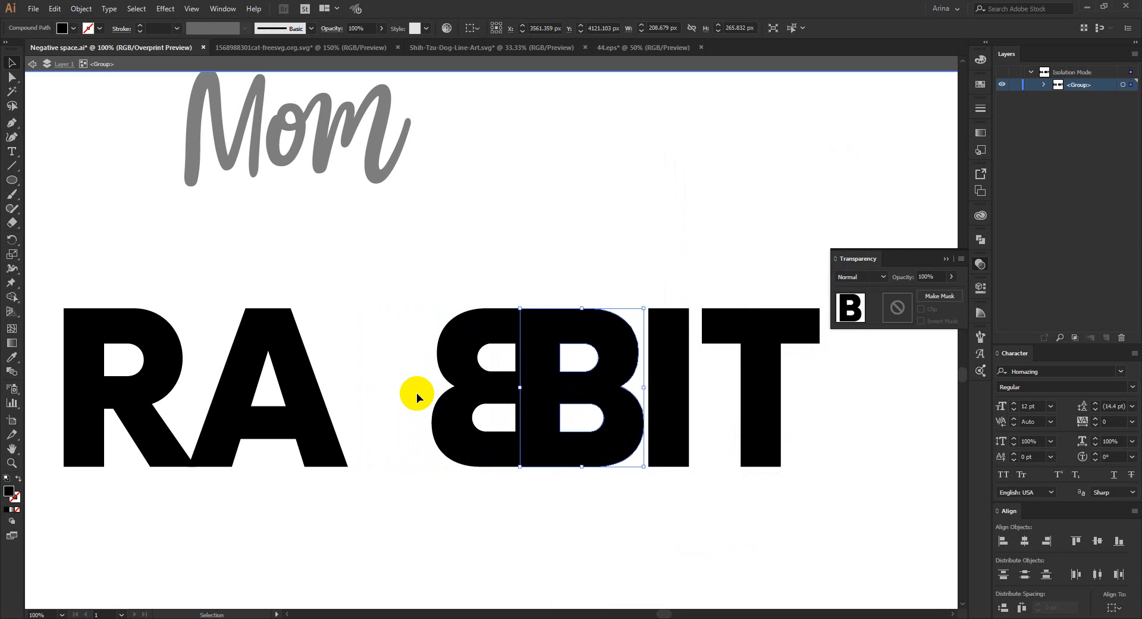
{"action": "left_click", "coordinate": [474, 286]}
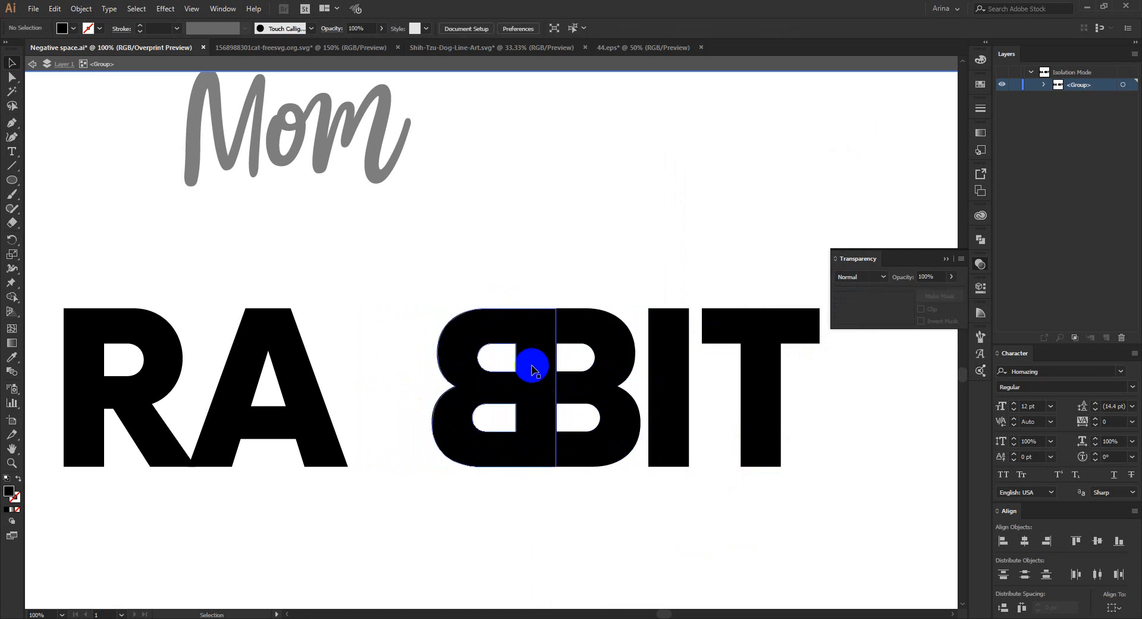
- Merge the two overlapping Bs, including their counters, into one solid shape and shift it left towards the A
{"action": "mouse_move", "coordinate": [493, 298]}
{"action": "left_mouse_down"}
{"action": "mouse_move", "coordinate": [546, 364]}
{"action": "mouse_move", "coordinate": [566, 324]}
{"action": "mouse_move", "coordinate": [576, 413]}
{"action": "mouse_move", "coordinate": [476, 448]}
{"action": "mouse_move", "coordinate": [502, 345]}
{"action": "mouse_move", "coordinate": [523, 395]}
{"action": "mouse_move", "coordinate": [540, 404]}
{"action": "left_mouse_up"}
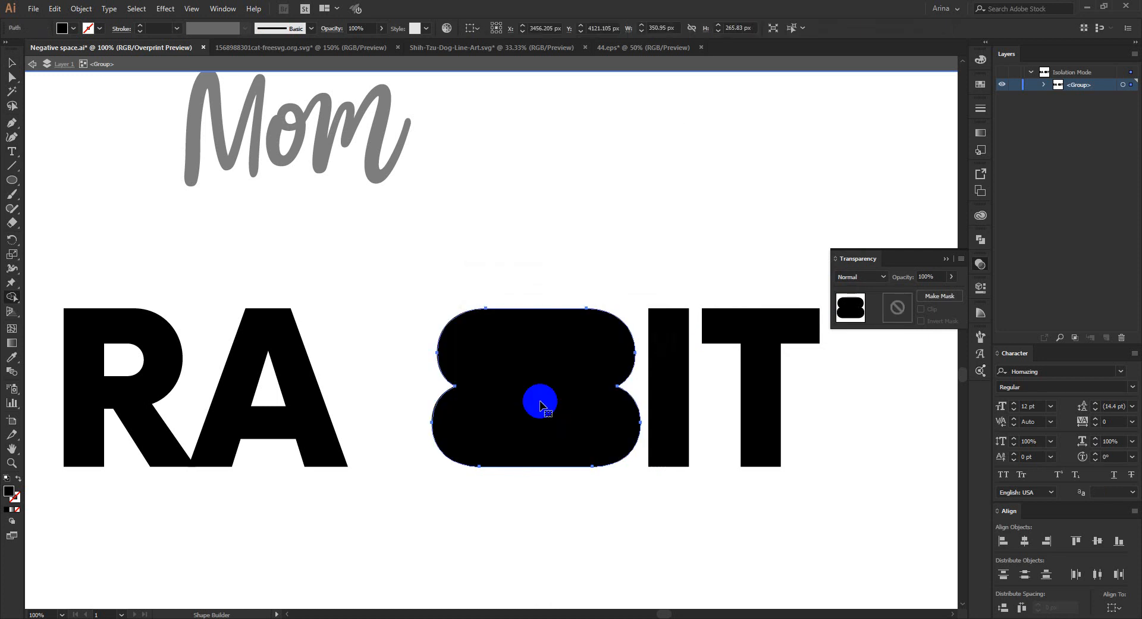
{"action": "key", "text": "Left"}
{"action": "key", "text": "Left"}
{"action": "key", "text": "Left"}
{"action": "key", "text": "Left"}
{"action": "key", "text": "Left"}
{"action": "key", "text": "Left"}
{"action": "key", "text": "Left"}
{"action": "key", "text": "Left"}
{"action": "key", "text": "Left"}
{"action": "key", "text": "Left"}
{"action": "key", "text": "Left"}
{"action": "key", "text": "Left"}
{"action": "key", "text": "Left"}
{"action": "key", "text": "Left"}
{"action": "key", "text": "Left"}
{"action": "key", "text": "Left"}
{"action": "key", "text": "Left"}
{"action": "key", "text": "Left"}
{"action": "key", "text": "Left"}
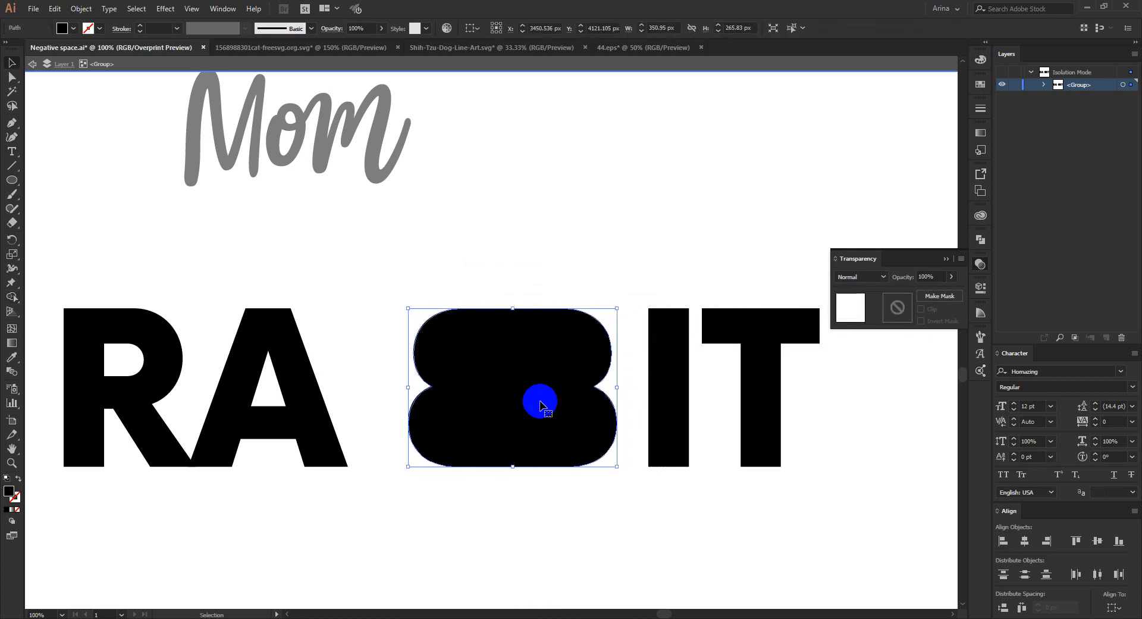
{"action": "key", "text": "Left"}
{"action": "key", "text": "Left"}
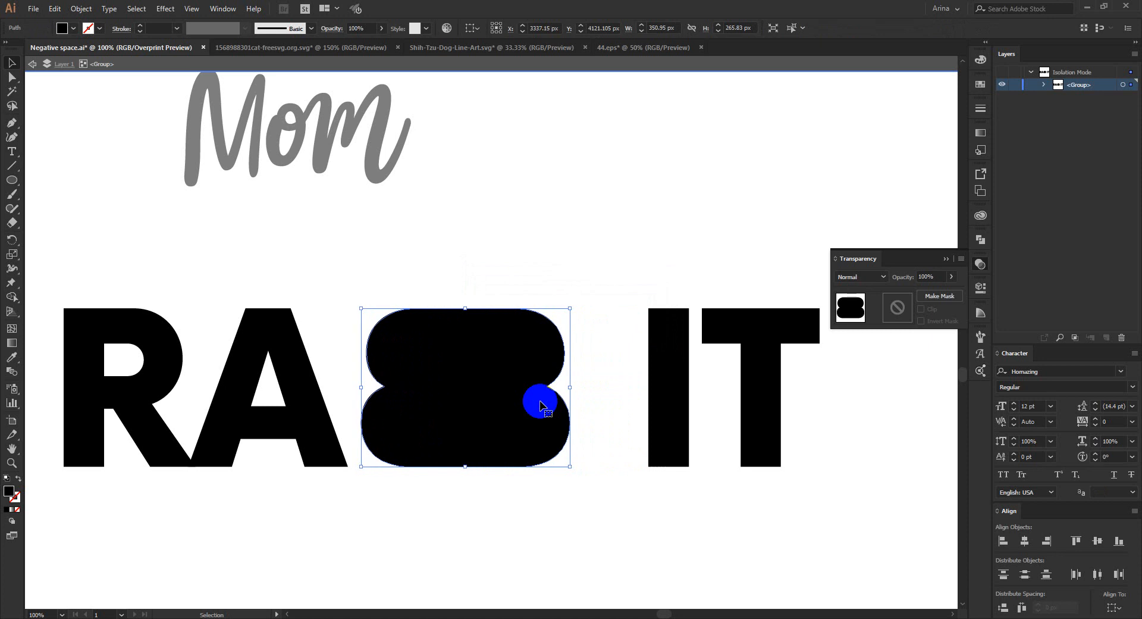
- Nudge the A slightly right and move the I and T left to sit close to the merged double-B shape
{"action": "left_click", "coordinate": [304, 412]}
{"action": "key", "text": "Right"}
{"action": "key", "text": "Right"}
{"action": "key", "text": "Right"}
{"action": "key", "text": "Right"}
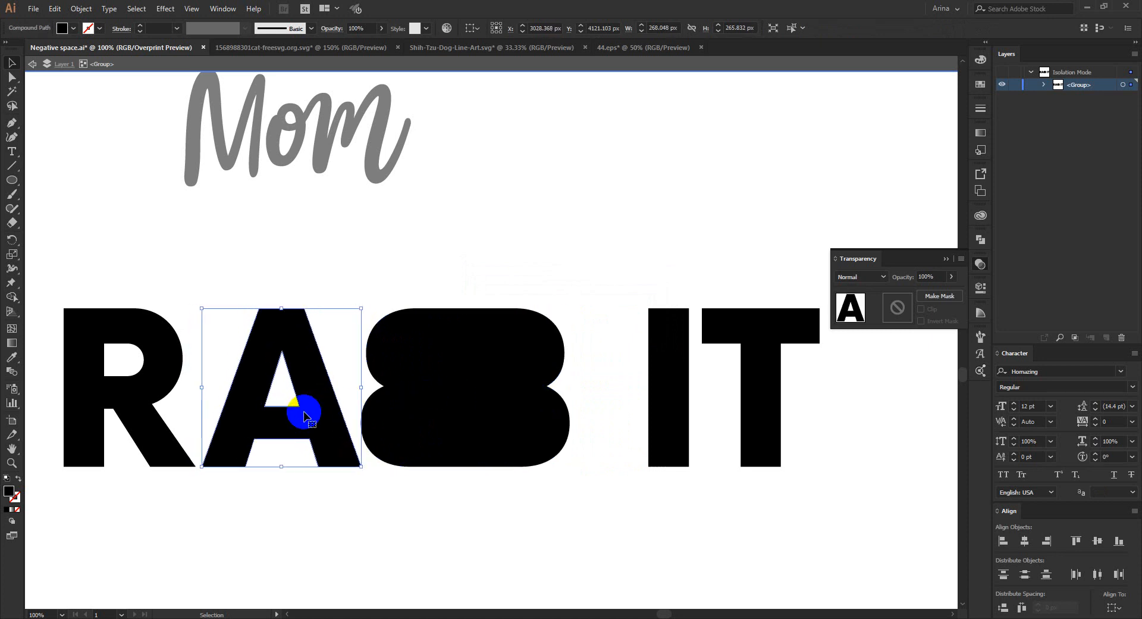
{"action": "key", "text": "Right"}
{"action": "left_click_drag", "start_coordinate": [617, 355], "coordinate": [867, 451]}
{"action": "key", "text": "Left"}
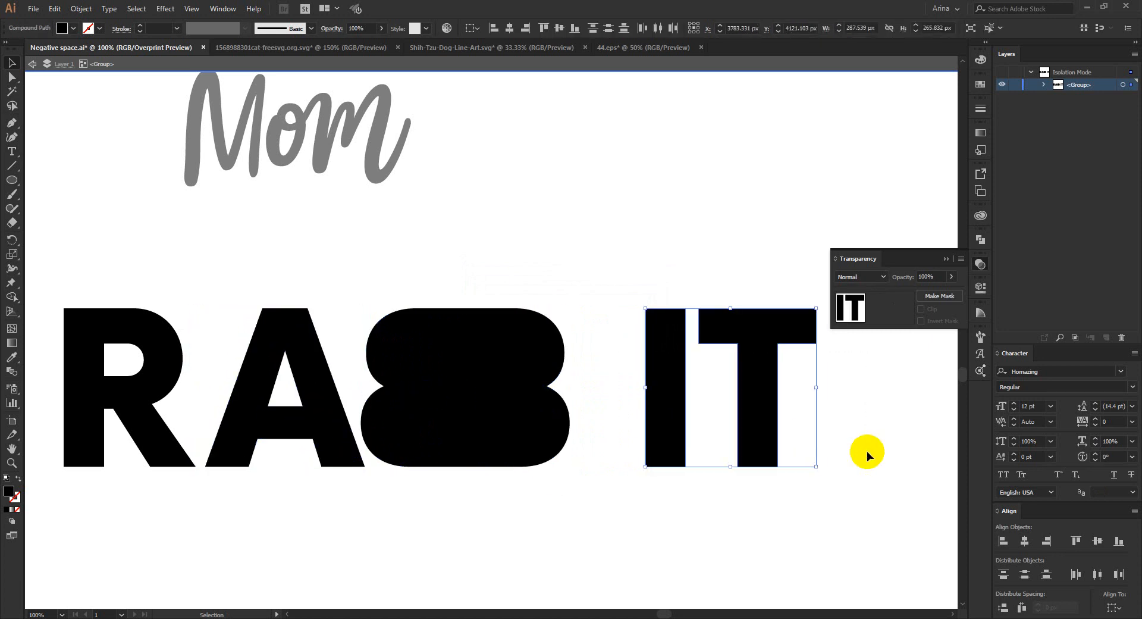
{"action": "key", "text": "Left"}
{"action": "key", "text": "Left"}
{"action": "key", "text": "Left"}
{"action": "key", "text": "Left"}
{"action": "key", "text": "Left"}
{"action": "key", "text": "Left"}
{"action": "key", "text": "Left"}
{"action": "key", "text": "Left"}
{"action": "key", "text": "Left"}
{"action": "key", "text": "Left"}
{"action": "key", "text": "Left"}
{"action": "key", "text": "Left"}
{"action": "key", "text": "Left"}
{"action": "key", "text": "Left"}
{"action": "key", "text": "Left"}
{"action": "key", "text": "Left"}
{"action": "key", "text": "Left"}
{"action": "key", "text": "Left"}
{"action": "key", "text": "Left"}
{"action": "key", "text": "Left"}
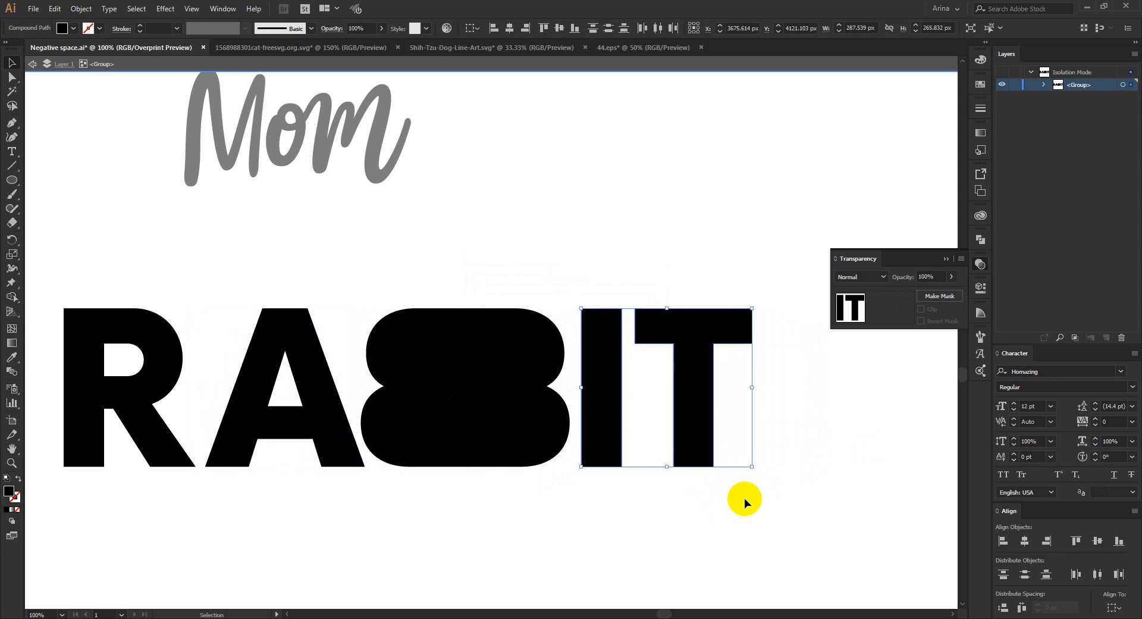
- Distribute the letters of the RABBIT lettering with equal horizontal spacing and leave the group's isolation mode
{"action": "left_click_drag", "start_coordinate": [745, 498], "coordinate": [122, 305]}
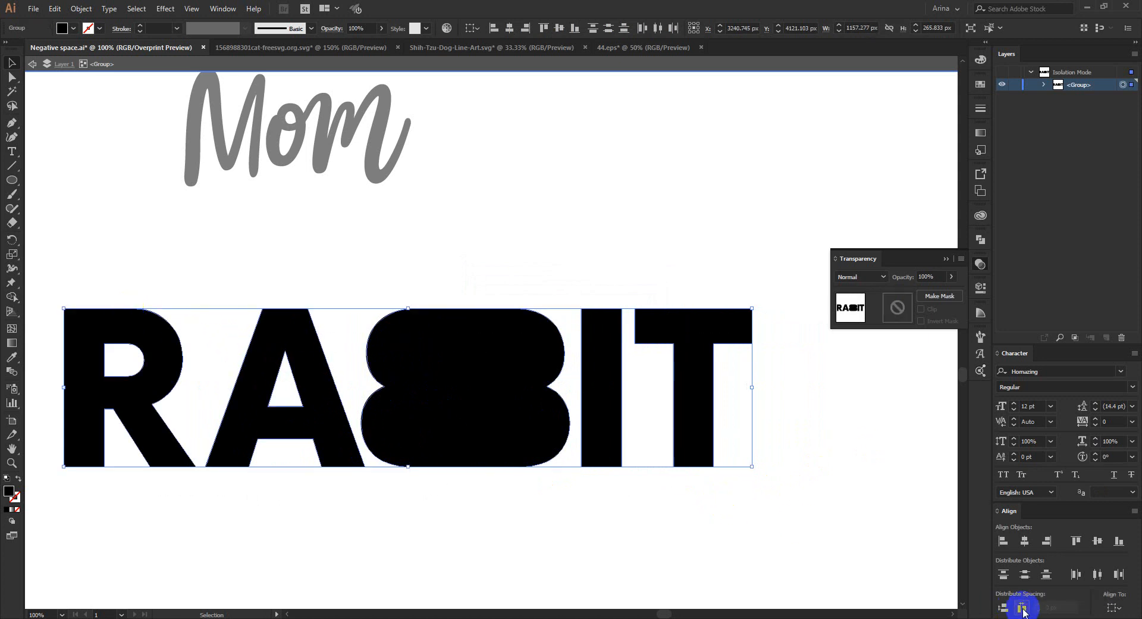
{"action": "left_click", "coordinate": [1022, 607]}
{"action": "left_click", "coordinate": [591, 504]}
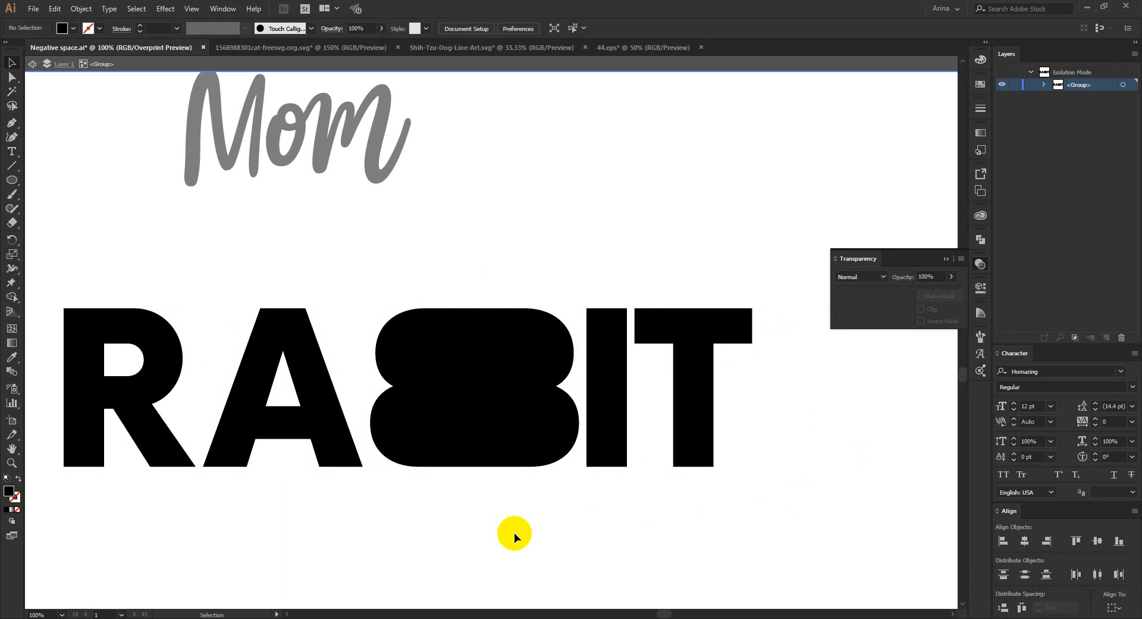
{"action": "left_click", "coordinate": [477, 422]}
{"action": "left_click", "coordinate": [472, 273]}
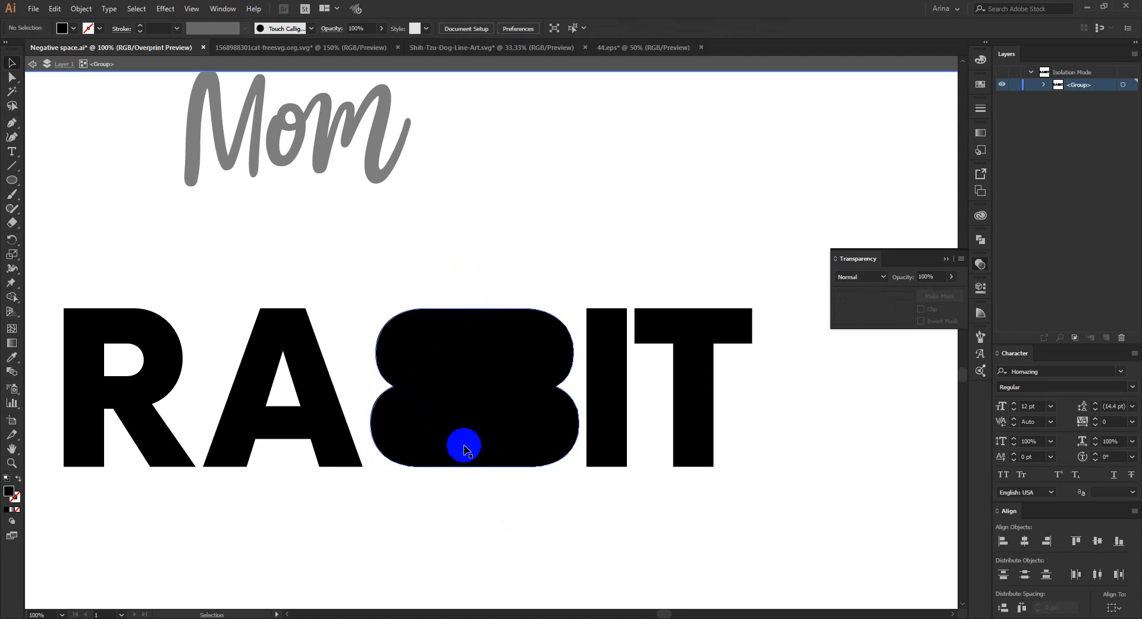
{"action": "left_click", "coordinate": [467, 383]}
{"action": "left_click_drag", "start_coordinate": [459, 268], "coordinate": [531, 470]}
{"action": "double_click", "coordinate": [447, 276]}
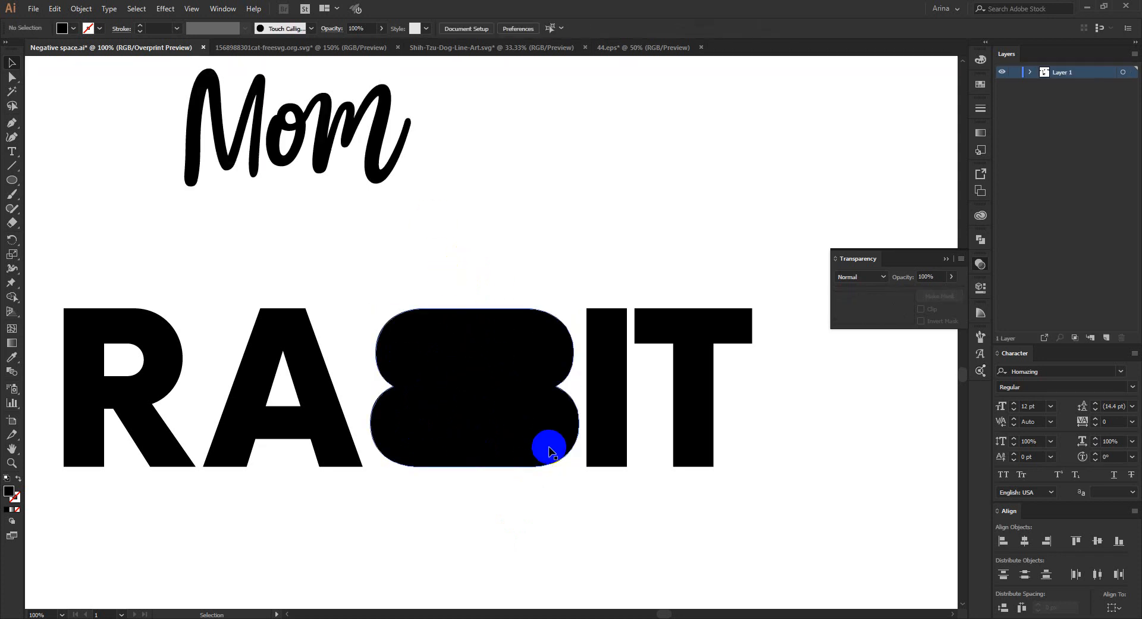
- Move the chameleon silhouette beside the end of the REPTILE lettering, with its head above the last letter
{"action": "scroll", "coordinate": [548, 447], "scroll_direction": "down", "scroll_amount": 1}
{"action": "scroll", "coordinate": [548, 447], "scroll_direction": "up", "scroll_amount": 4}
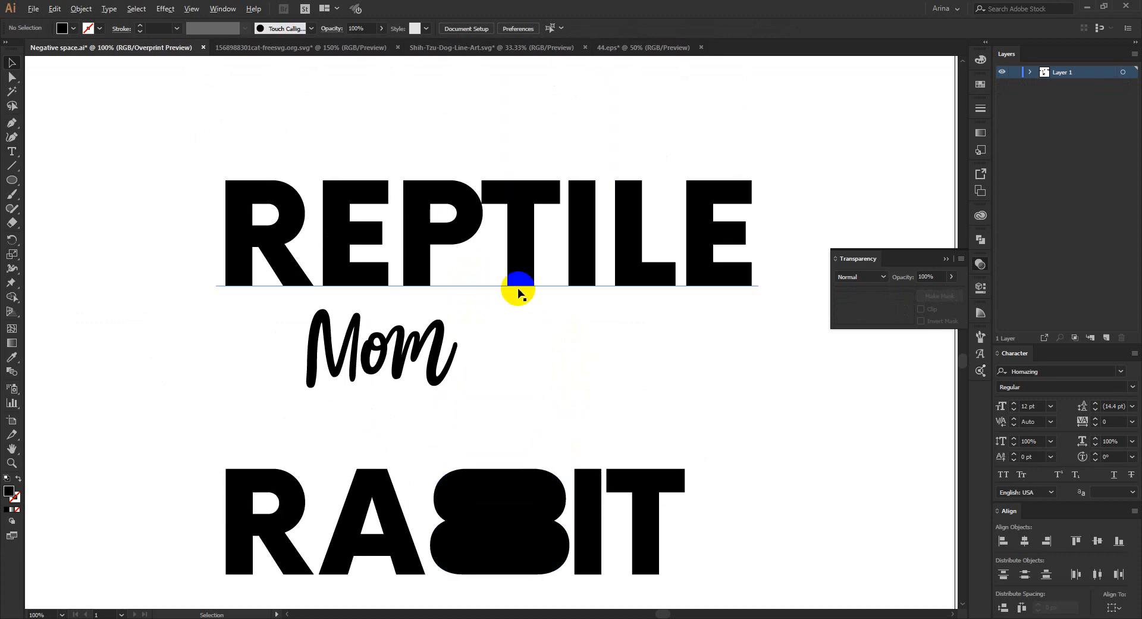
{"action": "scroll", "coordinate": [520, 300], "scroll_direction": "up", "scroll_amount": 1}
{"action": "scroll", "coordinate": [446, 313], "scroll_direction": "down", "scroll_amount": 1}
{"action": "scroll", "coordinate": [434, 316], "scroll_direction": "down", "scroll_amount": 2}
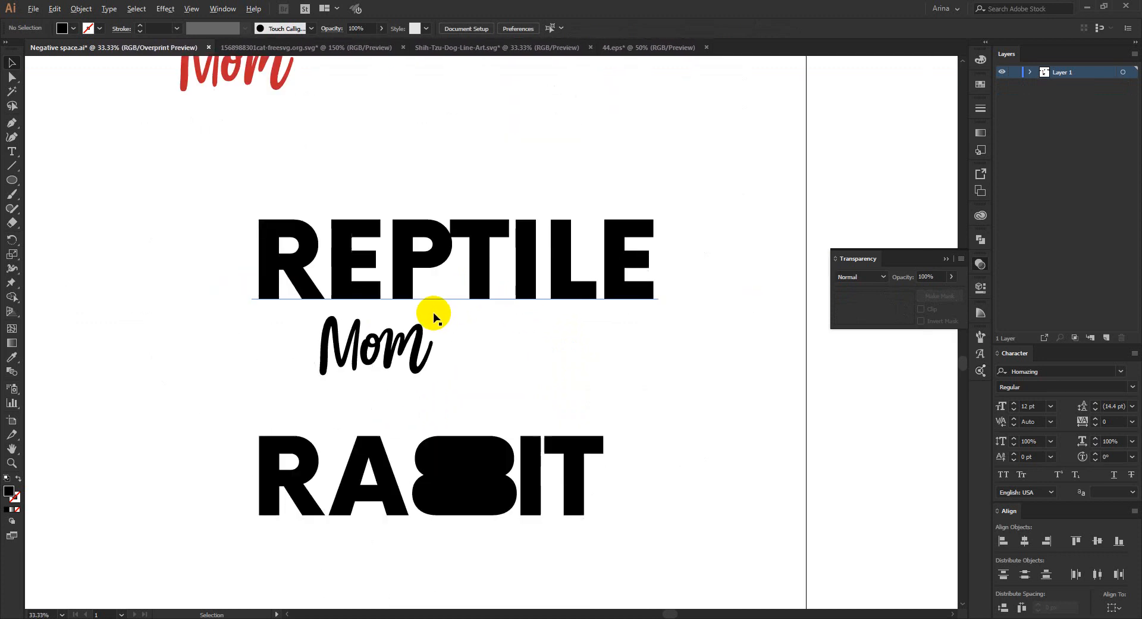
{"action": "scroll", "coordinate": [535, 395], "scroll_direction": "up", "scroll_amount": 4}
{"action": "scroll", "coordinate": [451, 296], "scroll_direction": "down", "scroll_amount": 1}
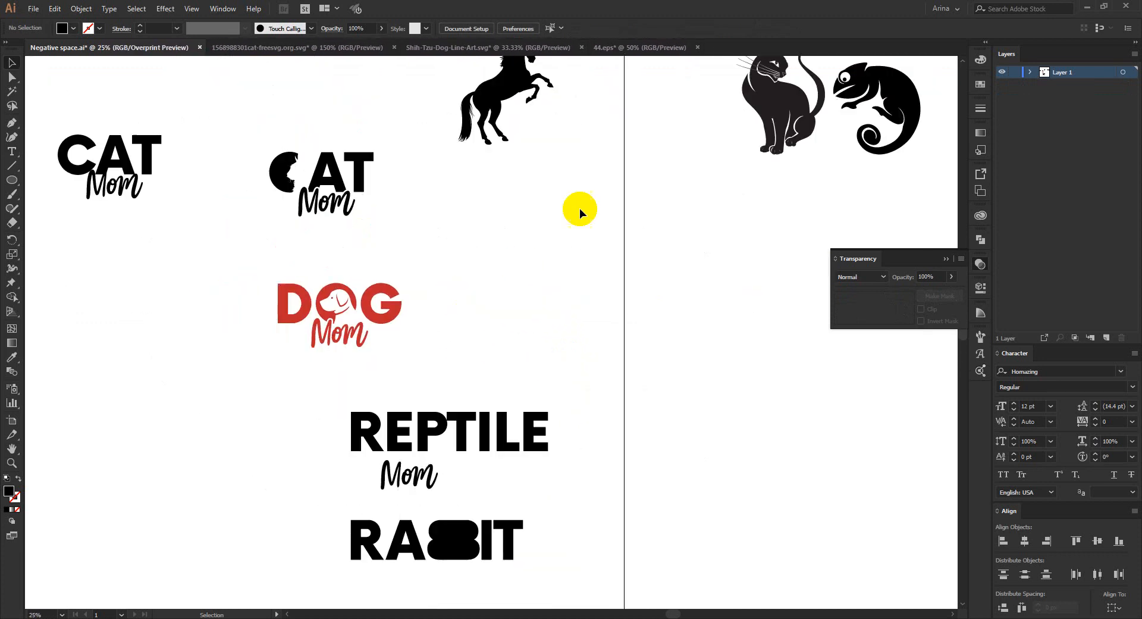
{"action": "left_click_drag", "start_coordinate": [876, 99], "coordinate": [602, 452]}
{"action": "scroll", "coordinate": [480, 470], "scroll_direction": "up", "scroll_amount": 3}
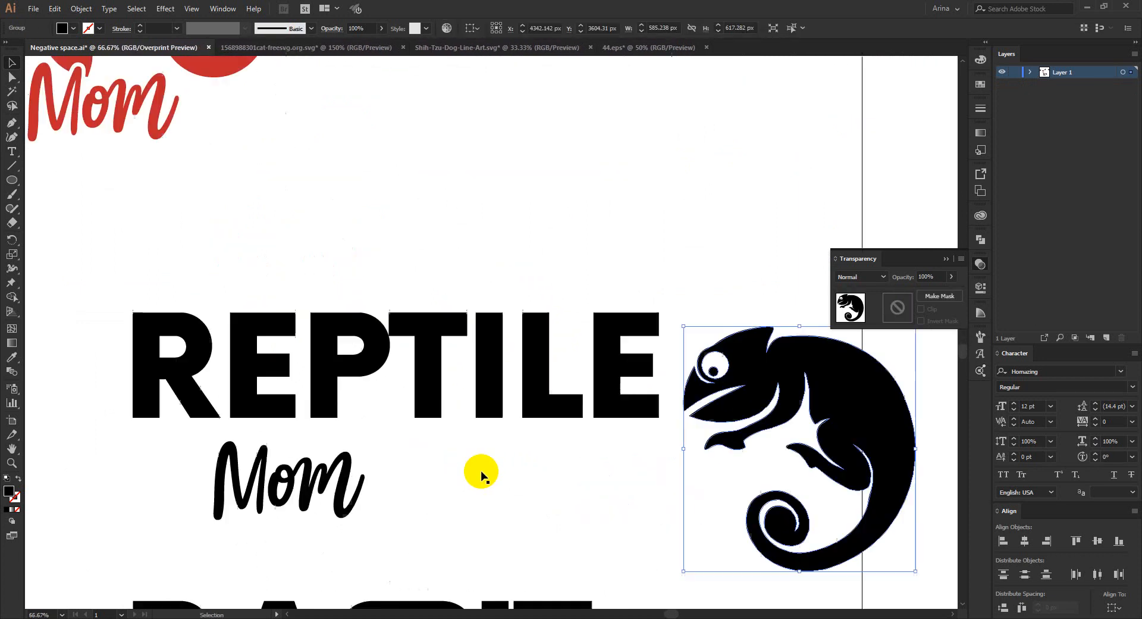
{"action": "left_click", "coordinate": [607, 458]}
{"action": "left_click_drag", "start_coordinate": [607, 458], "coordinate": [561, 394]}
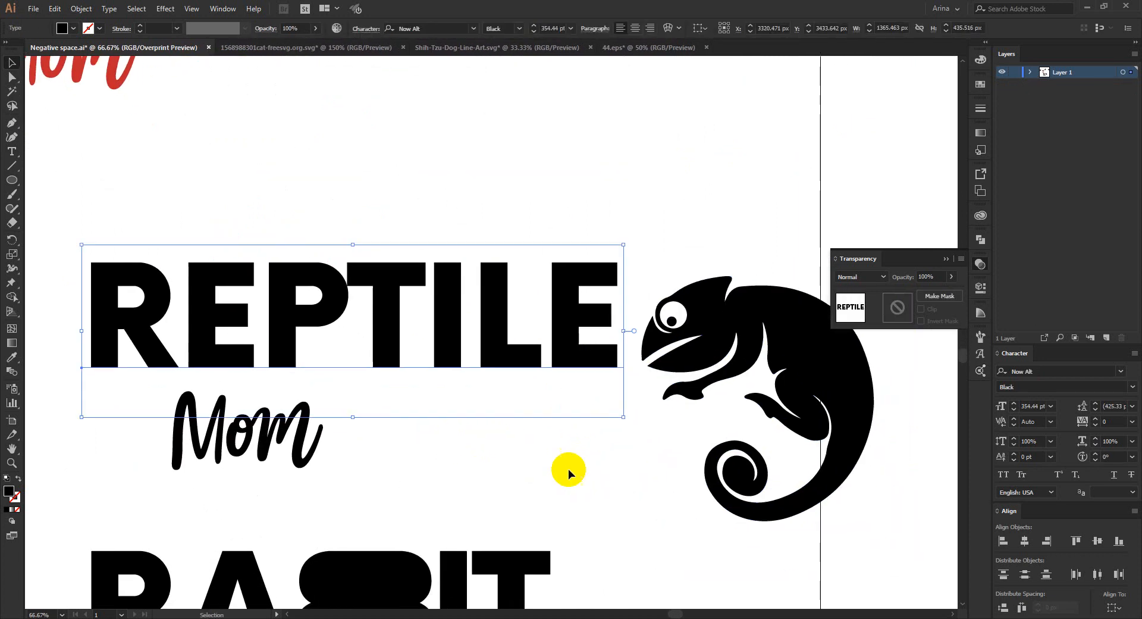
{"action": "left_click_drag", "start_coordinate": [780, 391], "coordinate": [726, 220]}
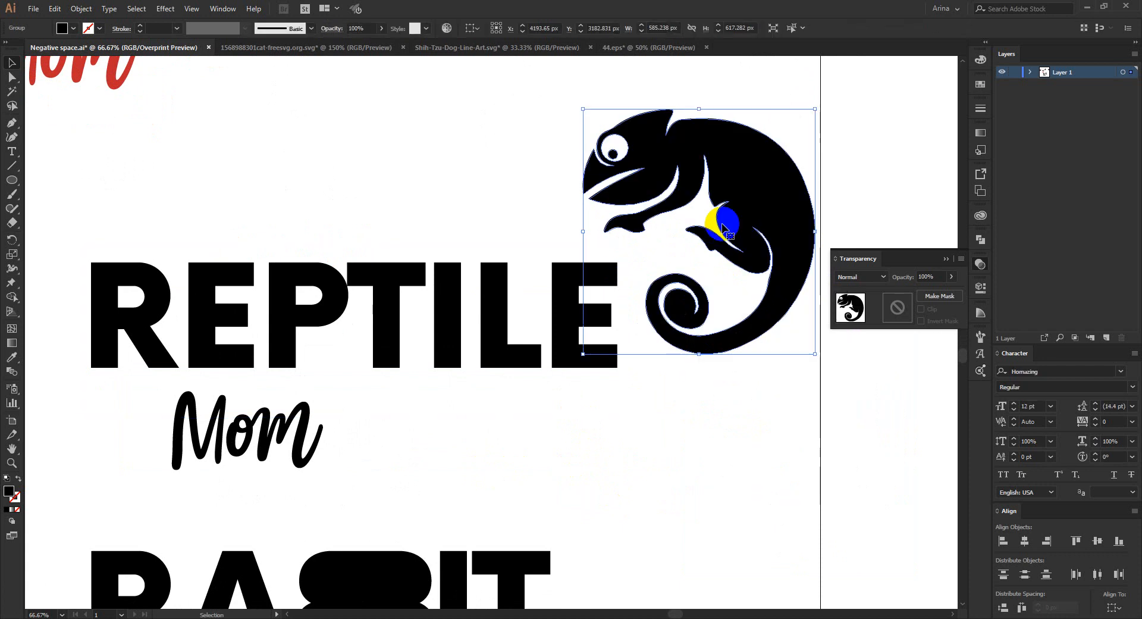
{"action": "left_click", "coordinate": [591, 115]}
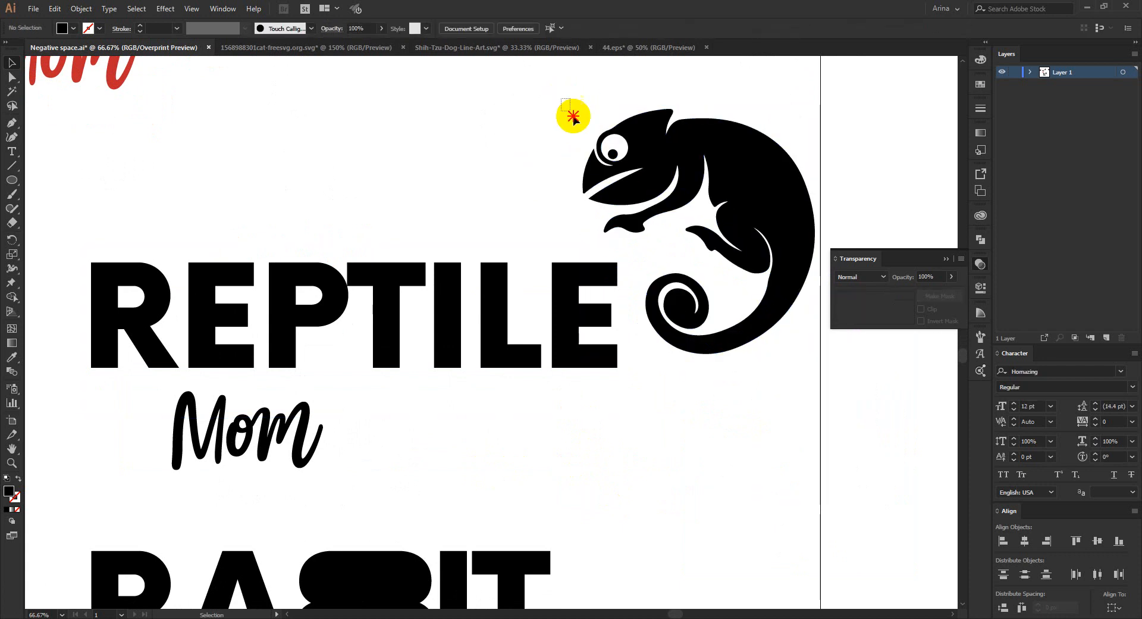
{"action": "left_click_drag", "start_coordinate": [561, 99], "coordinate": [680, 237]}
{"action": "left_click", "coordinate": [464, 237]}
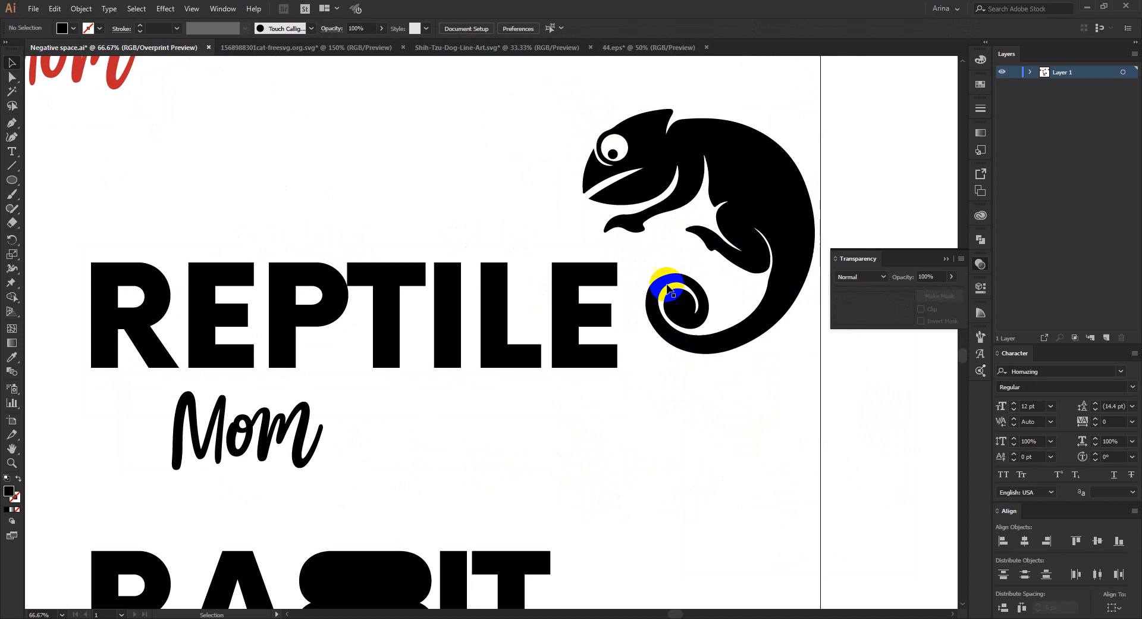
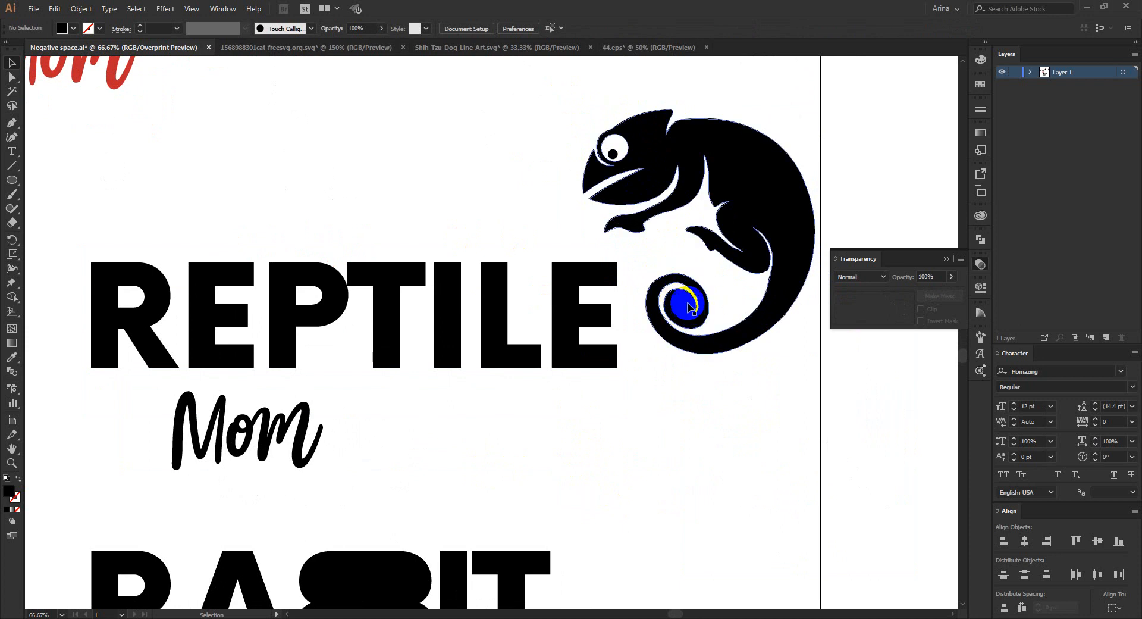
- Place a copy of the chameleon over the REPTILE lettering and convert the lettering to outlines
{"action": "left_click", "coordinate": [658, 162]}
{"action": "left_click_drag", "start_coordinate": [681, 161], "coordinate": [471, 280]}
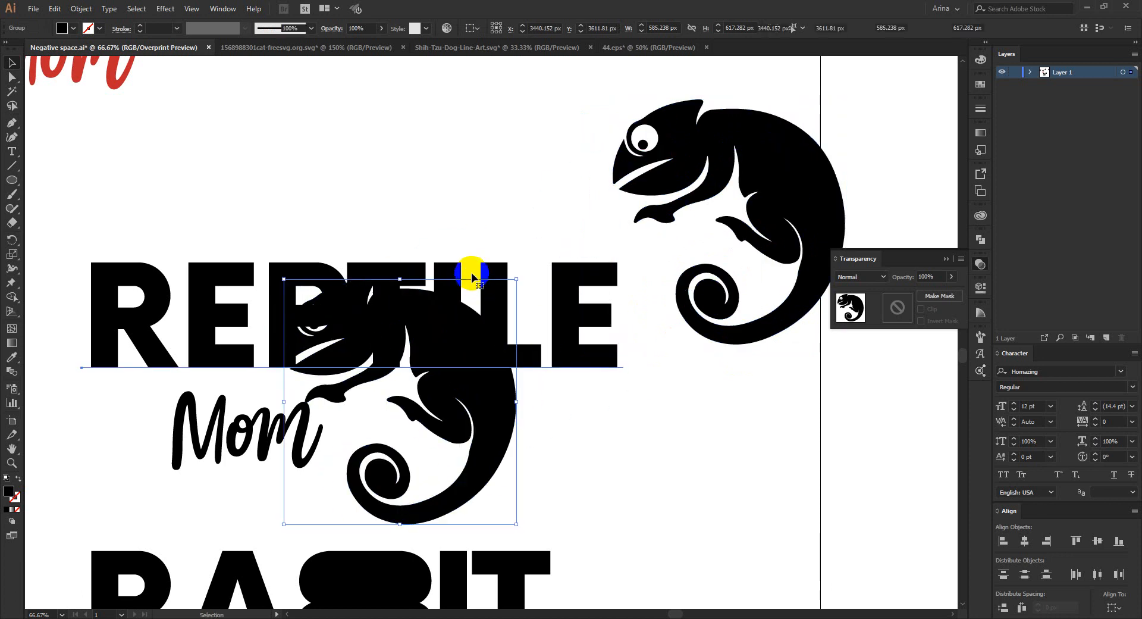
{"action": "left_click", "coordinate": [471, 277]}
{"action": "right_click", "coordinate": [473, 268]}
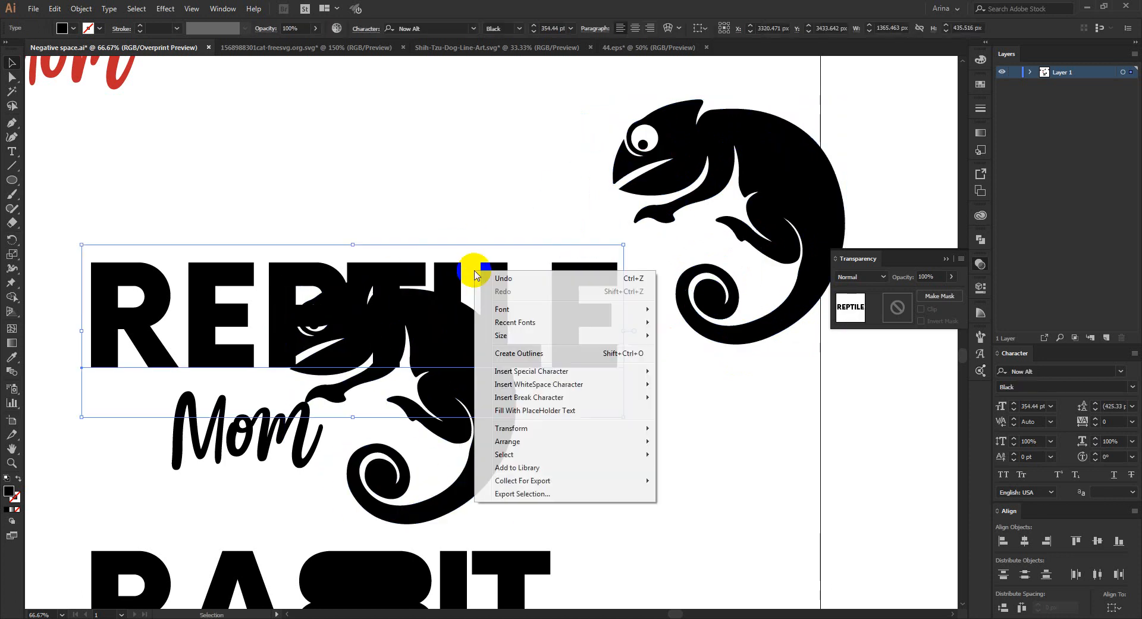
{"action": "left_click", "coordinate": [508, 355]}
{"action": "left_click", "coordinate": [530, 444]}
- Scale the chameleon copy down to about 345 by 364 px and place it over the P and T
{"action": "scroll", "coordinate": [280, 352], "scroll_direction": "up", "scroll_amount": 1}
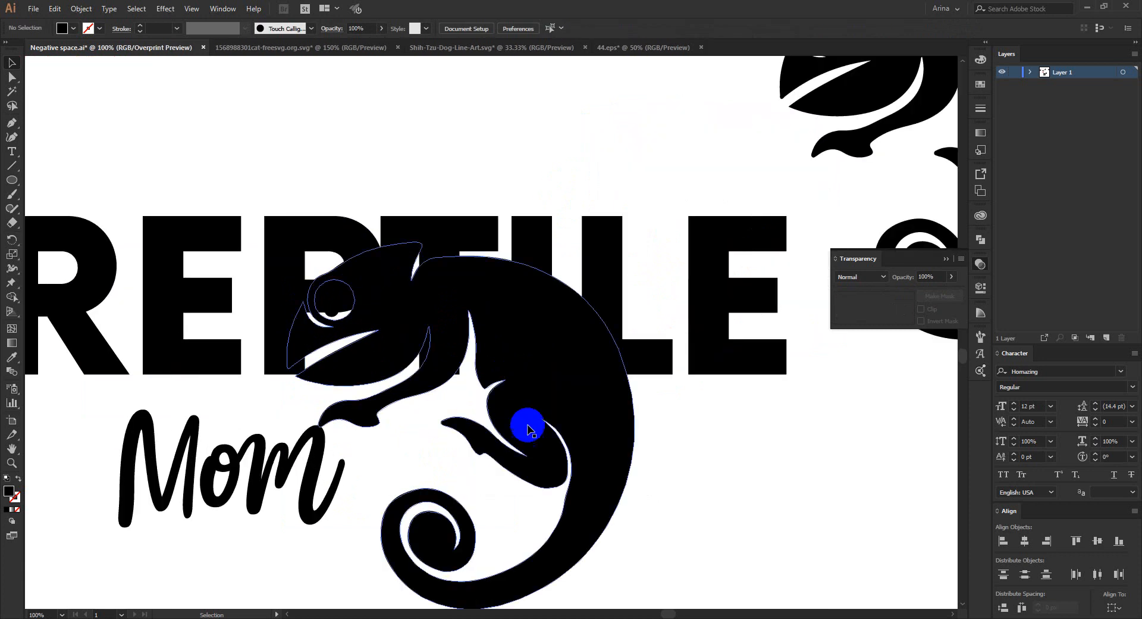
{"action": "left_click_drag", "start_coordinate": [528, 427], "coordinate": [558, 403]}
{"action": "left_click_drag", "start_coordinate": [615, 586], "coordinate": [466, 487]}
{"action": "scroll", "coordinate": [178, 237], "scroll_direction": "up", "scroll_amount": 1}
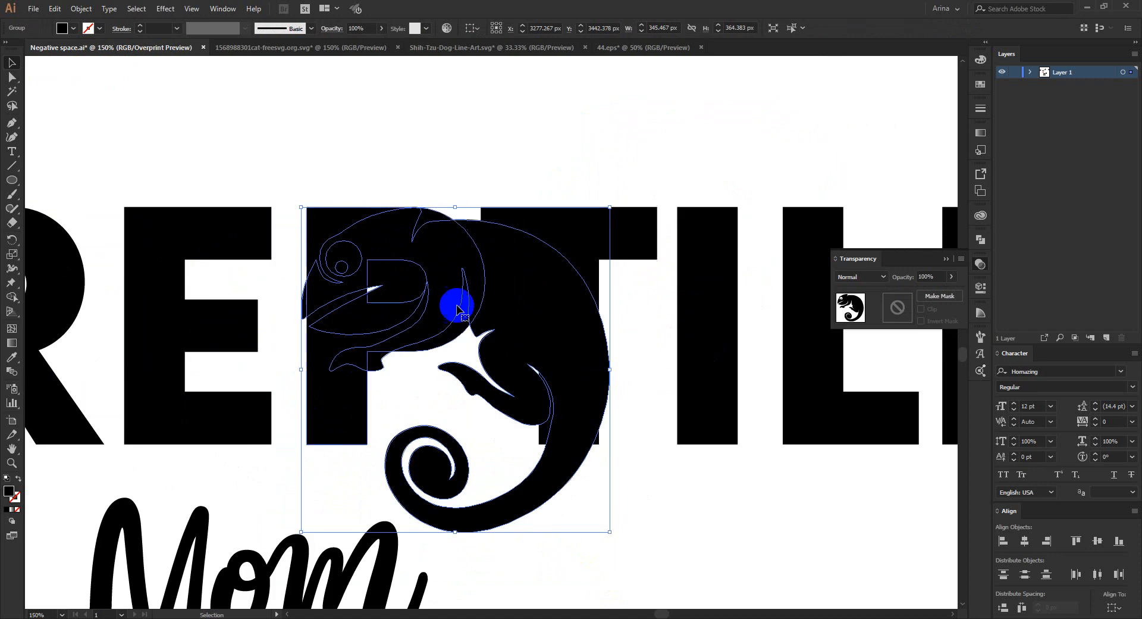
- Reposition the chameleon copy over the T so that it spans from the P to the I
{"action": "scroll", "coordinate": [395, 263], "scroll_direction": "down", "scroll_amount": 1}
{"action": "left_click_drag", "start_coordinate": [476, 298], "coordinate": [666, 138]}
{"action": "left_click", "coordinate": [433, 275]}
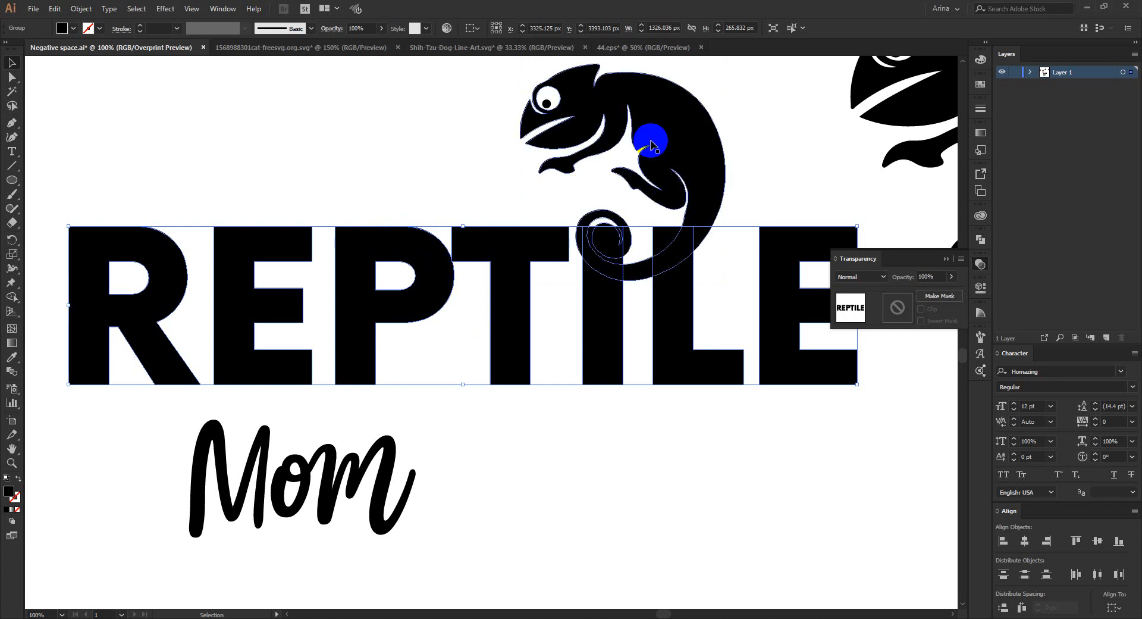
{"action": "mouse_move", "coordinate": [674, 139]}
{"action": "left_mouse_down"}
{"action": "mouse_move", "coordinate": [516, 275]}
{"action": "mouse_move", "coordinate": [534, 283]}
{"action": "left_mouse_up"}
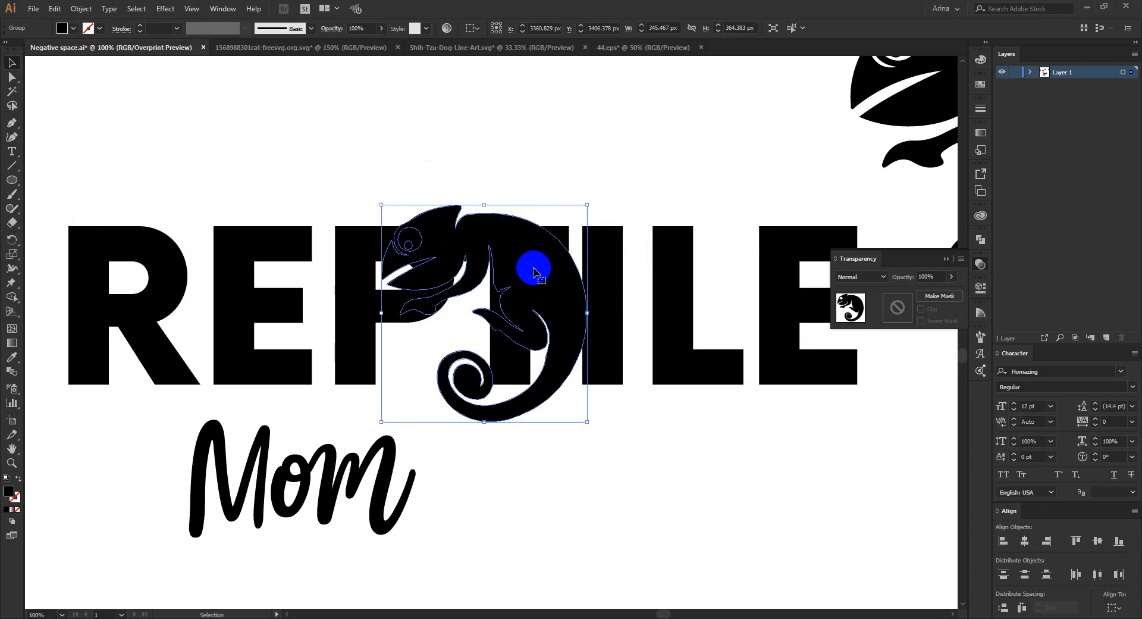
- Cut the chameleon copy to the clipboard and delete the T inside the isolated lettering group
{"action": "key", "text": "a"}
{"action": "key", "text": "ctrl+x"}
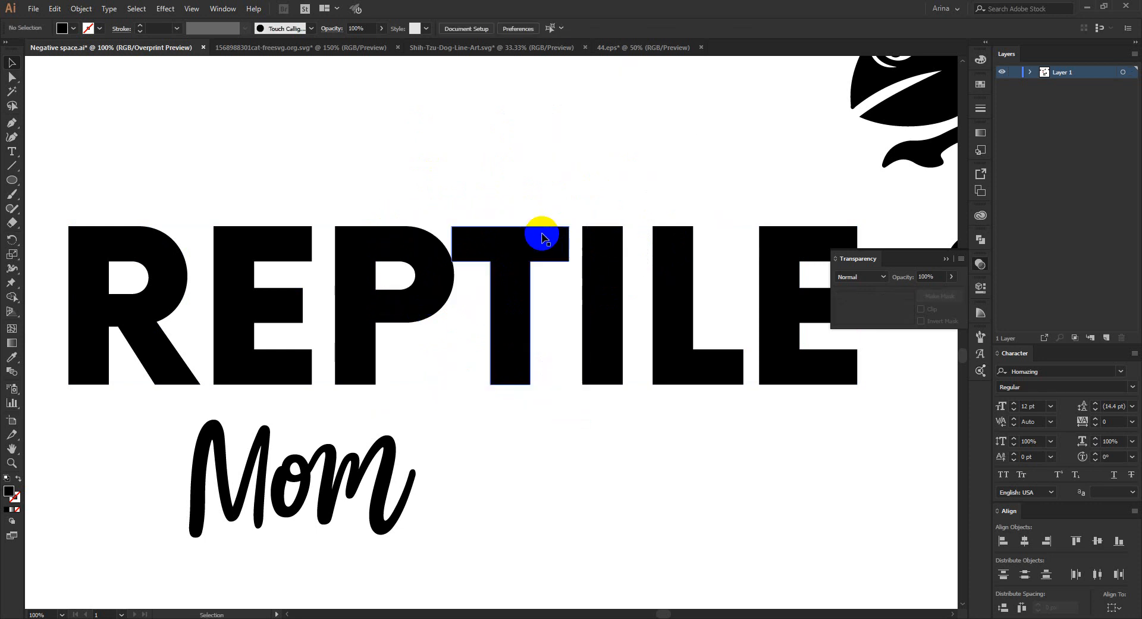
{"action": "double_click", "coordinate": [542, 233]}
{"action": "left_click", "coordinate": [539, 245]}
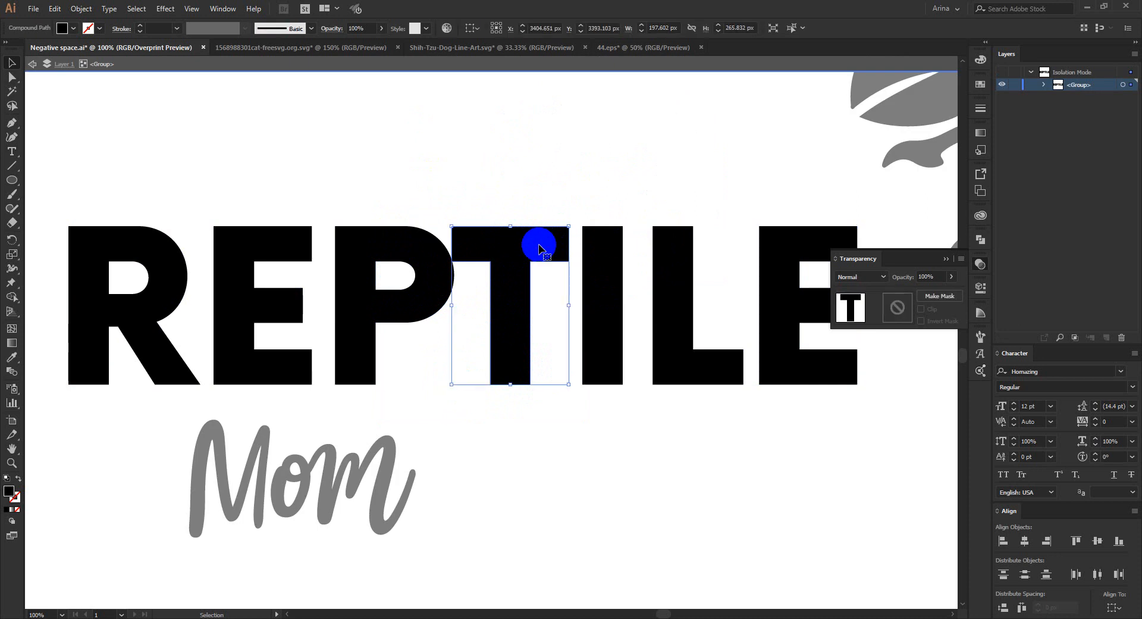
{"action": "key", "text": "Delete"}
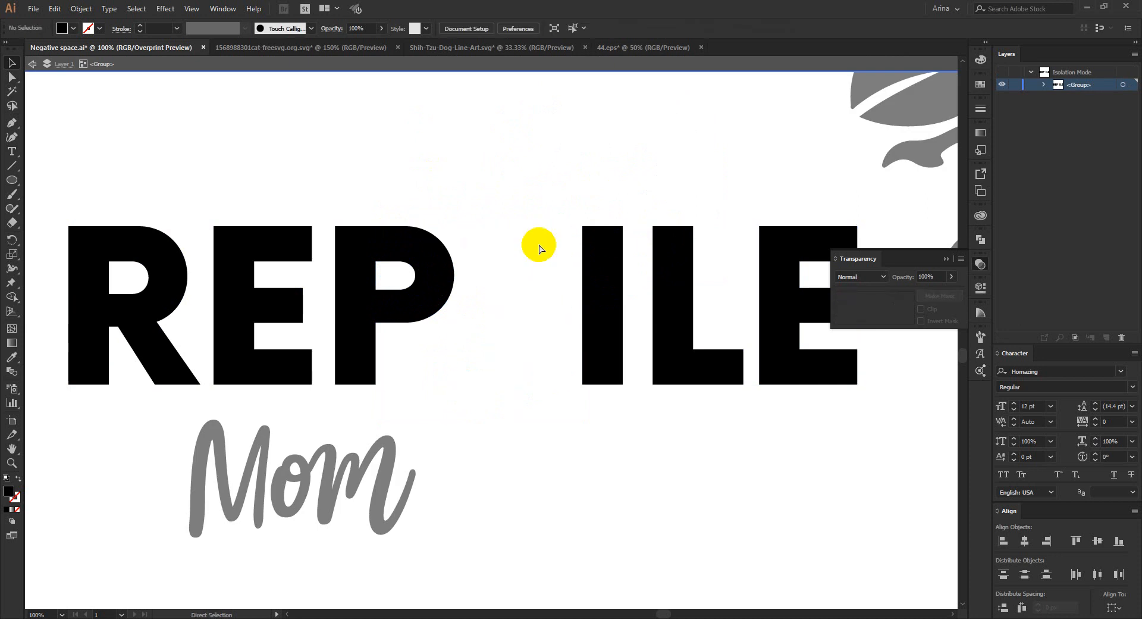
- Paste the chameleon into the lettering group in the T's place and nudge it slightly right and down
{"action": "key", "text": "v"}
{"action": "key", "text": "ctrl+v"}
{"action": "key", "text": "Right"}
{"action": "key", "text": "Right"}
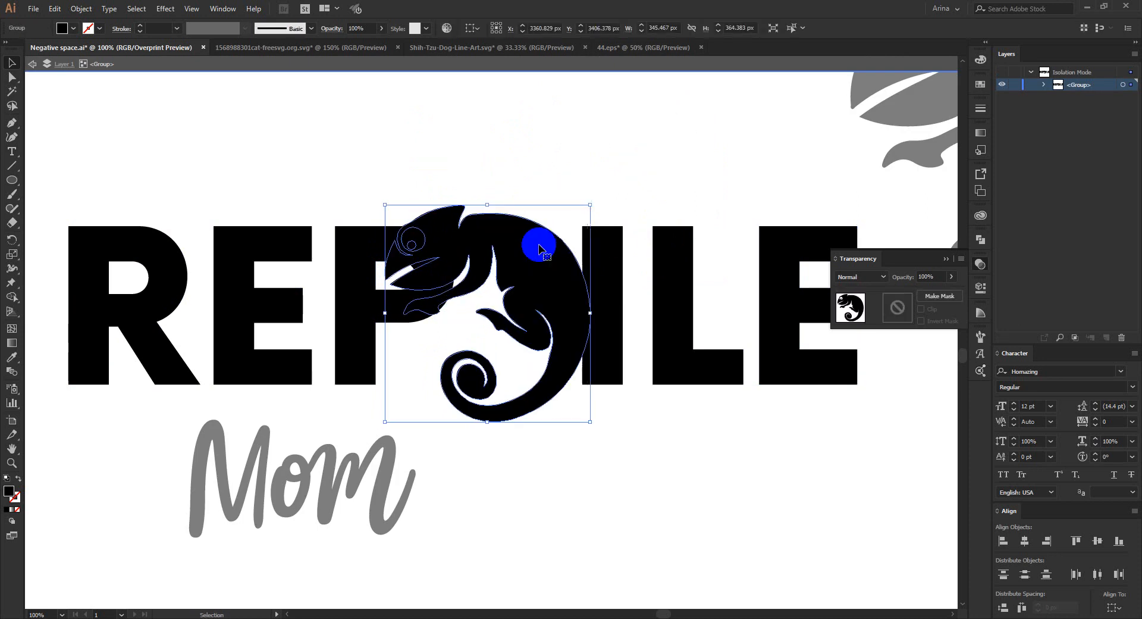
{"action": "key", "text": "Right"}
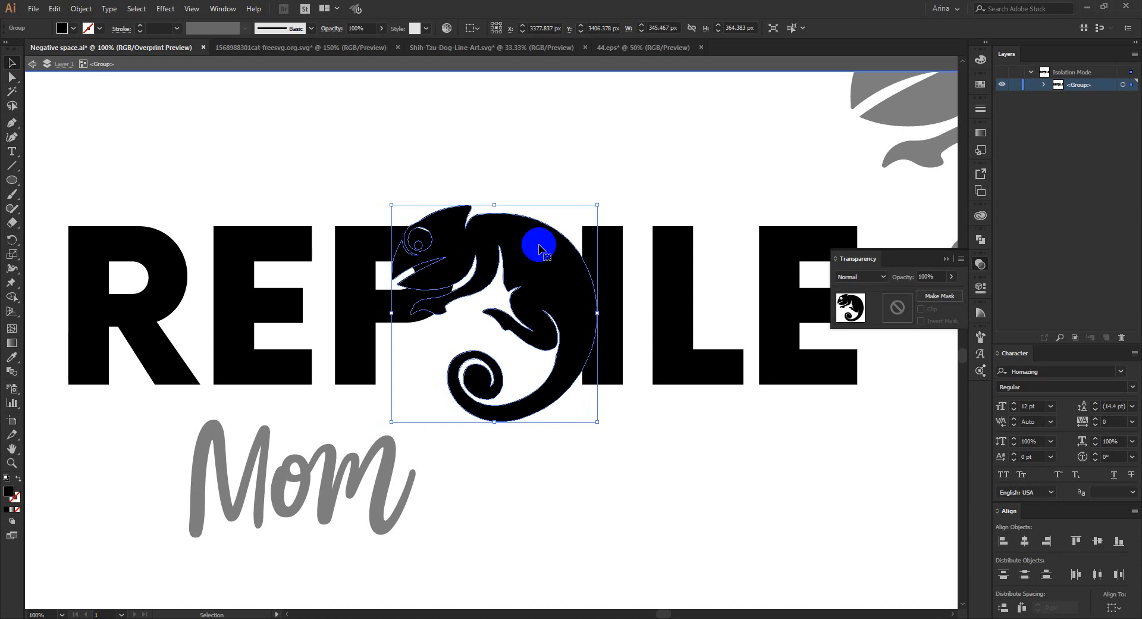
{"action": "key", "text": "Down"}
{"action": "key", "text": "Down"}
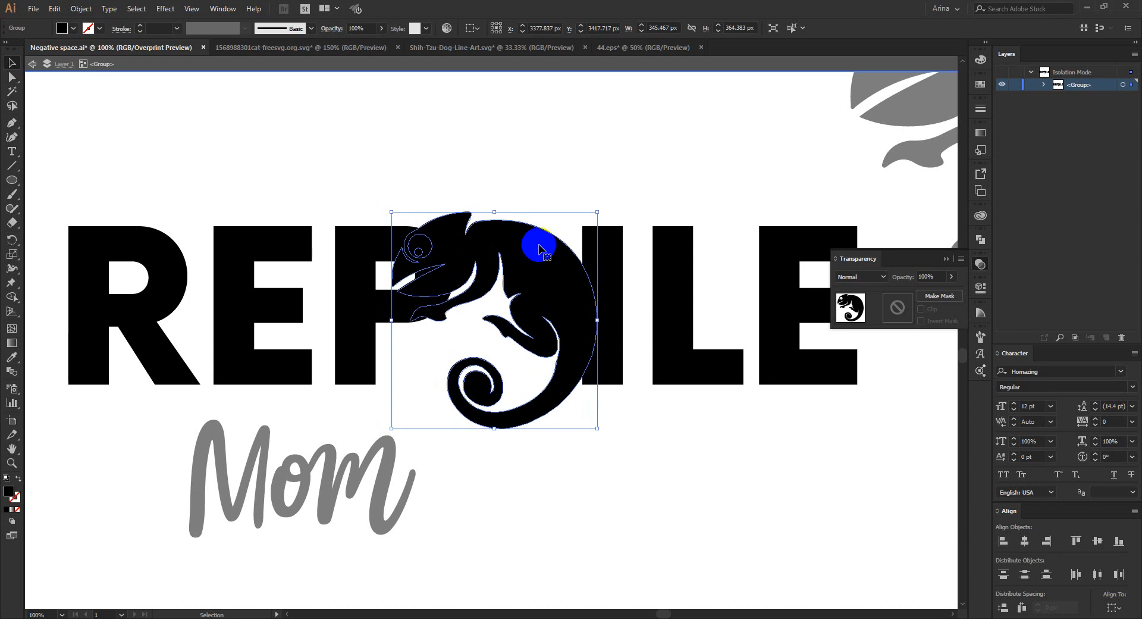
- Cut the chameleon's mouth slit out of the overlapping P with Shape Builder
{"action": "left_click_drag", "start_coordinate": [362, 180], "coordinate": [632, 393]}
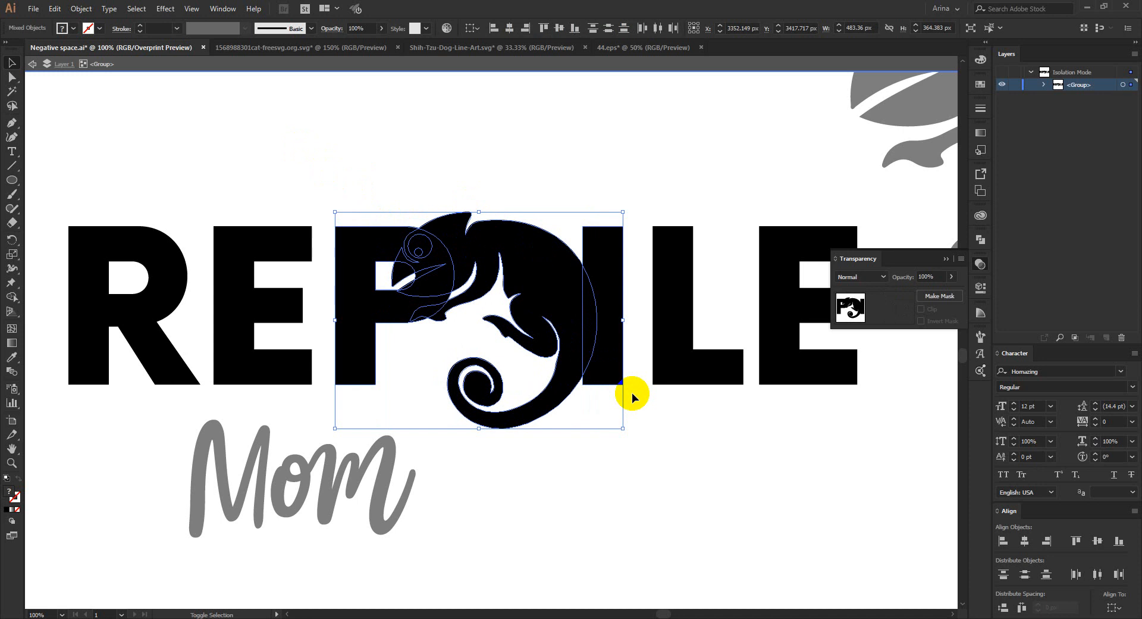
{"action": "key", "text": "shift+m"}
{"action": "scroll", "coordinate": [421, 277], "scroll_direction": "up", "scroll_amount": 2}
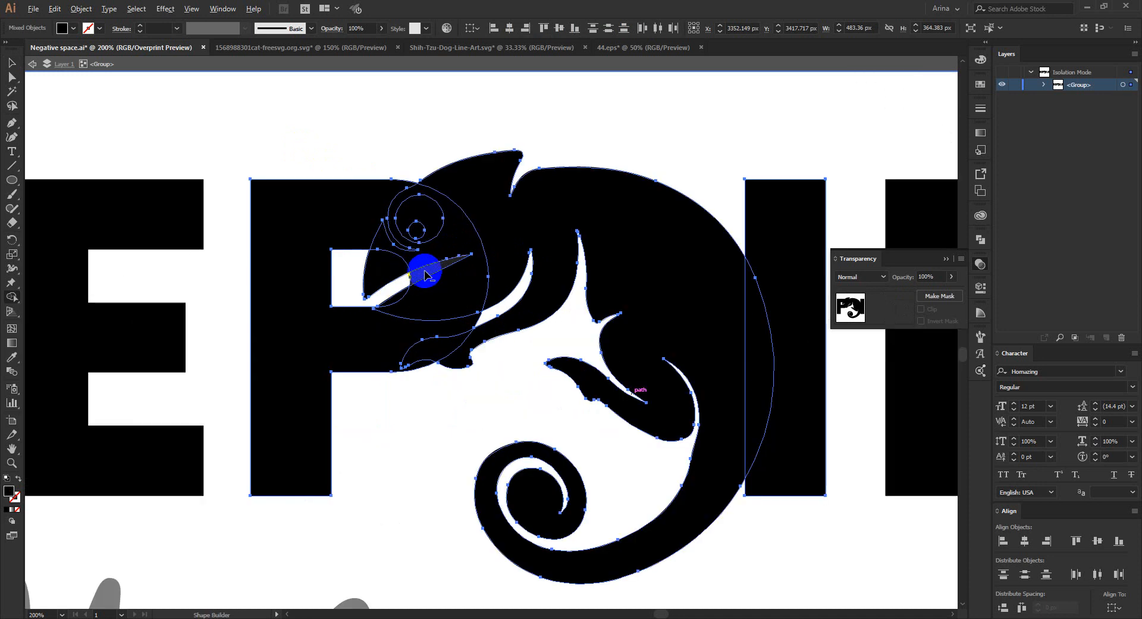
{"action": "left_click", "coordinate": [427, 273]}
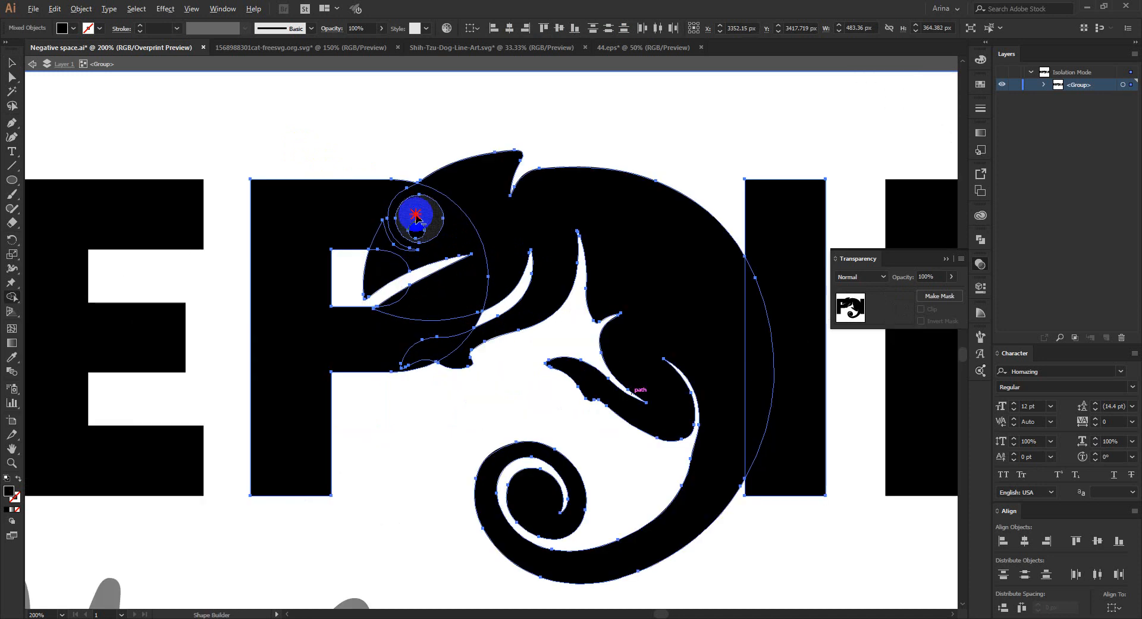
- Try to clear the overlaps at the chameleon's eye, arm and head from the P with Shape Builder
{"action": "left_click", "coordinate": [416, 217]}
{"action": "left_click", "coordinate": [392, 257]}
{"action": "scroll", "coordinate": [393, 253], "scroll_direction": "up", "scroll_amount": 1}
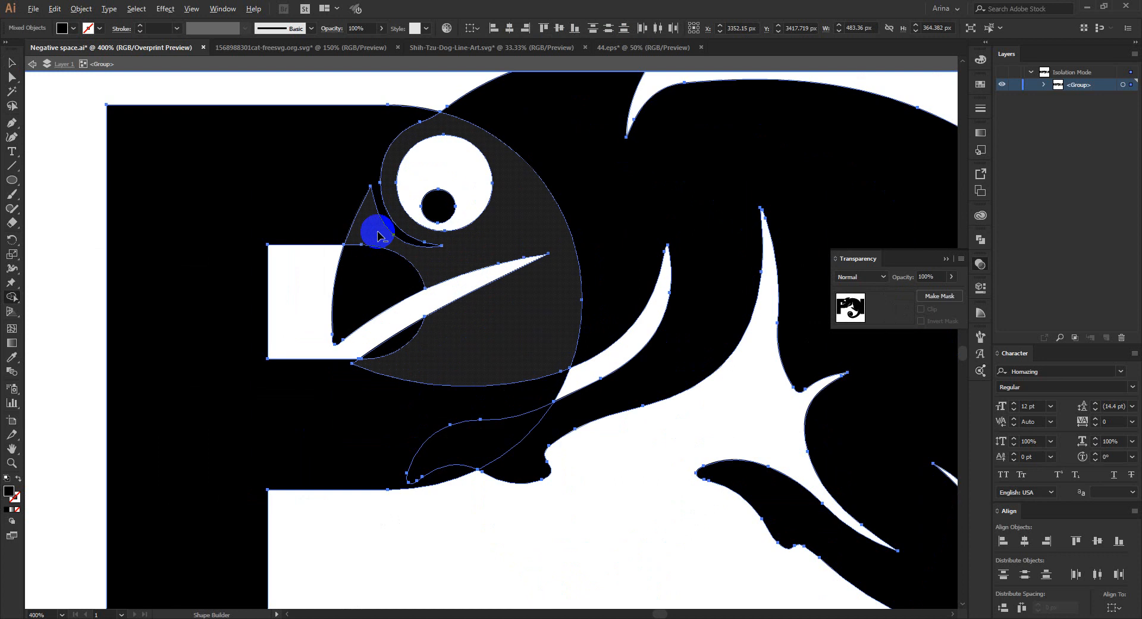
{"action": "scroll", "coordinate": [376, 231], "scroll_direction": "down", "scroll_amount": 3}
{"action": "scroll", "coordinate": [441, 309], "scroll_direction": "up", "scroll_amount": 1}
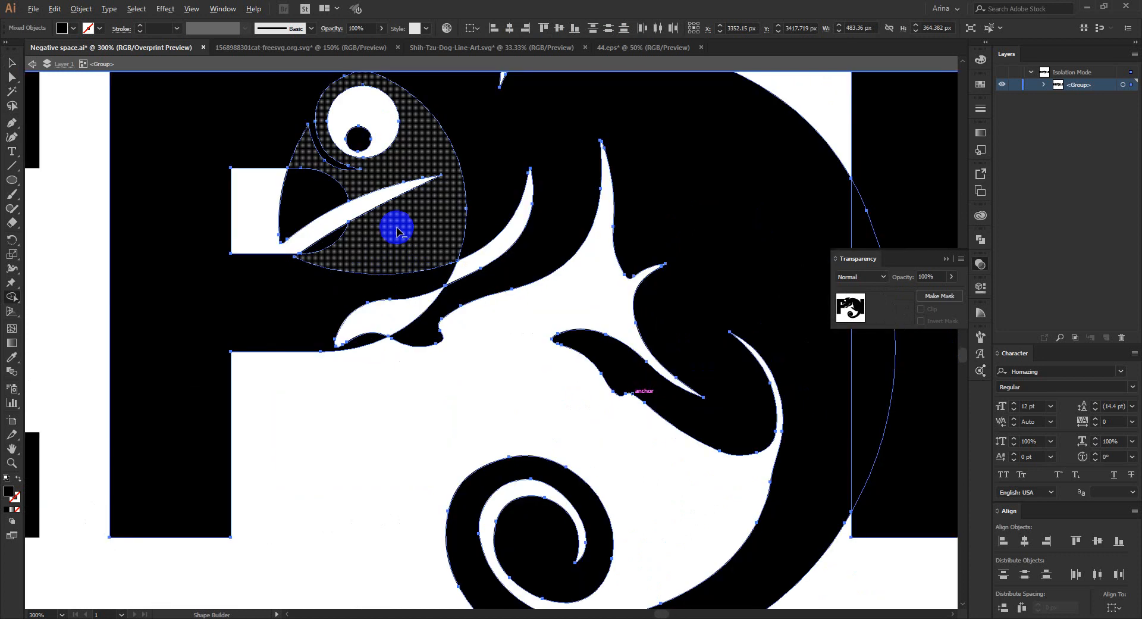
{"action": "left_click_drag", "start_coordinate": [397, 230], "coordinate": [402, 243]}
{"action": "scroll", "coordinate": [418, 262], "scroll_direction": "down", "scroll_amount": 1}
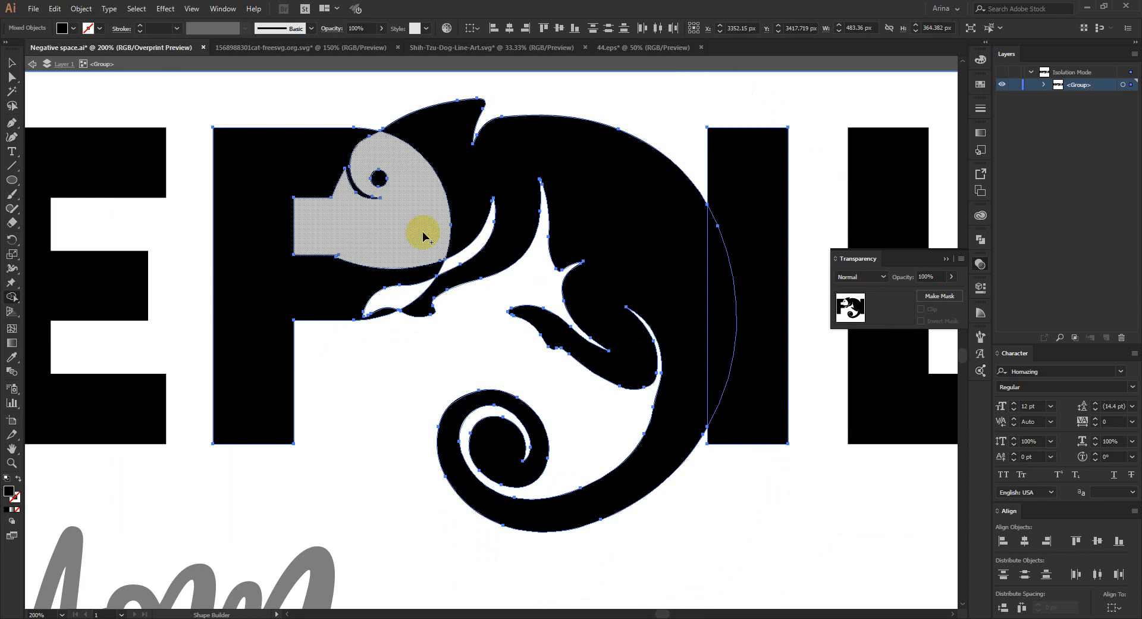
- Undo the Shape Builder cuts at the chameleon's head, arm and eye and deselect the shapes
{"action": "key", "text": "ctrl+z"}
{"action": "left_click", "coordinate": [412, 226]}
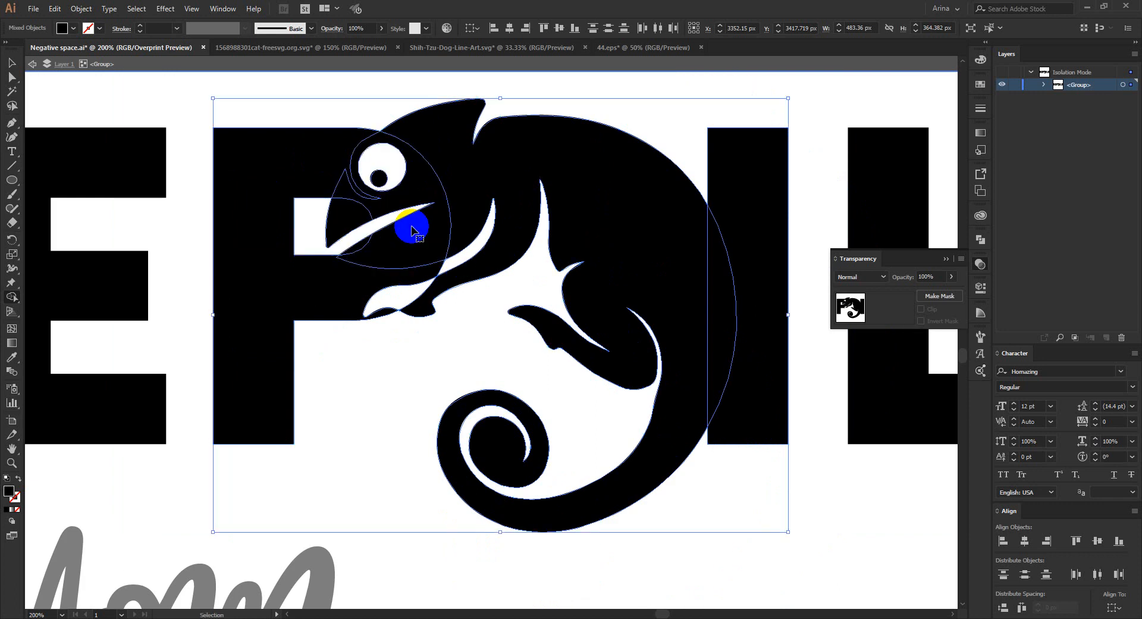
{"action": "key", "text": "a"}
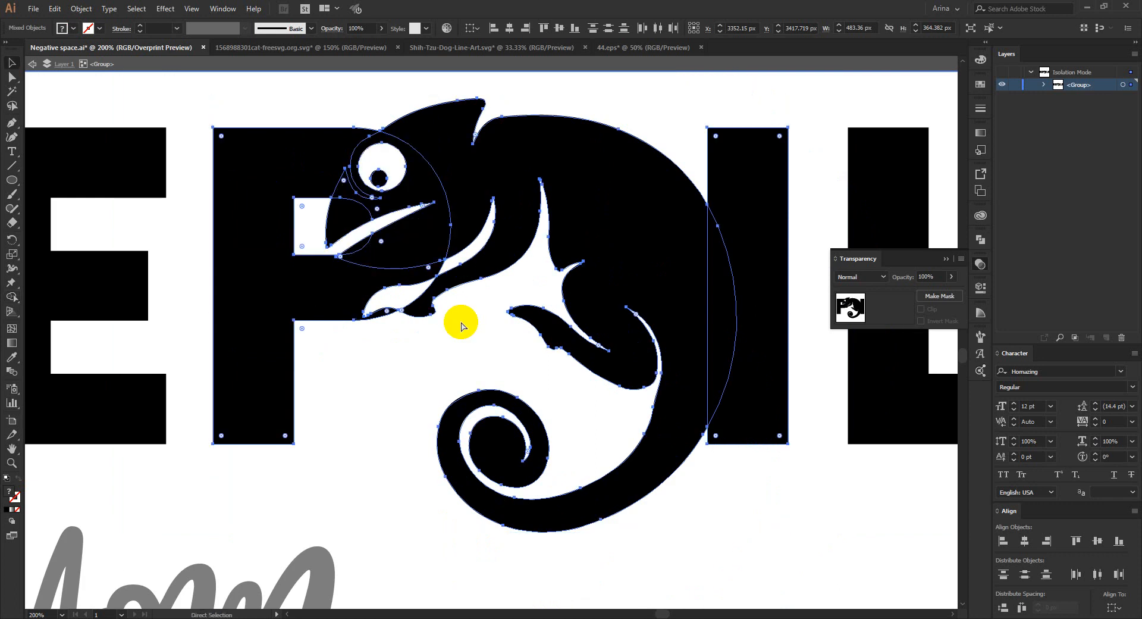
{"action": "key", "text": "ctrl+z"}
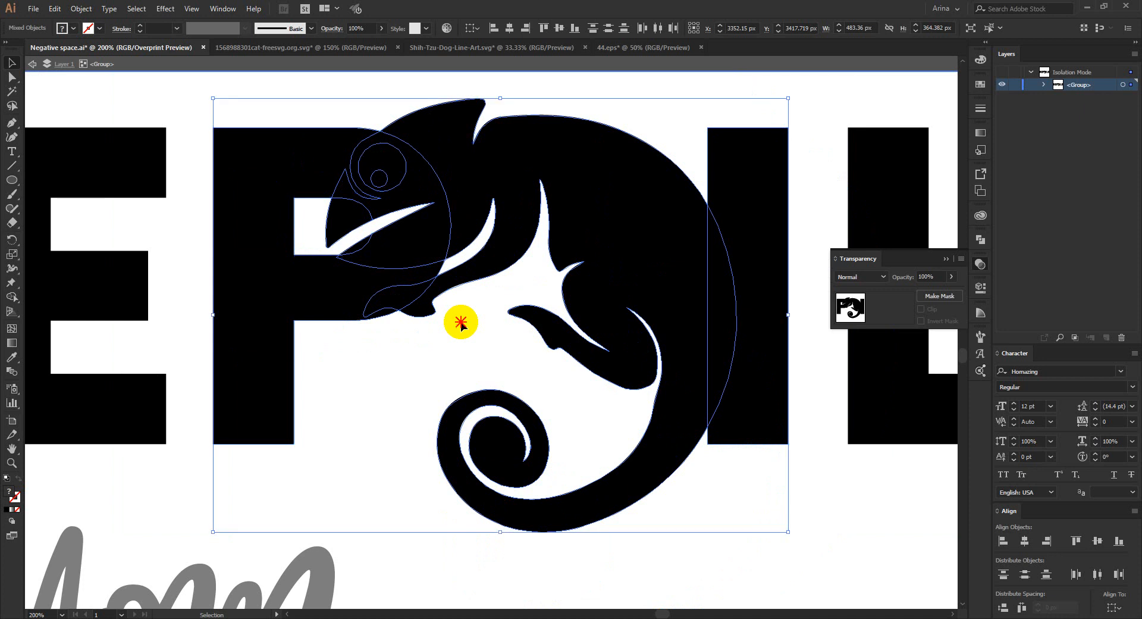
{"action": "left_click", "coordinate": [460, 322]}
- Offset the chameleon's path by 4 px with mitered joins and a miter limit of 4
{"action": "scroll", "coordinate": [438, 312], "scroll_direction": "down", "scroll_amount": 1}
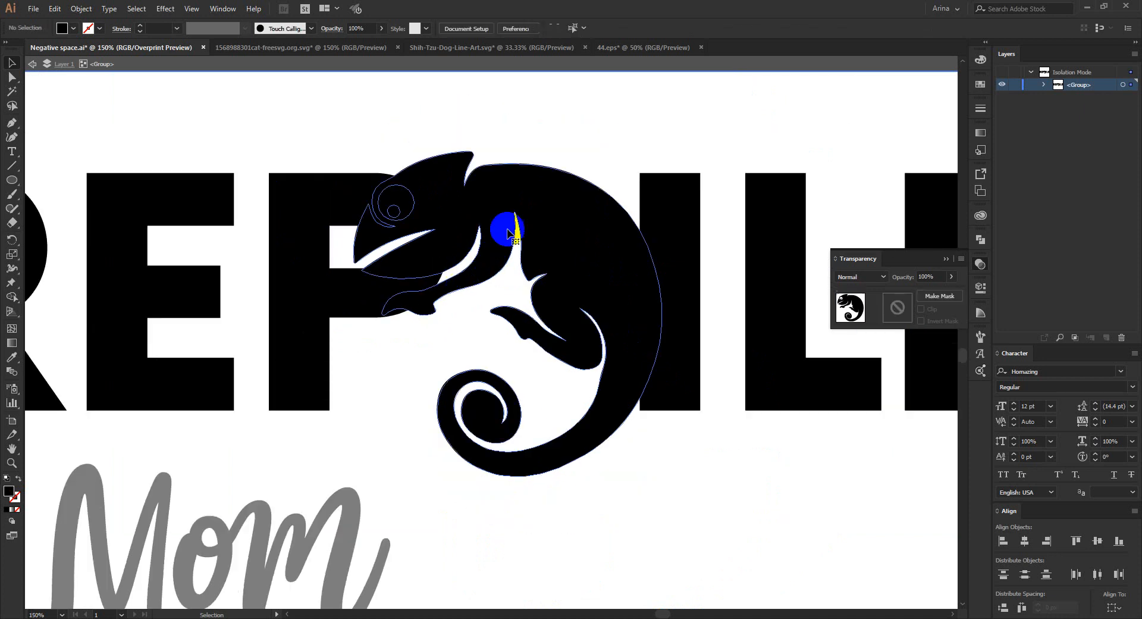
{"action": "left_click", "coordinate": [476, 232]}
{"action": "left_click", "coordinate": [56, 10]}
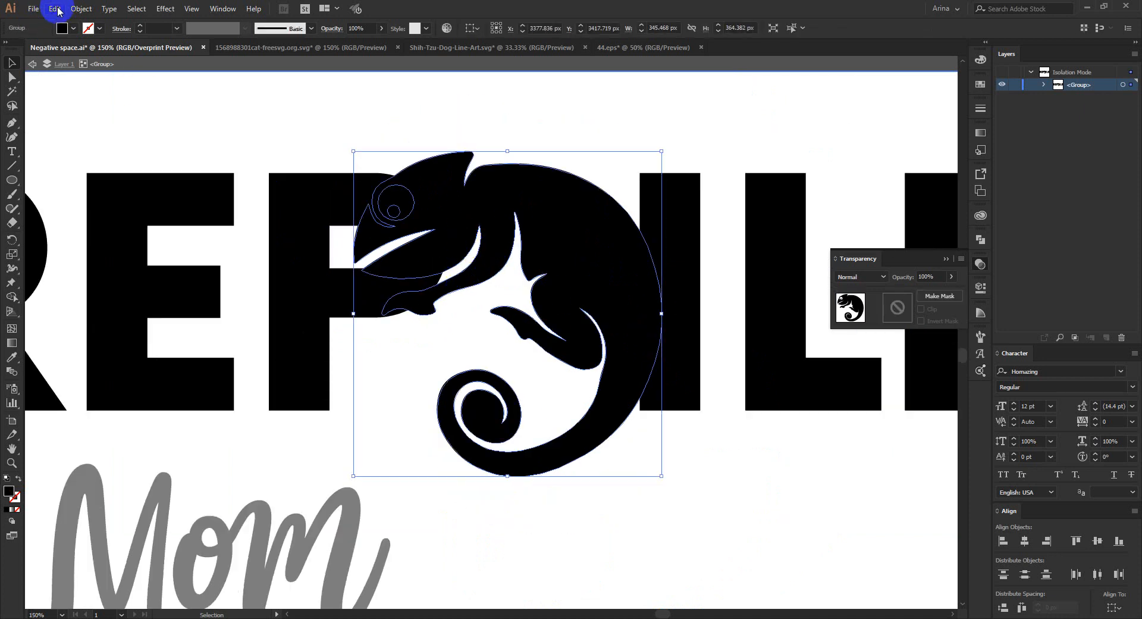
{"action": "left_click", "coordinate": [89, 9]}
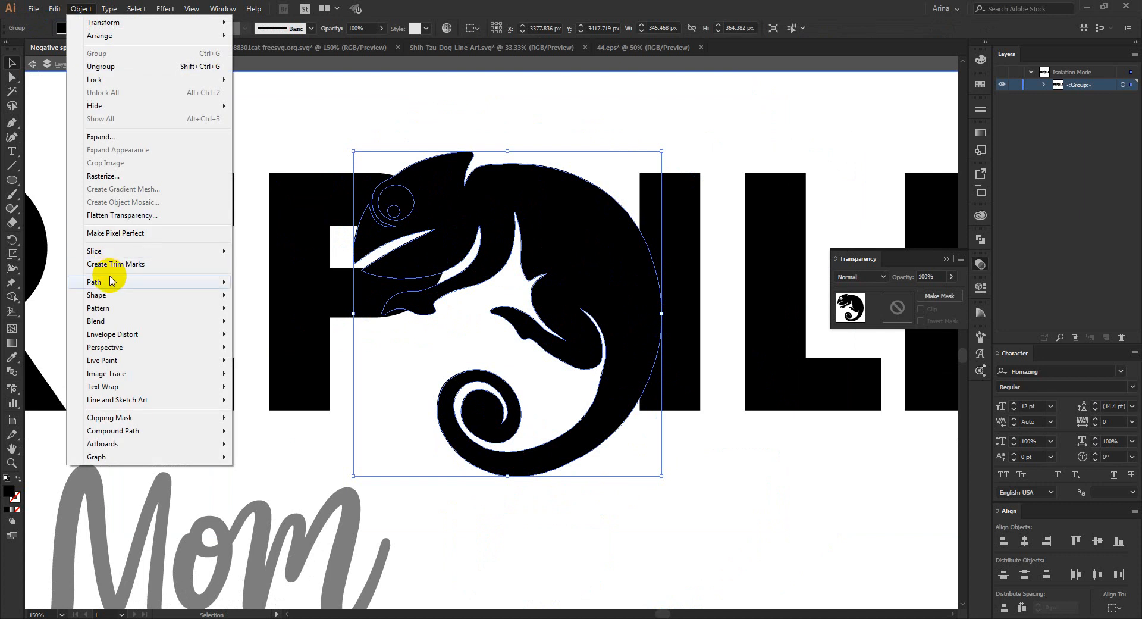
{"action": "mouse_move", "coordinate": [128, 287]}
{"action": "left_click", "coordinate": [270, 326]}
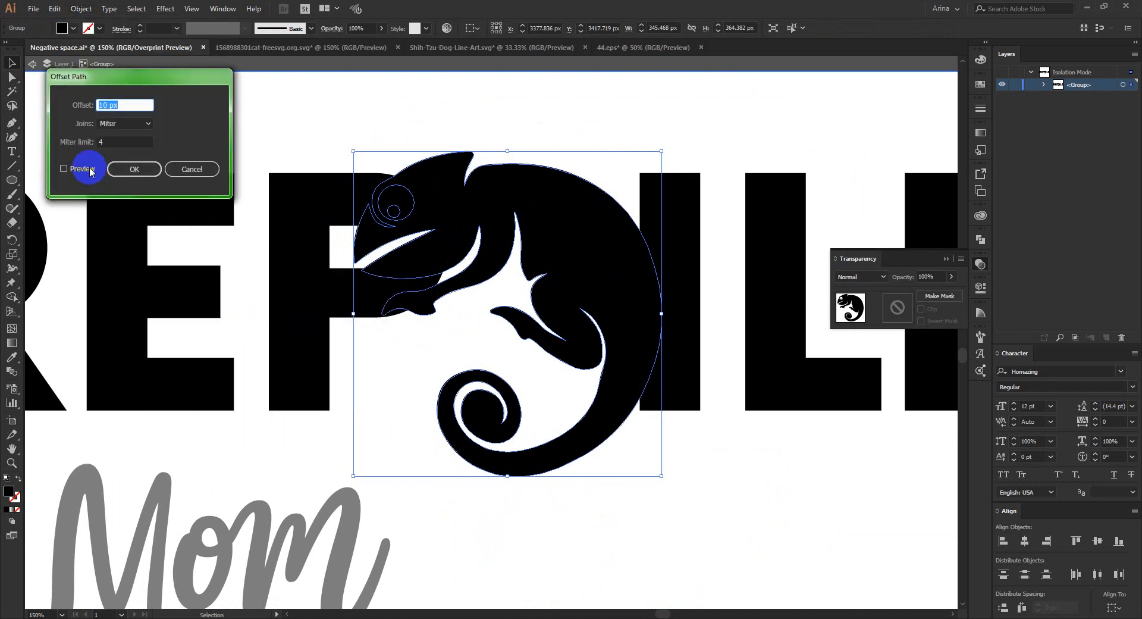
{"action": "left_click", "coordinate": [64, 168]}
{"action": "double_click", "coordinate": [116, 106]}
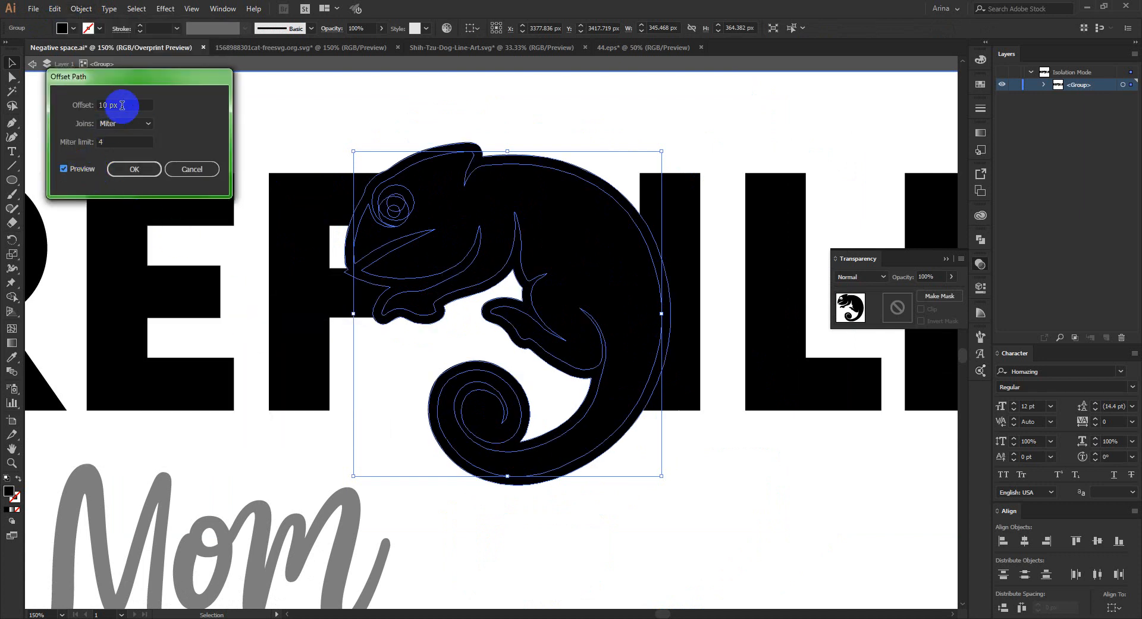
{"action": "type", "text": "5"}
{"action": "key", "text": "Down"}
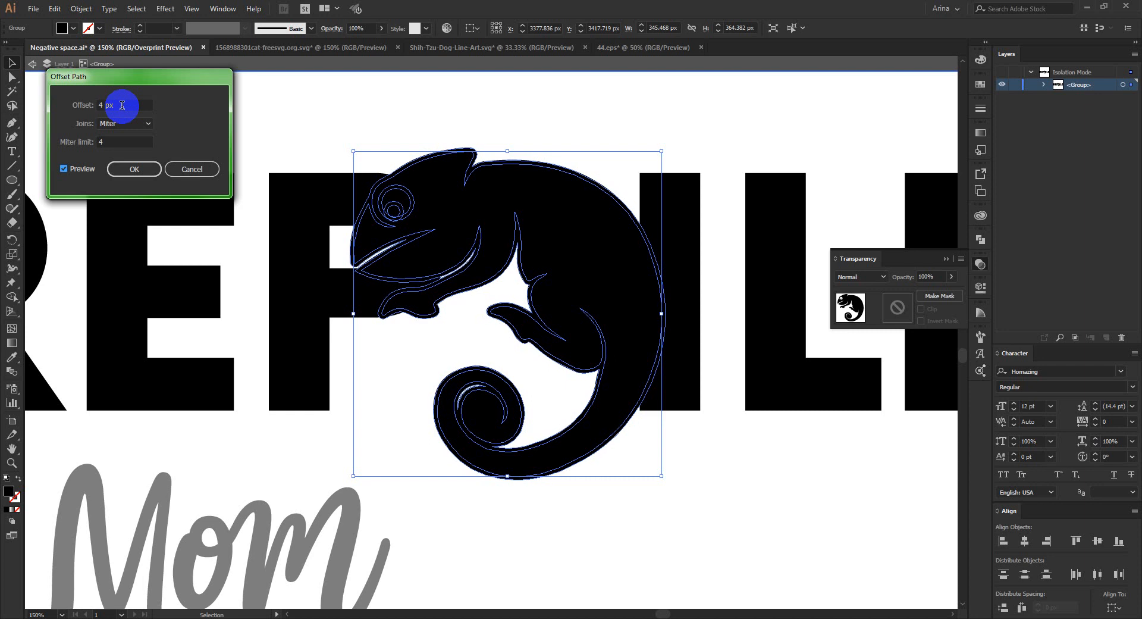
{"action": "left_click", "coordinate": [135, 169]}
- Cut the chameleon's offset outline to the clipboard and group the P with the I
{"action": "left_click", "coordinate": [332, 403]}
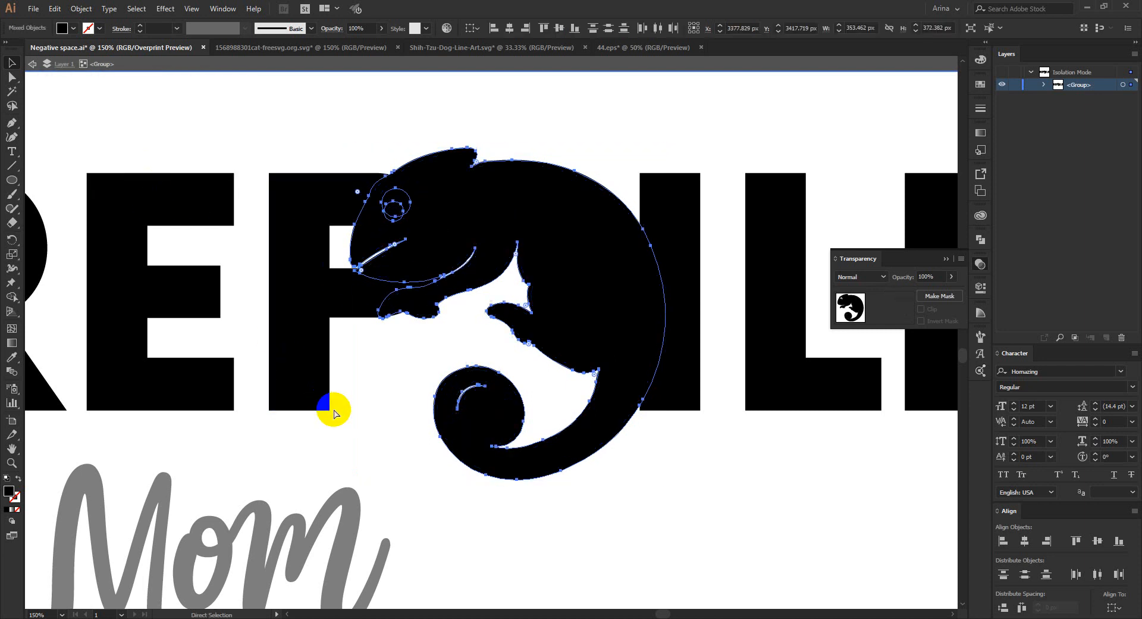
{"action": "left_click", "coordinate": [326, 316]}
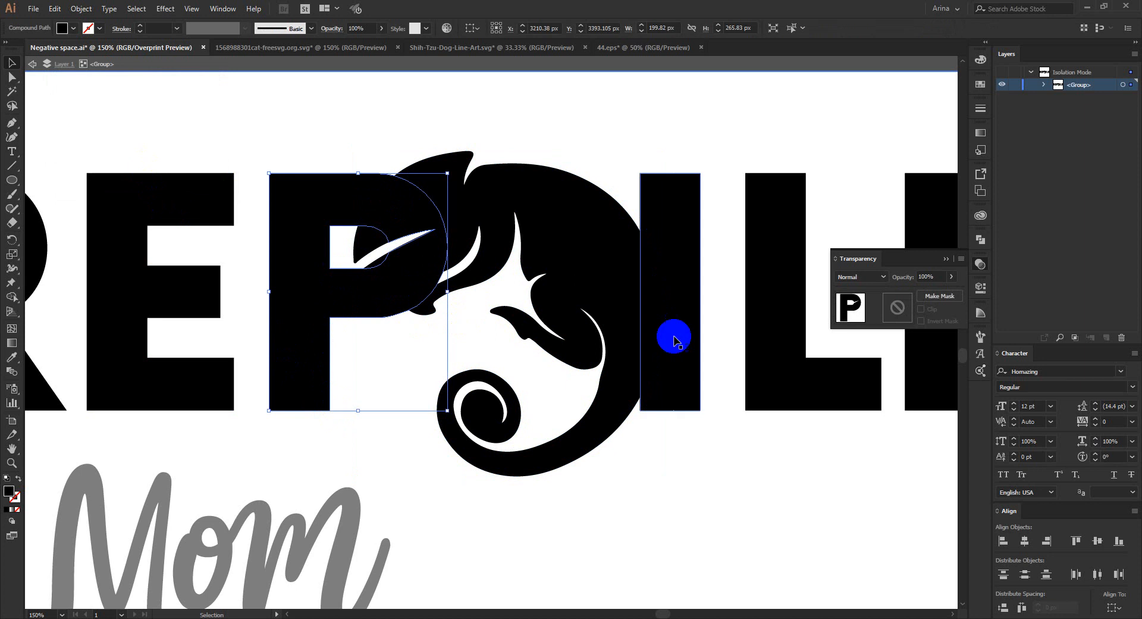
{"action": "left_click", "coordinate": [697, 246], "text": "shift"}
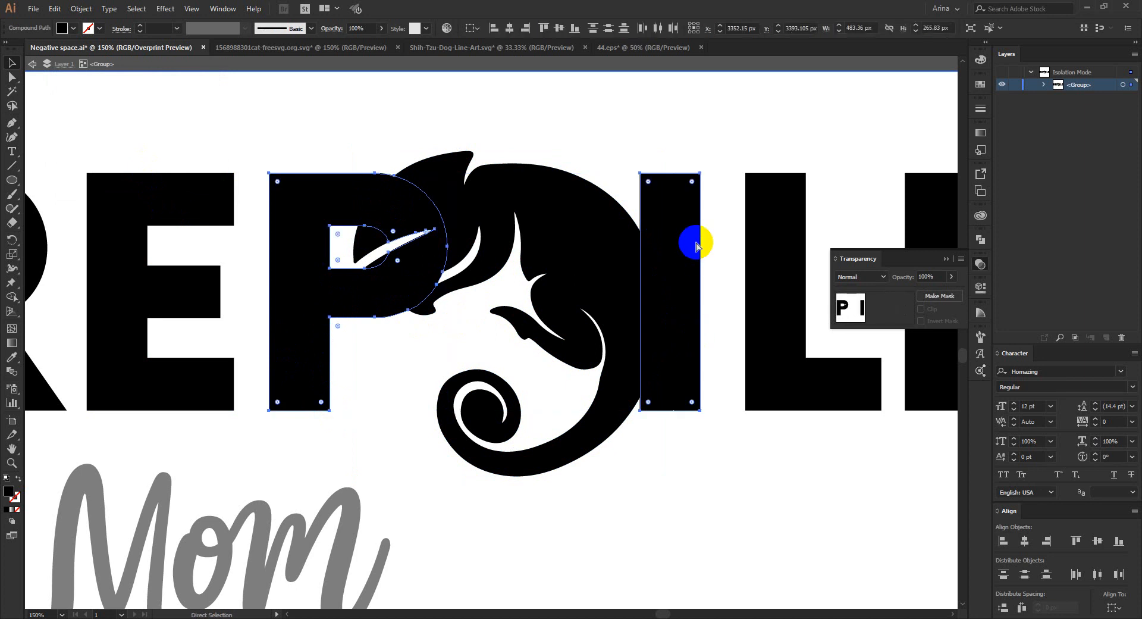
{"action": "key", "text": "ctrl+g"}
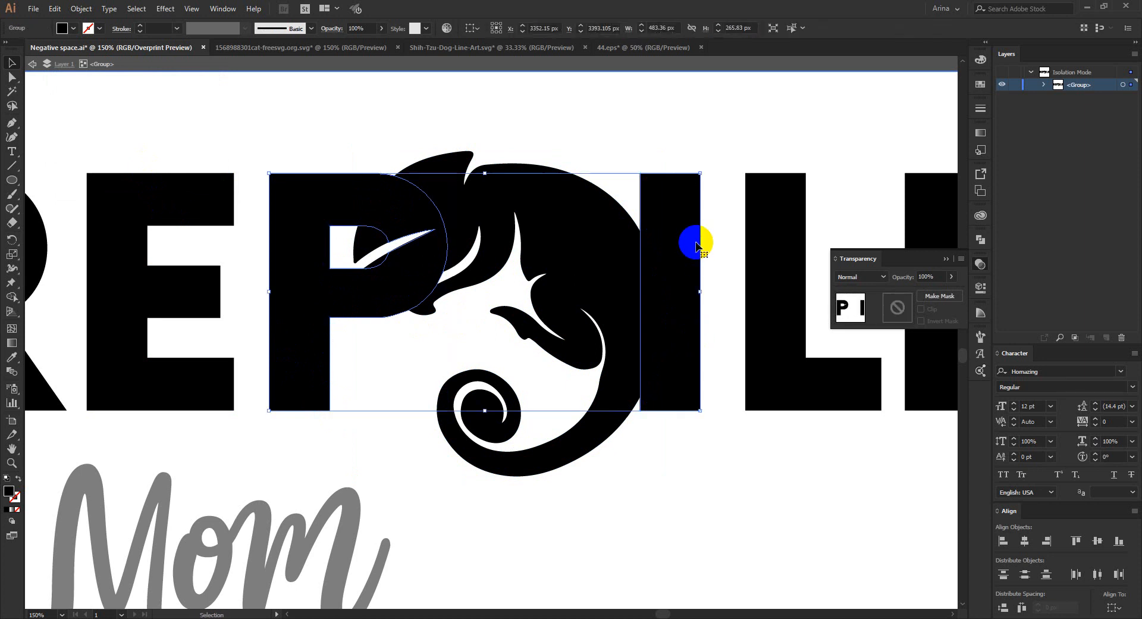
- Give the P and I group an unclipped opacity mask, paste the offset outline in place inside it, and return to the artwork
{"action": "left_click", "coordinate": [898, 308]}
{"action": "left_click", "coordinate": [921, 309]}
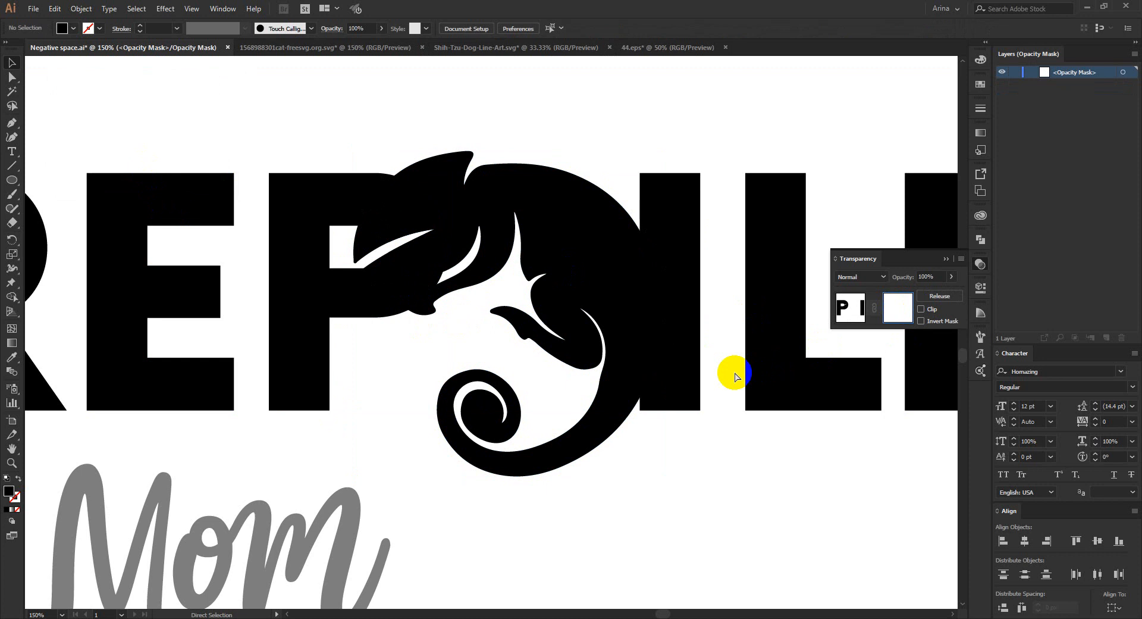
{"action": "key", "text": "ctrl+f"}
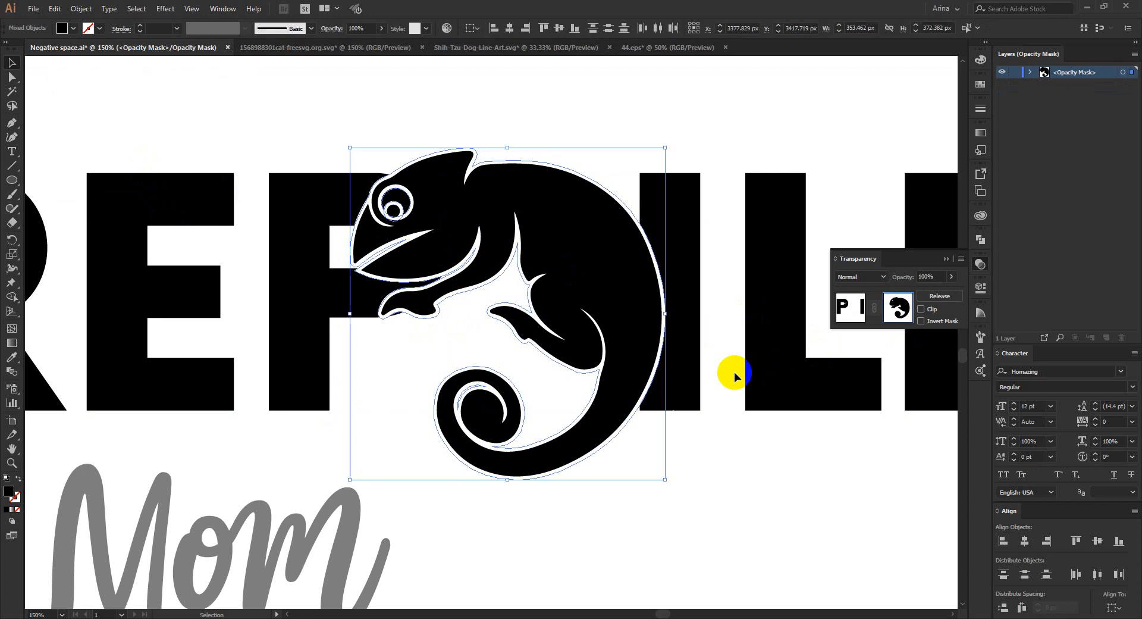
{"action": "left_click", "coordinate": [853, 303]}
- Deselect the masked letters and leave the lettering group's isolation mode
{"action": "left_click", "coordinate": [705, 496]}
{"action": "scroll", "coordinate": [502, 372], "scroll_direction": "down", "scroll_amount": 1}
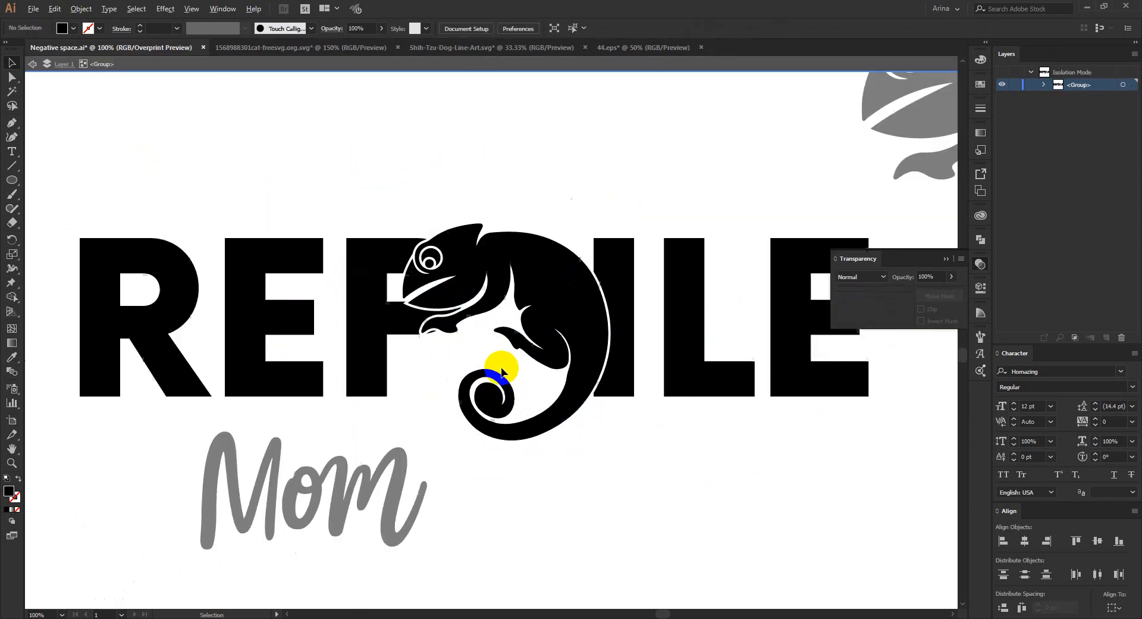
{"action": "double_click", "coordinate": [613, 484]}
{"action": "scroll", "coordinate": [521, 447], "scroll_direction": "down", "scroll_amount": 1}
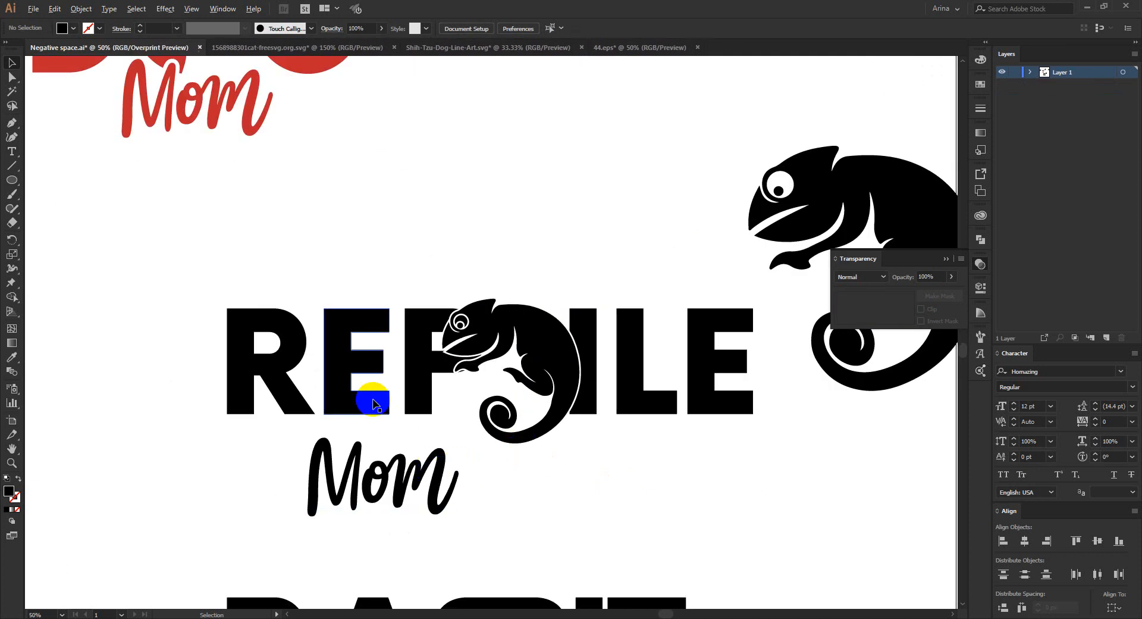
{"action": "scroll", "coordinate": [369, 394], "scroll_direction": "down", "scroll_amount": 1}
{"action": "scroll", "coordinate": [473, 397], "scroll_direction": "up", "scroll_amount": 1}
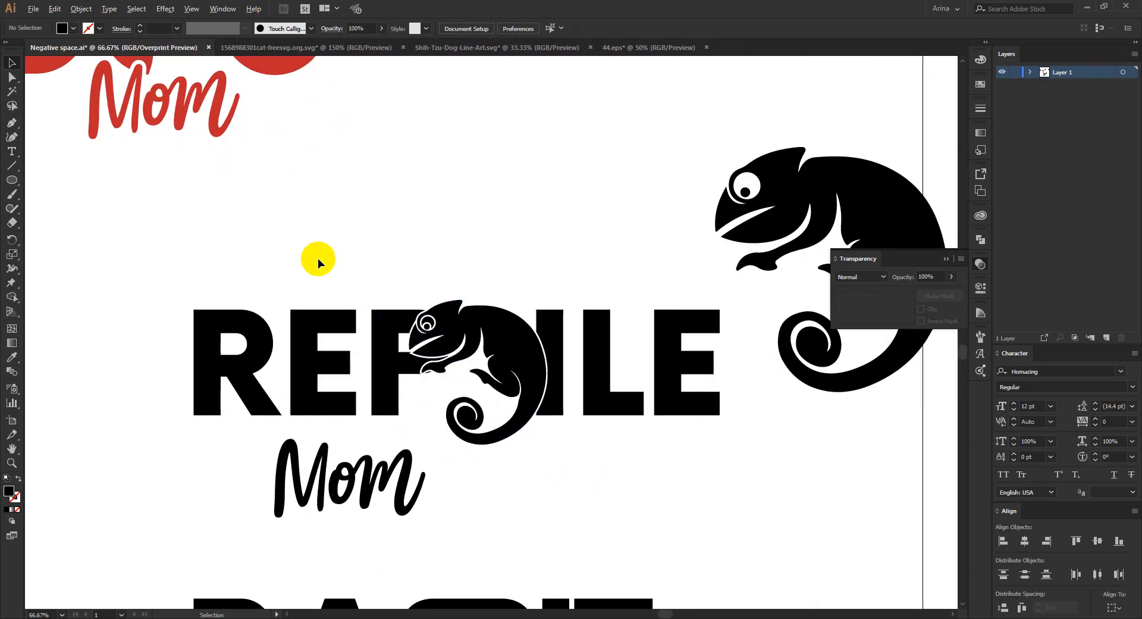
{"action": "scroll", "coordinate": [317, 258], "scroll_direction": "down", "scroll_amount": 2}
{"action": "scroll", "coordinate": [486, 373], "scroll_direction": "up", "scroll_amount": 5}
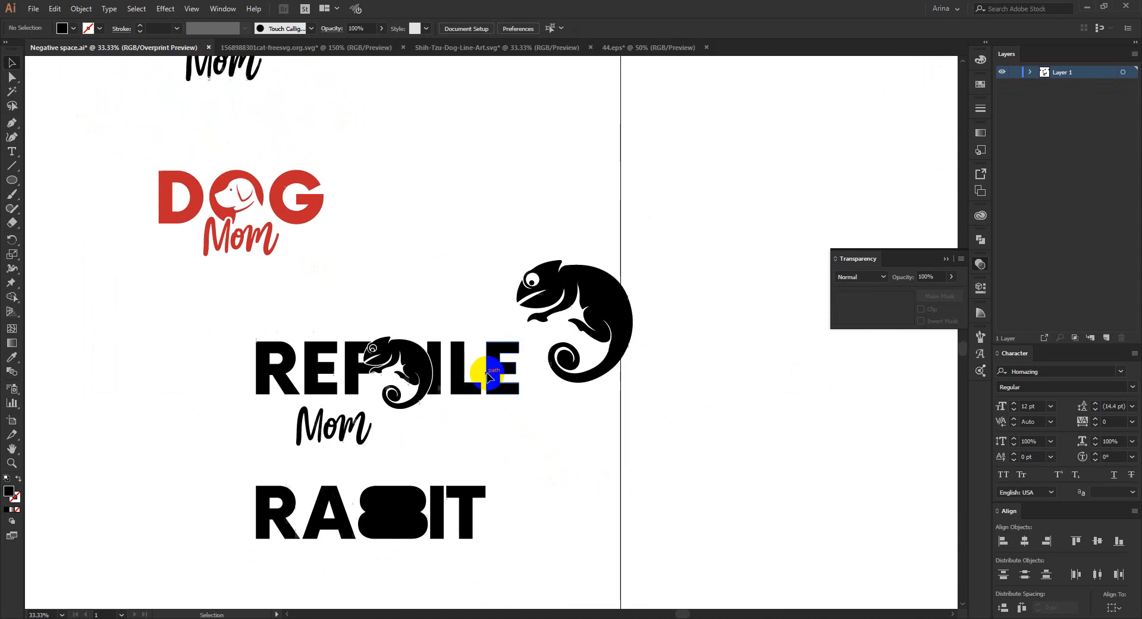
- Duplicate the CAT text into the empty space above the large chameleon and replace its wording with REPTILE
{"action": "scroll", "coordinate": [486, 373], "scroll_direction": "down", "scroll_amount": 1}
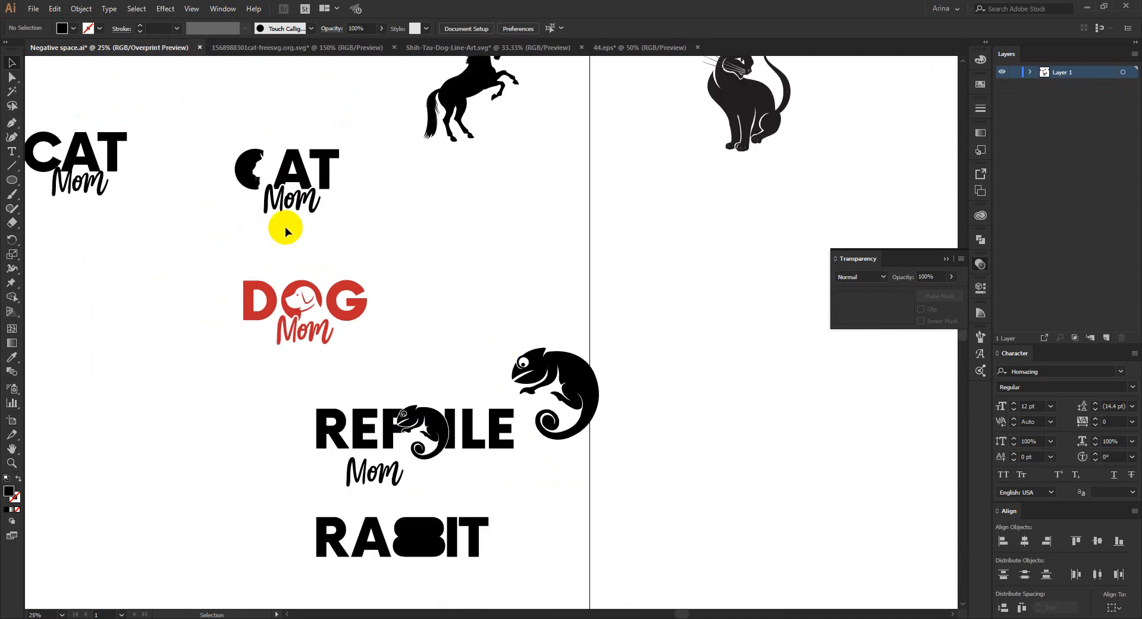
{"action": "left_click_drag", "start_coordinate": [101, 152], "coordinate": [504, 276]}
{"action": "scroll", "coordinate": [503, 276], "scroll_direction": "up", "scroll_amount": 2}
{"action": "double_click", "coordinate": [498, 276]}
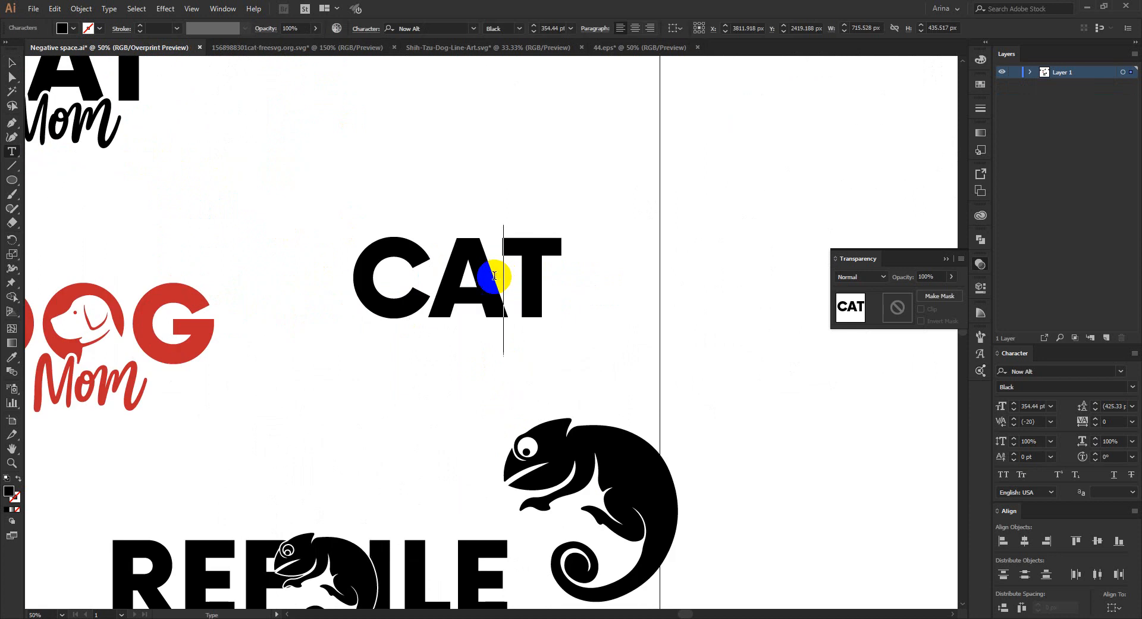
{"action": "double_click", "coordinate": [493, 276]}
{"action": "type", "text": "rep"}
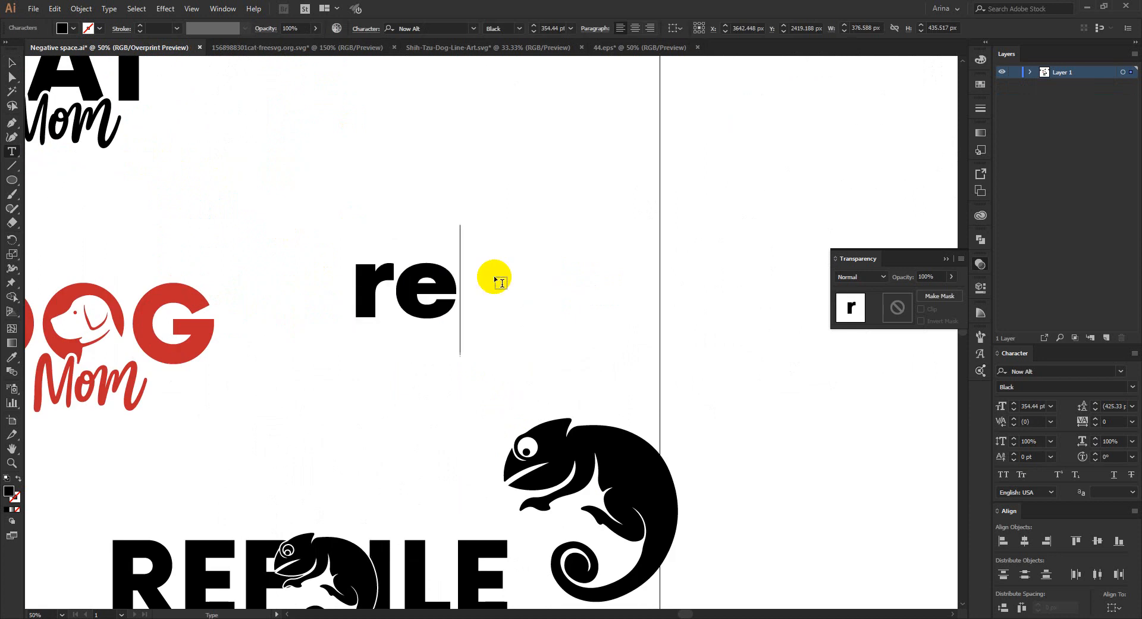
{"action": "key", "text": "BackSpace"}
{"action": "key", "text": "BackSpace"}
{"action": "key", "text": "BackSpace"}
{"action": "type", "text": "REPTILE"}
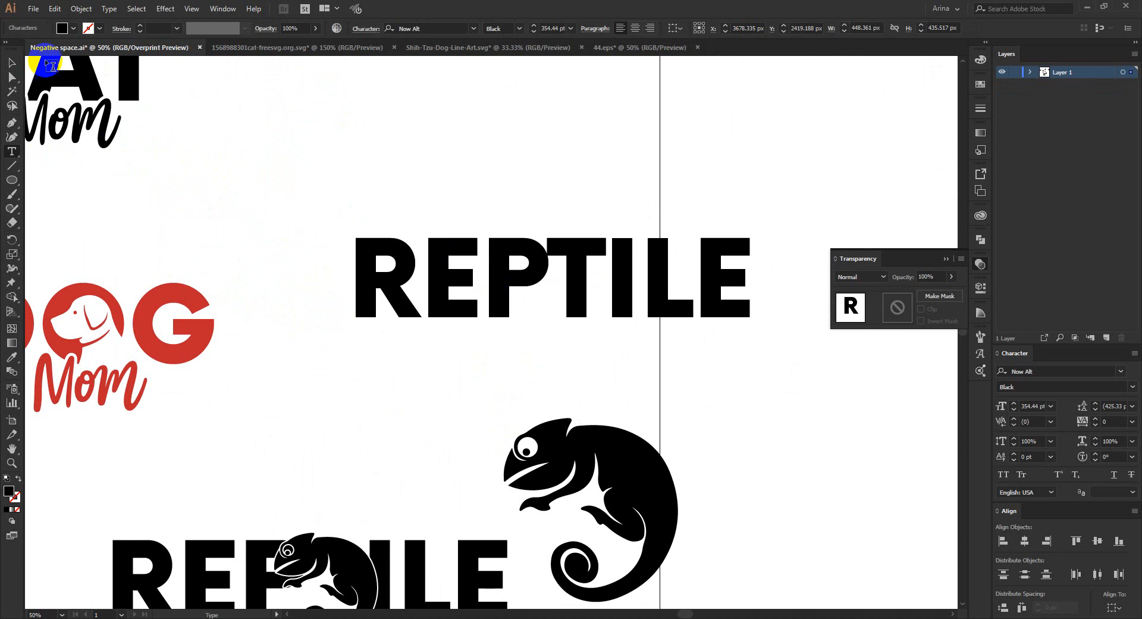
- Convert the new REPTILE text to outlines and copy the large chameleon below it
{"action": "left_click", "coordinate": [9, 65]}
{"action": "right_click", "coordinate": [592, 302]}
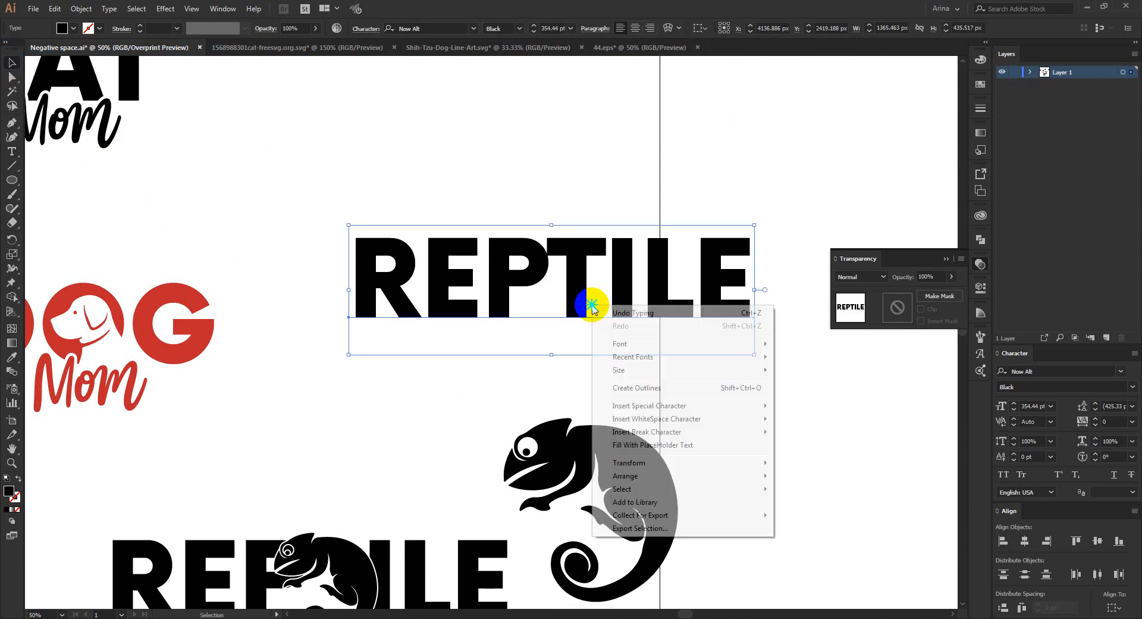
{"action": "left_click", "coordinate": [640, 387]}
{"action": "left_click", "coordinate": [621, 452]}
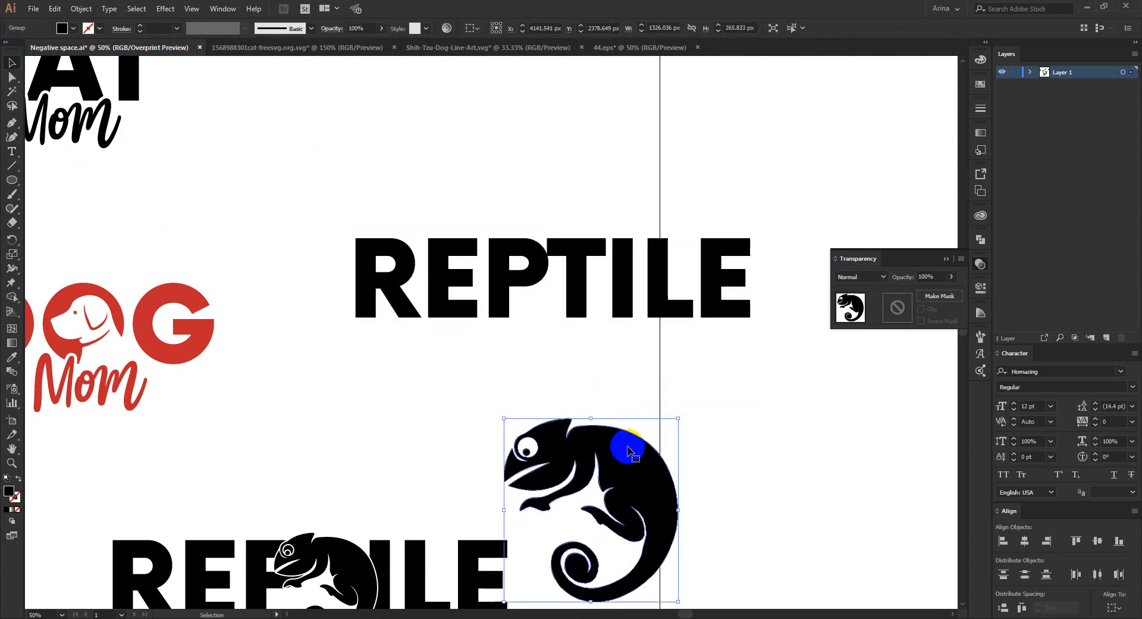
{"action": "key", "text": "ctrl+shift+]"}
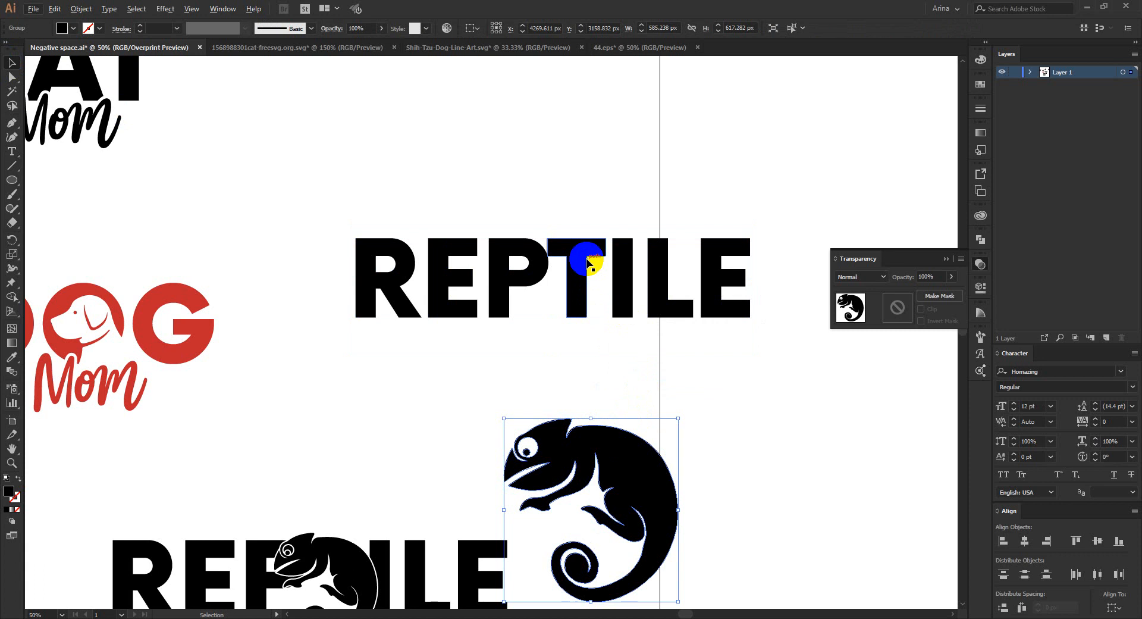
- Isolate the outlined REPTILE group and draw a rectangle about 307 by 266 px over the P and part of the T
{"action": "left_click", "coordinate": [587, 260]}
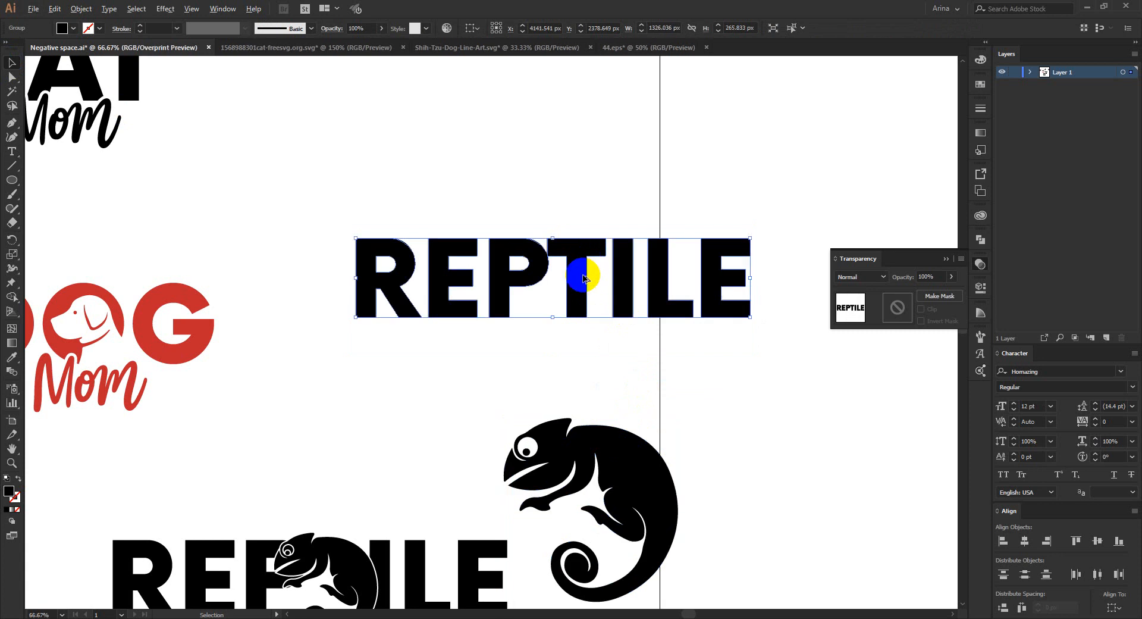
{"action": "scroll", "coordinate": [583, 279], "scroll_direction": "up", "scroll_amount": 2}
{"action": "double_click", "coordinate": [583, 278]}
{"action": "left_click", "coordinate": [454, 198]}
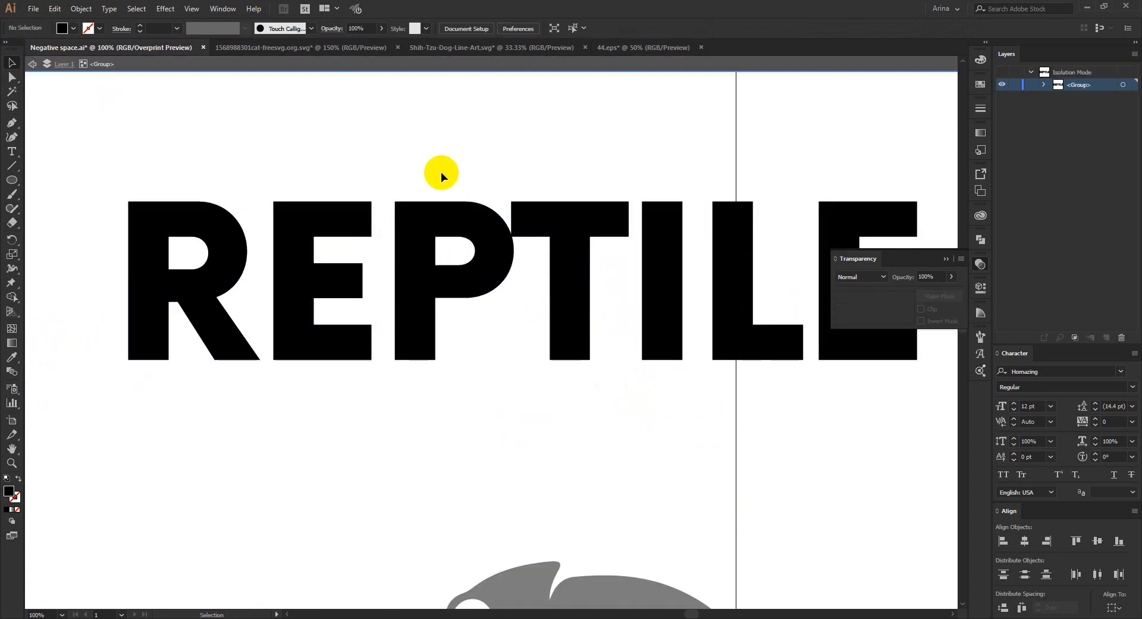
{"action": "left_click_drag", "start_coordinate": [441, 172], "coordinate": [543, 331]}
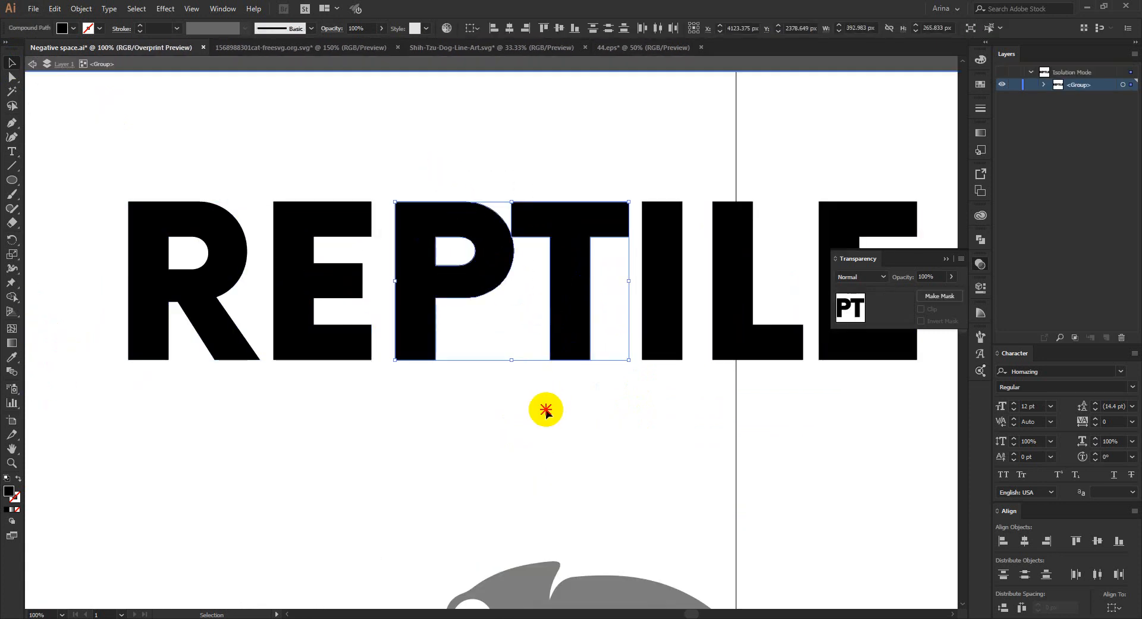
{"action": "left_click", "coordinate": [491, 312]}
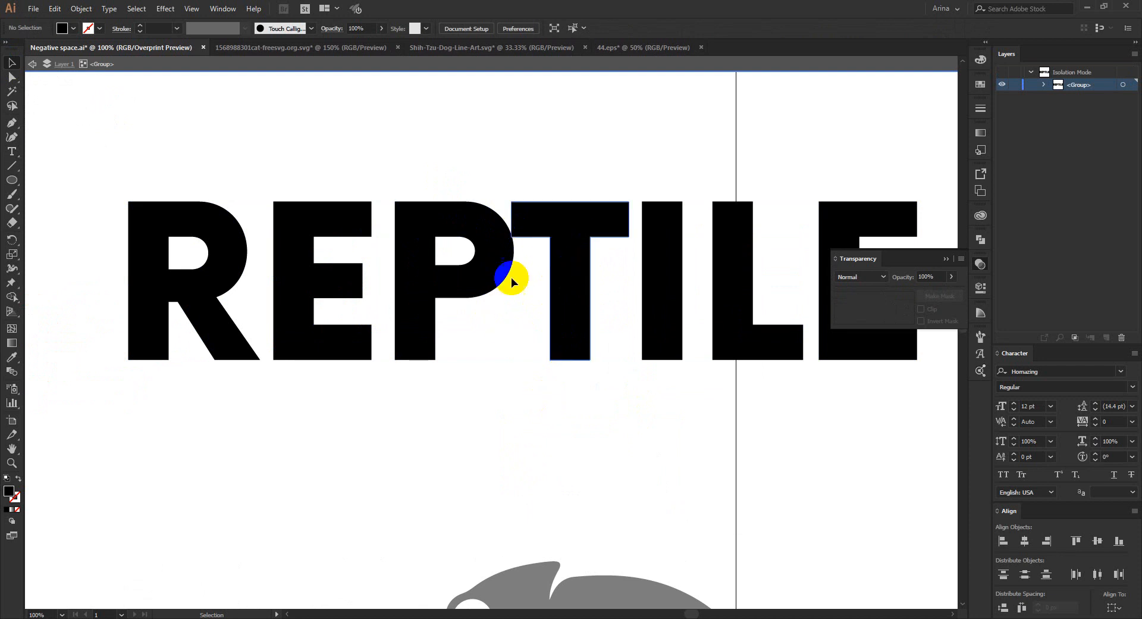
{"action": "left_click_drag", "start_coordinate": [11, 179], "coordinate": [44, 178]}
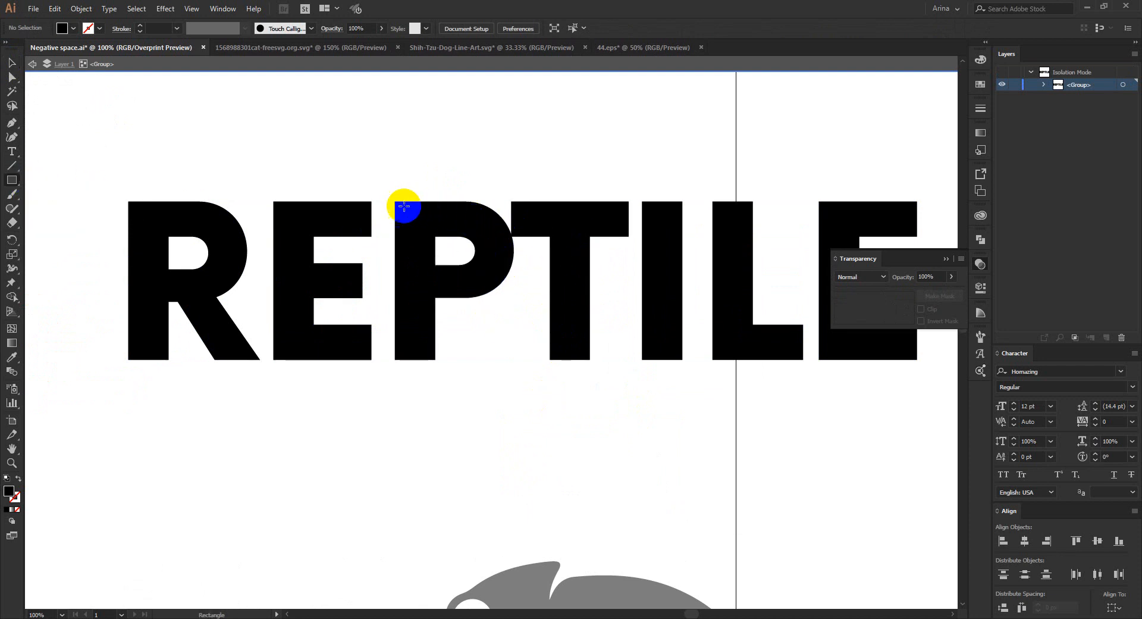
{"action": "left_click_drag", "start_coordinate": [395, 202], "coordinate": [578, 361]}
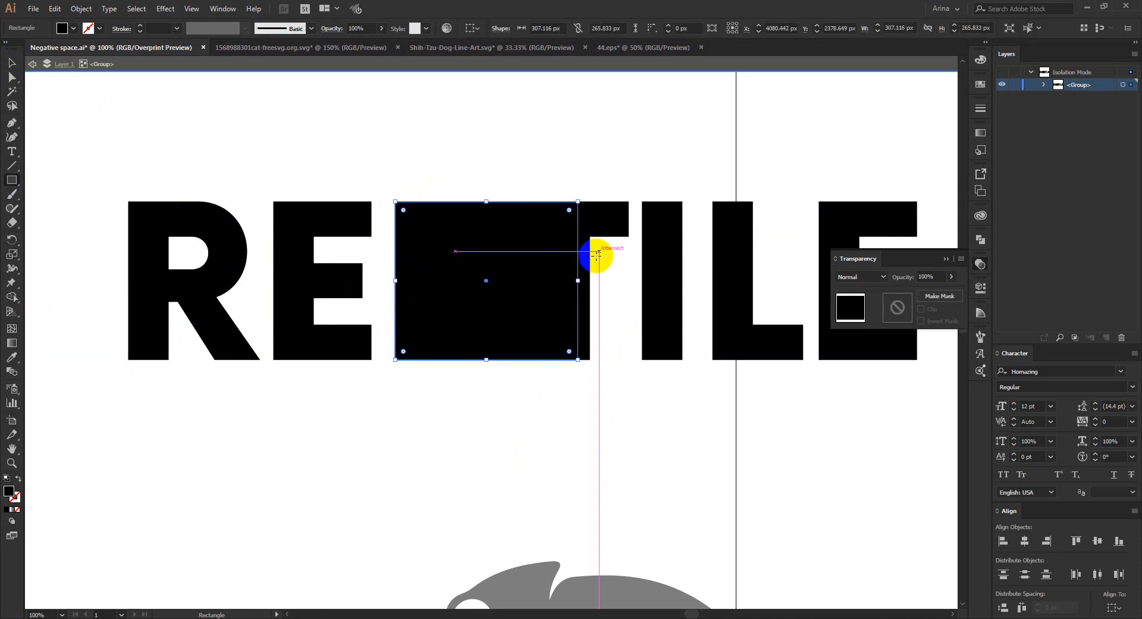
{"action": "key", "text": "v"}
{"action": "left_click", "coordinate": [549, 397]}
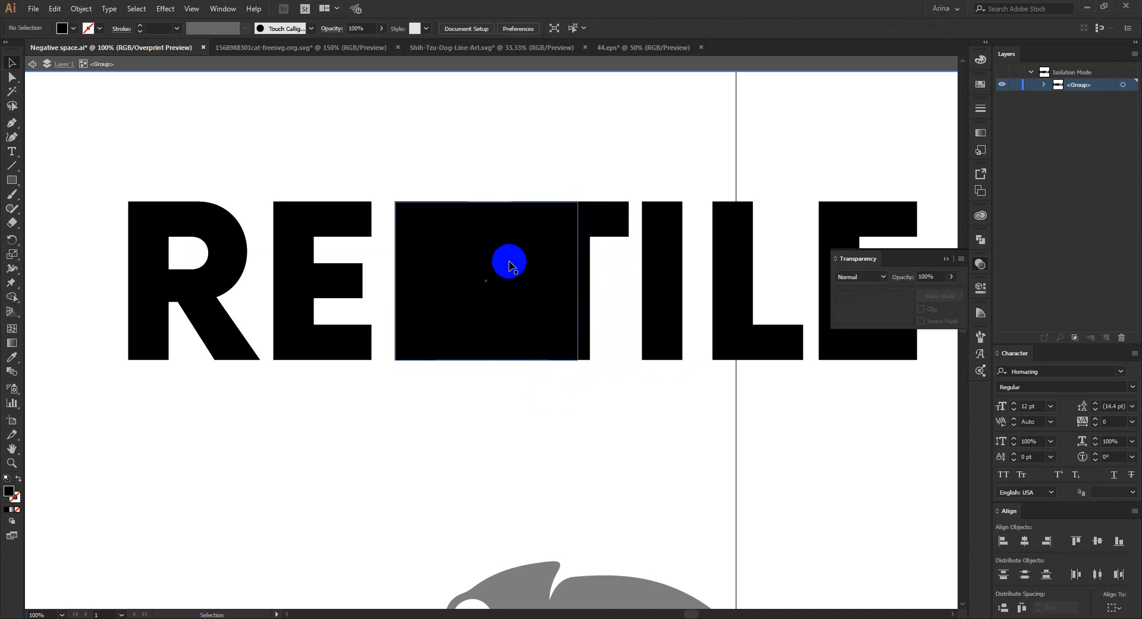
- Paste the chameleon over the P and T and scale it proportionally to letter height, about 249 by 263 px
{"action": "left_click", "coordinate": [552, 406]}
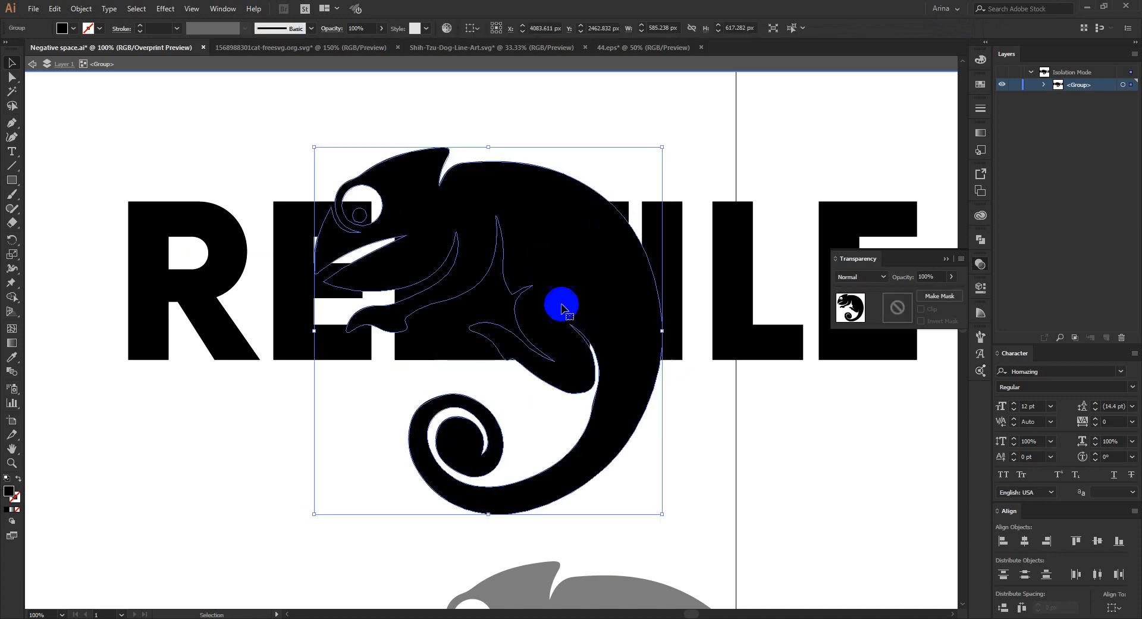
{"action": "left_click_drag", "start_coordinate": [489, 149], "coordinate": [490, 202]}
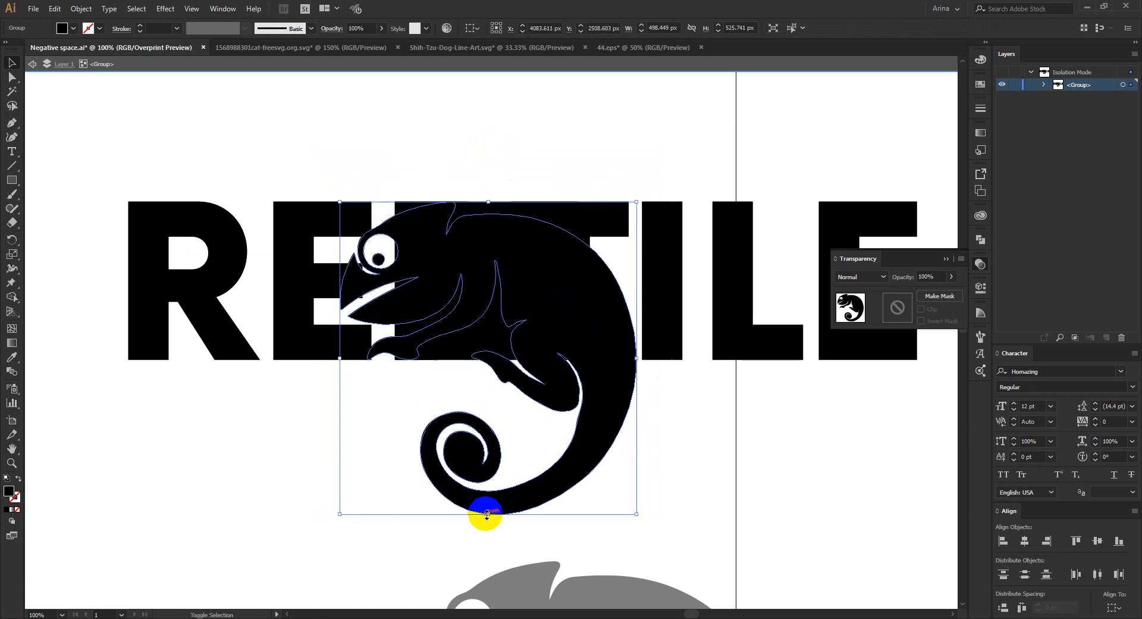
{"action": "left_click_drag", "start_coordinate": [487, 515], "coordinate": [510, 357]}
{"action": "left_click", "coordinate": [510, 298], "text": "ctrl"}
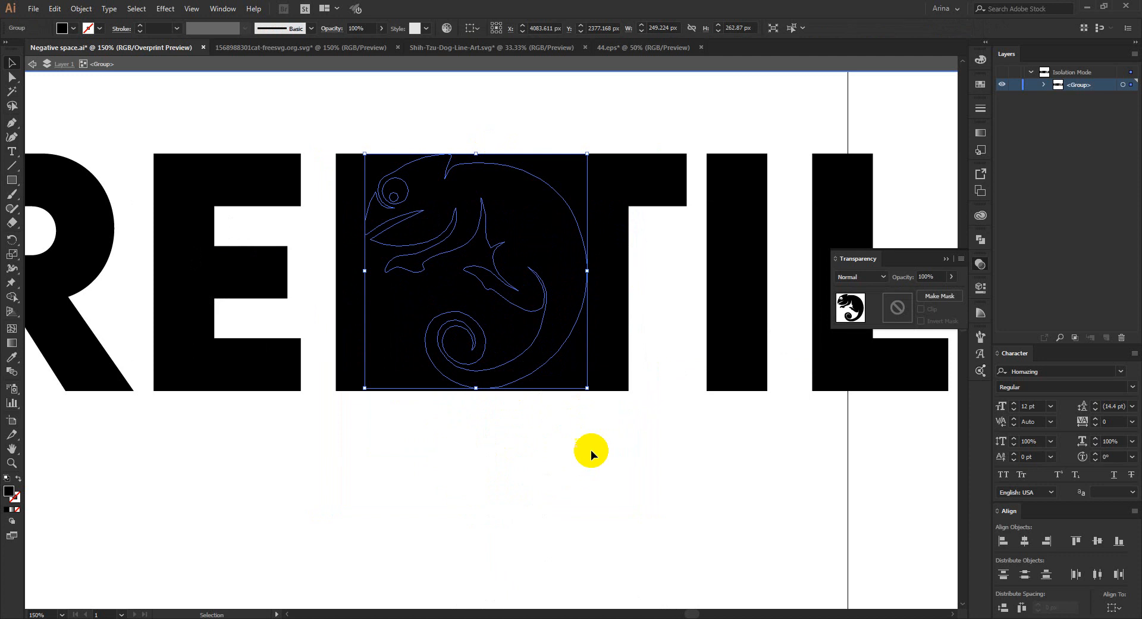
- Nudge the chameleon right to an X position of about 4118 px so it straddles the P and T
{"action": "left_click", "coordinate": [590, 451]}
{"action": "left_click", "coordinate": [551, 267]}
{"action": "key", "text": "Right"}
{"action": "key", "text": "Right"}
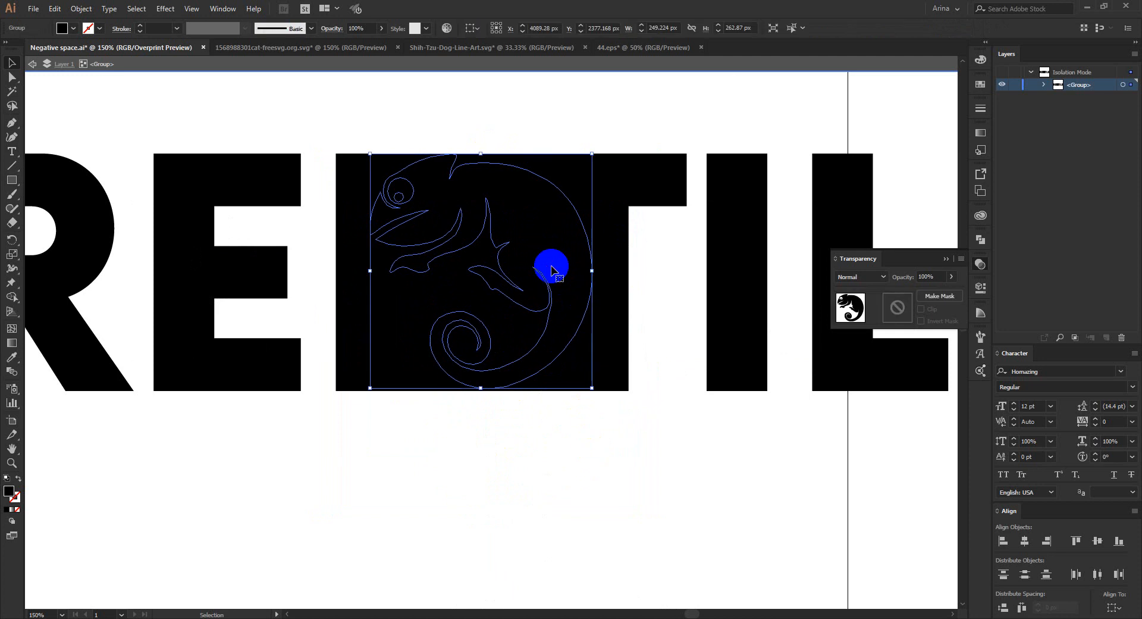
{"action": "key", "text": "Right"}
{"action": "key", "text": "Right"}
{"action": "key", "text": "Right"}
{"action": "key", "text": "Right"}
{"action": "key", "text": "Right"}
{"action": "key", "text": "Right"}
{"action": "key", "text": "Right"}
{"action": "key", "text": "Right"}
{"action": "key", "text": "Right"}
{"action": "key", "text": "Right"}
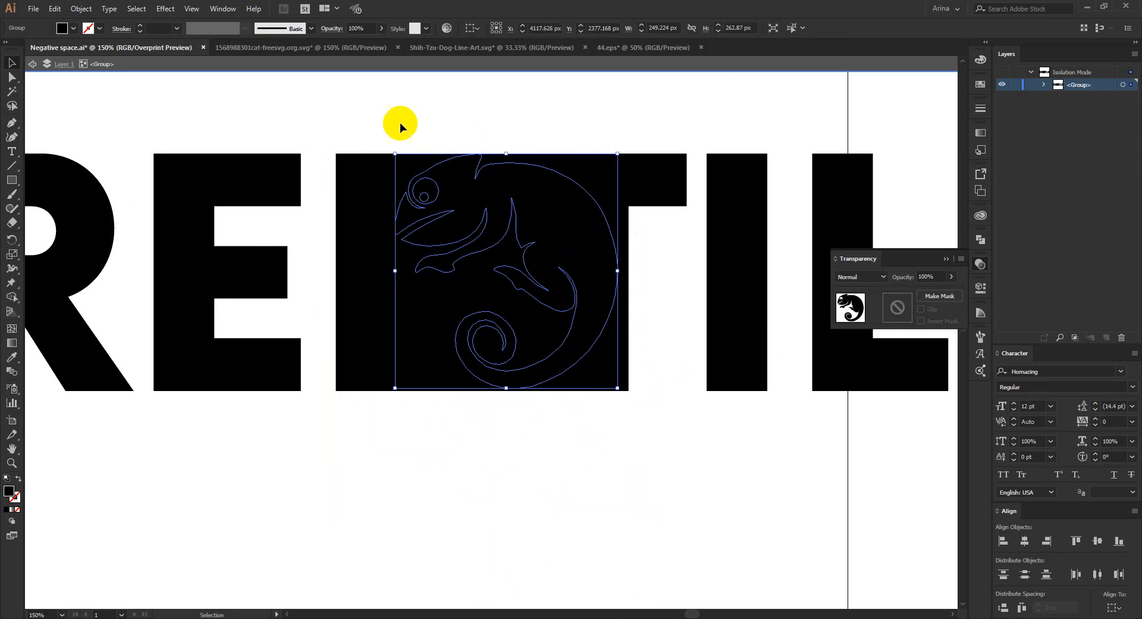
- Select the P, T, rectangle and chameleon together and cut out the chameleon's head, jaw and front leg with Shape Builder
{"action": "left_click", "coordinate": [558, 331], "text": "shift"}
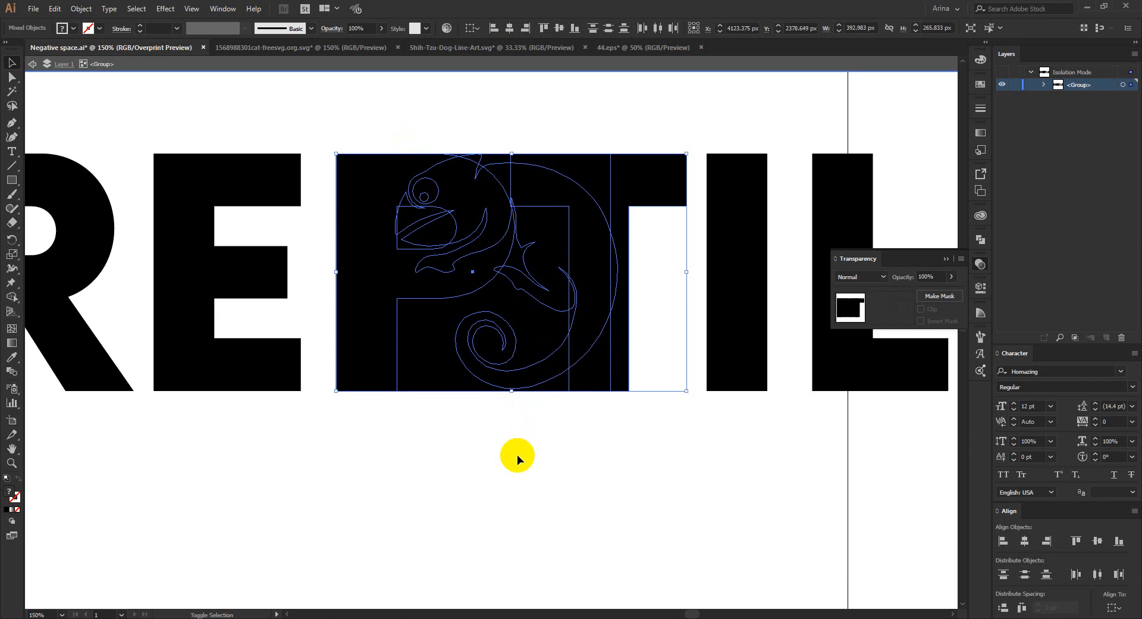
{"action": "key", "text": "shift+m"}
{"action": "scroll", "coordinate": [507, 175], "scroll_direction": "up", "scroll_amount": 1}
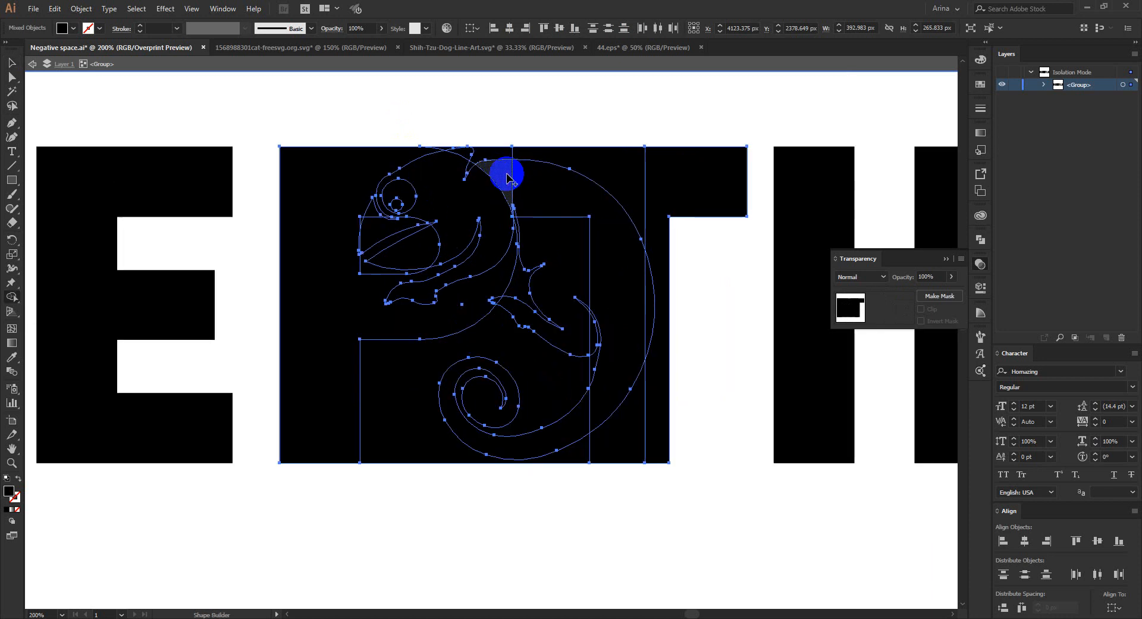
{"action": "scroll", "coordinate": [408, 188], "scroll_direction": "up", "scroll_amount": 1}
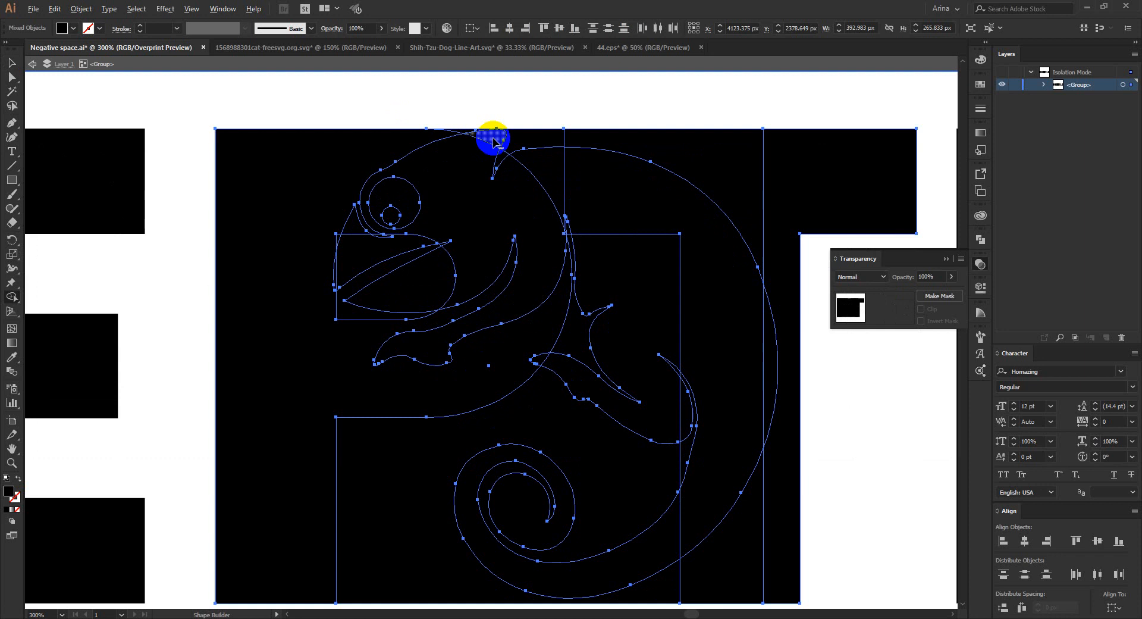
{"action": "left_click_drag", "start_coordinate": [493, 138], "coordinate": [454, 225]}
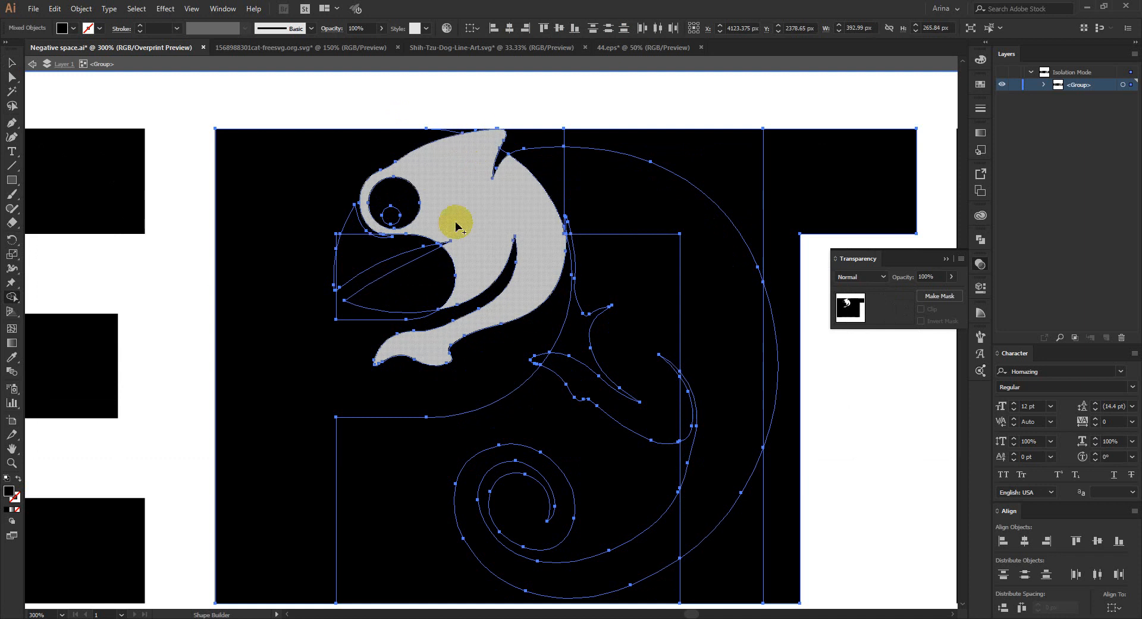
{"action": "left_click_drag", "start_coordinate": [417, 283], "coordinate": [440, 295]}
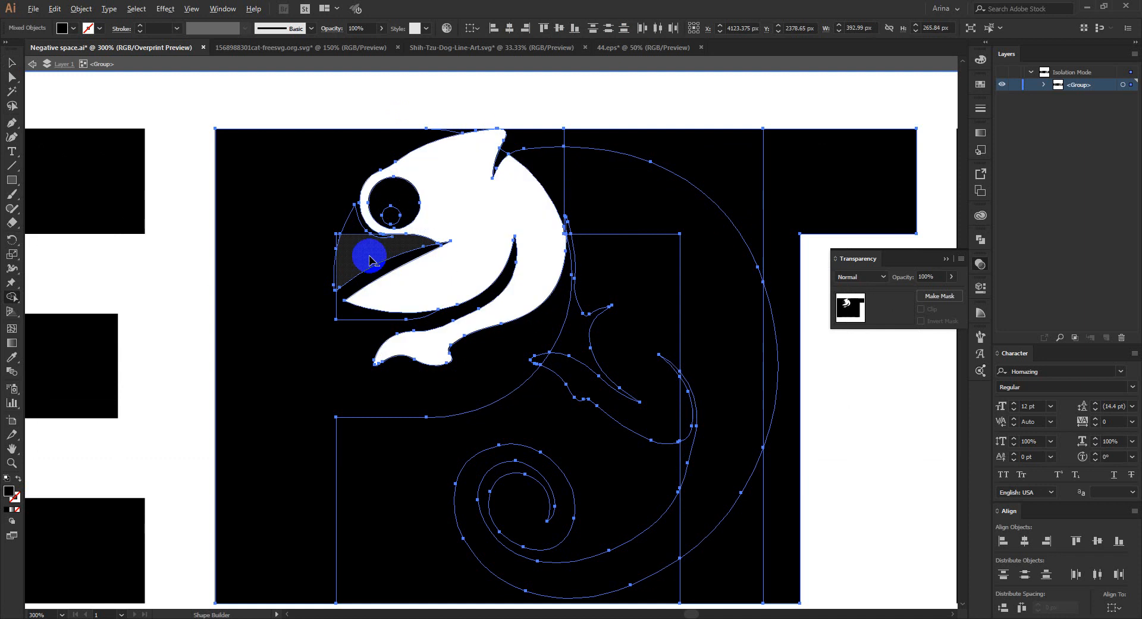
{"action": "left_click_drag", "start_coordinate": [365, 257], "coordinate": [355, 250]}
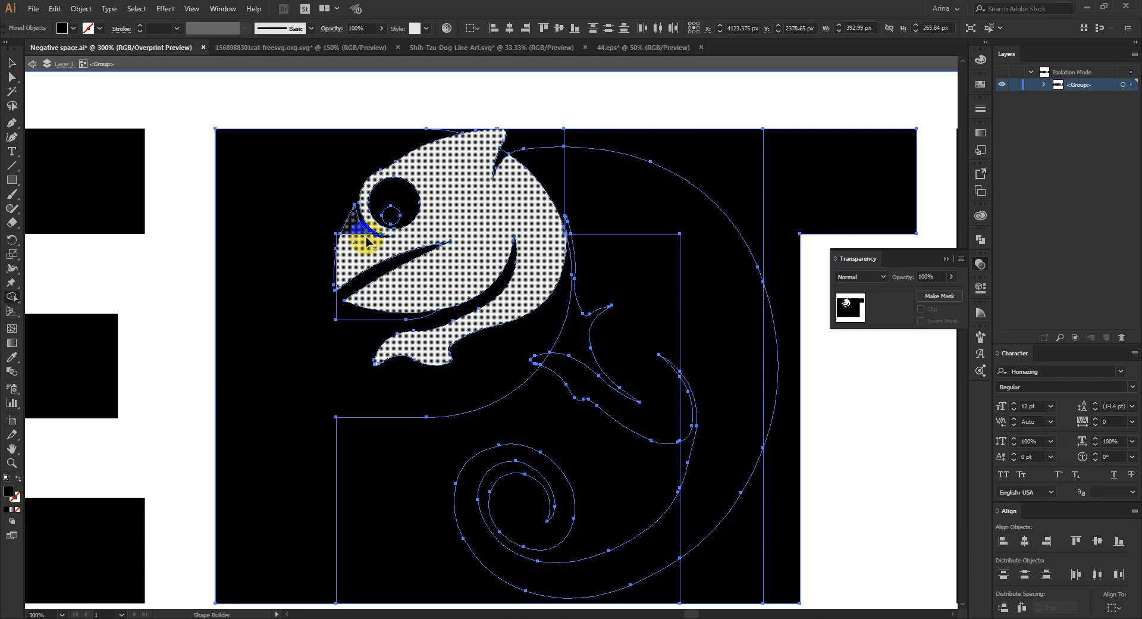
- Cut out the chameleon's back, hind leg and the sliver beside its knee with Shape Builder
{"action": "scroll", "coordinate": [328, 195], "scroll_direction": "down", "scroll_amount": 1}
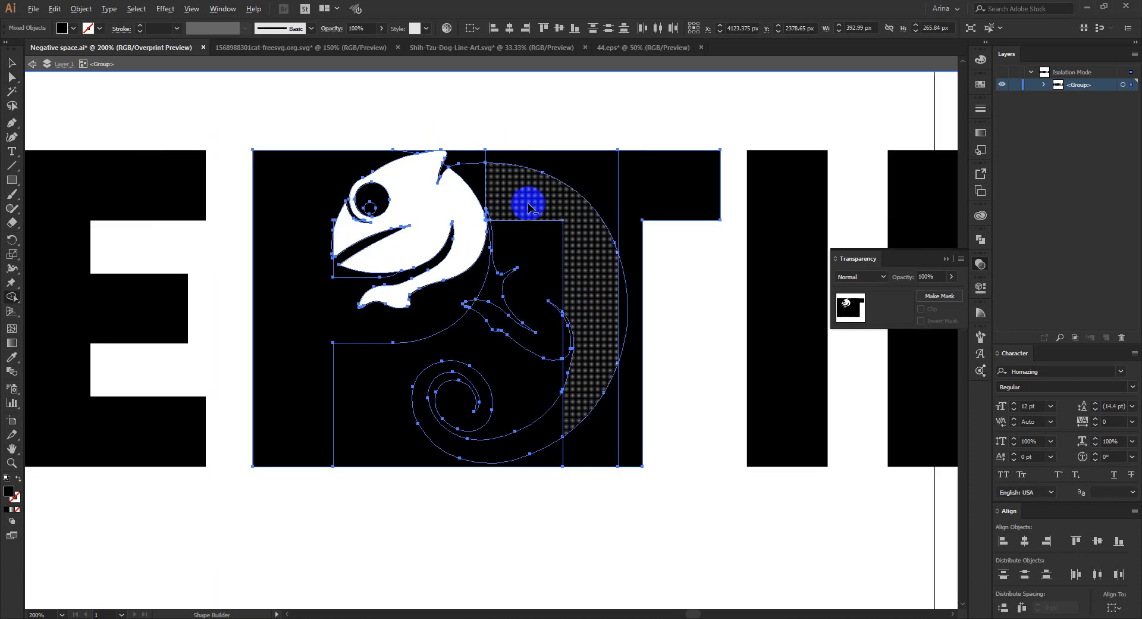
{"action": "mouse_move", "coordinate": [468, 190]}
{"action": "left_mouse_down"}
{"action": "mouse_move", "coordinate": [513, 190]}
{"action": "mouse_move", "coordinate": [543, 216]}
{"action": "mouse_move", "coordinate": [573, 285]}
{"action": "left_mouse_up"}
{"action": "left_click_drag", "start_coordinate": [541, 216], "coordinate": [542, 244]}
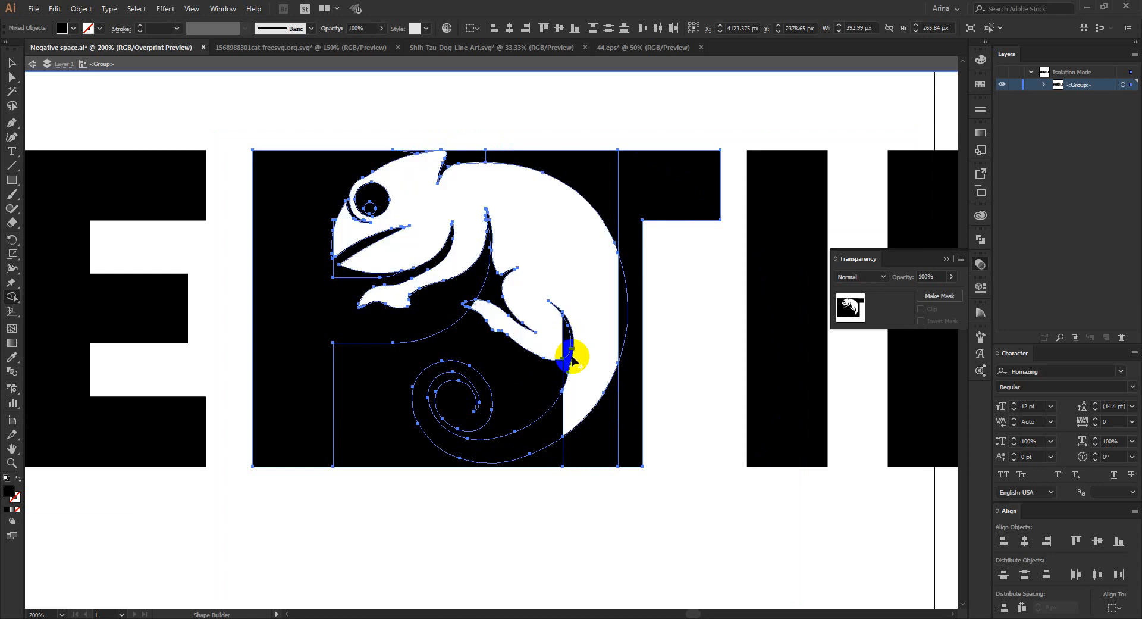
{"action": "scroll", "coordinate": [568, 357], "scroll_direction": "up", "scroll_amount": 1}
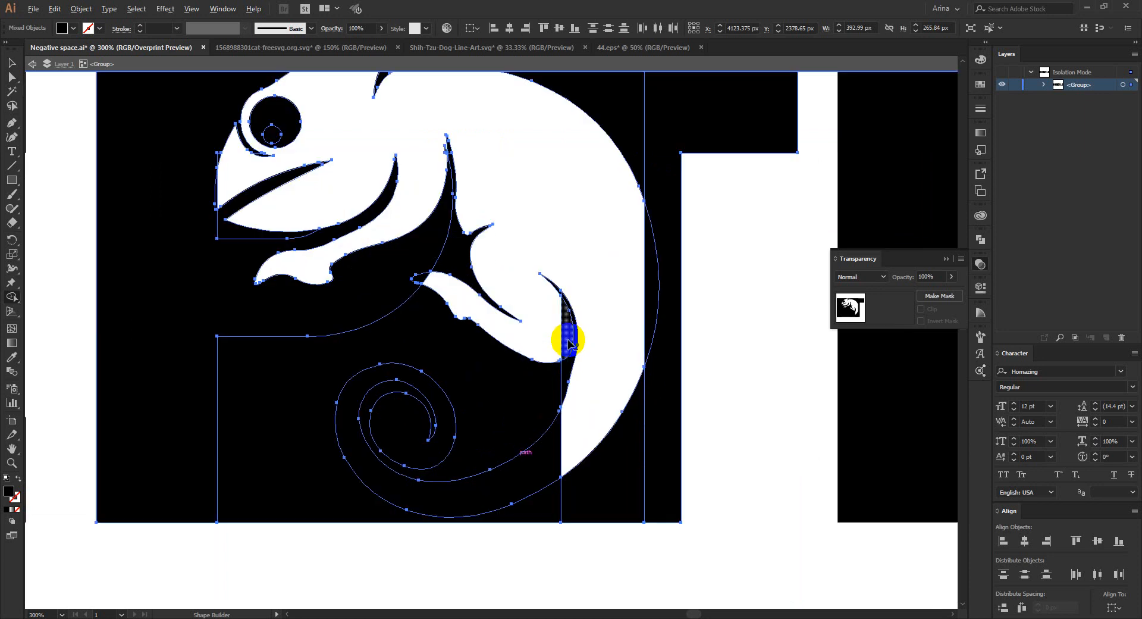
{"action": "left_click_drag", "start_coordinate": [568, 343], "coordinate": [518, 327]}
{"action": "scroll", "coordinate": [517, 326], "scroll_direction": "down", "scroll_amount": 1}
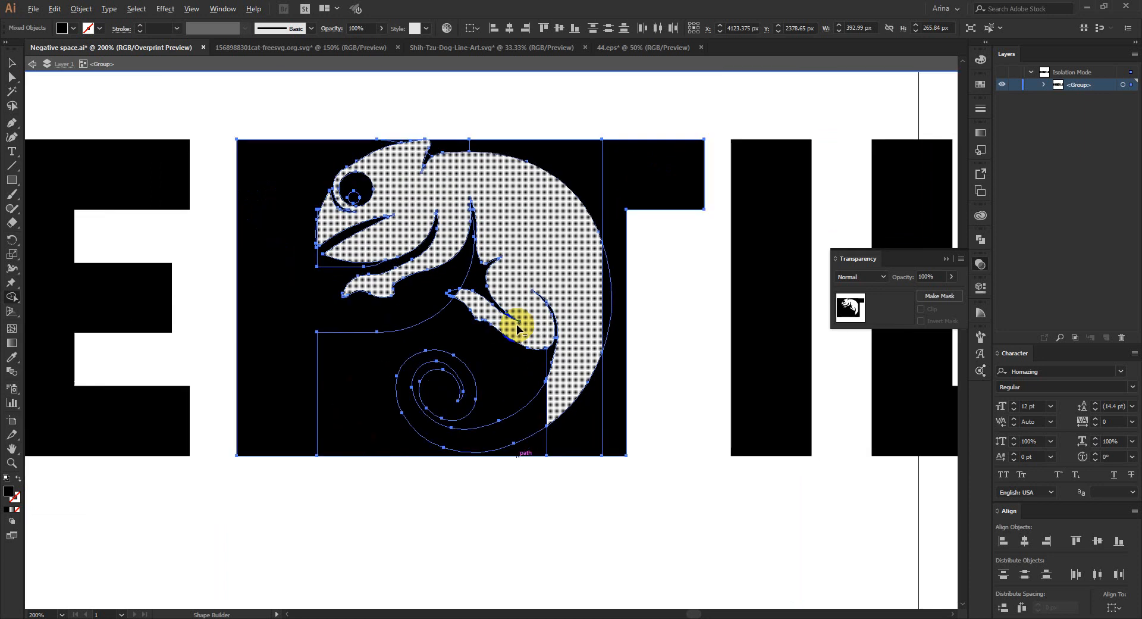
- Remove the rectangle's leftover area around the curled tail, between the P's stem and the T's stem, with Shape Builder
{"action": "scroll", "coordinate": [517, 327], "scroll_direction": "down", "scroll_amount": 1}
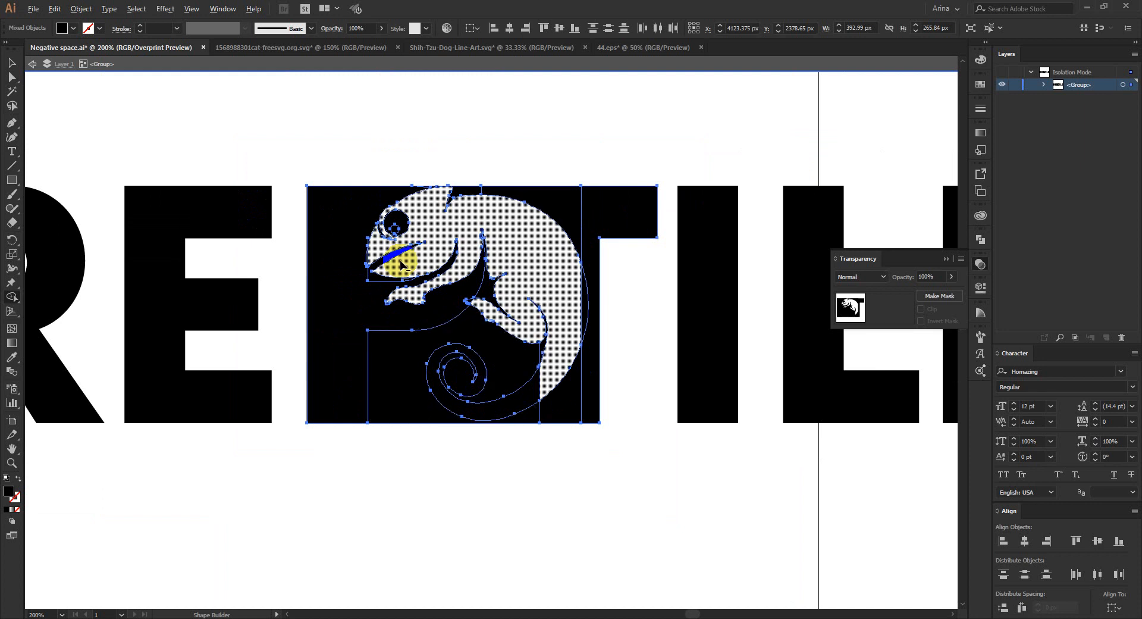
{"action": "scroll", "coordinate": [400, 261], "scroll_direction": "up", "scroll_amount": 1}
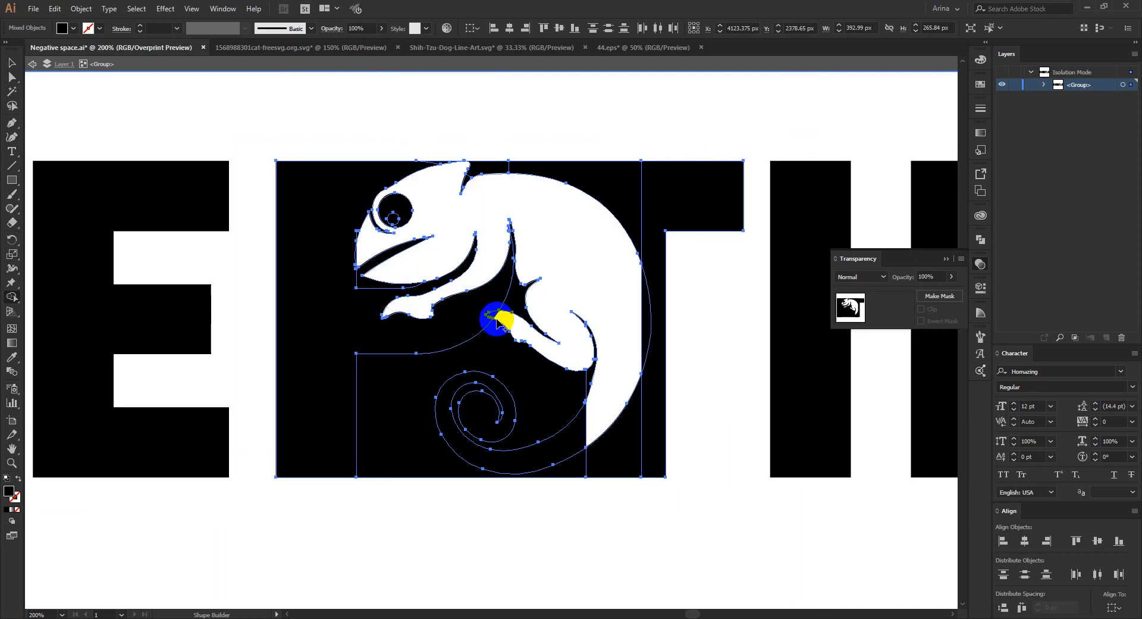
{"action": "key", "text": "v"}
{"action": "key", "text": "shift+m"}
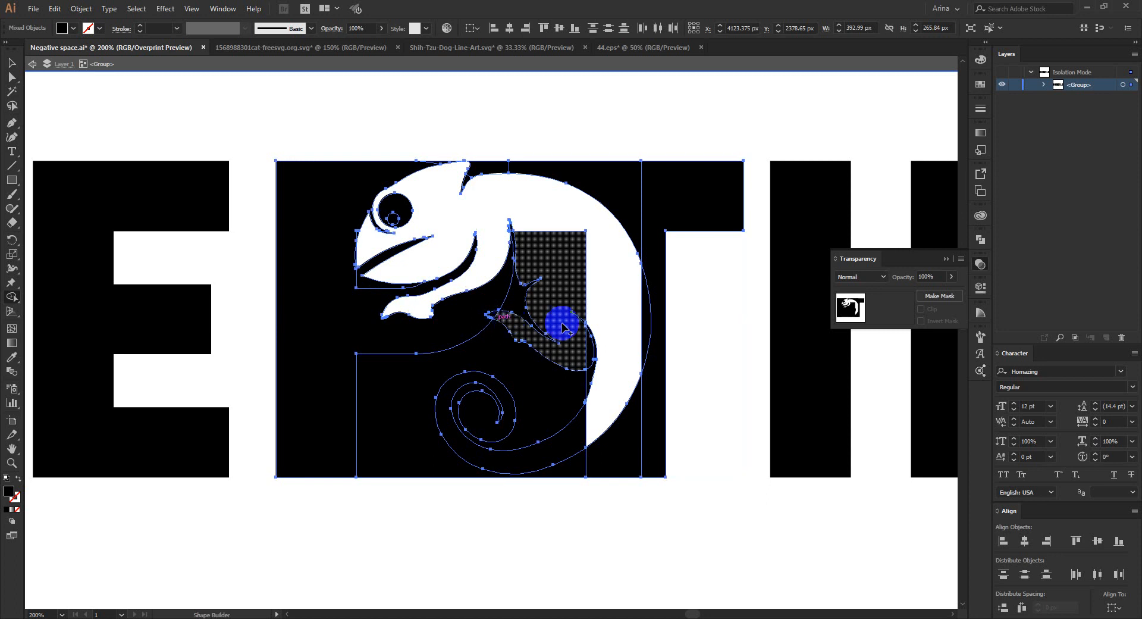
{"action": "left_click", "coordinate": [521, 378], "text": "alt"}
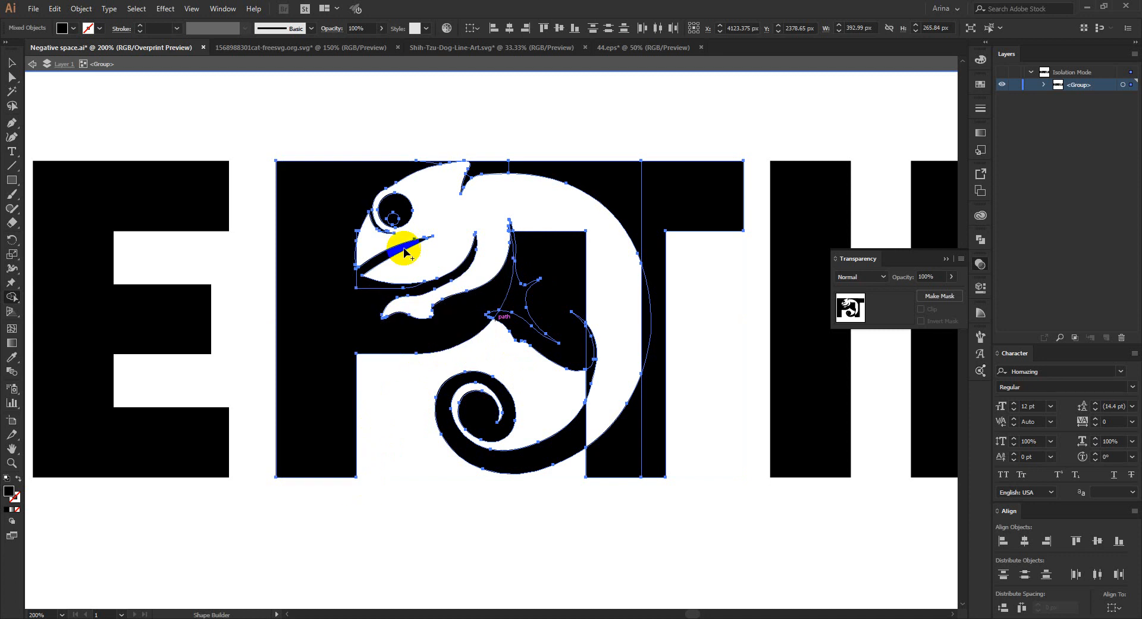
- Cut out the gap between the chameleon's belly and hind leg with Shape Builder and deselect the artwork
{"action": "mouse_move", "coordinate": [355, 331]}
{"action": "left_mouse_down"}
{"action": "mouse_move", "coordinate": [474, 422]}
{"action": "mouse_move", "coordinate": [541, 384]}
{"action": "left_mouse_up"}
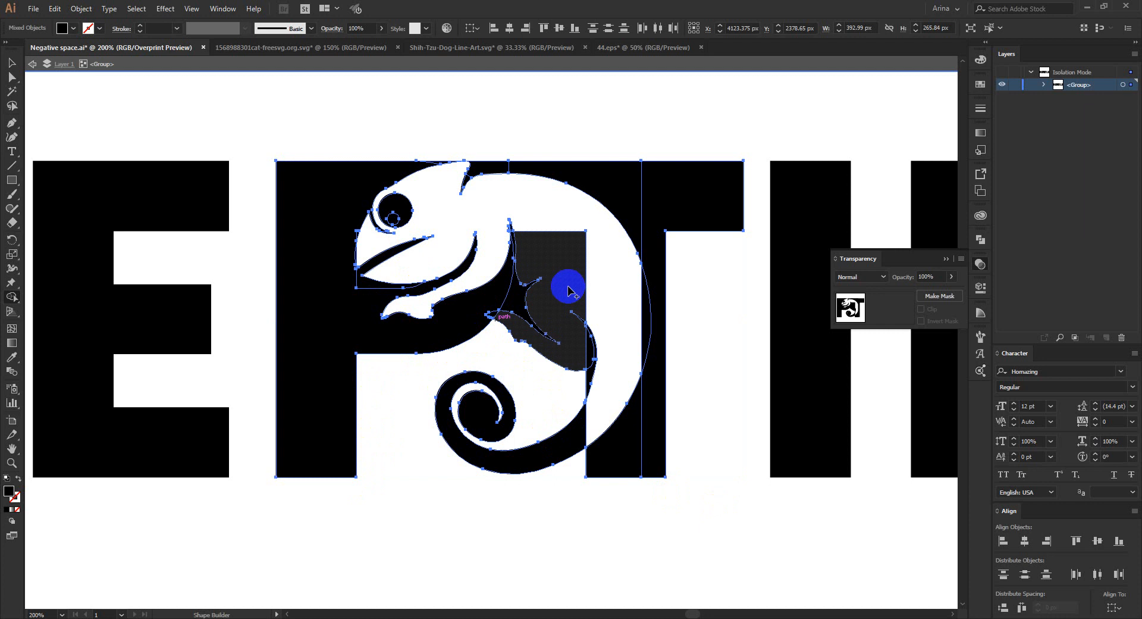
{"action": "left_click", "coordinate": [515, 306]}
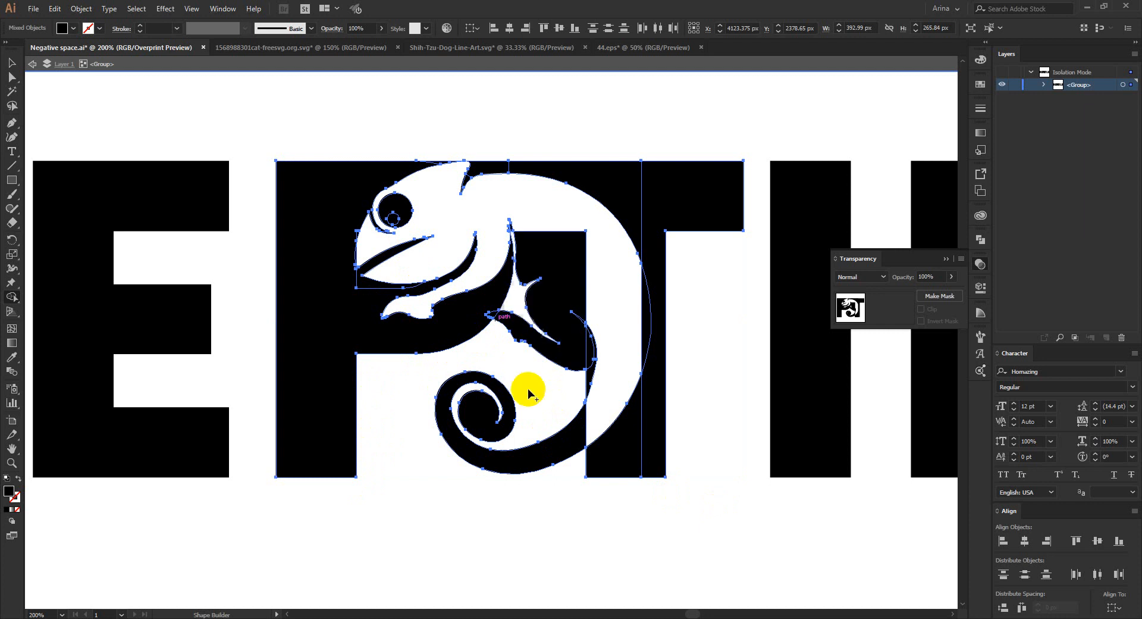
{"action": "key", "text": "ctrl+shift+a"}
{"action": "key", "text": "v"}
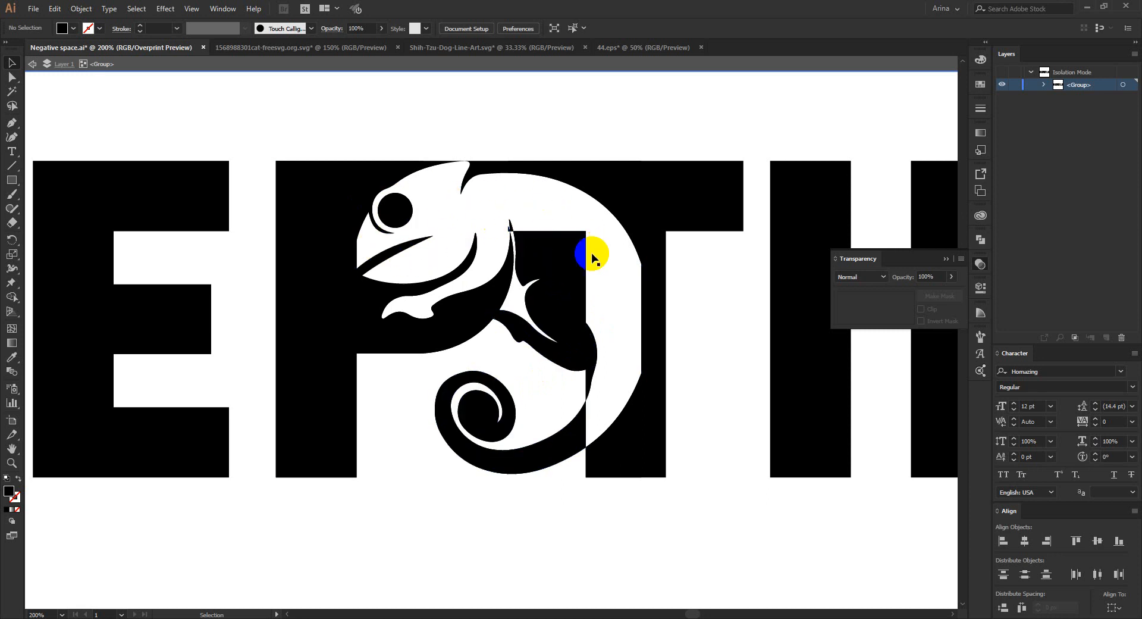
- Try deleting the leftover hind leg and curled tail shape inside its isolated group, and undo the deletion
{"action": "left_click", "coordinate": [570, 269]}
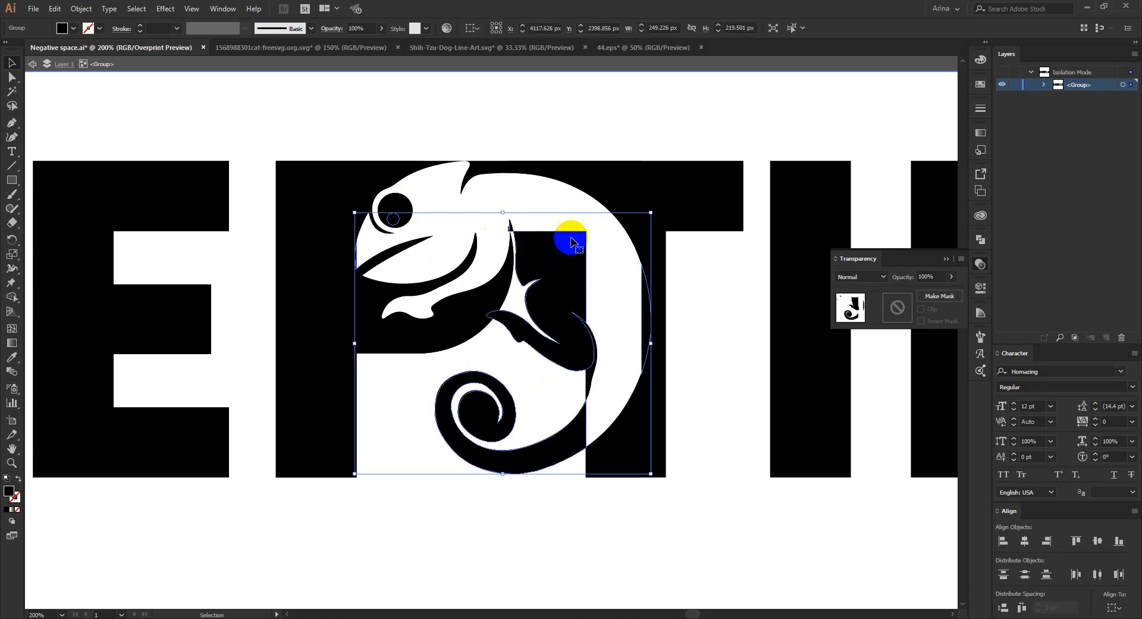
{"action": "left_click", "coordinate": [522, 369]}
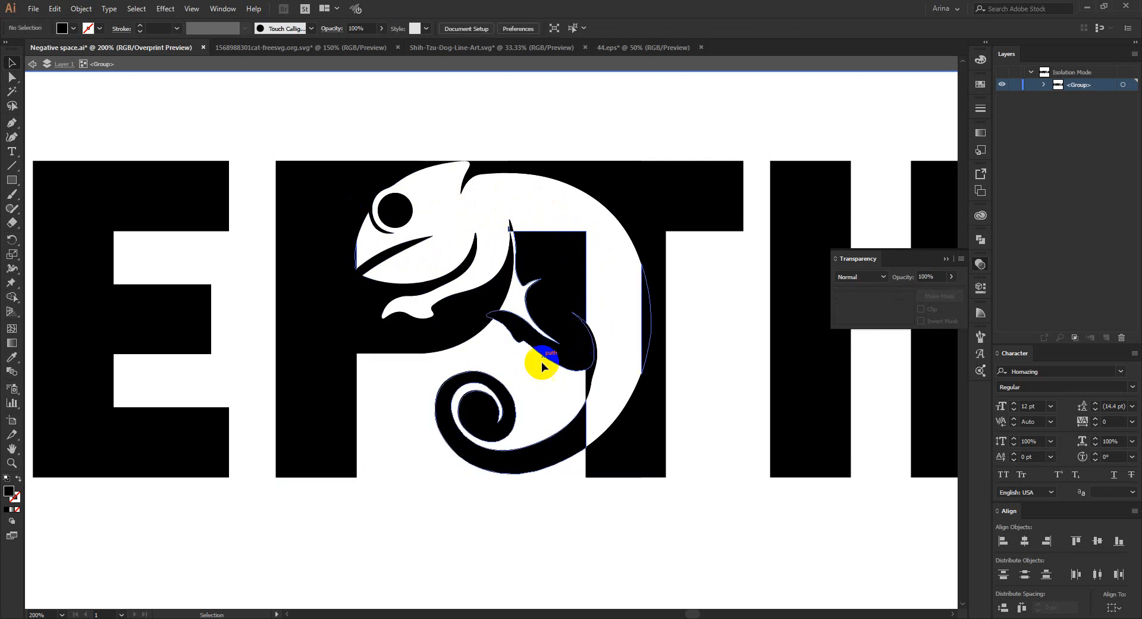
{"action": "left_click", "coordinate": [458, 309]}
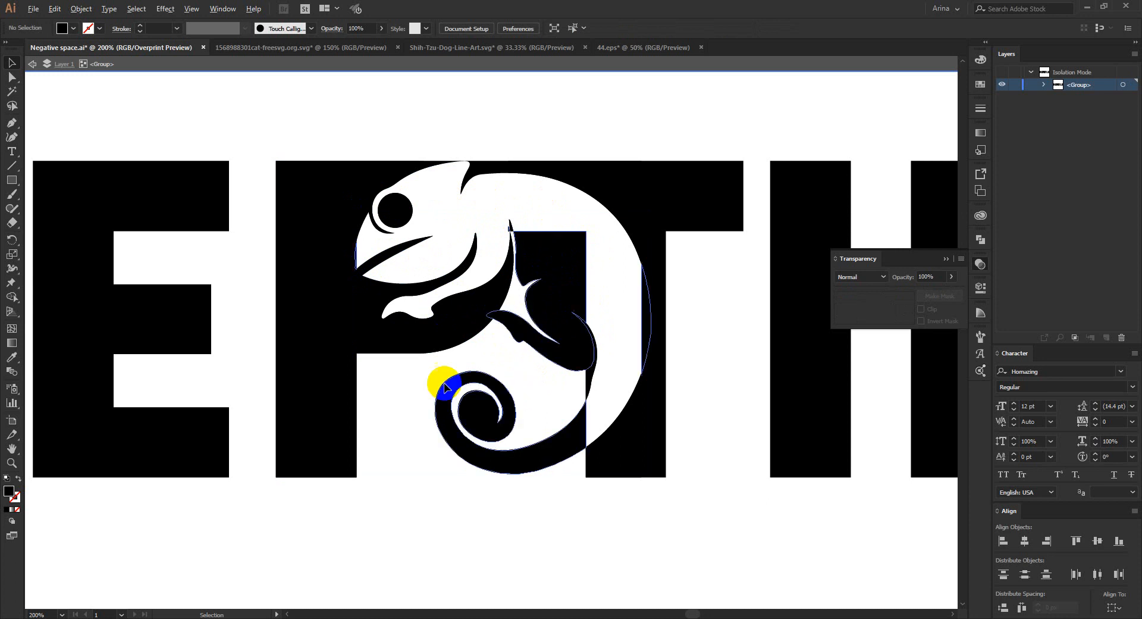
{"action": "scroll", "coordinate": [413, 383], "scroll_direction": "down", "scroll_amount": 2}
{"action": "left_click", "coordinate": [463, 418]}
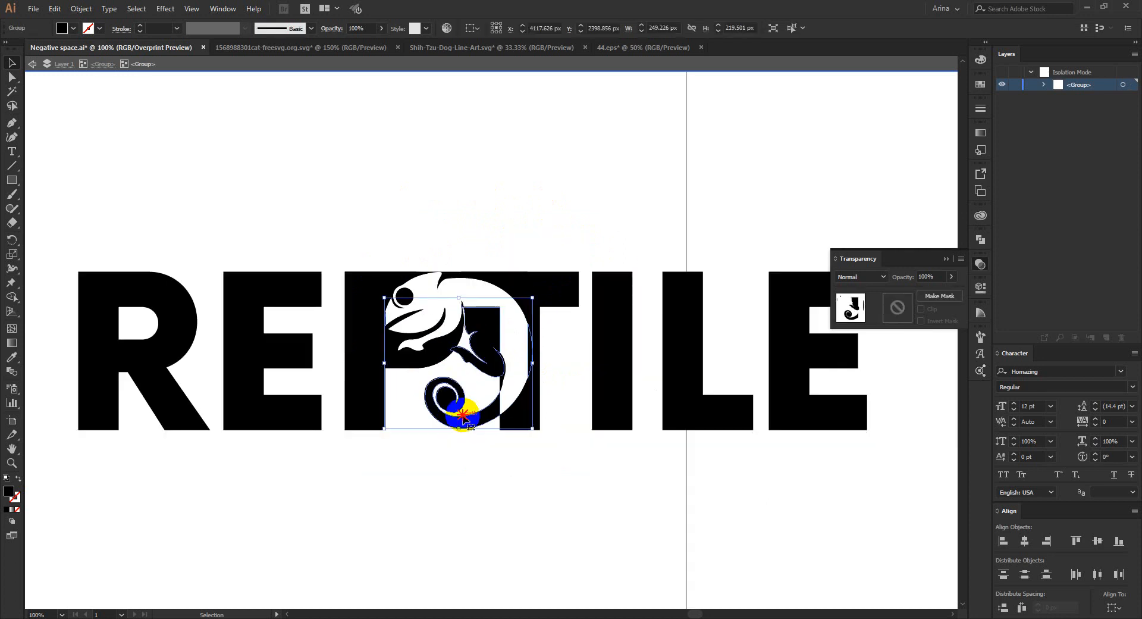
{"action": "double_click", "coordinate": [464, 418]}
{"action": "left_click", "coordinate": [464, 419]}
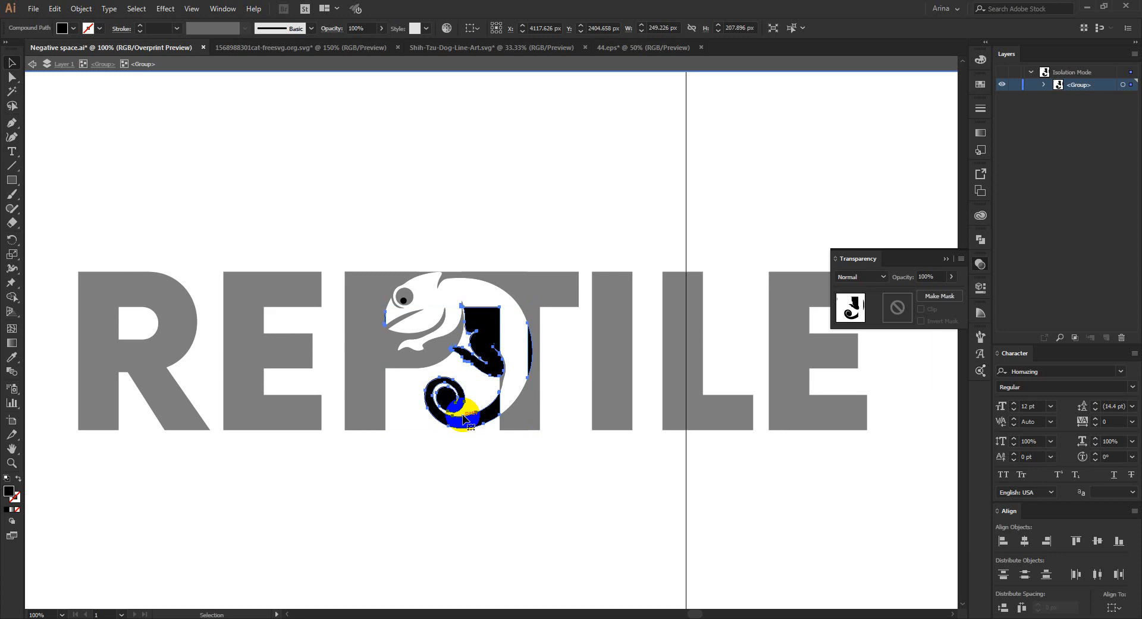
{"action": "key", "text": "Delete"}
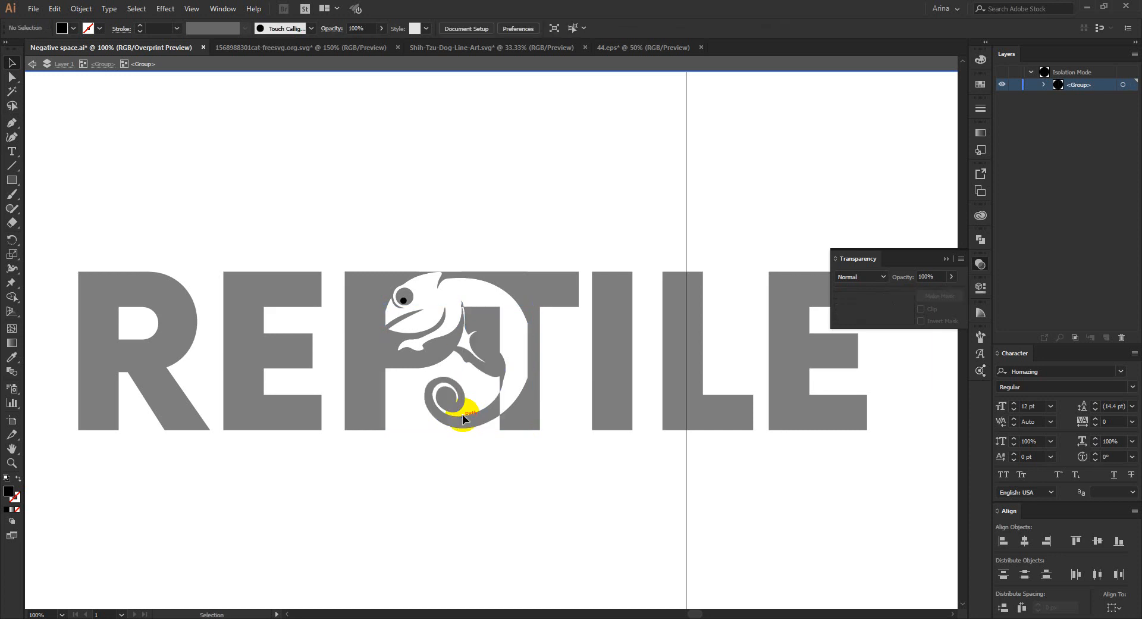
{"action": "key", "text": "ctrl+z"}
{"action": "left_click", "coordinate": [472, 400]}
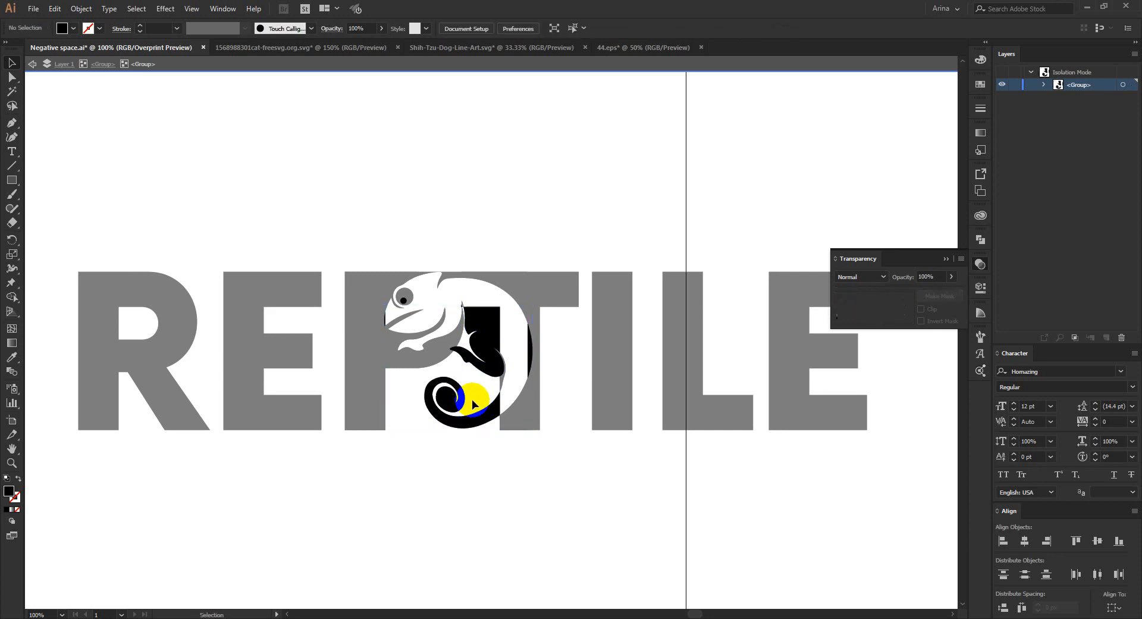
{"action": "left_click", "coordinate": [463, 406]}
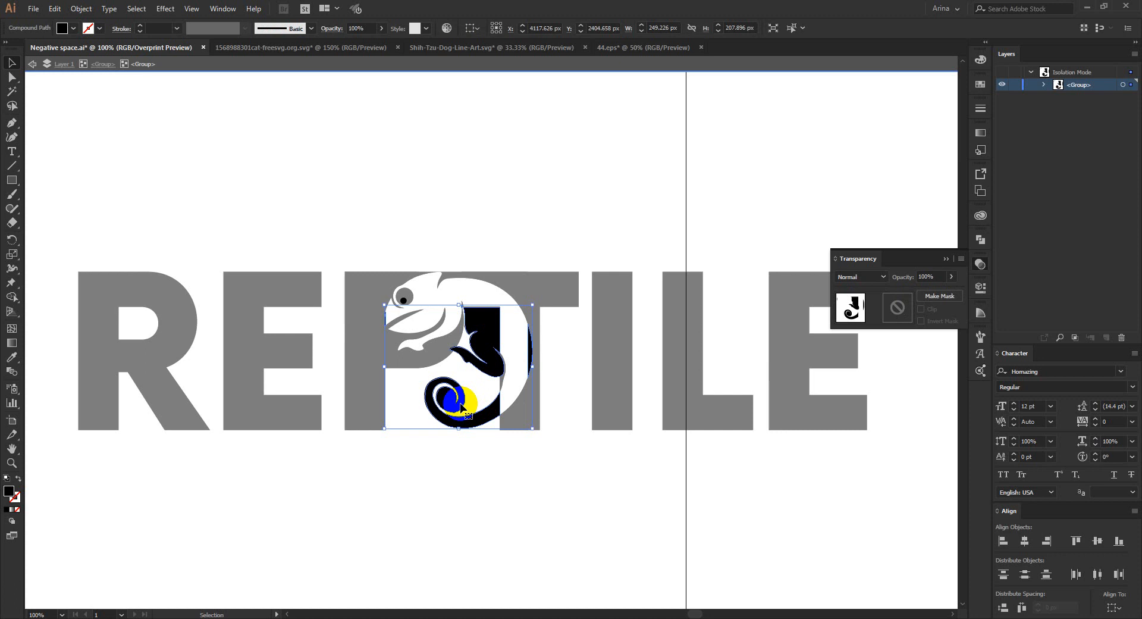
- Leave isolation mode, select the whole REPTILE artwork and remove the chameleon's curled tail with Shape Builder
{"action": "scroll", "coordinate": [461, 405], "scroll_direction": "up", "scroll_amount": 1}
{"action": "double_click", "coordinate": [561, 497]}
{"action": "left_click_drag", "start_coordinate": [570, 496], "coordinate": [392, 240]}
{"action": "key", "text": "shift+m"}
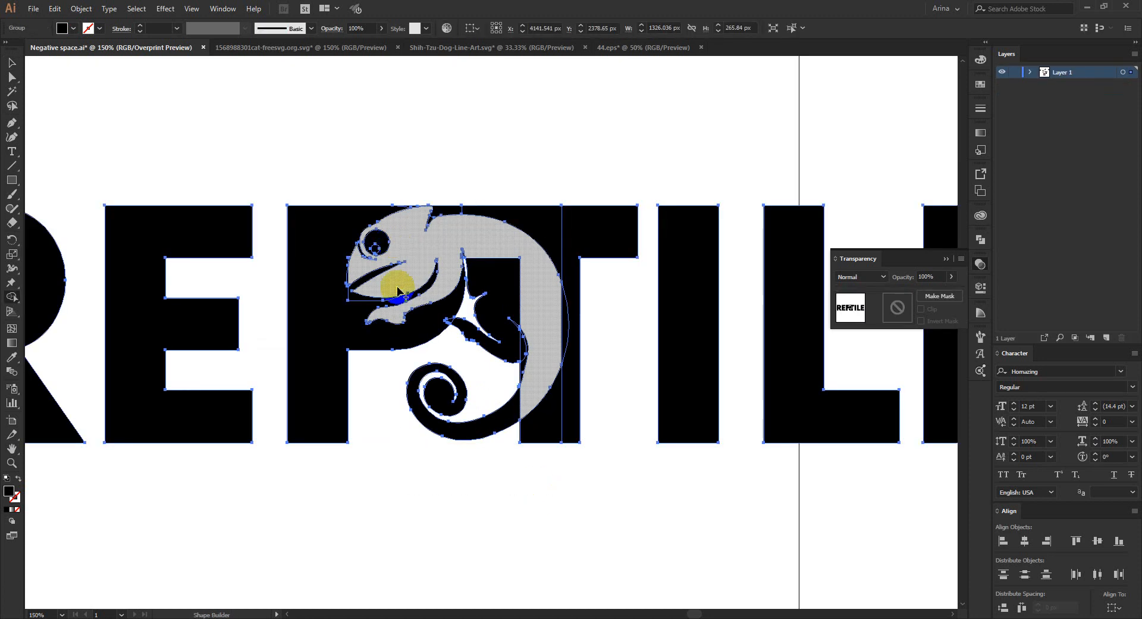
{"action": "left_click", "coordinate": [488, 432], "text": "alt"}
{"action": "scroll", "coordinate": [460, 410], "scroll_direction": "down", "scroll_amount": 1}
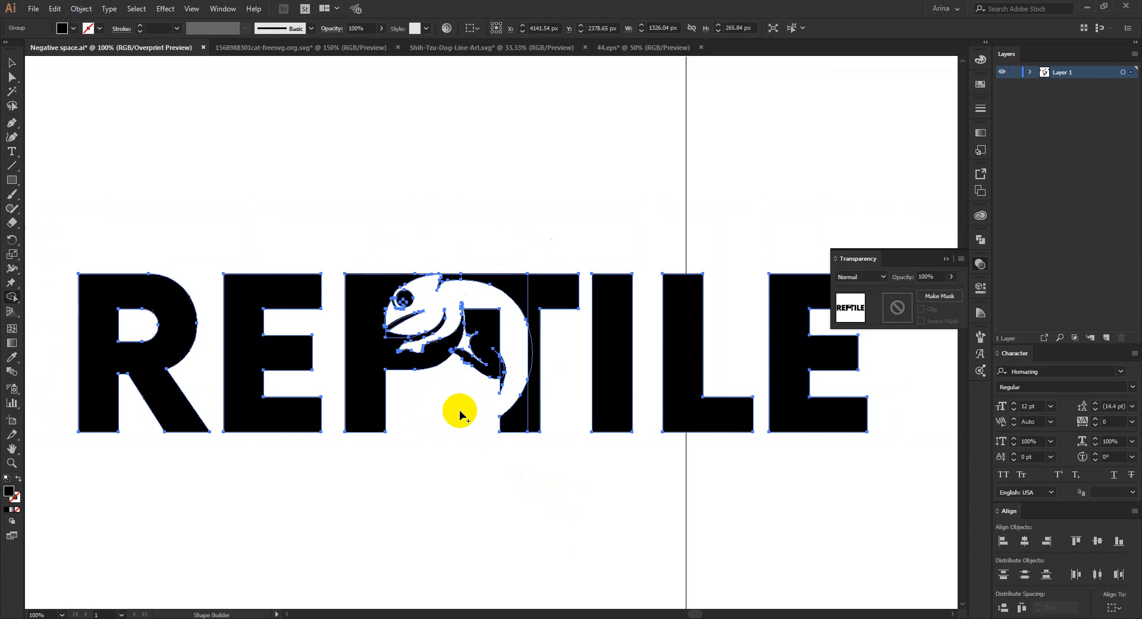
{"action": "key", "text": "v"}
{"action": "left_click", "coordinate": [459, 410]}
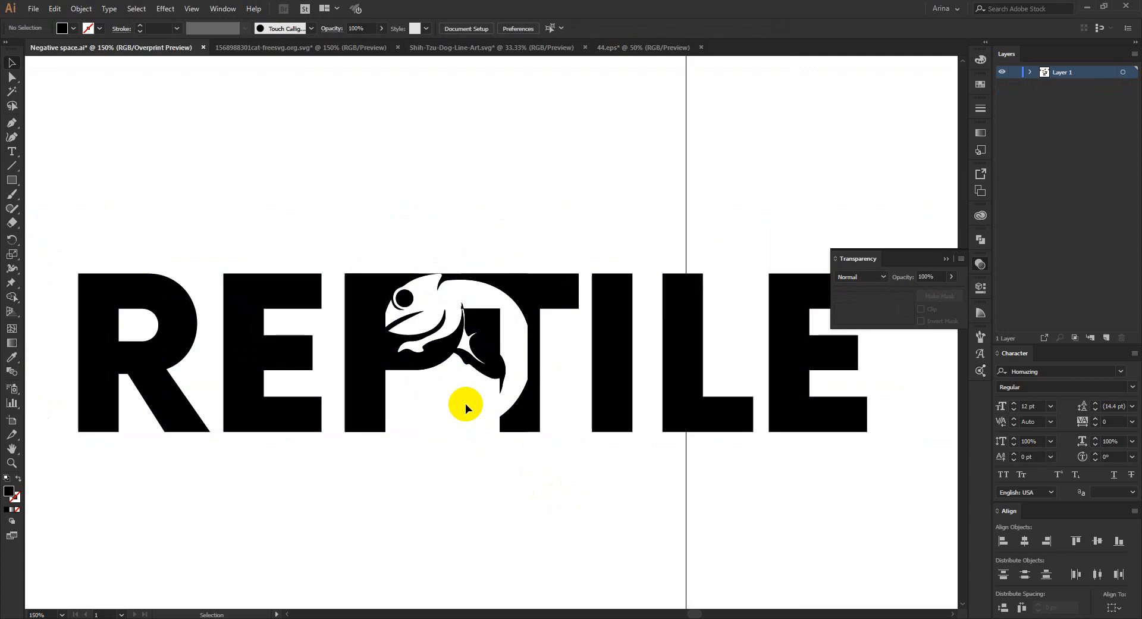
- Cut the strip along the chameleon's back out of the T's stem and remove the slivers beside the knee with Shape Builder
{"action": "scroll", "coordinate": [465, 403], "scroll_direction": "up", "scroll_amount": 1}
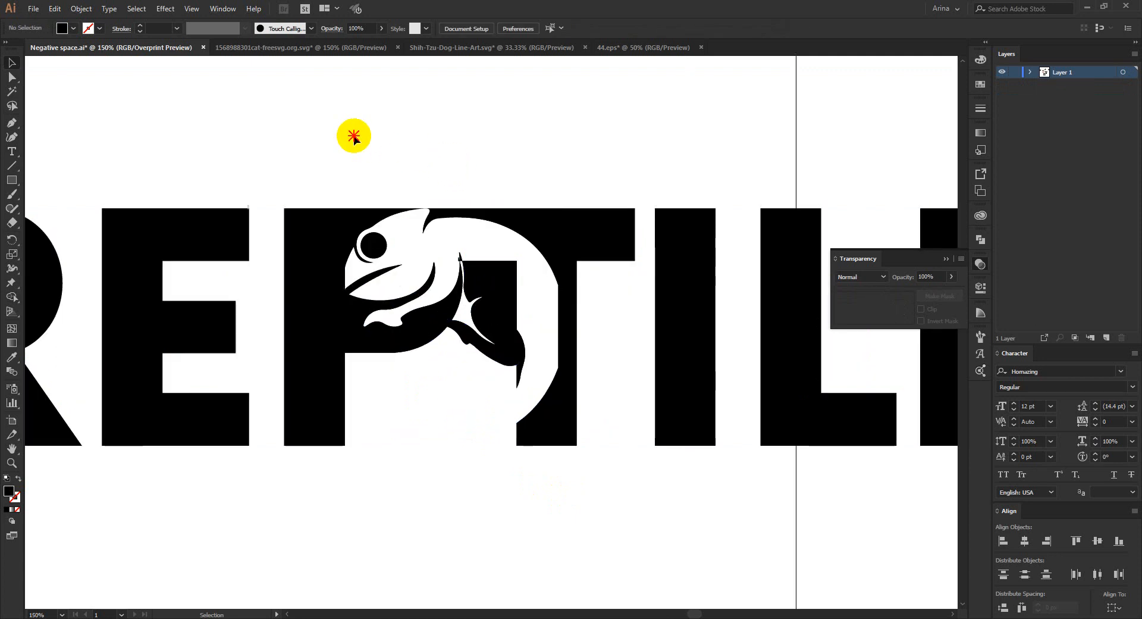
{"action": "left_click_drag", "start_coordinate": [353, 135], "coordinate": [533, 418]}
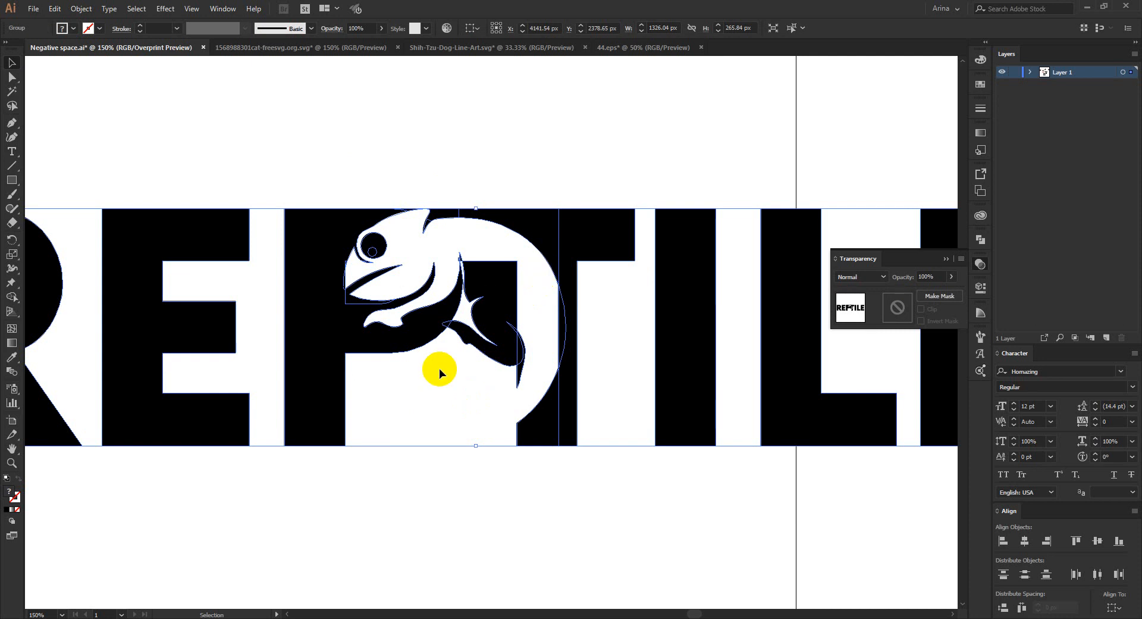
{"action": "scroll", "coordinate": [439, 369], "scroll_direction": "up", "scroll_amount": 1}
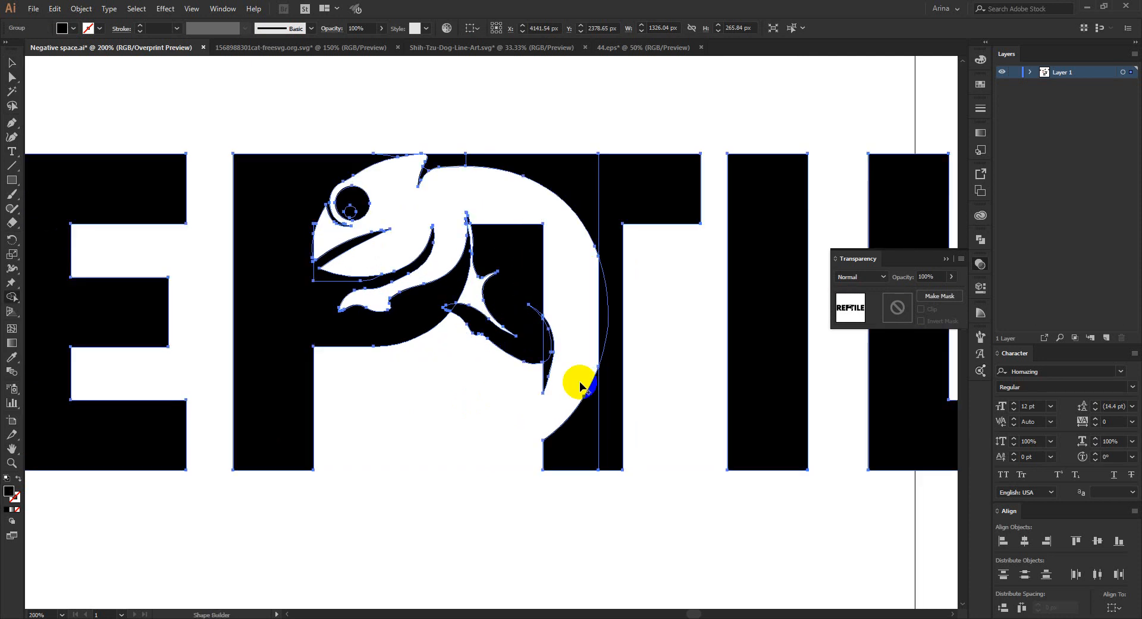
{"action": "key", "text": "shift+m"}
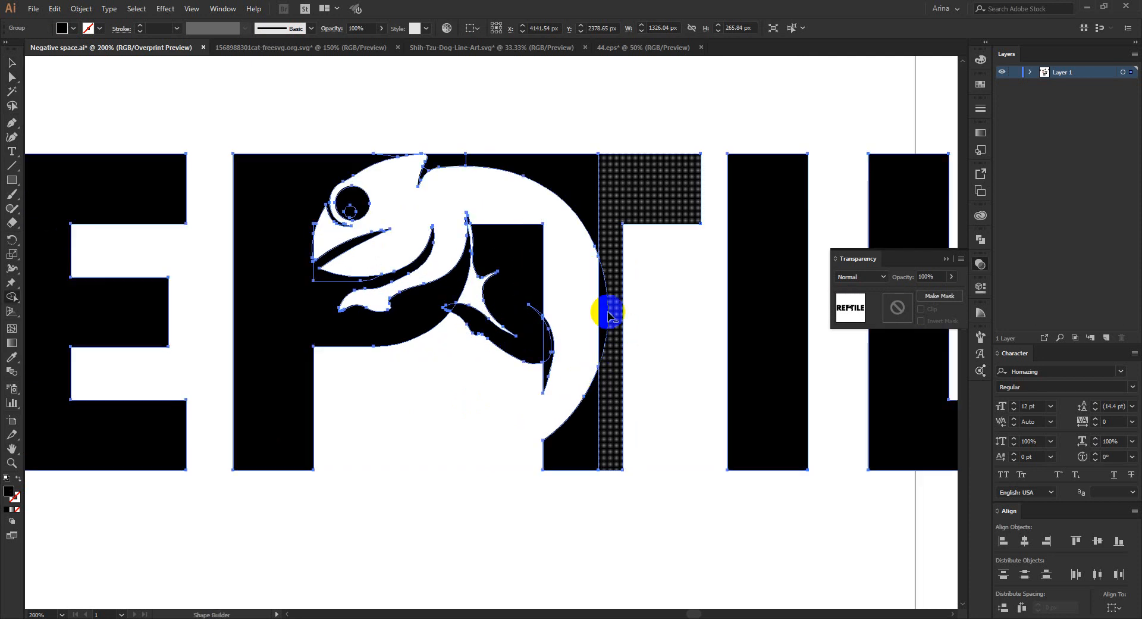
{"action": "left_click", "coordinate": [546, 367], "text": "alt"}
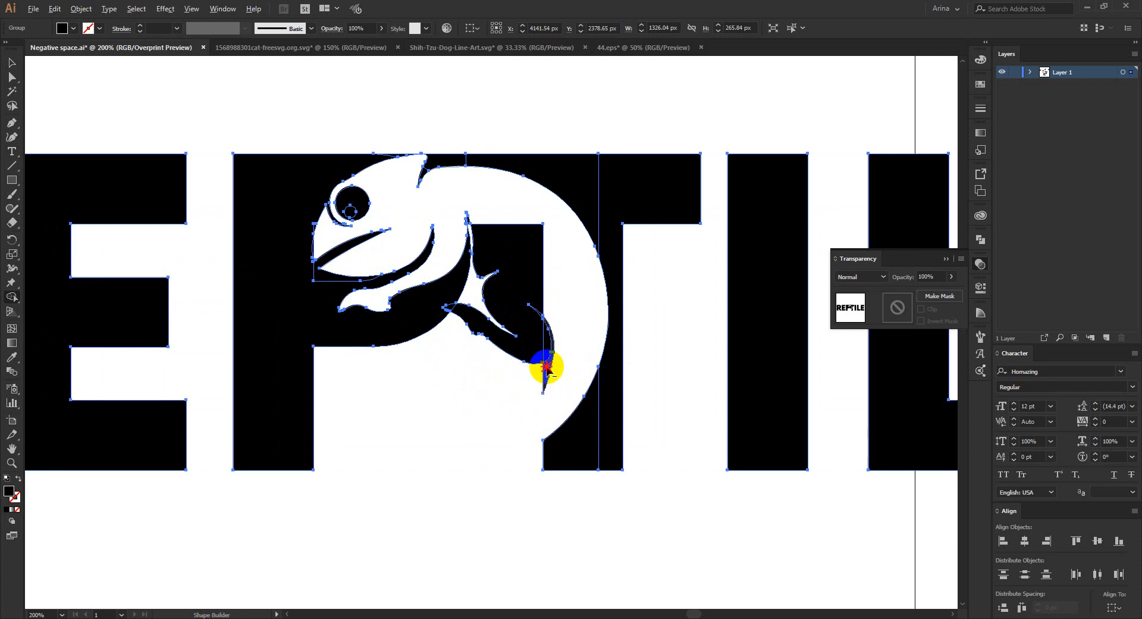
{"action": "scroll", "coordinate": [539, 311], "scroll_direction": "up", "scroll_amount": 3}
{"action": "left_click", "coordinate": [546, 325], "text": "alt"}
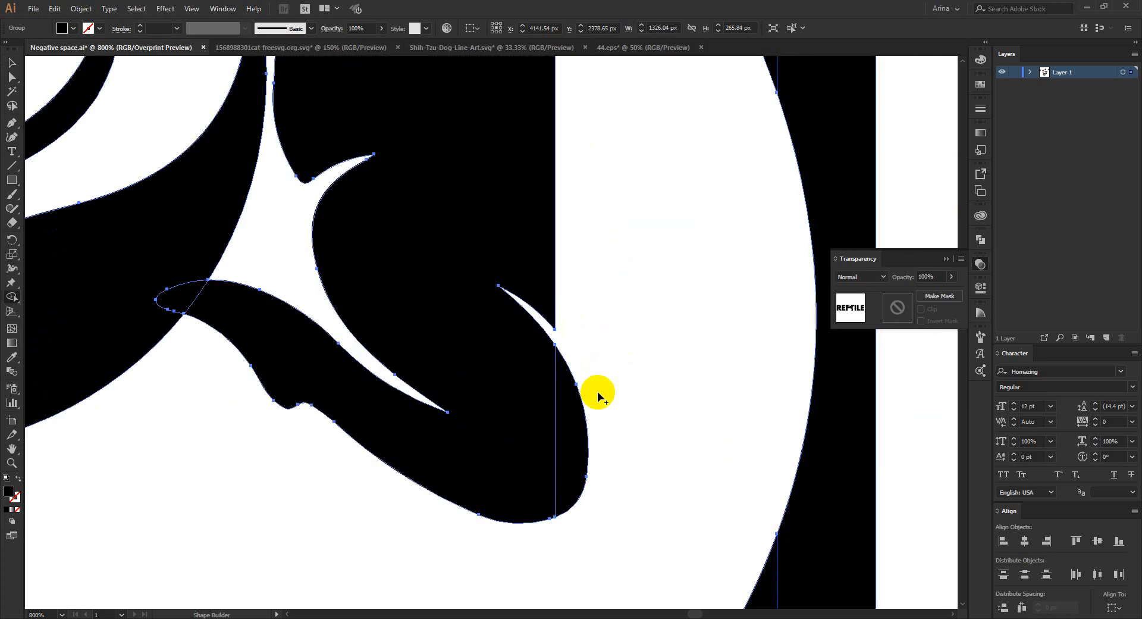
- Remove the hind leg and the black block between the P and T with Shape Builder, and deselect the lettering
{"action": "scroll", "coordinate": [304, 297], "scroll_direction": "down", "scroll_amount": 3}
{"action": "scroll", "coordinate": [468, 345], "scroll_direction": "down", "scroll_amount": 1}
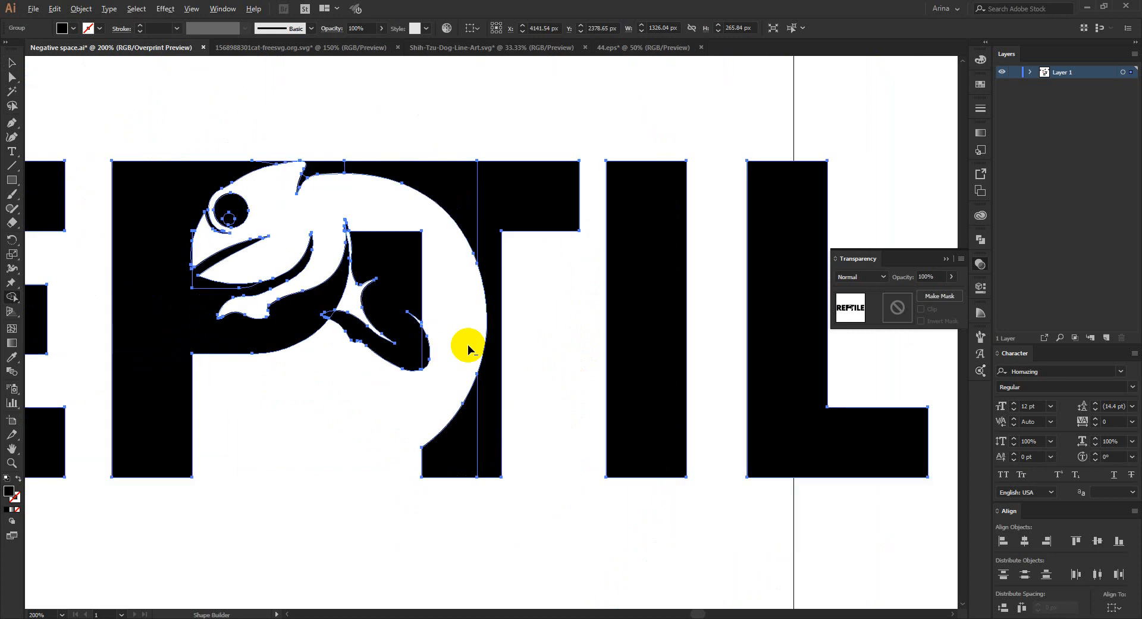
{"action": "scroll", "coordinate": [331, 291], "scroll_direction": "down", "scroll_amount": 1}
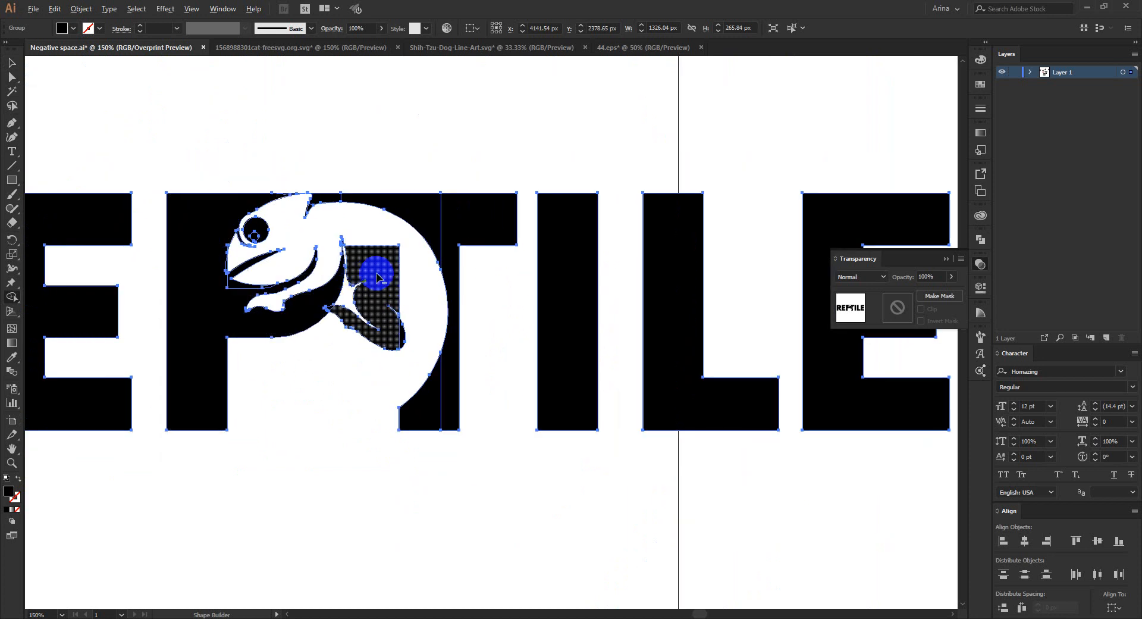
{"action": "left_click", "coordinate": [372, 352]}
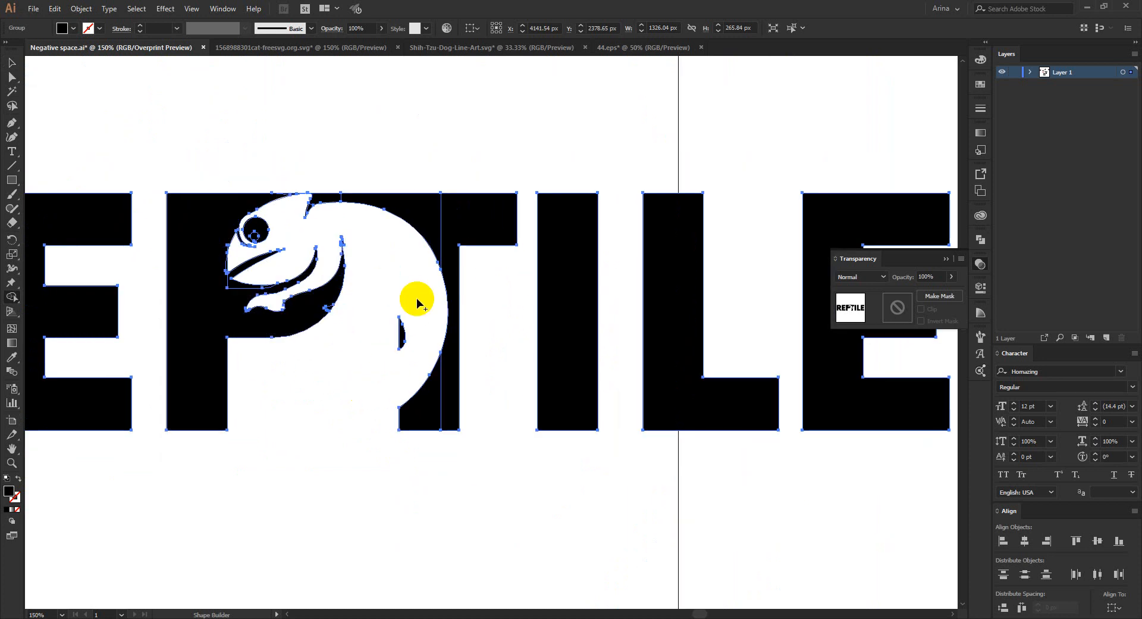
{"action": "left_click_drag", "start_coordinate": [423, 291], "coordinate": [372, 372]}
{"action": "left_click_drag", "start_coordinate": [424, 308], "coordinate": [370, 366]}
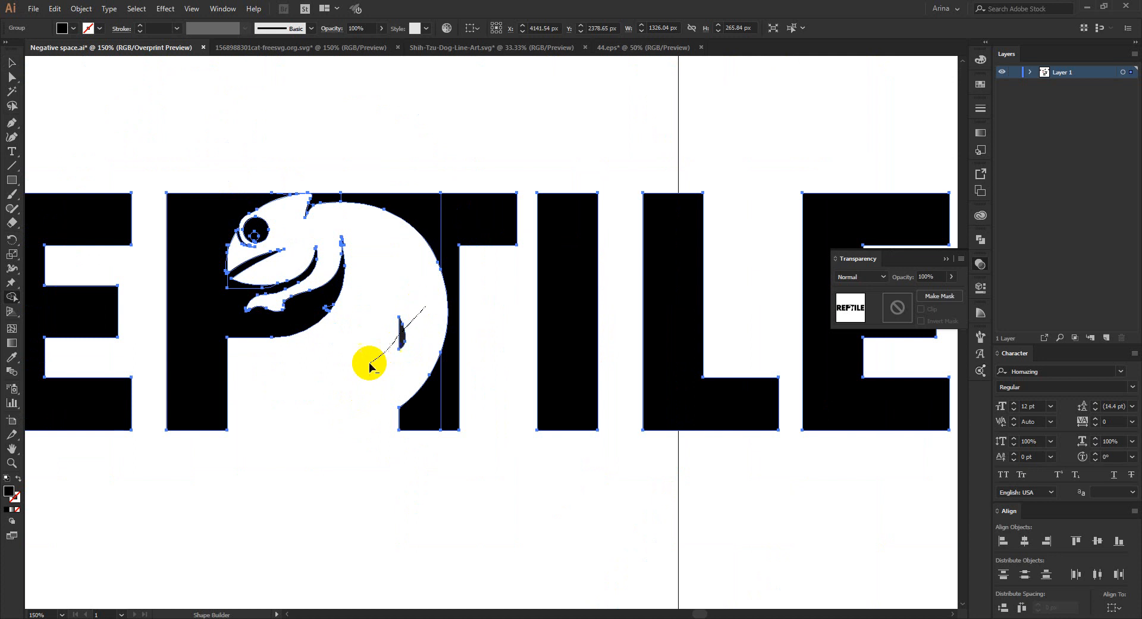
{"action": "scroll", "coordinate": [369, 362], "scroll_direction": "down", "scroll_amount": 2}
{"action": "key", "text": "v"}
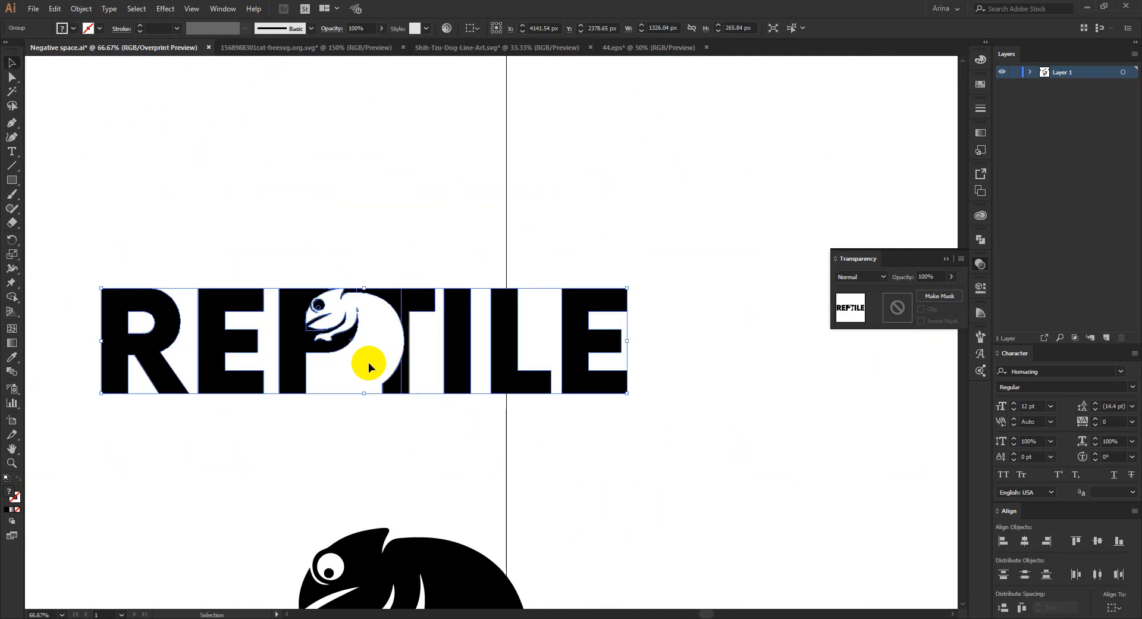
{"action": "left_click", "coordinate": [388, 356]}
{"action": "scroll", "coordinate": [358, 360], "scroll_direction": "down", "scroll_amount": 1}
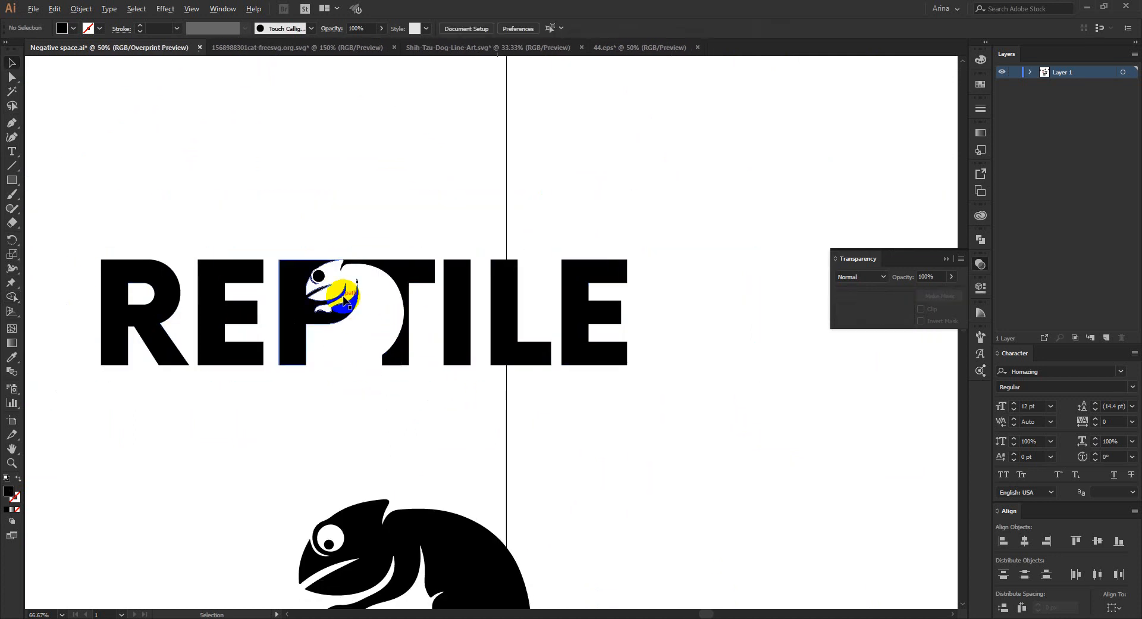
- Move the large black chameleon beneath the REPTILE lettering and reflect it across the vertical axis
{"action": "scroll", "coordinate": [342, 291], "scroll_direction": "down", "scroll_amount": 1}
{"action": "left_click_drag", "start_coordinate": [429, 532], "coordinate": [671, 459]}
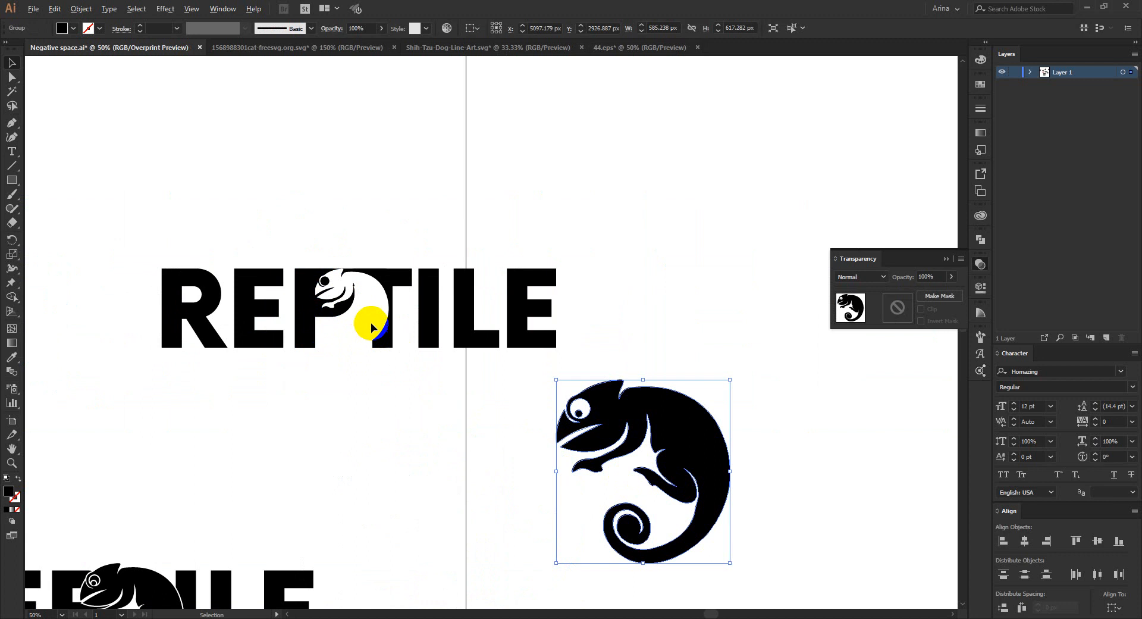
{"action": "scroll", "coordinate": [376, 323], "scroll_direction": "up", "scroll_amount": 1}
{"action": "scroll", "coordinate": [321, 294], "scroll_direction": "down", "scroll_amount": 1}
{"action": "scroll", "coordinate": [504, 441], "scroll_direction": "up", "scroll_amount": 1}
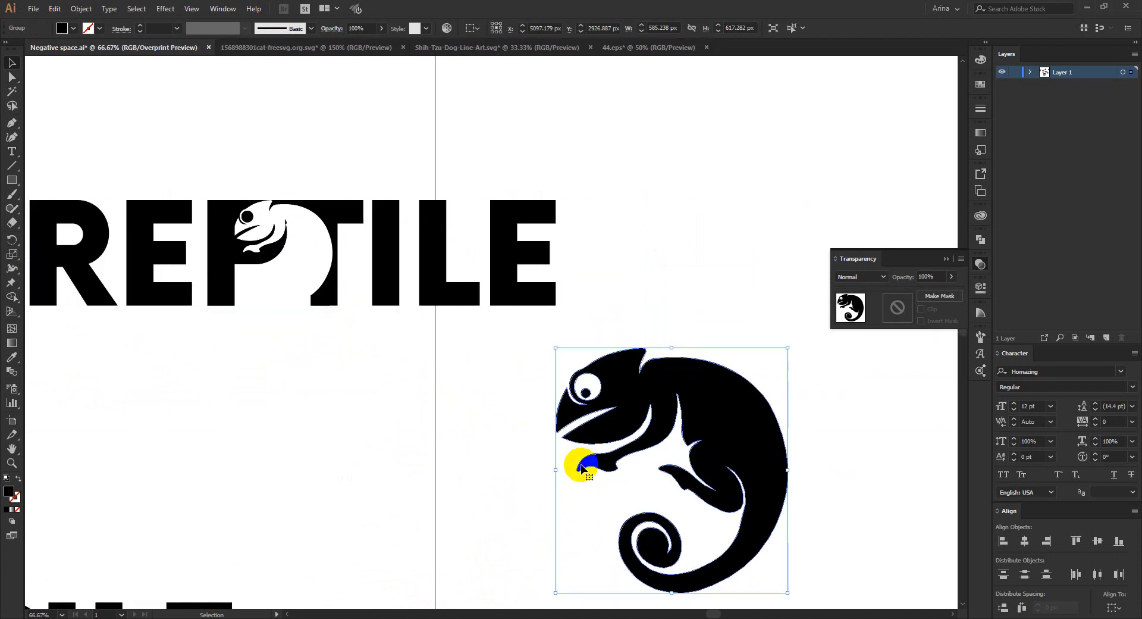
{"action": "left_click", "coordinate": [720, 459]}
{"action": "left_click_drag", "start_coordinate": [721, 460], "coordinate": [403, 428]}
{"action": "right_click", "coordinate": [403, 428]}
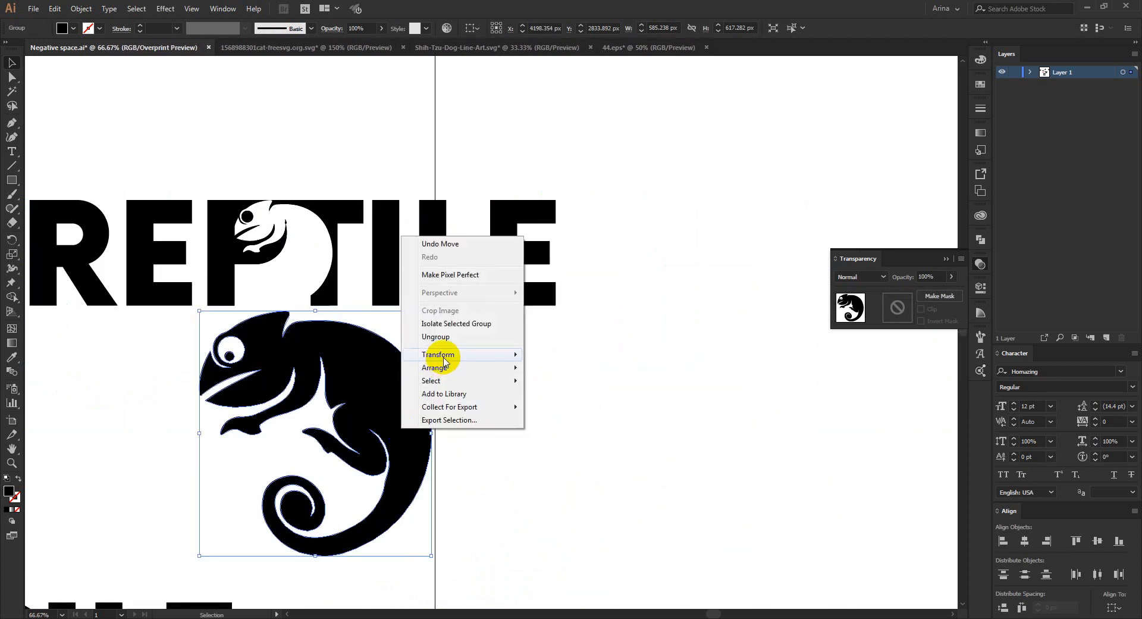
{"action": "left_click", "coordinate": [562, 397]}
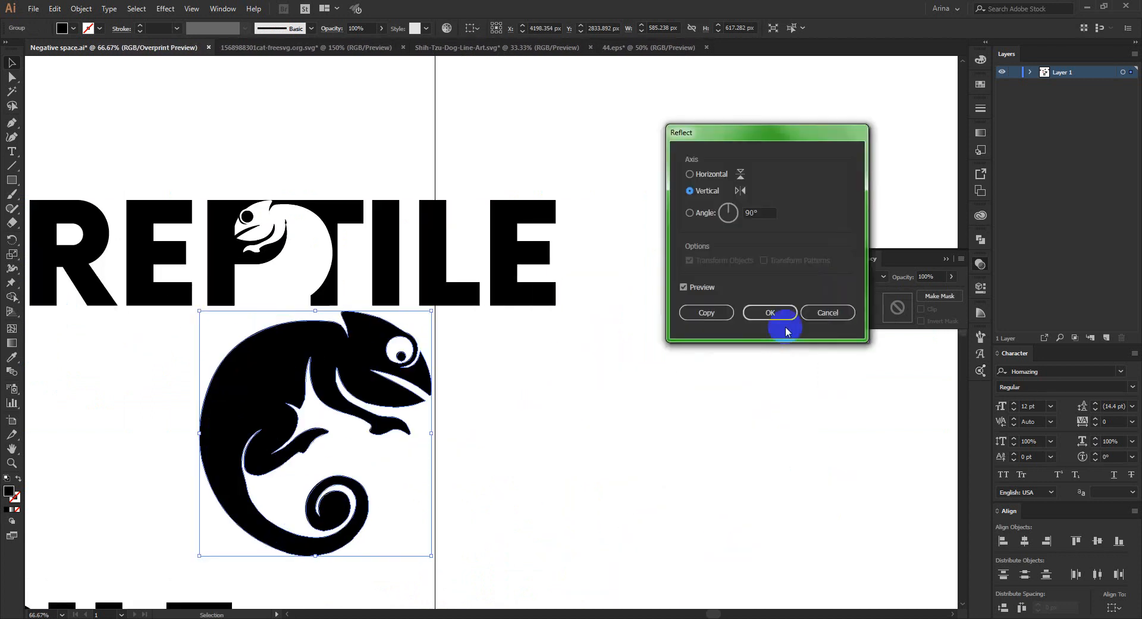
{"action": "key", "text": "Return"}
- Rotate the reflected chameleon, shrink it to about 170 × 173 px and place it across the bases of the T and I
{"action": "left_click_drag", "start_coordinate": [315, 562], "coordinate": [427, 276]}
{"action": "scroll", "coordinate": [327, 196], "scroll_direction": "up", "scroll_amount": 1}
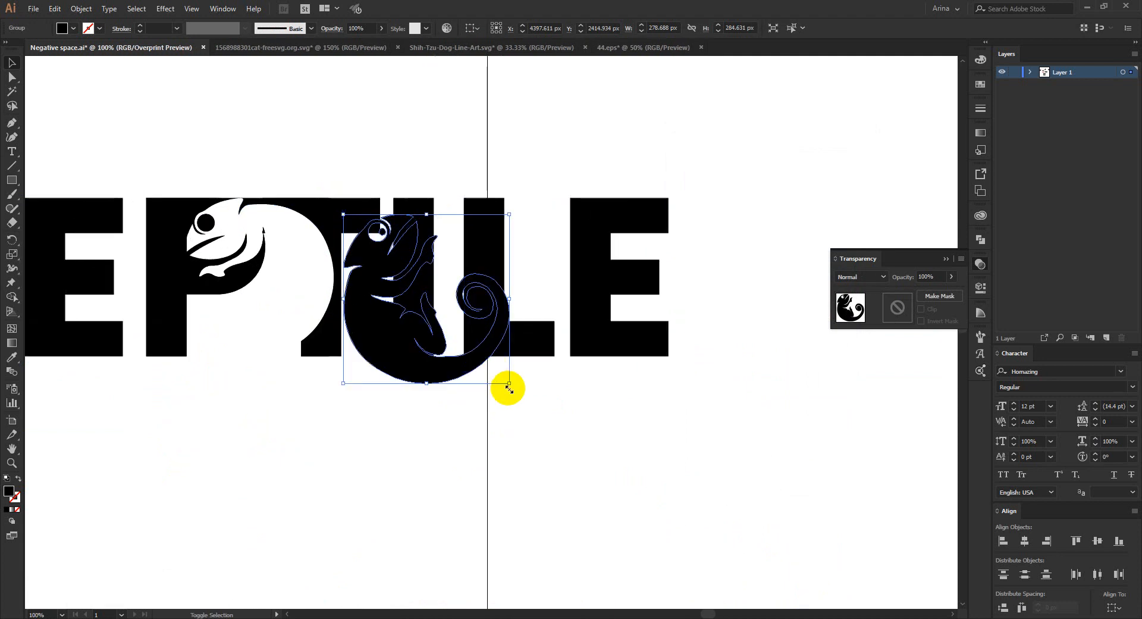
{"action": "left_click_drag", "start_coordinate": [509, 388], "coordinate": [348, 347]}
{"action": "key", "text": "ctrl+z"}
{"action": "left_click", "coordinate": [395, 287]}
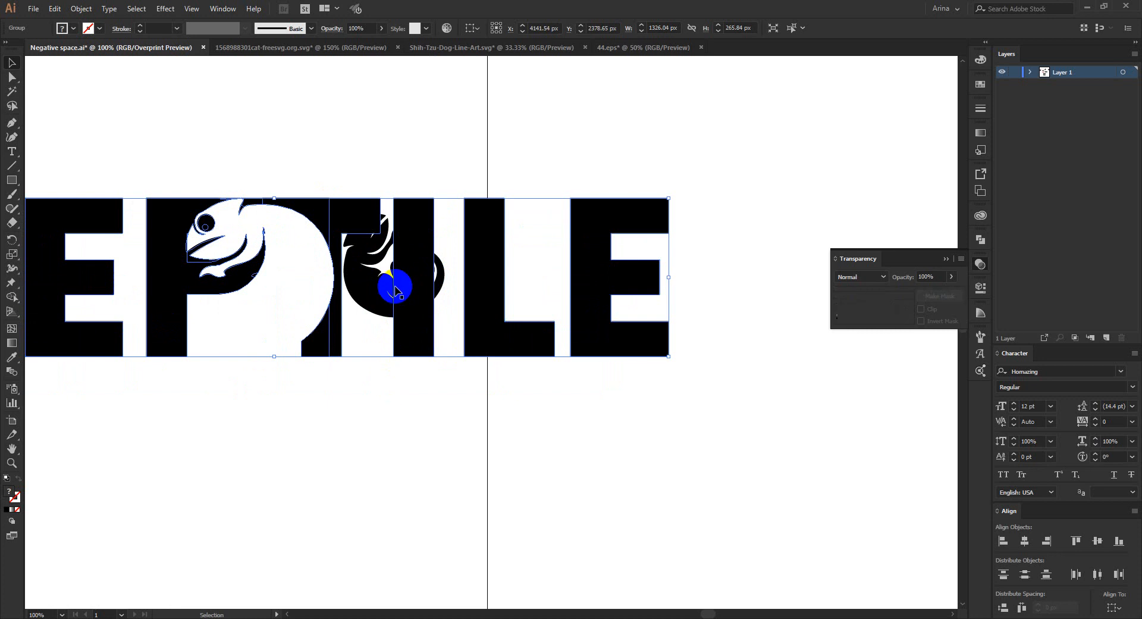
{"action": "left_click_drag", "start_coordinate": [395, 287], "coordinate": [349, 357]}
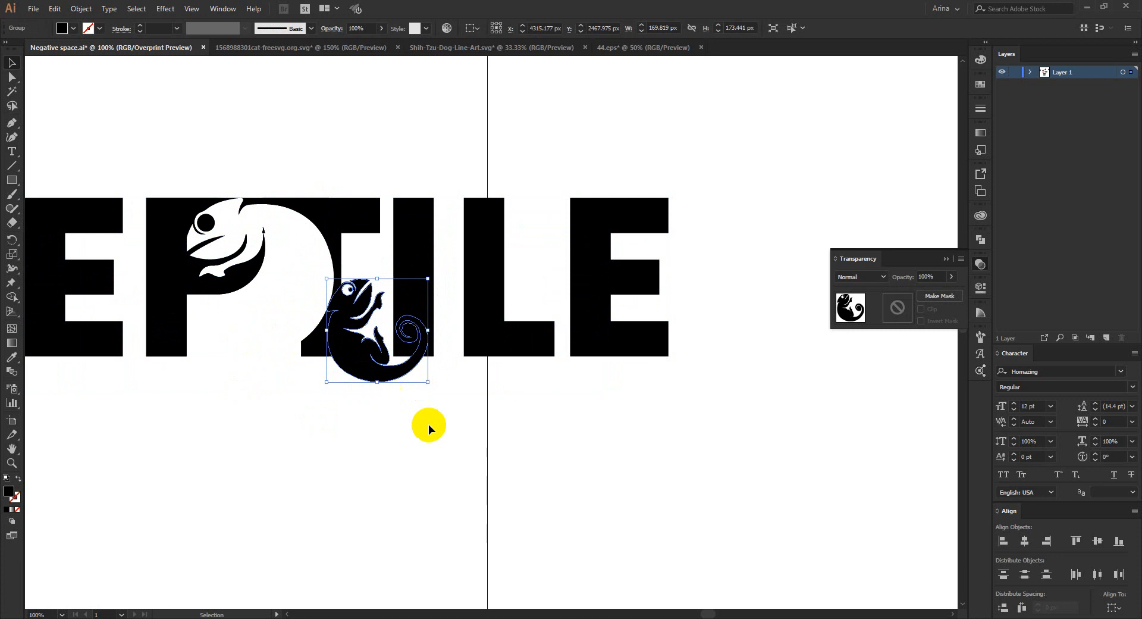
- Cut the small chameleon's spiral tail out of the I and remove its body beside and below the letters with Shape Builder
{"action": "left_click_drag", "start_coordinate": [435, 428], "coordinate": [301, 276]}
{"action": "key", "text": "shift+m"}
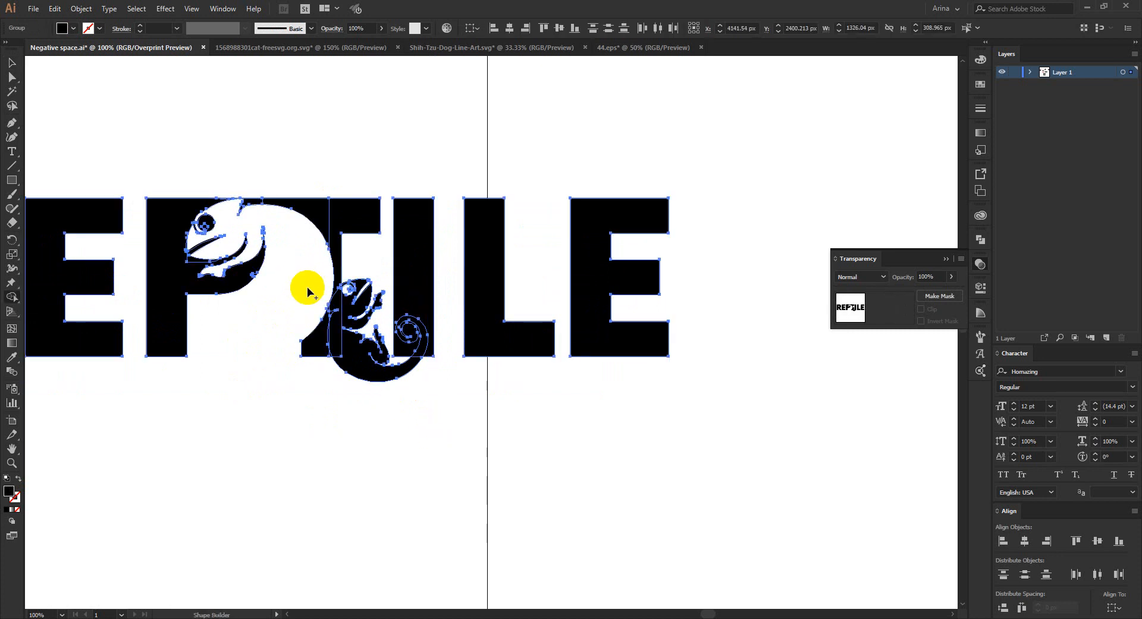
{"action": "scroll", "coordinate": [358, 340], "scroll_direction": "up", "scroll_amount": 4}
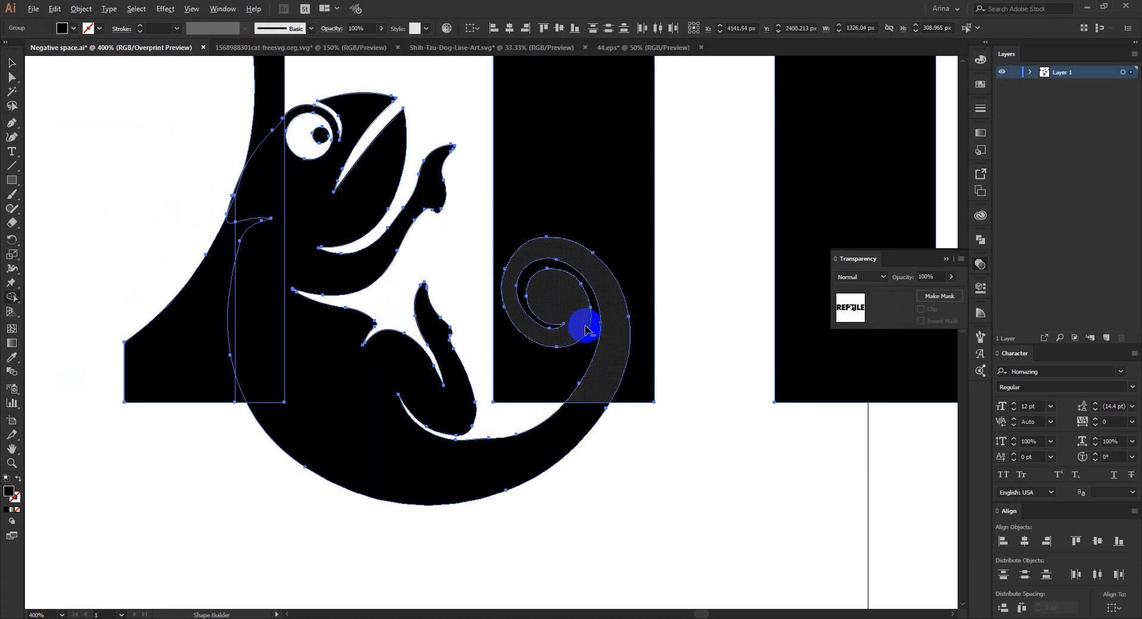
{"action": "left_click", "coordinate": [582, 315], "text": "alt"}
{"action": "left_click", "coordinate": [420, 455], "text": "alt"}
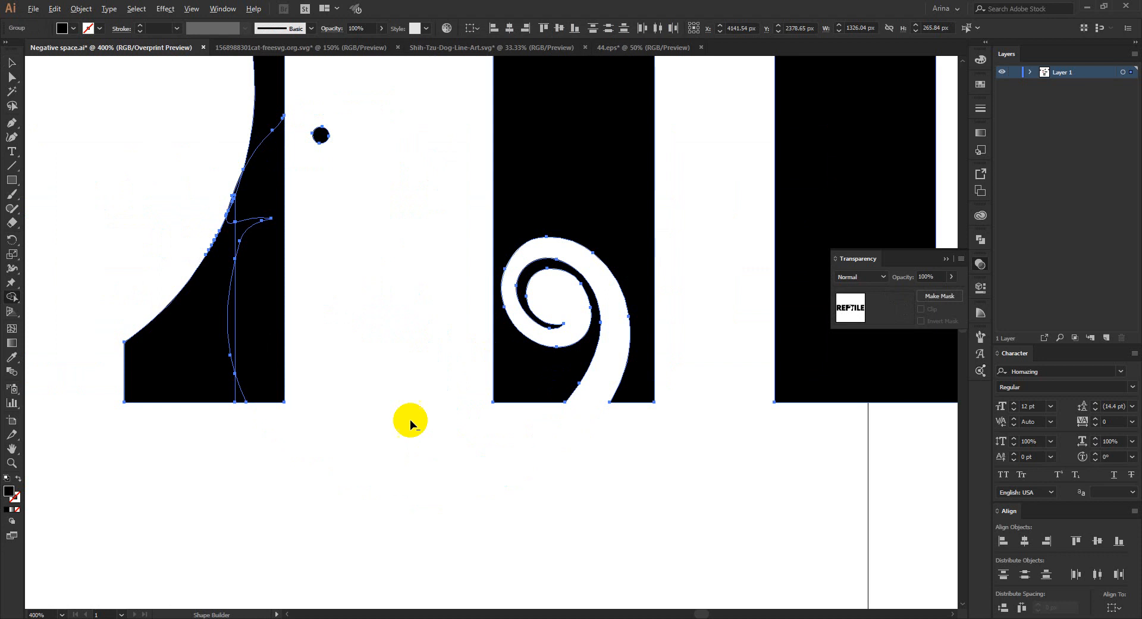
- Remove the leftover pupil dot between the T and I with Shape Builder, and deselect the lettering
{"action": "scroll", "coordinate": [408, 420], "scroll_direction": "down", "scroll_amount": 1}
{"action": "left_click", "coordinate": [342, 205], "text": "alt"}
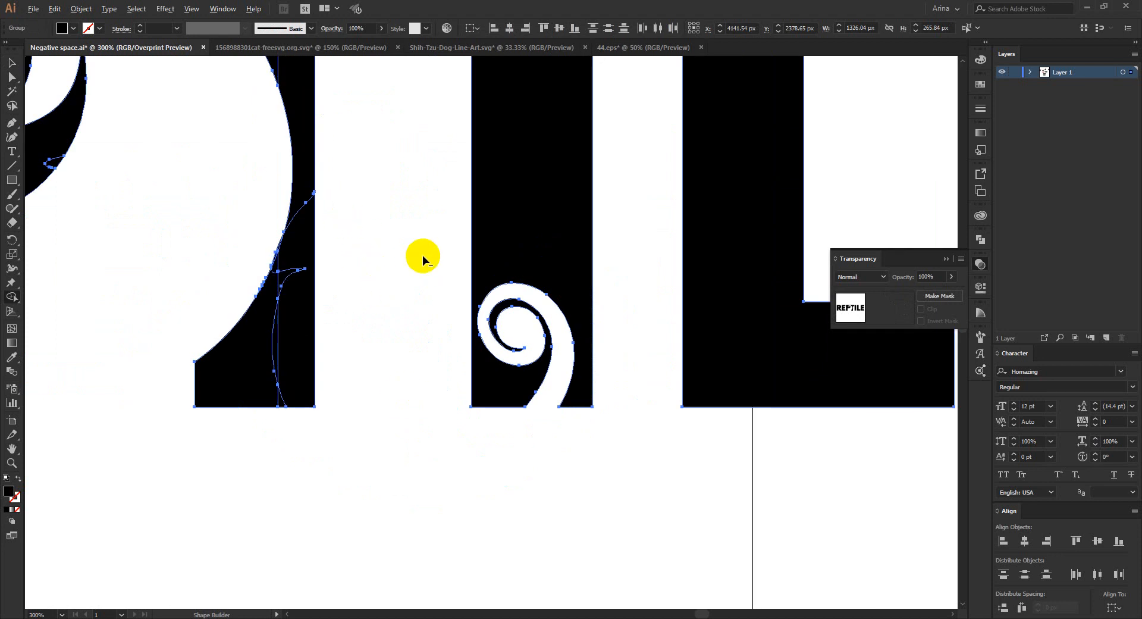
{"action": "key", "text": "ctrl+0"}
{"action": "key", "text": "v"}
{"action": "left_click", "coordinate": [415, 370]}
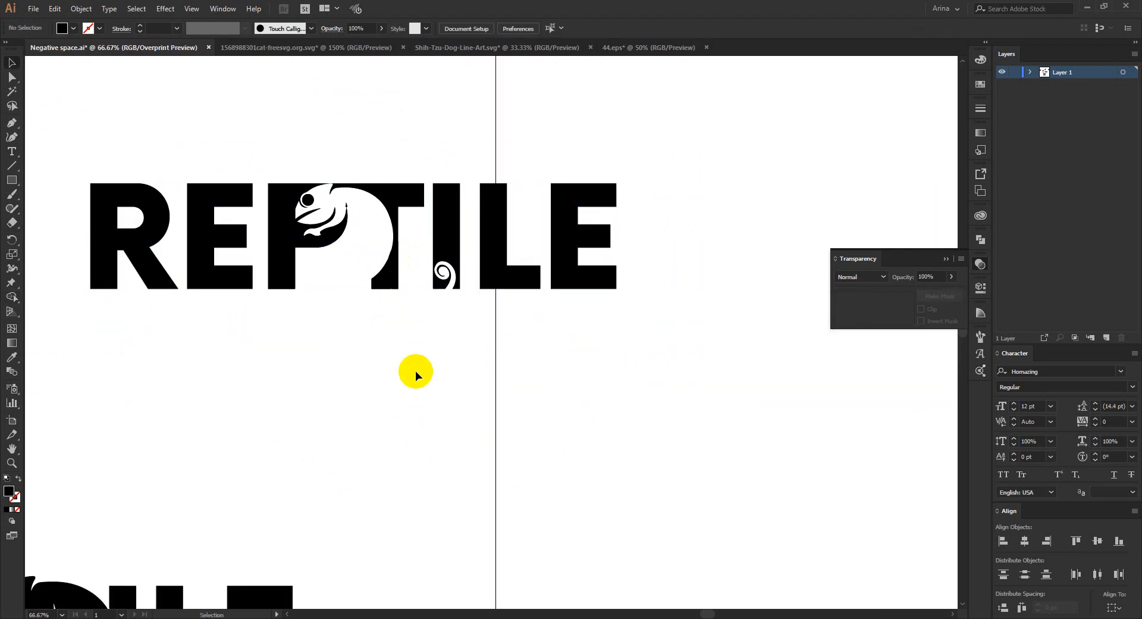
- Compare the chameleon-cut REPTILE lettering with the CAT Mom, DOG Mom and RABBIT designs on the artboard
{"action": "scroll", "coordinate": [415, 370], "scroll_direction": "down", "scroll_amount": 1}
{"action": "left_click_drag", "start_coordinate": [151, 182], "coordinate": [614, 358]}
{"action": "scroll", "coordinate": [614, 358], "scroll_direction": "down", "scroll_amount": 1}
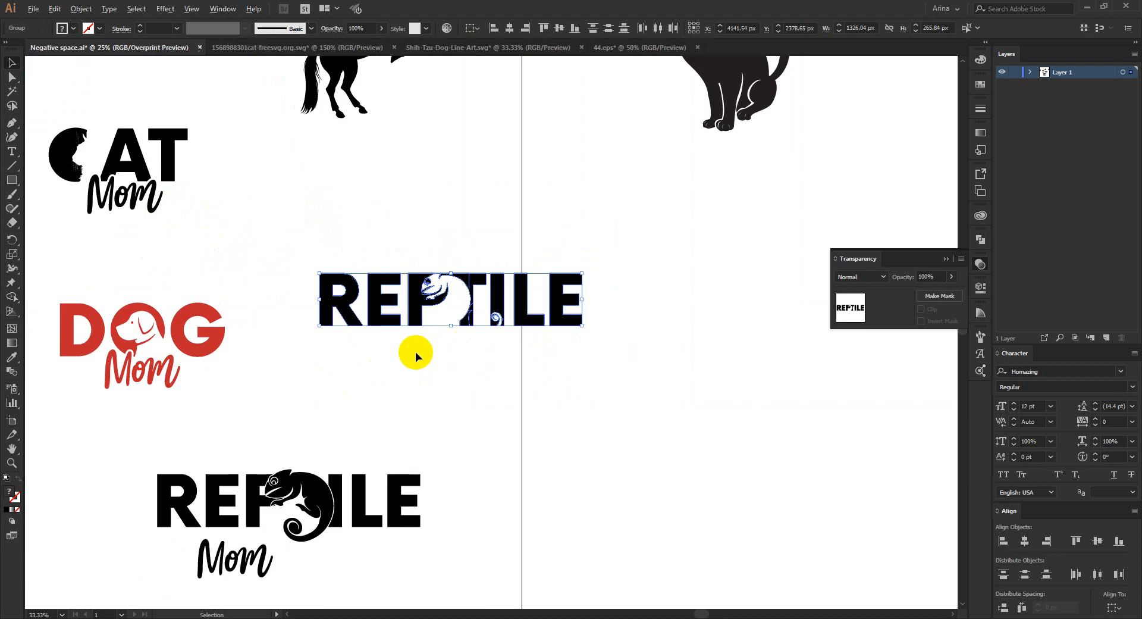
{"action": "scroll", "coordinate": [415, 352], "scroll_direction": "down", "scroll_amount": 1}
{"action": "scroll", "coordinate": [237, 525], "scroll_direction": "up", "scroll_amount": 1}
{"action": "scroll", "coordinate": [403, 383], "scroll_direction": "down", "scroll_amount": 2}
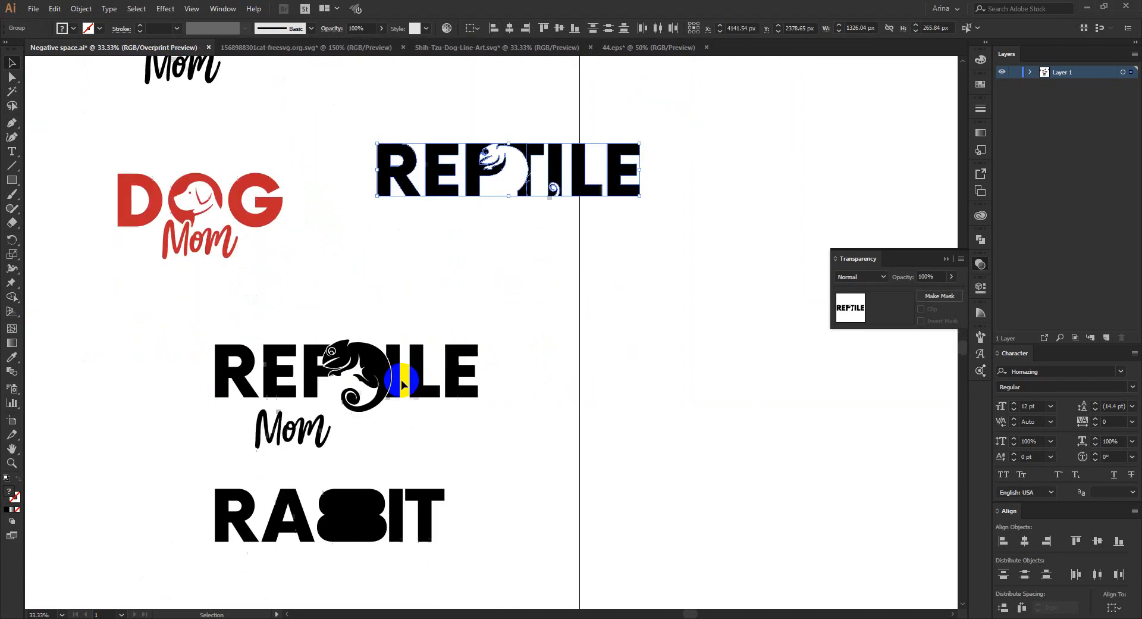
{"action": "scroll", "coordinate": [402, 386], "scroll_direction": "up", "scroll_amount": 6}
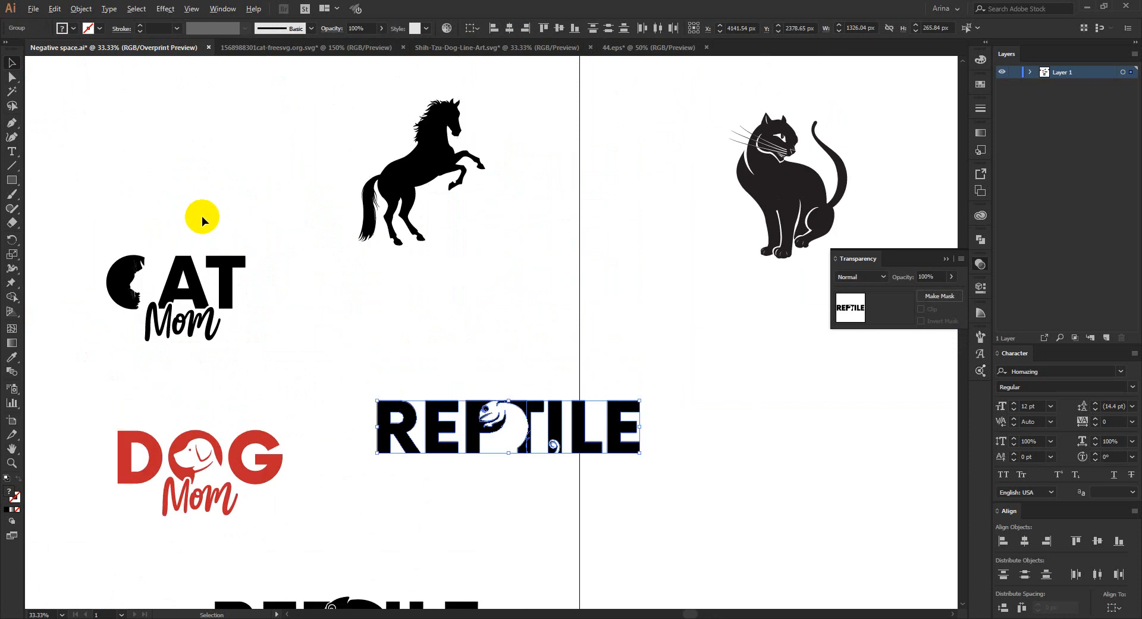
{"action": "scroll", "coordinate": [447, 280], "scroll_direction": "down", "scroll_amount": 1}
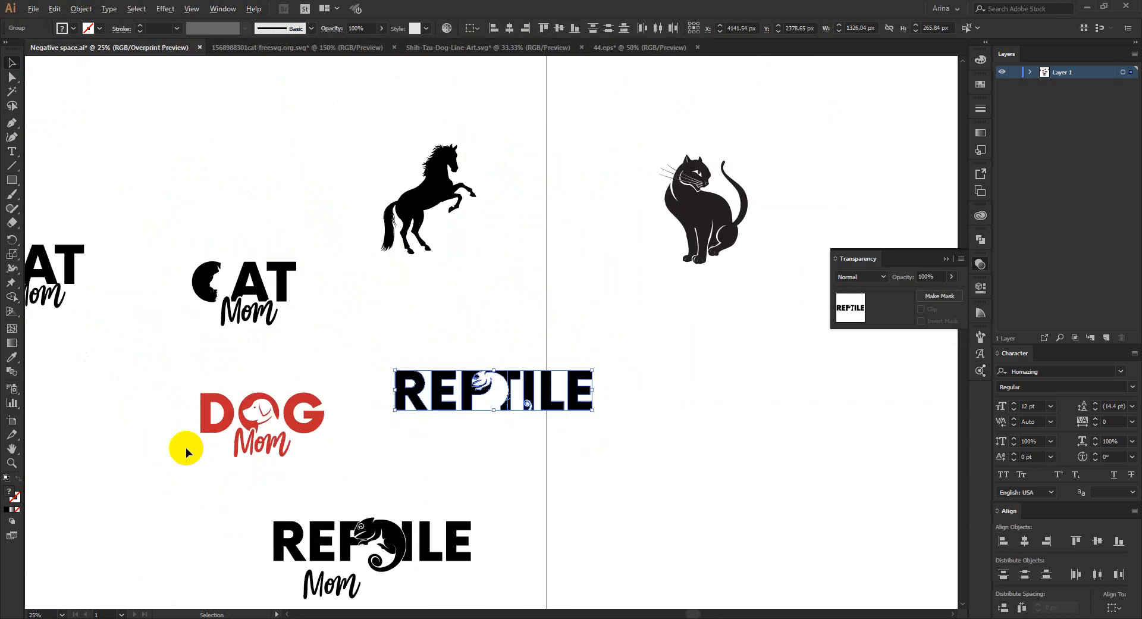
{"action": "scroll", "coordinate": [184, 448], "scroll_direction": "up", "scroll_amount": 3}
{"action": "left_click", "coordinate": [580, 481]}
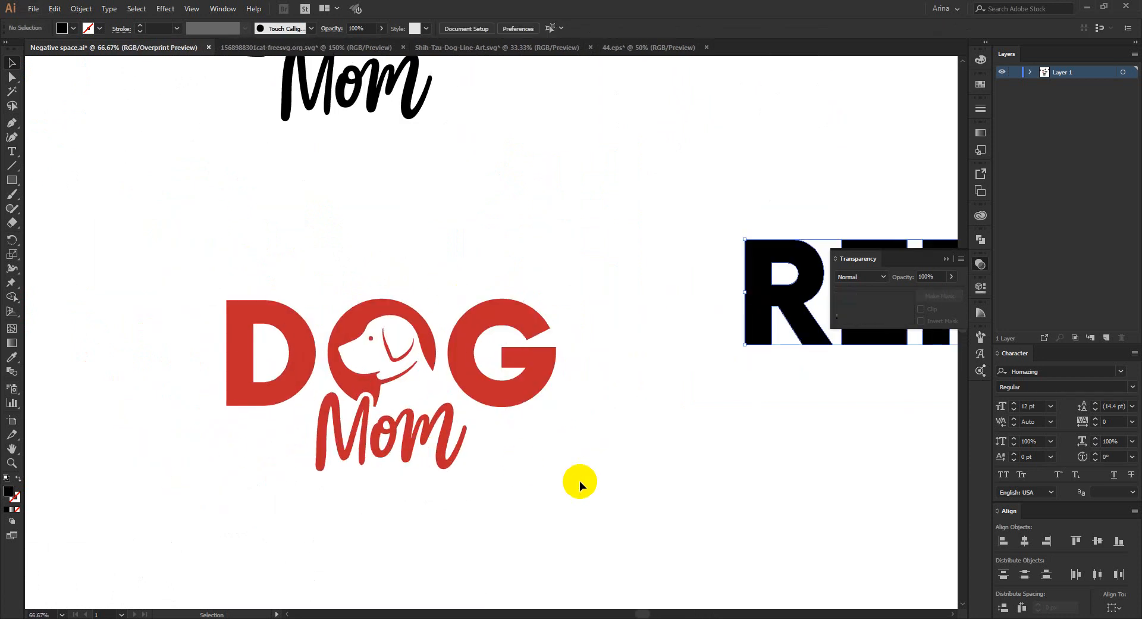
- Examine the red DOG Mom design, including the dog's head in the O and the gap around the script
{"action": "left_click_drag", "start_coordinate": [188, 250], "coordinate": [601, 505]}
{"action": "left_click", "coordinate": [420, 472]}
{"action": "left_click_drag", "start_coordinate": [133, 218], "coordinate": [166, 221]}
{"action": "left_click", "coordinate": [621, 523]}
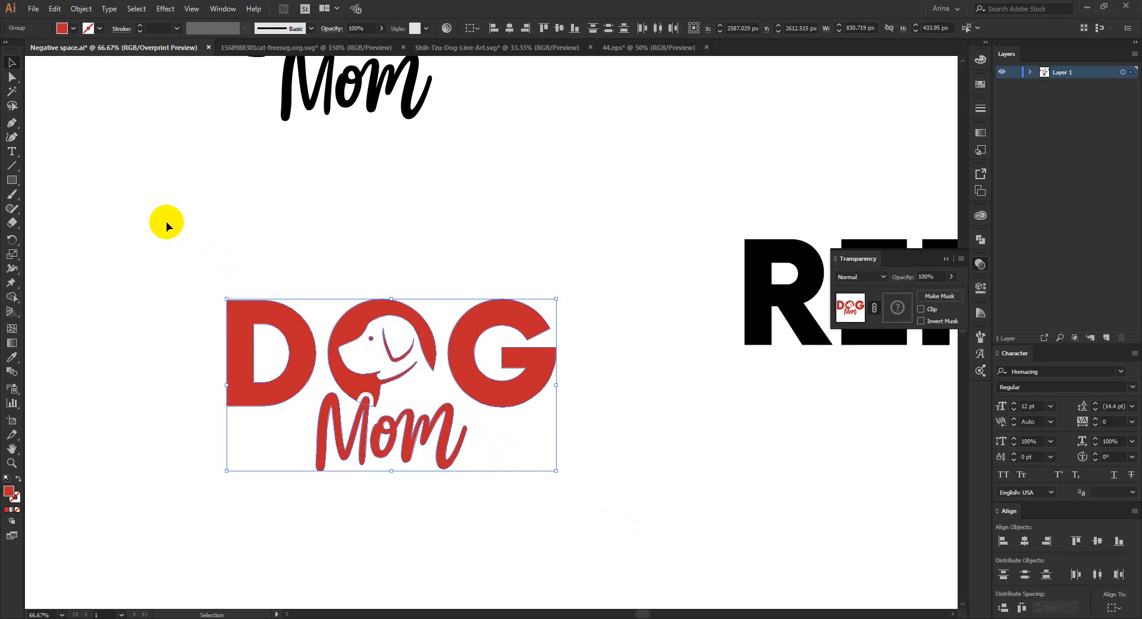
{"action": "left_click", "coordinate": [166, 221]}
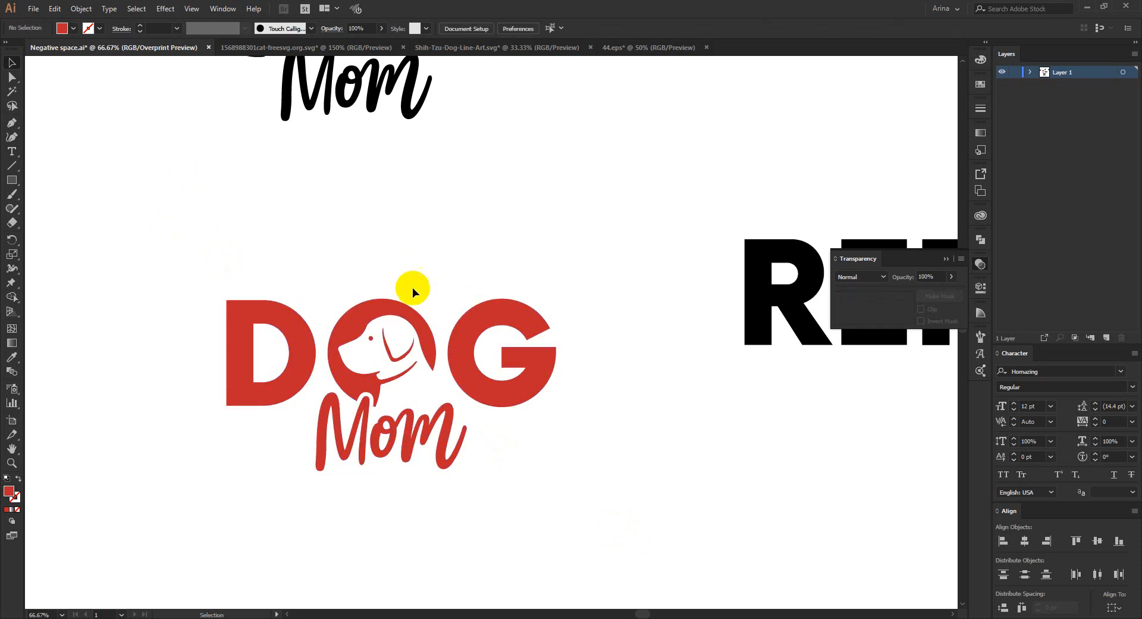
{"action": "left_click_drag", "start_coordinate": [164, 233], "coordinate": [650, 543]}
{"action": "left_click", "coordinate": [441, 350]}
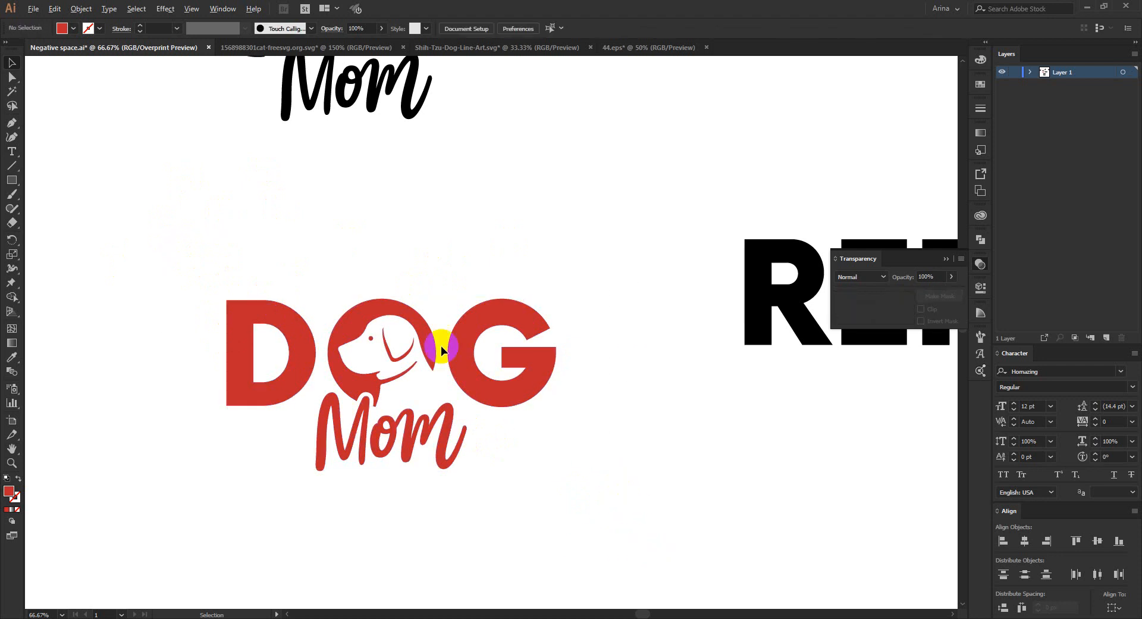
{"action": "scroll", "coordinate": [441, 350], "scroll_direction": "down", "scroll_amount": 3}
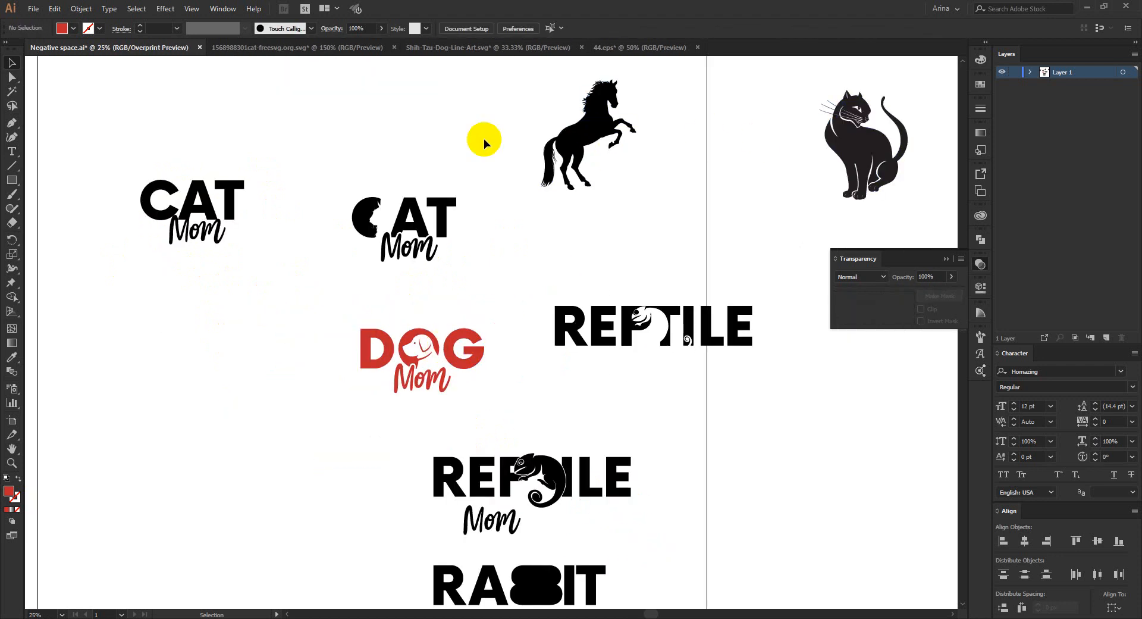
{"action": "left_click", "coordinate": [620, 261]}
{"action": "left_click_drag", "start_coordinate": [640, 233], "coordinate": [505, 95]}
{"action": "left_click", "coordinate": [505, 94]}
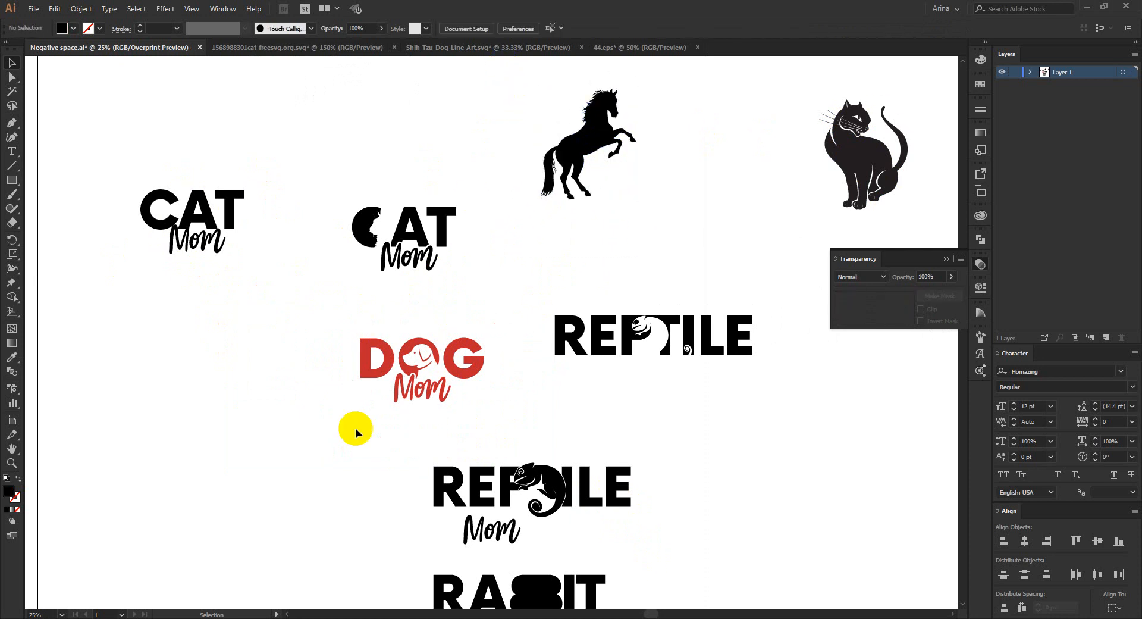
{"action": "scroll", "coordinate": [446, 395], "scroll_direction": "up", "scroll_amount": 2}
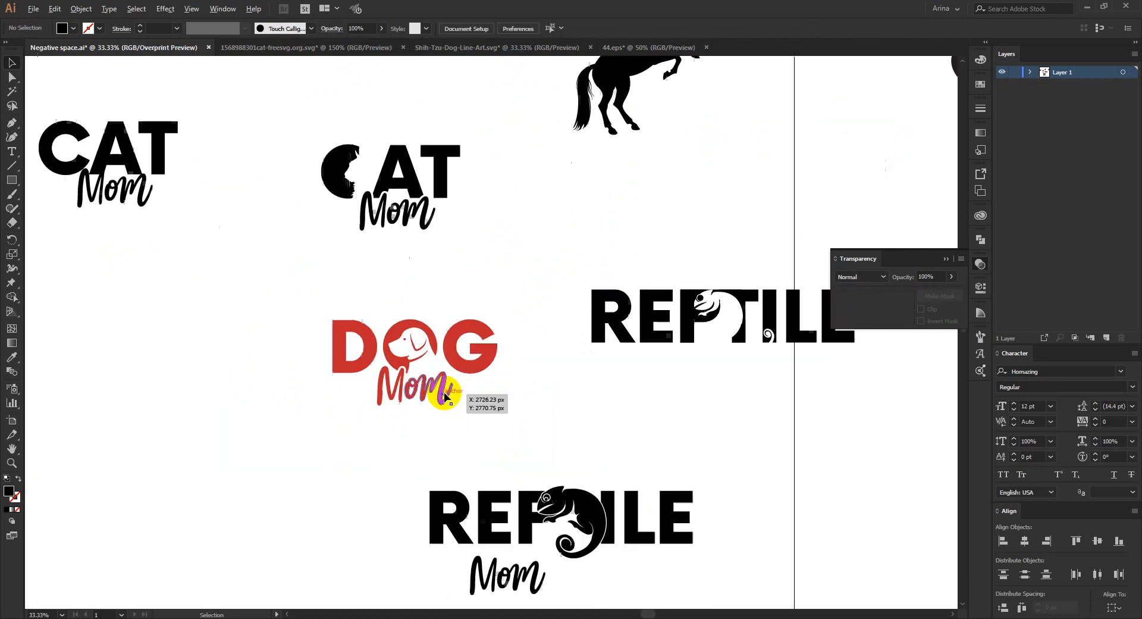
{"action": "scroll", "coordinate": [445, 394], "scroll_direction": "up", "scroll_amount": 2}
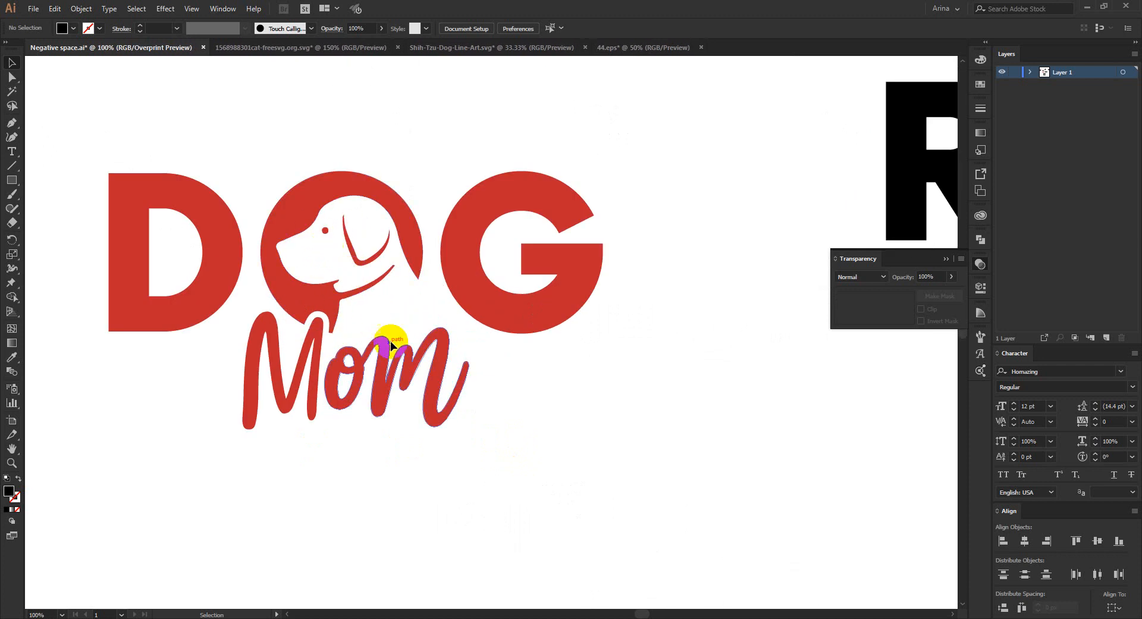
- Review the CAT Mom, DOG Mom and both REPTILE designs together, checking how their negative-space animals read
{"action": "scroll", "coordinate": [380, 349], "scroll_direction": "down", "scroll_amount": 2}
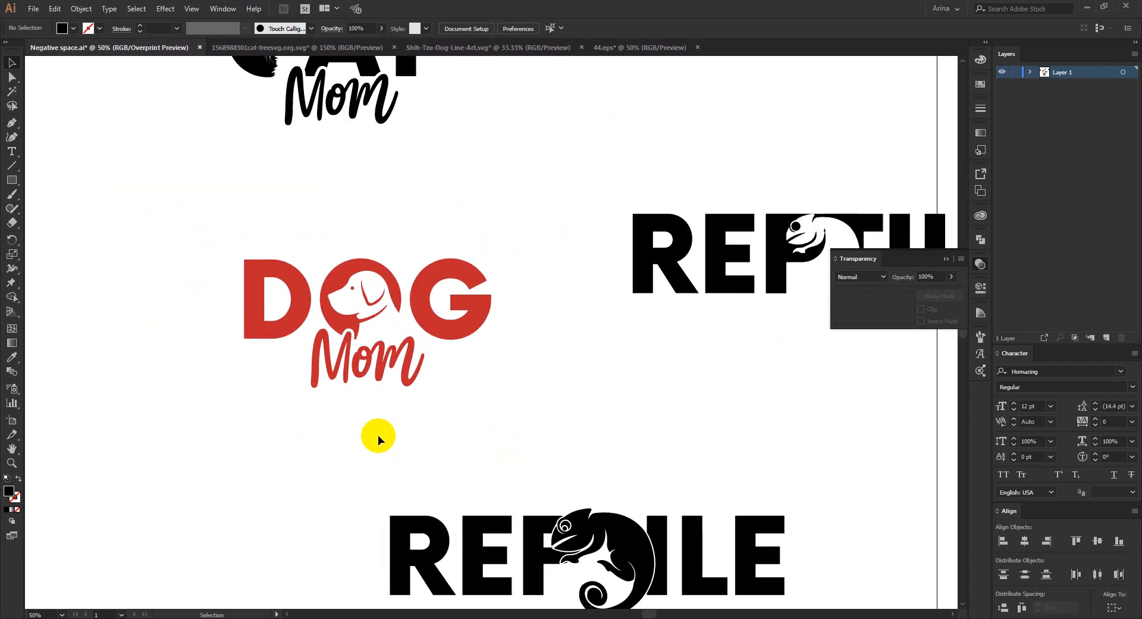
{"action": "scroll", "coordinate": [378, 434], "scroll_direction": "down", "scroll_amount": 2}
{"action": "scroll", "coordinate": [377, 435], "scroll_direction": "up", "scroll_amount": 3}
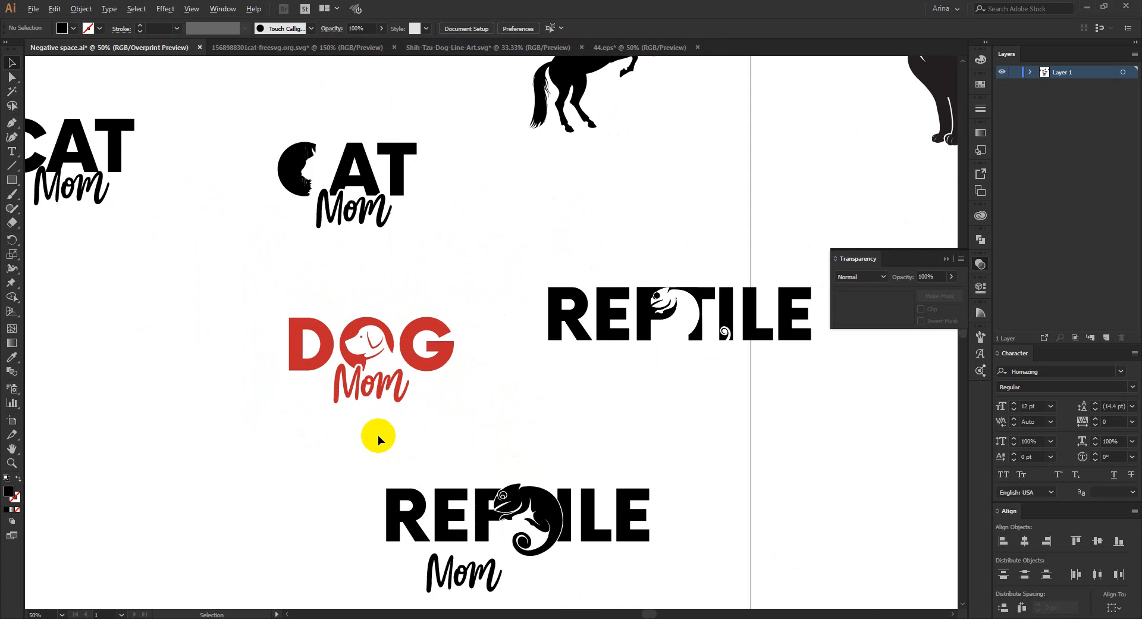
{"action": "scroll", "coordinate": [377, 434], "scroll_direction": "up", "scroll_amount": 2}
{"action": "scroll", "coordinate": [377, 434], "scroll_direction": "up", "scroll_amount": 2}
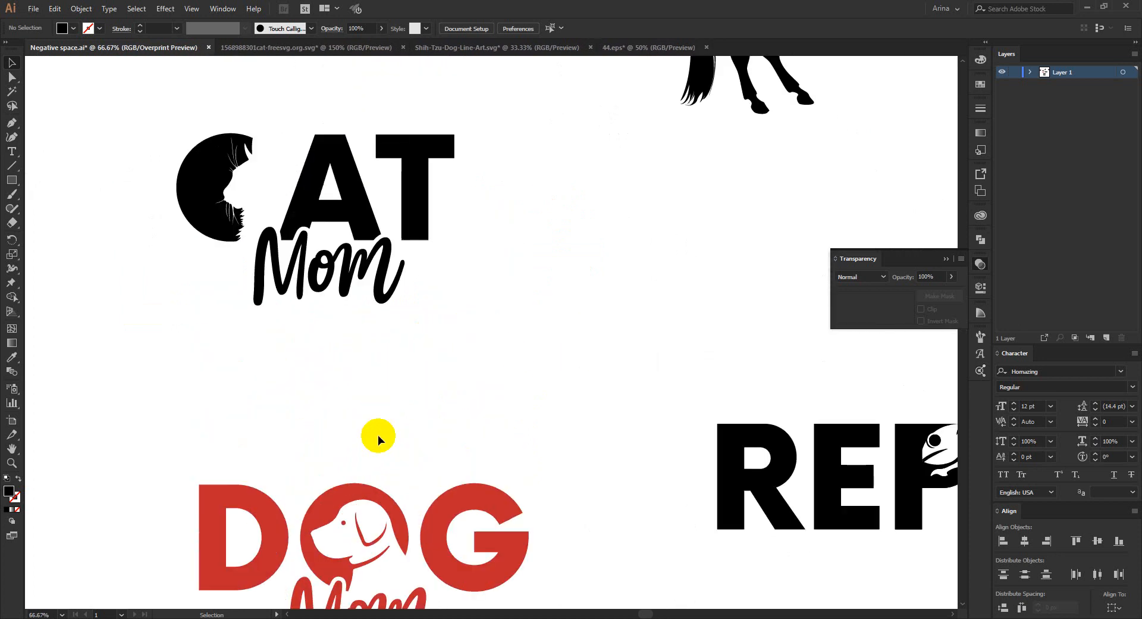
{"action": "scroll", "coordinate": [366, 332], "scroll_direction": "down", "scroll_amount": 2}
{"action": "scroll", "coordinate": [367, 332], "scroll_direction": "down", "scroll_amount": 1}
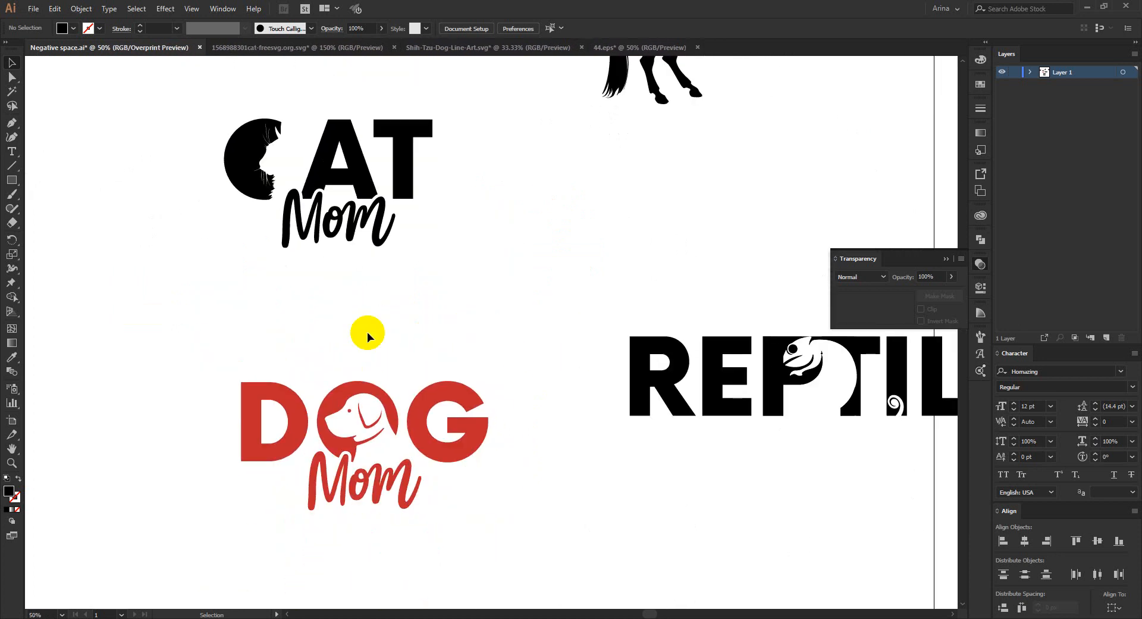
{"action": "scroll", "coordinate": [367, 332], "scroll_direction": "down", "scroll_amount": 1}
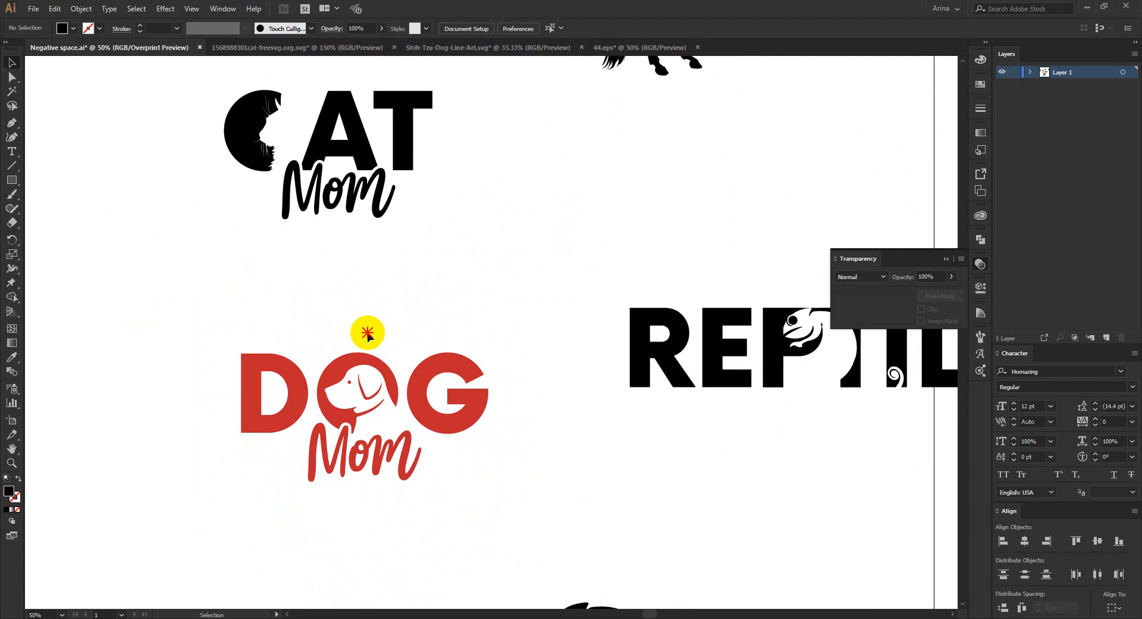
{"action": "scroll", "coordinate": [367, 332], "scroll_direction": "down", "scroll_amount": 1}
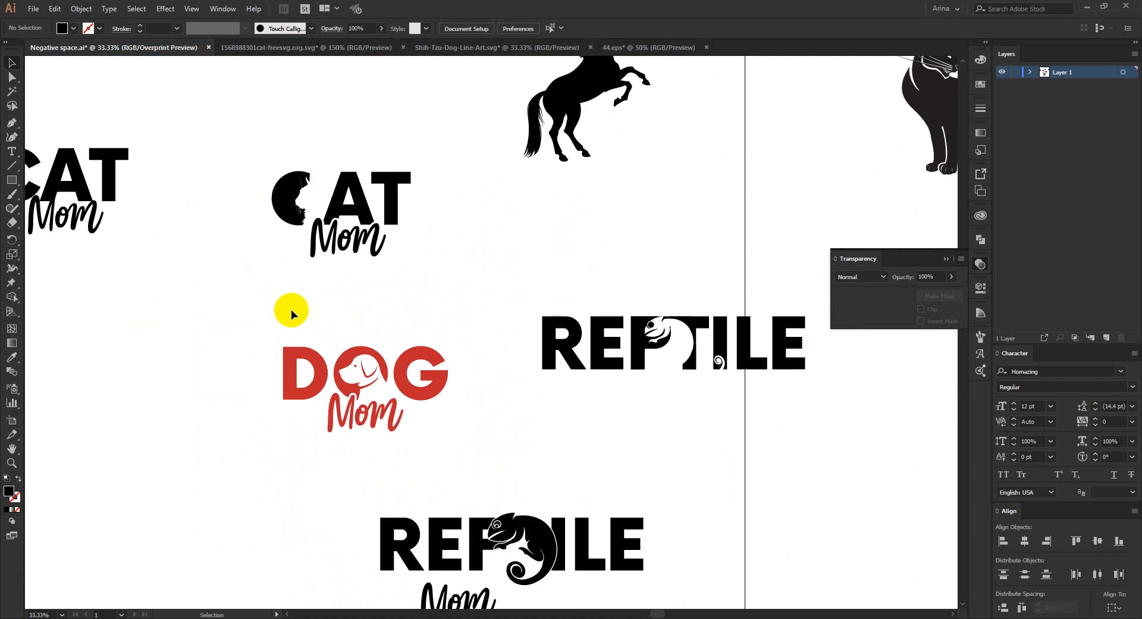
{"action": "scroll", "coordinate": [290, 310], "scroll_direction": "down", "scroll_amount": 1}
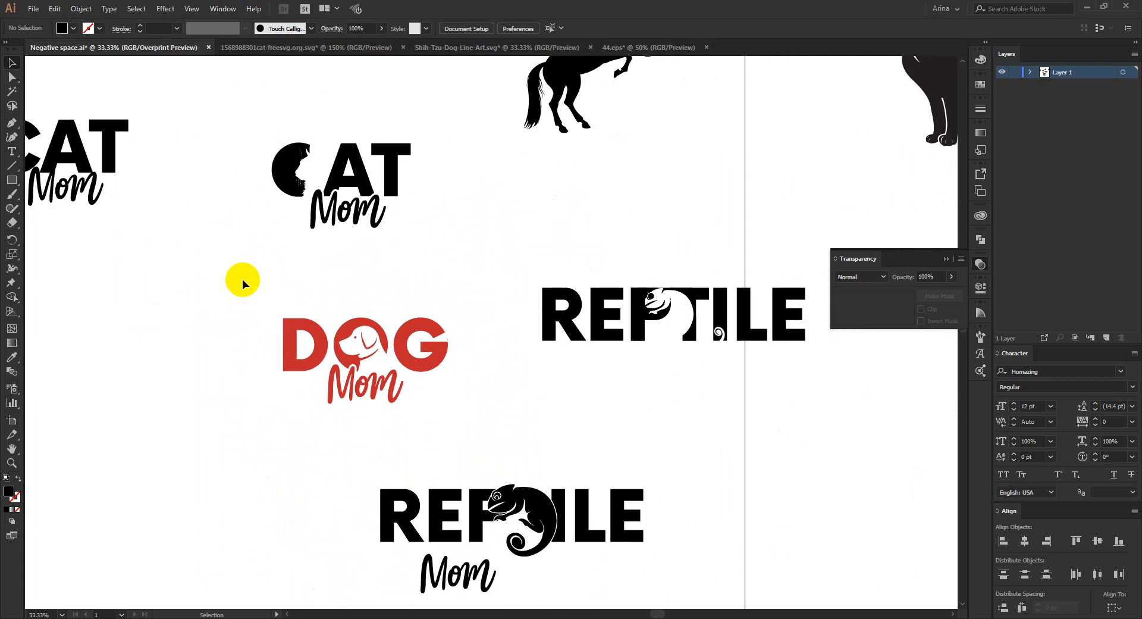